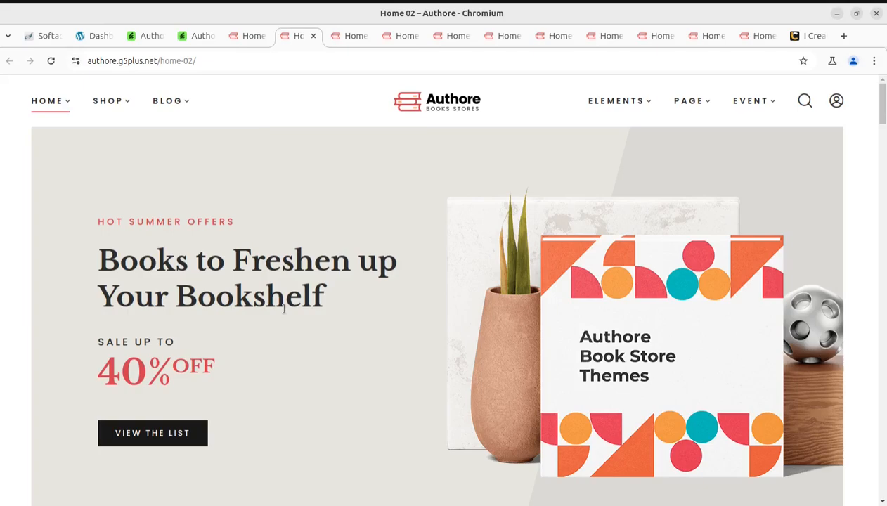
# Step: Review the Authore demo homepages Home 03 through Home 09 and Home 12, including the lower sections of Home 07, 08 and 12
pyautogui.click(347, 36)
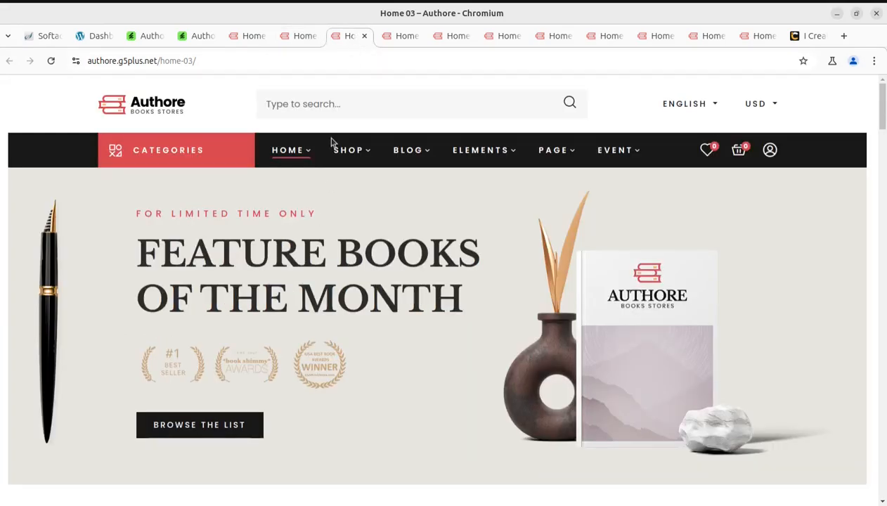
pyautogui.click(402, 35)
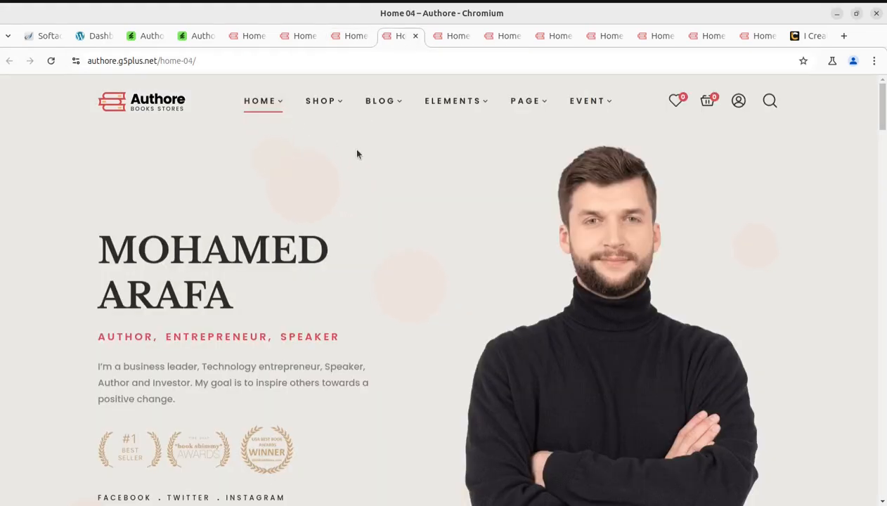
pyautogui.click(452, 36)
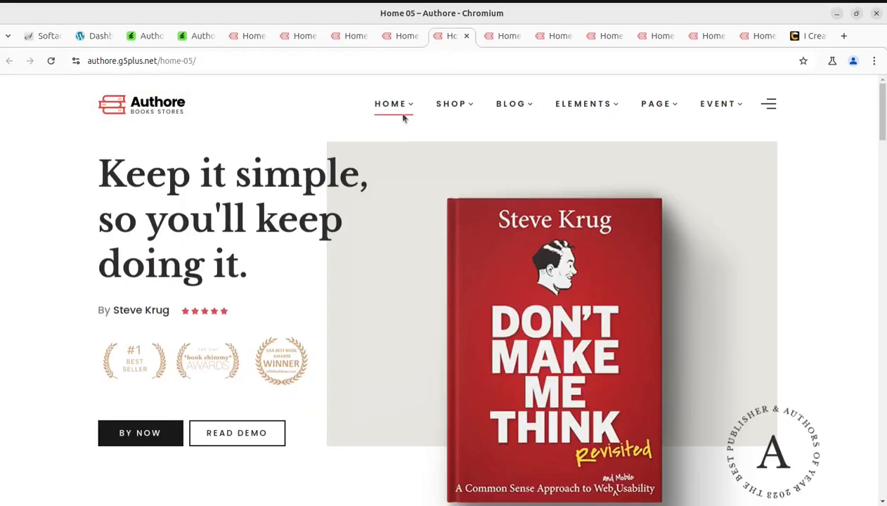
pyautogui.click(499, 36)
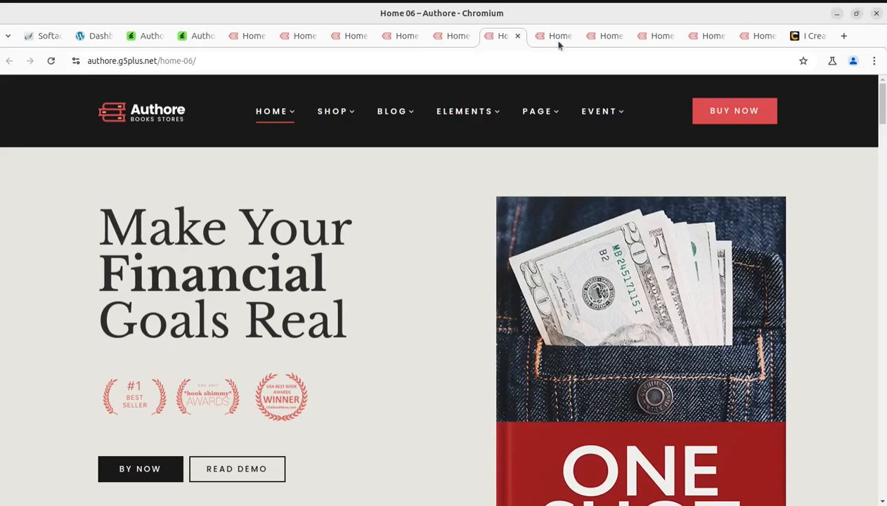
pyautogui.click(558, 37)
pyautogui.scroll(-4, 331, 176)
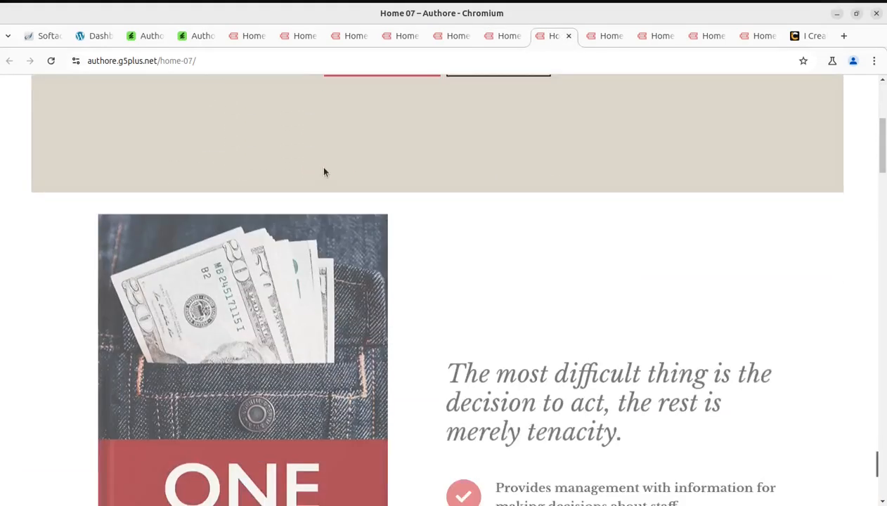
pyautogui.click(608, 36)
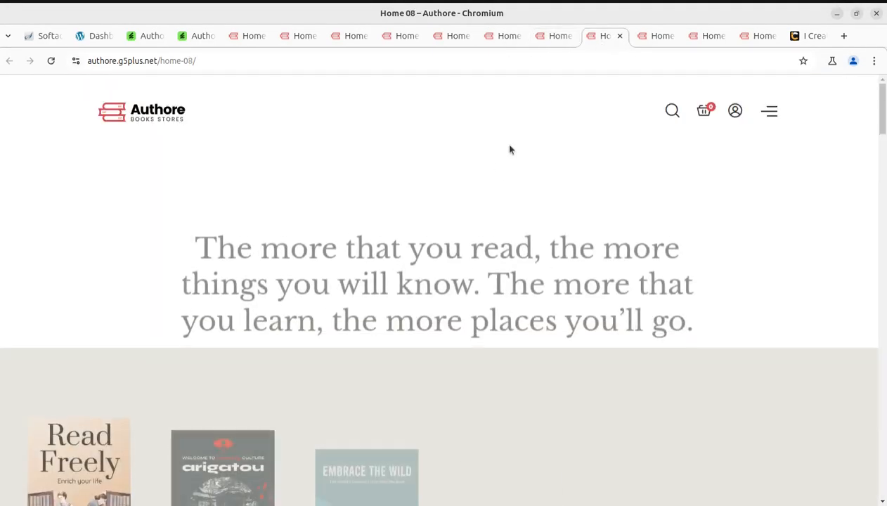
pyautogui.scroll(-3, 478, 218)
pyautogui.scroll(-2, 484, 213)
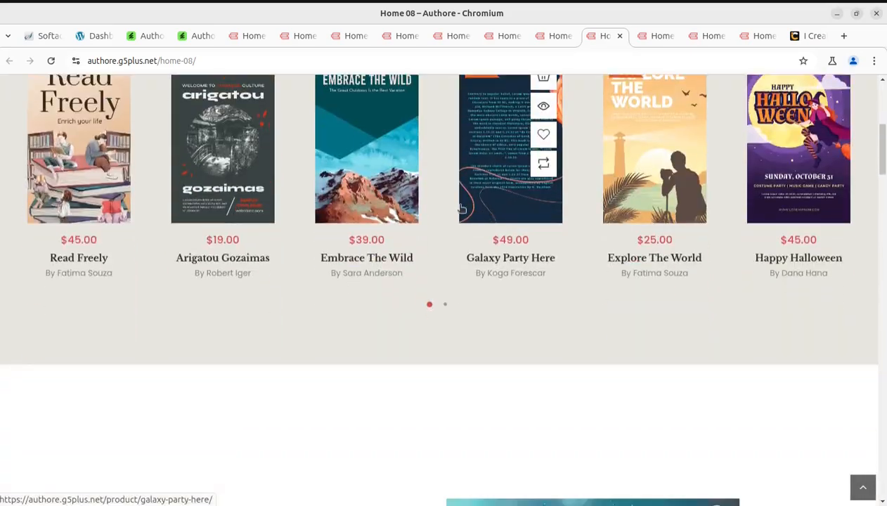
pyautogui.click(649, 39)
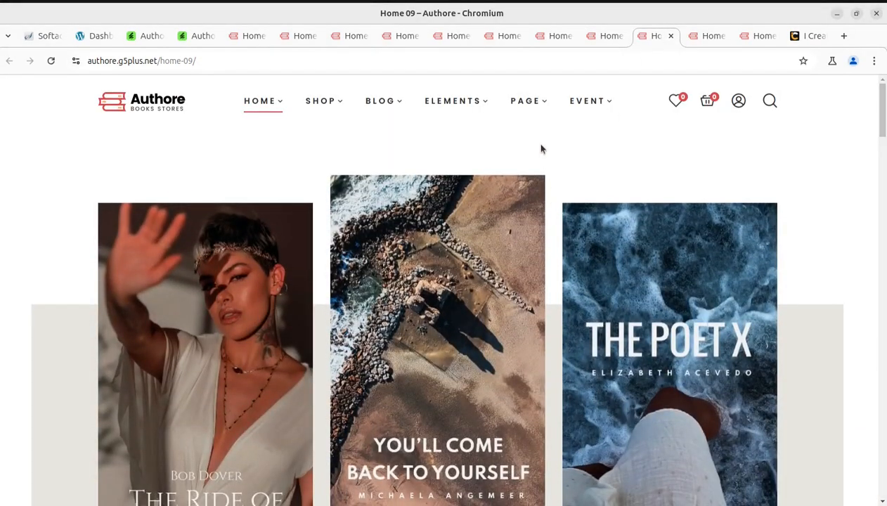
pyautogui.click(708, 39)
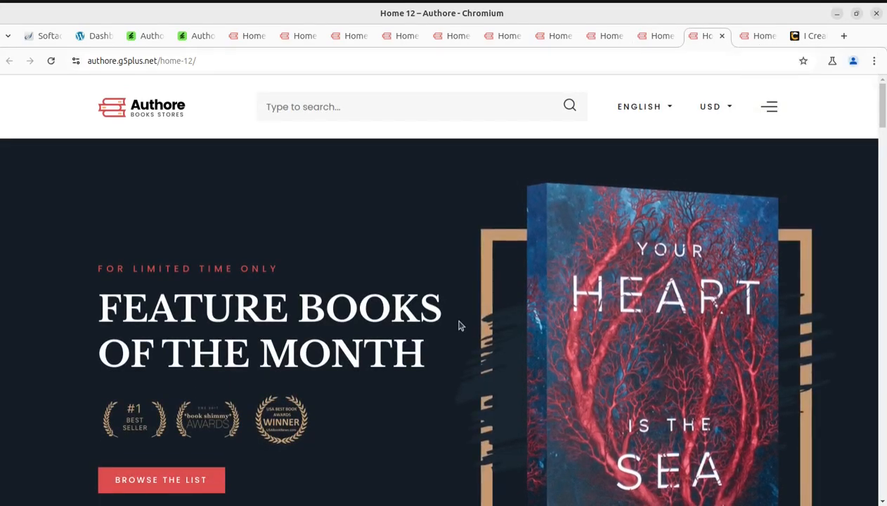
pyautogui.scroll(-4, 458, 317)
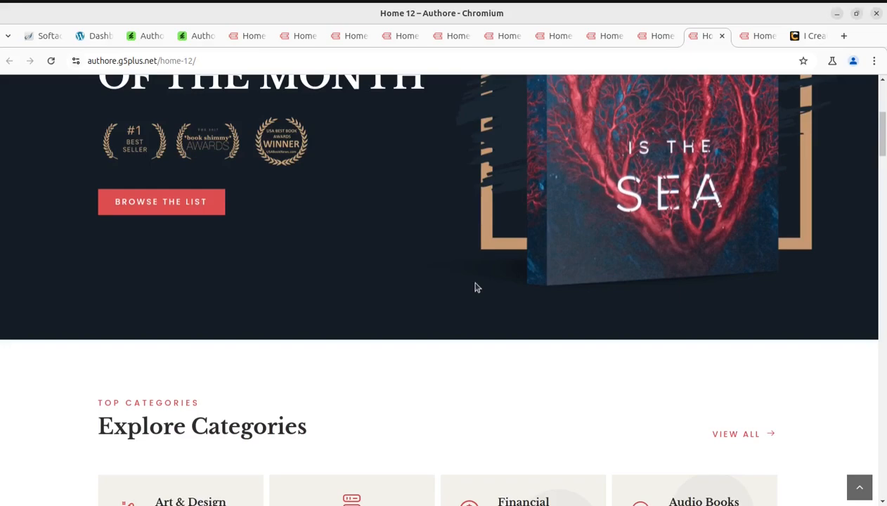
# Step: On Authore's ThemeForest item page, highlight the seller name, the seller's status, the publication date and the last update date
pyautogui.click(144, 38)
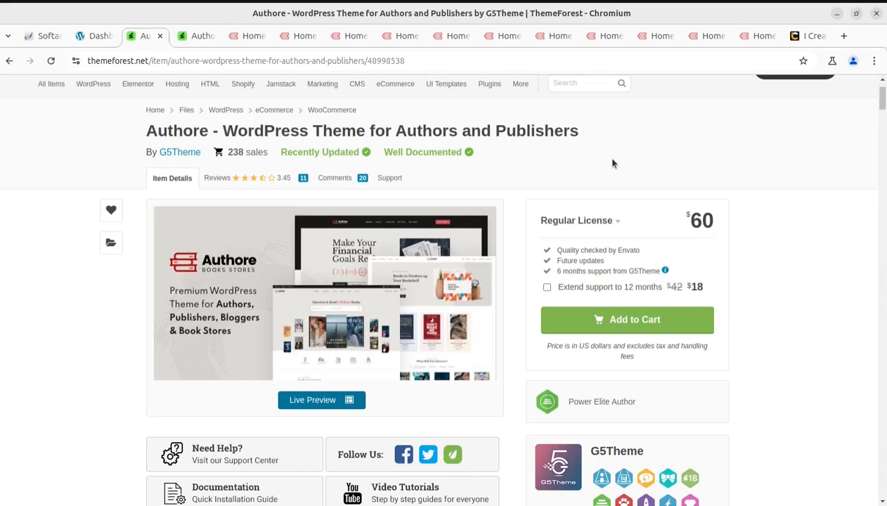
pyautogui.scroll(-3, 612, 163)
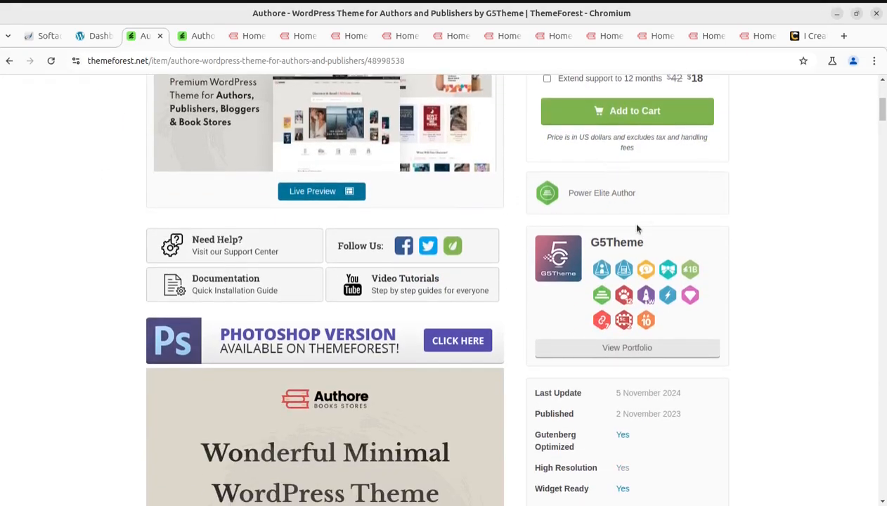
pyautogui.moveTo(660, 244); pyautogui.dragTo(585, 244)
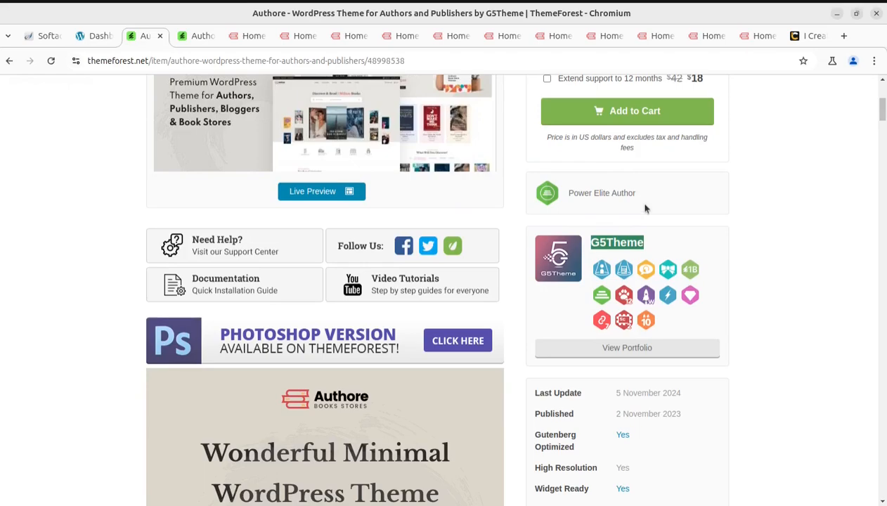
pyautogui.moveTo(638, 194); pyautogui.dragTo(537, 194)
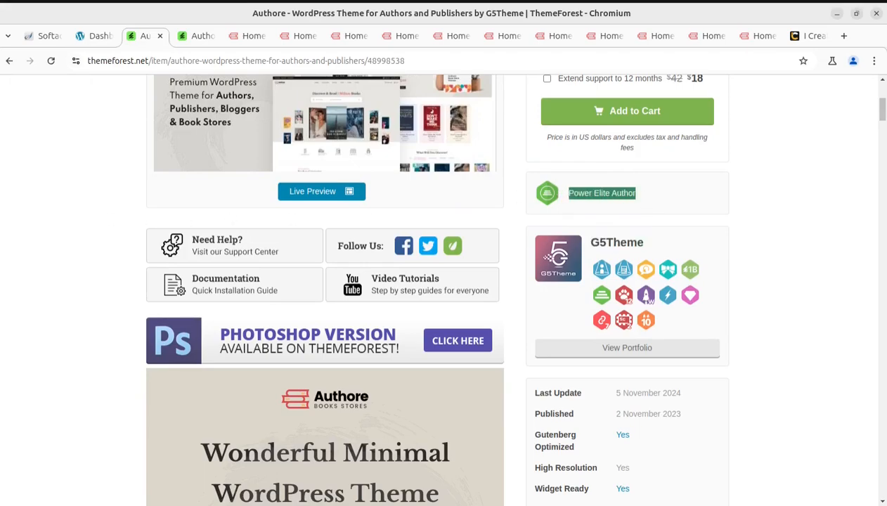
pyautogui.moveTo(698, 411); pyautogui.dragTo(609, 410)
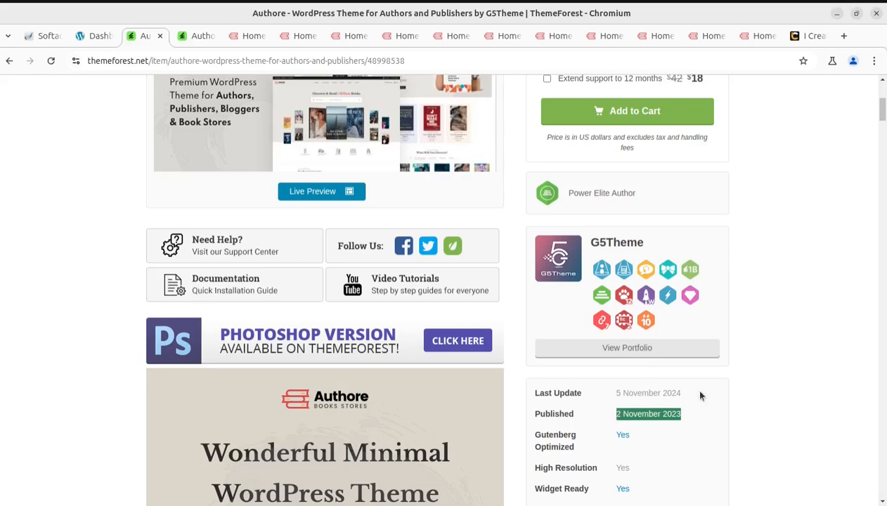
pyautogui.moveTo(695, 394); pyautogui.dragTo(618, 394)
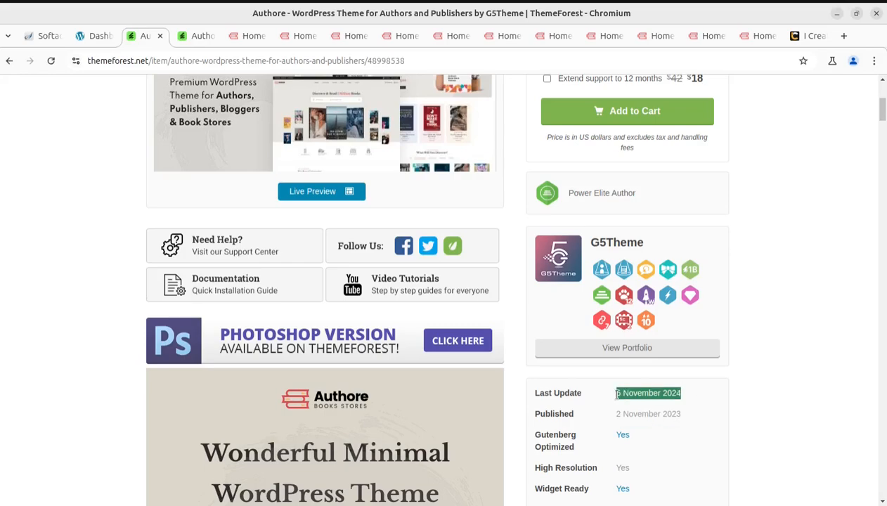
# Step: Check the theme's review rating at the head of the item page and the homepage layouts section in its description
pyautogui.scroll(5, 285, 273)
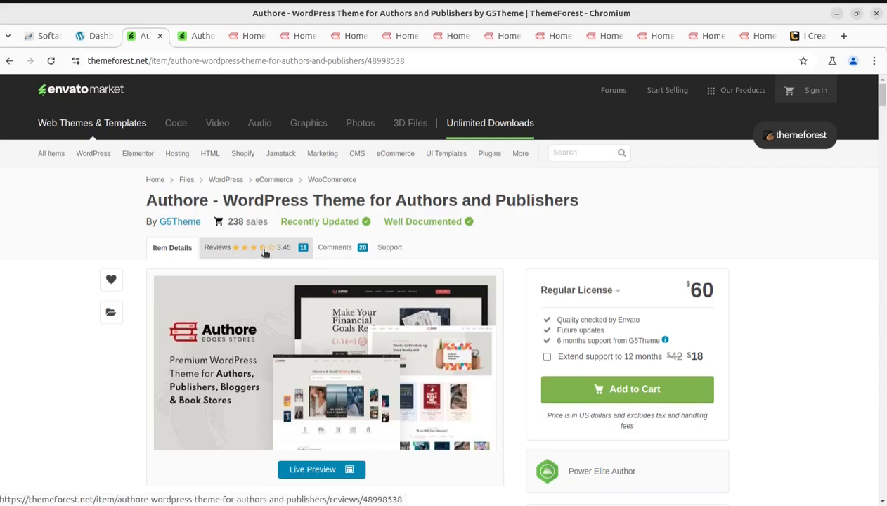
pyautogui.scroll(-12, 257, 225)
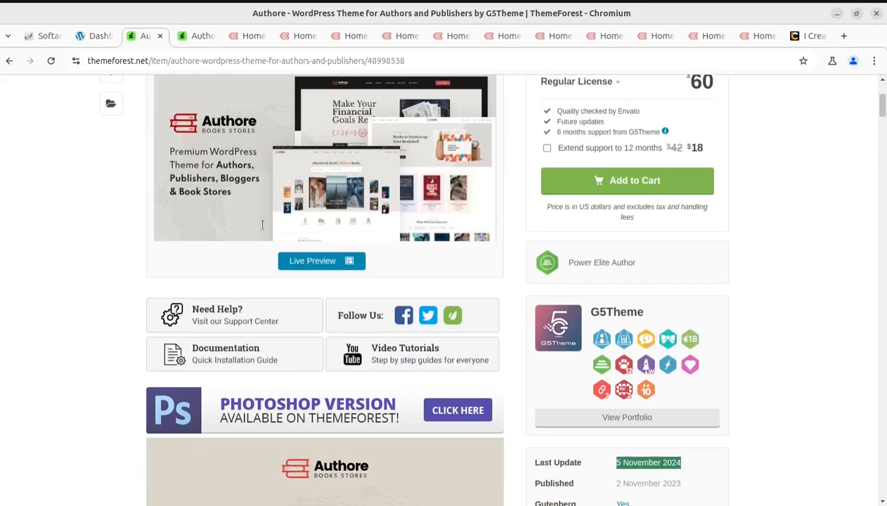
pyautogui.scroll(-2, 265, 229)
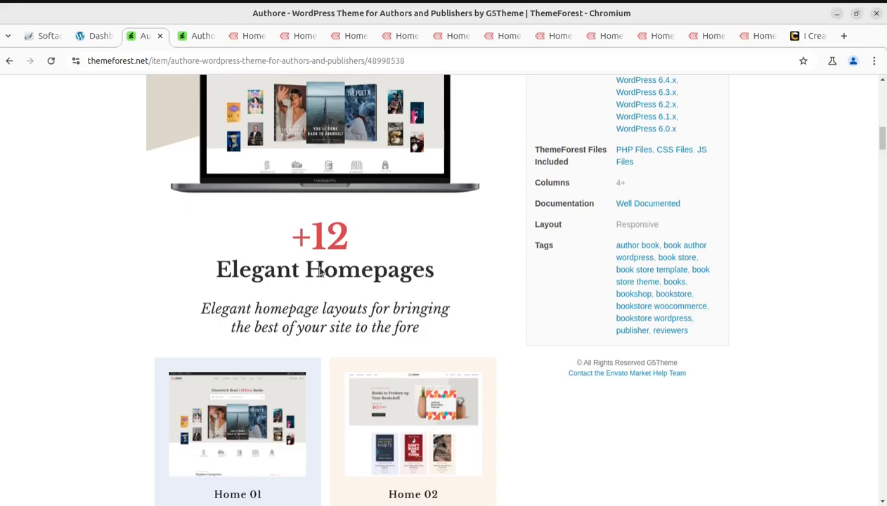
# Step: Flip through all the open Authore demos in order, from Home 01 to Home 09 followed by Home 12 and Home 11
pyautogui.click(249, 35)
pyautogui.click(298, 36)
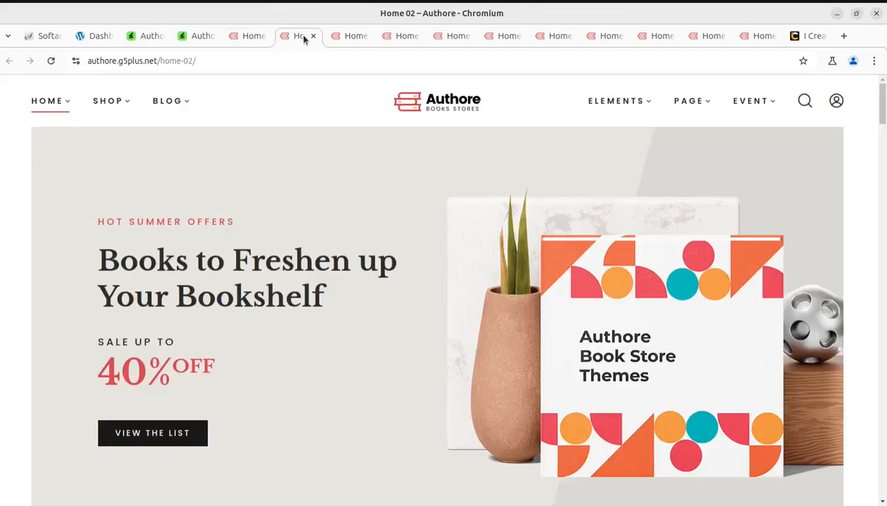
pyautogui.click(349, 37)
pyautogui.click(407, 41)
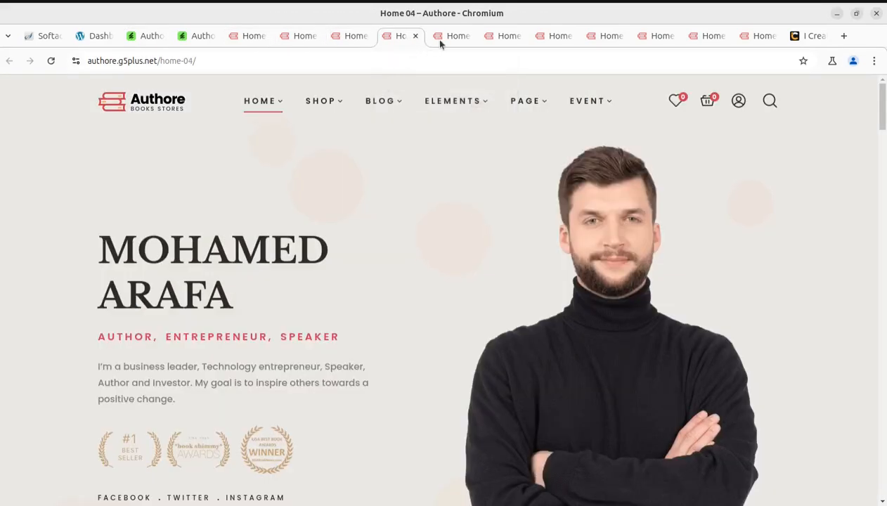
pyautogui.click(455, 43)
pyautogui.click(511, 47)
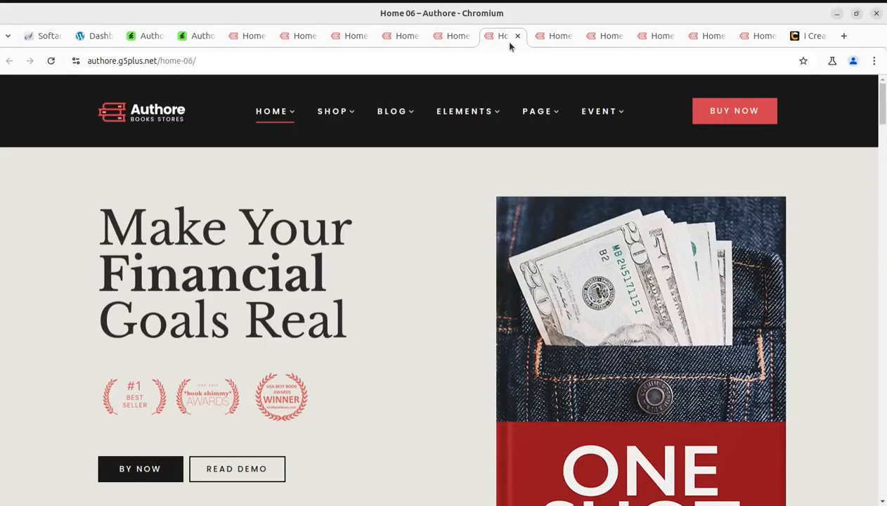
pyautogui.click(545, 41)
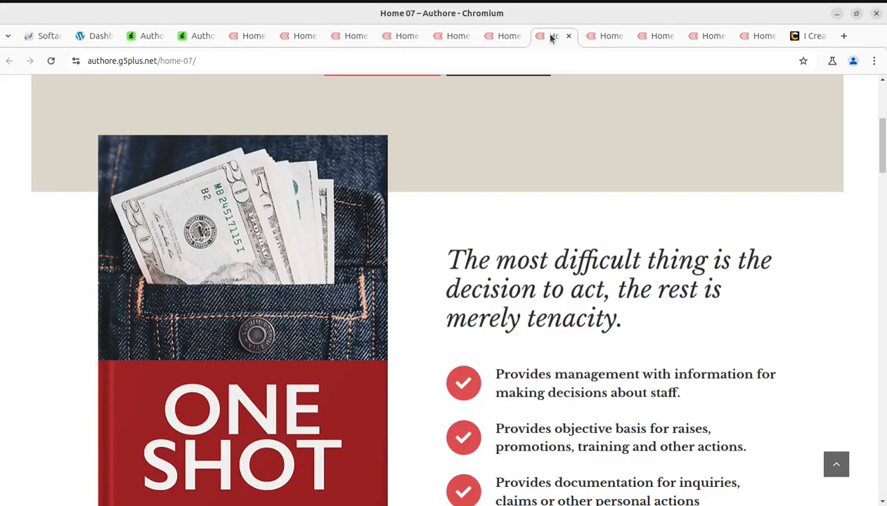
pyautogui.click(608, 39)
pyautogui.scroll(3, 620, 92)
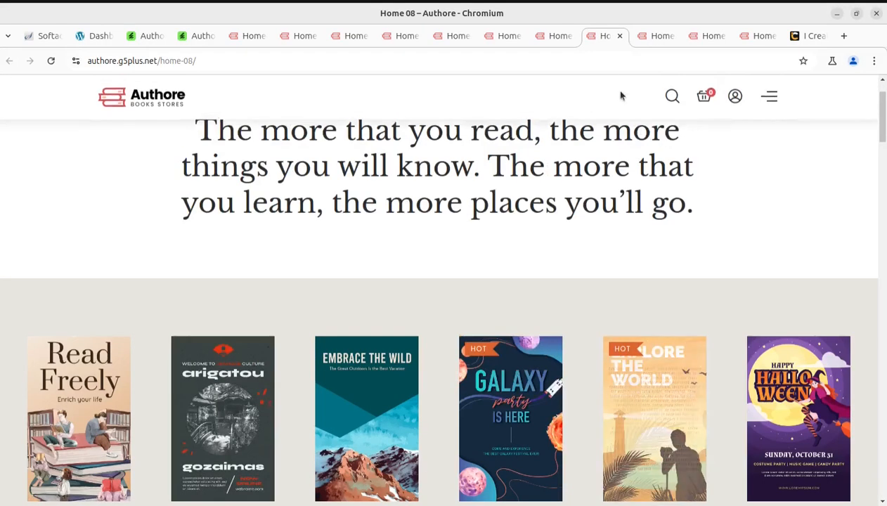
pyautogui.click(653, 37)
pyautogui.click(706, 37)
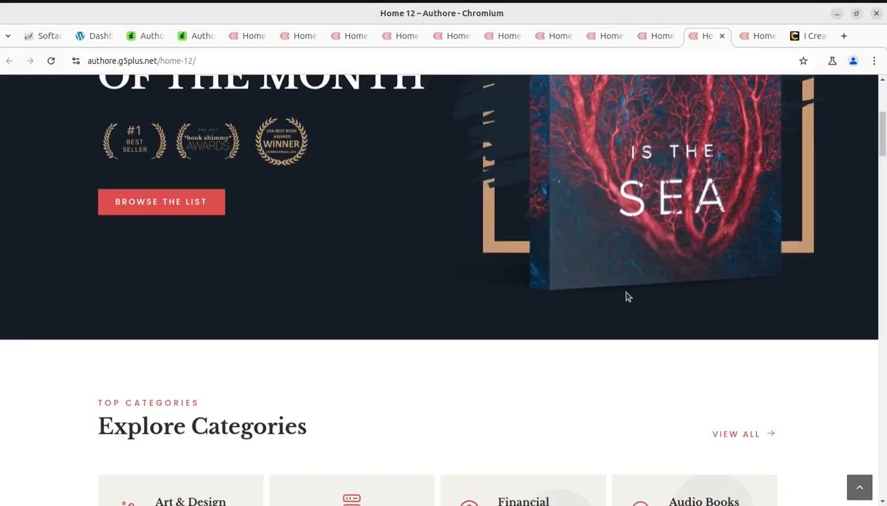
pyautogui.scroll(4, 626, 297)
pyautogui.click(751, 37)
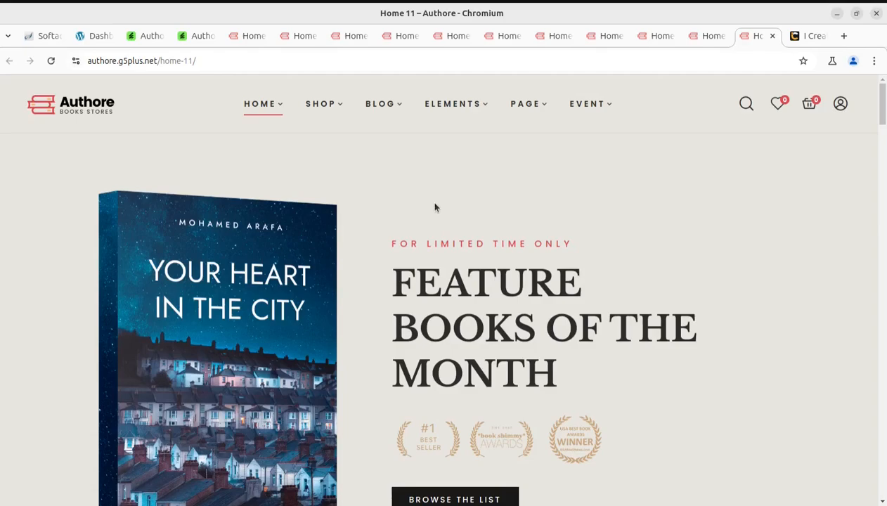
# Step: Return to Authore's ThemeForest item page and review the title, preview image and license details
pyautogui.click(146, 36)
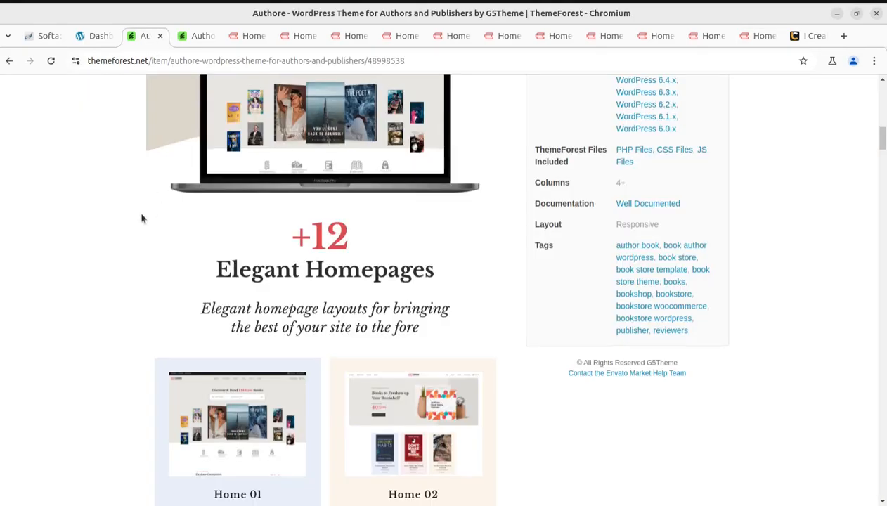
pyautogui.scroll(10, 143, 218)
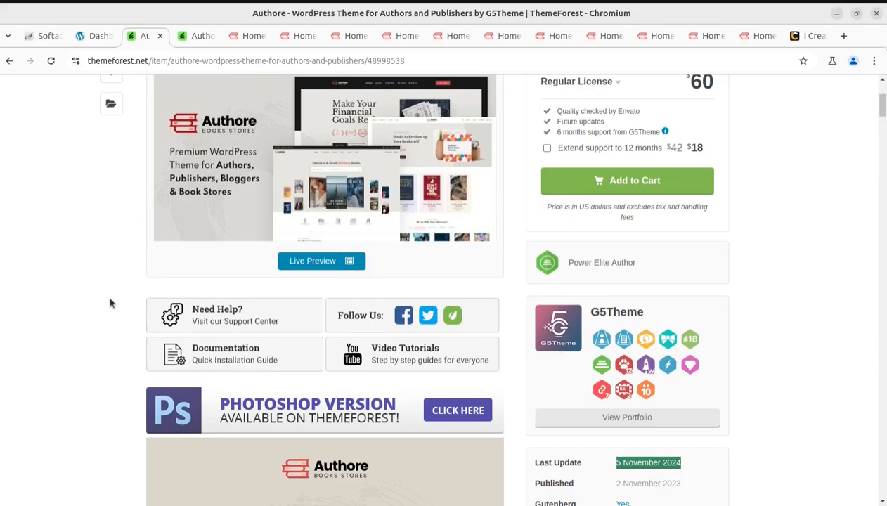
pyautogui.scroll(3, 111, 303)
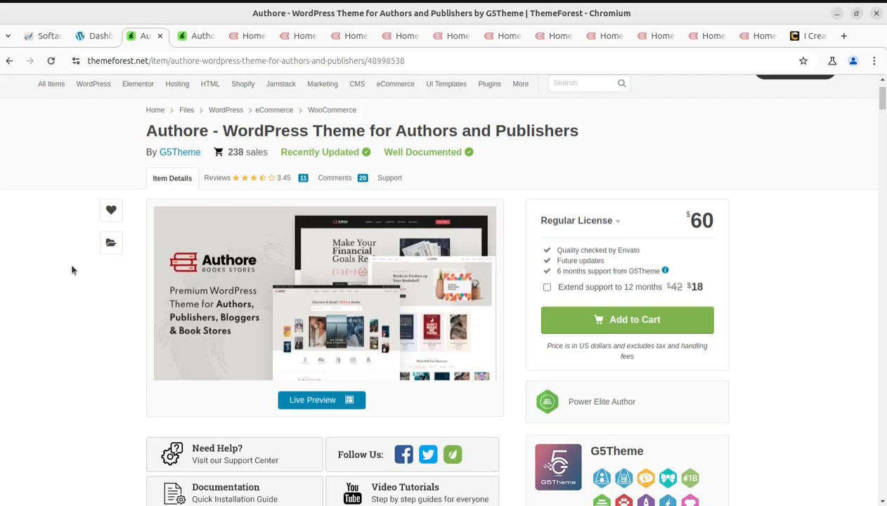
# Step: Compare the hero sections of the Authore demos Home 01 through Home 07
pyautogui.click(253, 36)
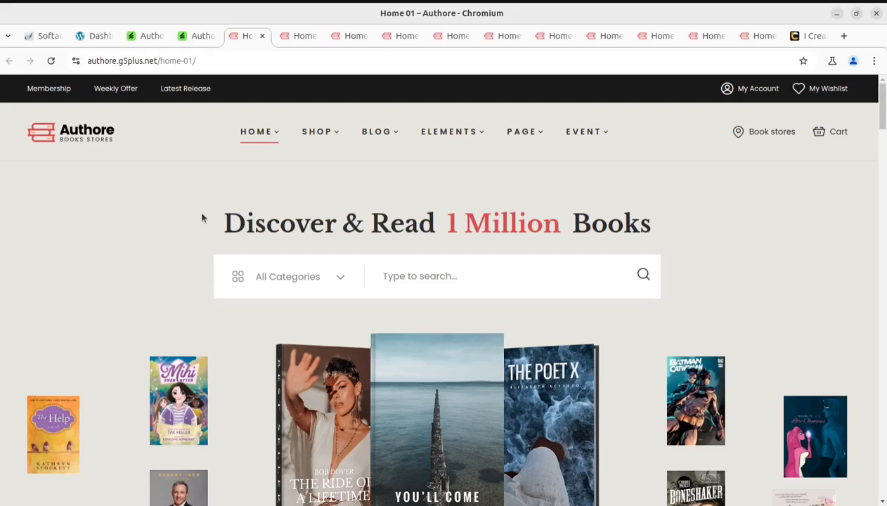
pyautogui.click(296, 36)
pyautogui.click(349, 36)
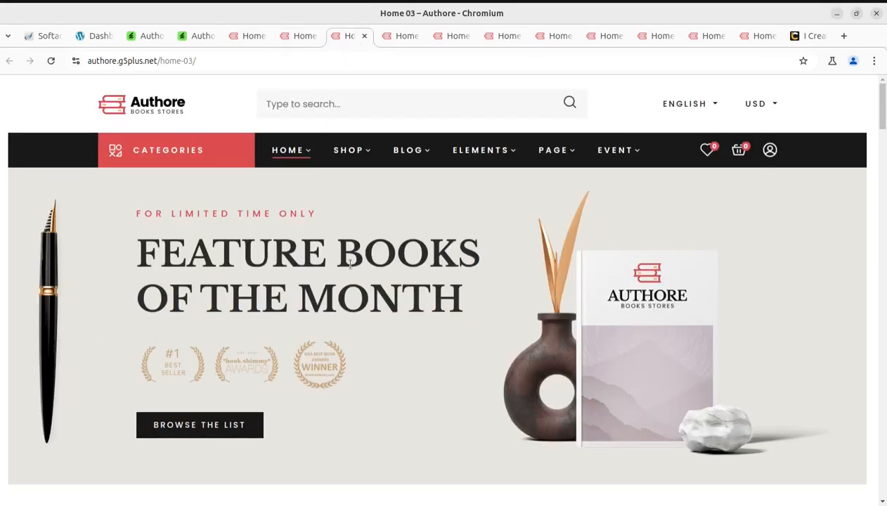
pyautogui.click(395, 36)
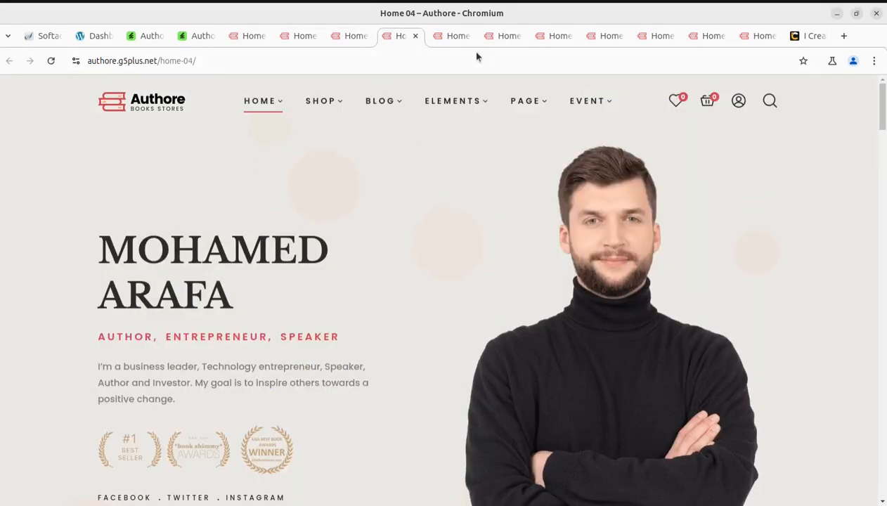
pyautogui.click(443, 37)
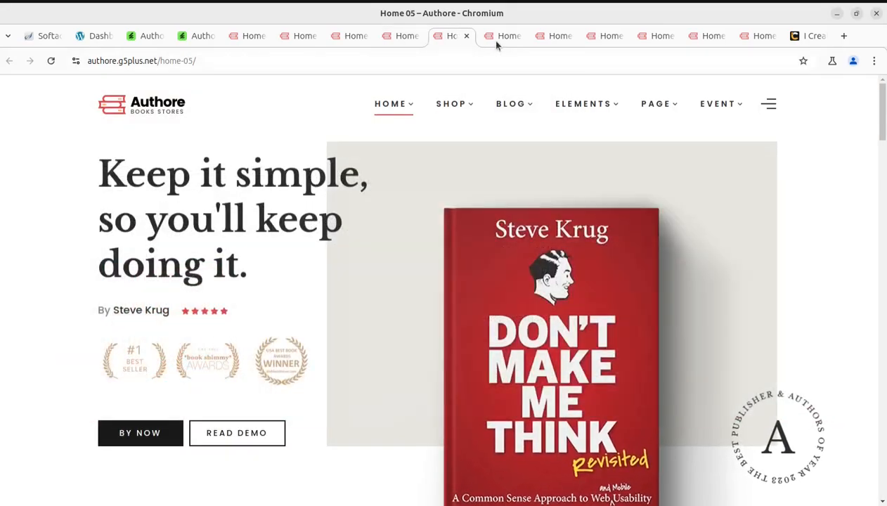
pyautogui.click(500, 36)
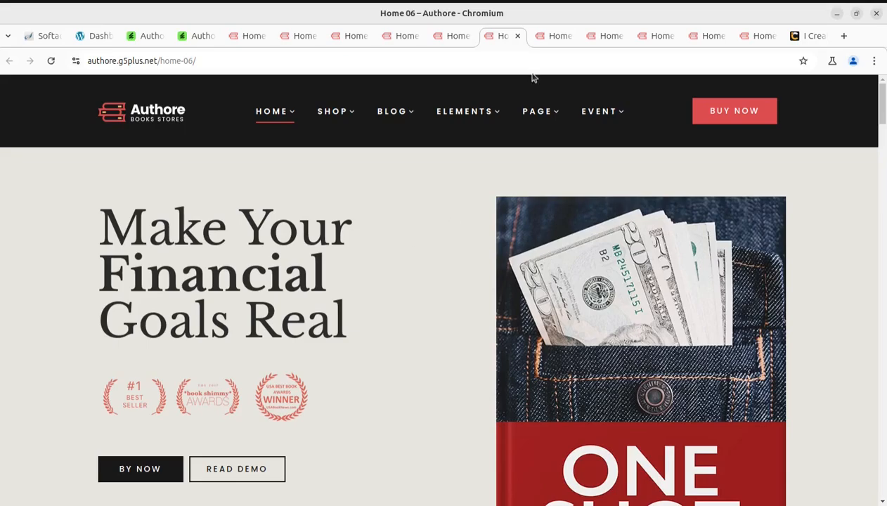
pyautogui.click(553, 39)
pyautogui.scroll(4, 469, 301)
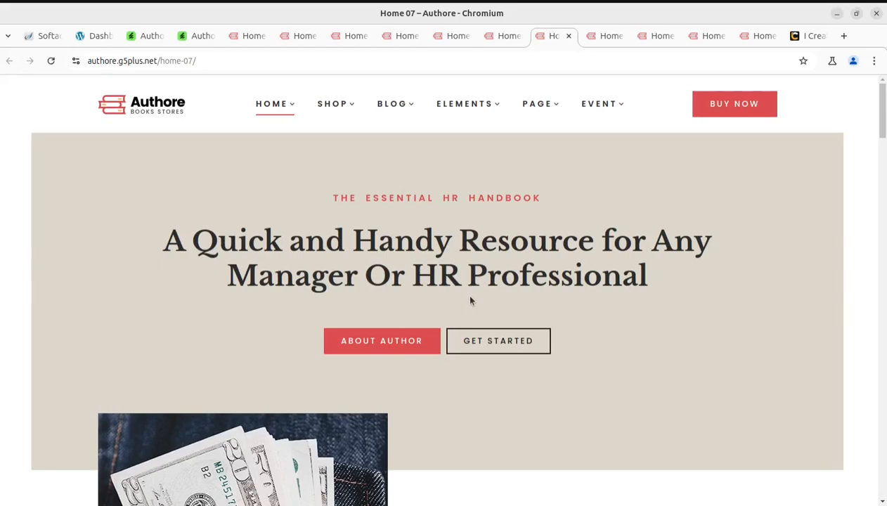
# Step: Compare the hero sections of the Authore demos Home 08 and Home 09, and return to the theme's ThemeForest item page
pyautogui.click(599, 41)
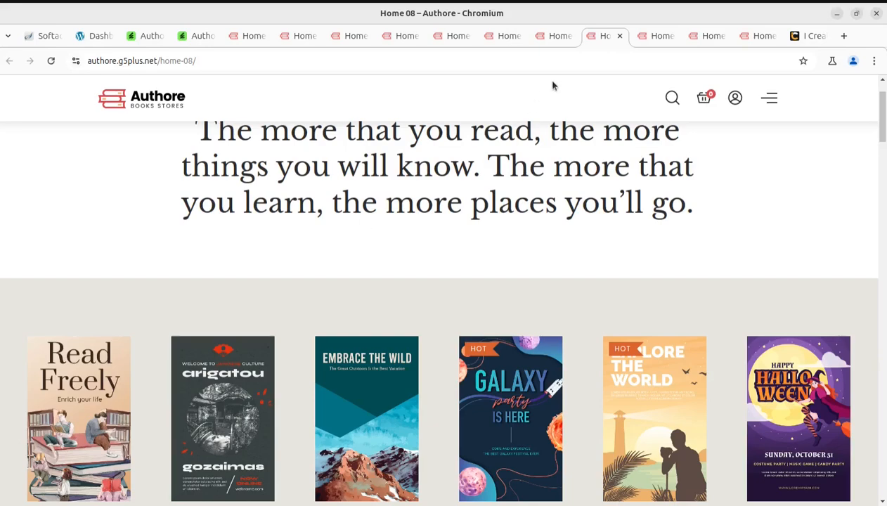
pyautogui.click(658, 38)
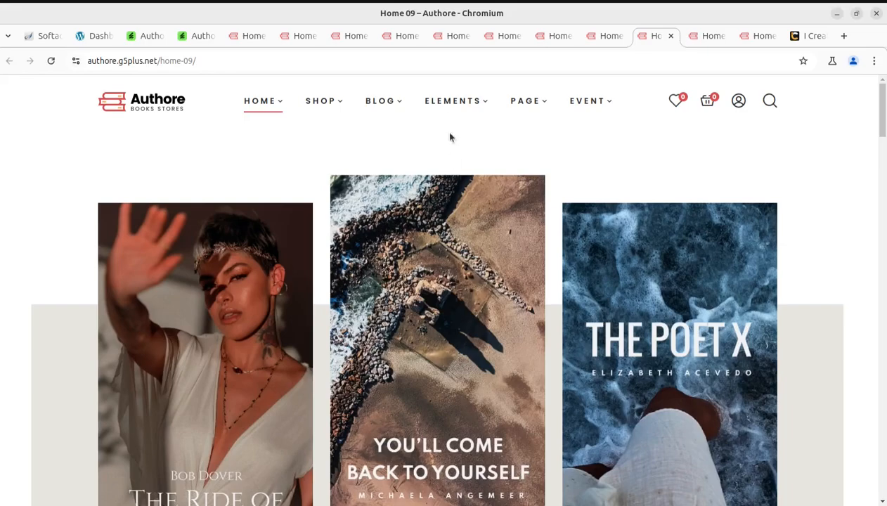
pyautogui.moveTo(91, 37)
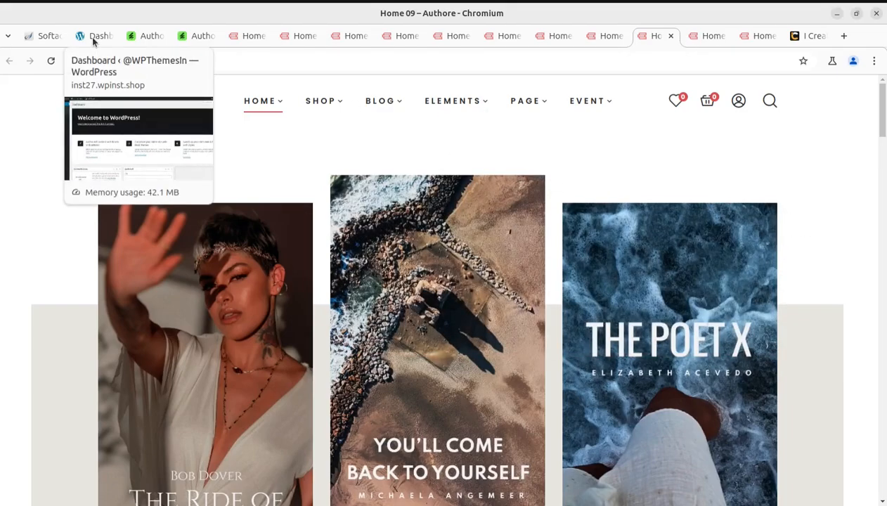
pyautogui.click(149, 39)
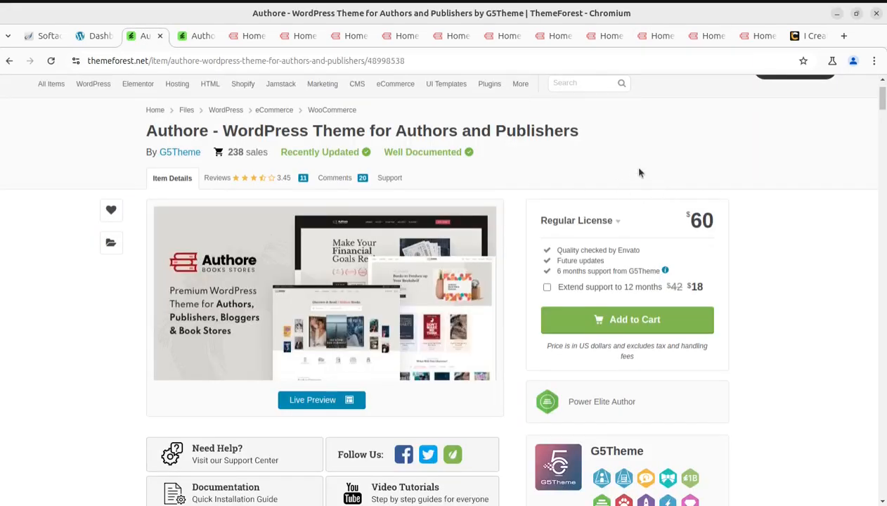
# Step: Open the WordPress site's front end in a new tab from the admin dashboard and view its homepage
pyautogui.click(97, 36)
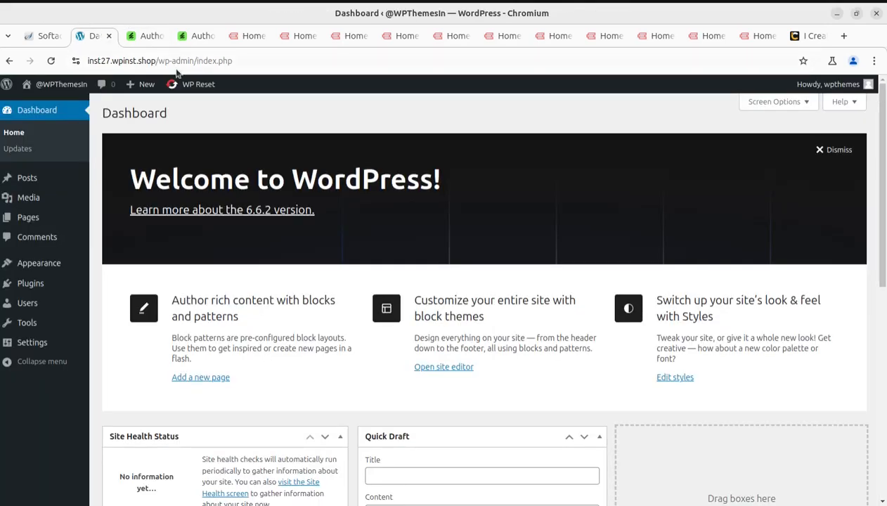
pyautogui.moveTo(56, 84)
pyautogui.middleClick(43, 104)
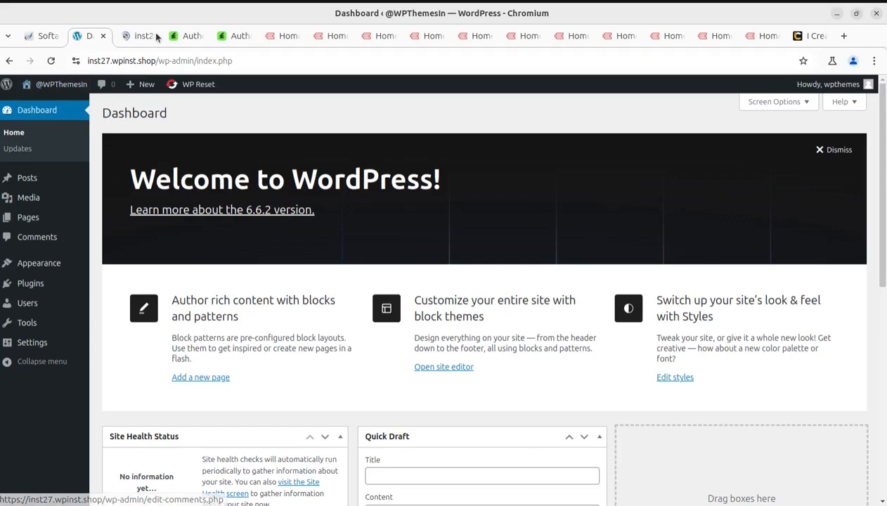
pyautogui.click(135, 38)
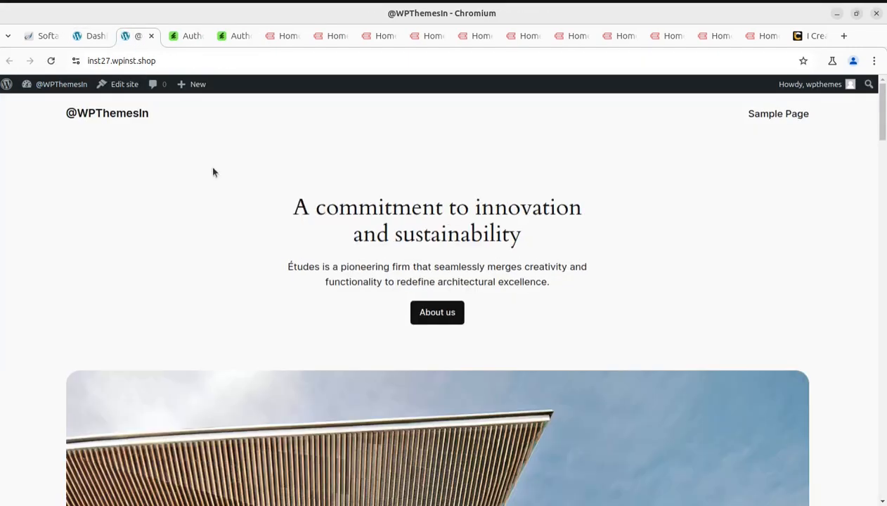
# Step: Open the cPanel Tools page from Softaculous WordPress Management, and return to the WordPress dashboard
pyautogui.click(39, 37)
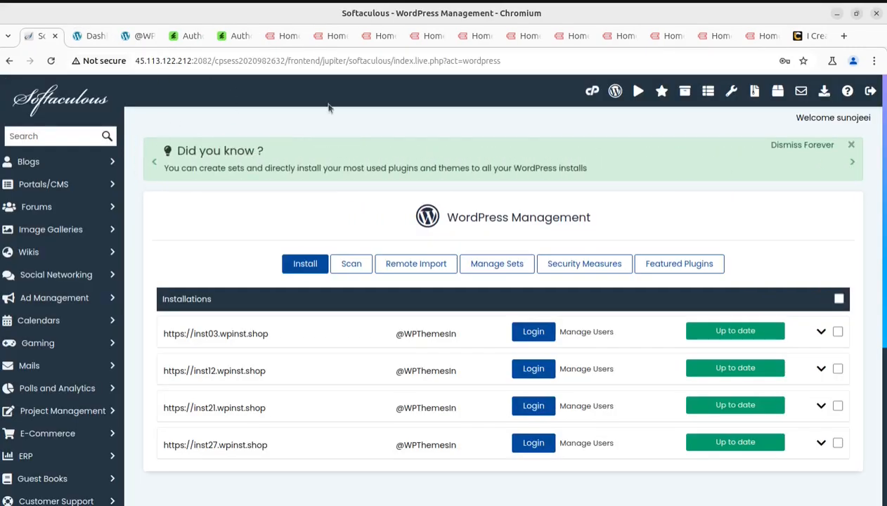
pyautogui.click(592, 91)
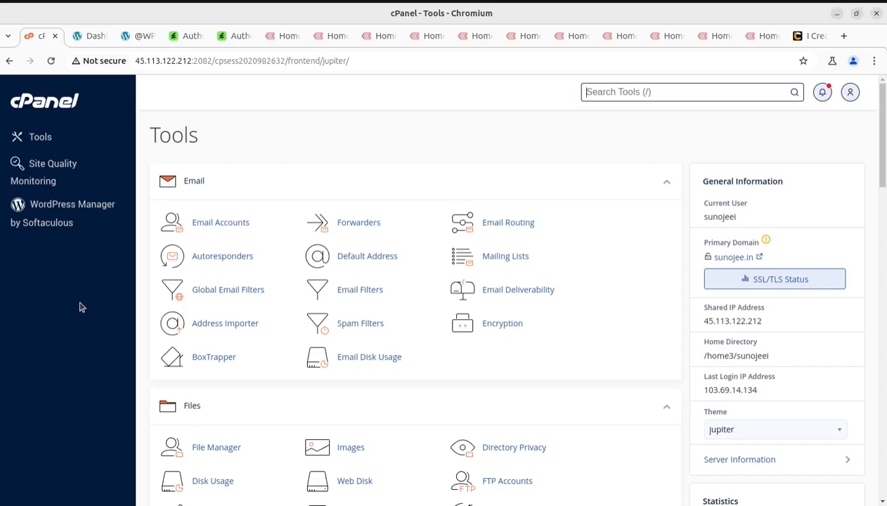
pyautogui.click(98, 37)
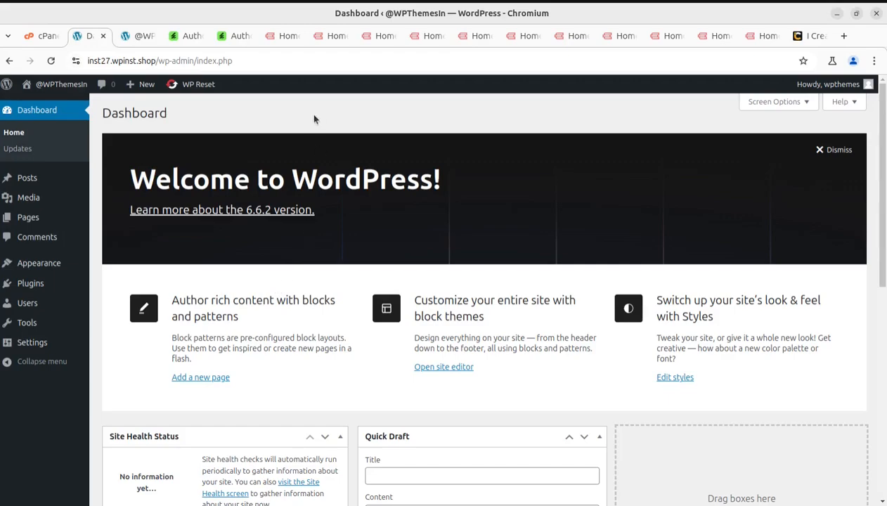
# Step: Return to Authore's ThemeForest item page and highlight the Regular License price
pyautogui.click(186, 36)
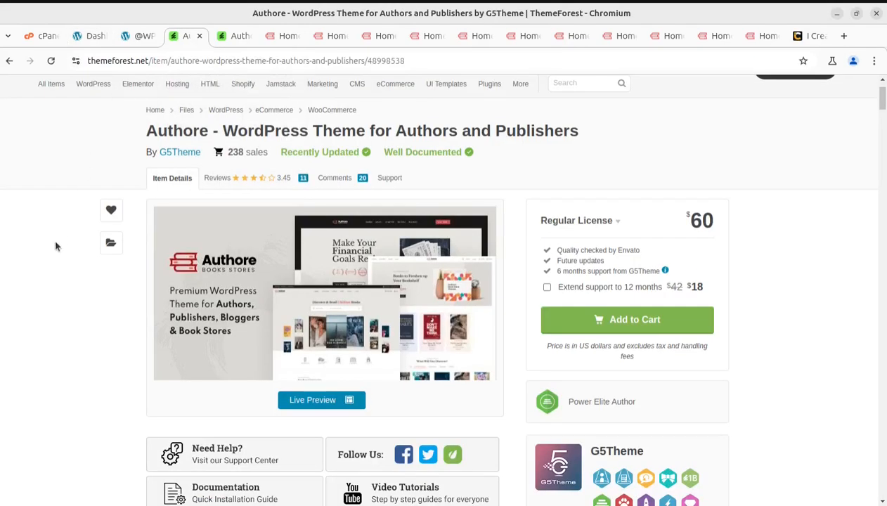
pyautogui.scroll(1, 56, 242)
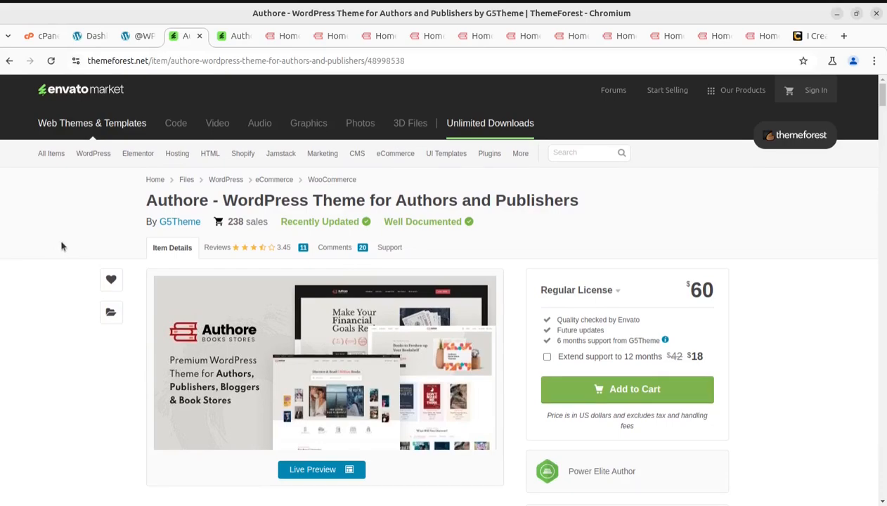
pyautogui.doubleClick(692, 290)
pyautogui.click(610, 246)
# Step: View the i-Create website's homepage and show where its support chat can be opened and closed
pyautogui.click(812, 35)
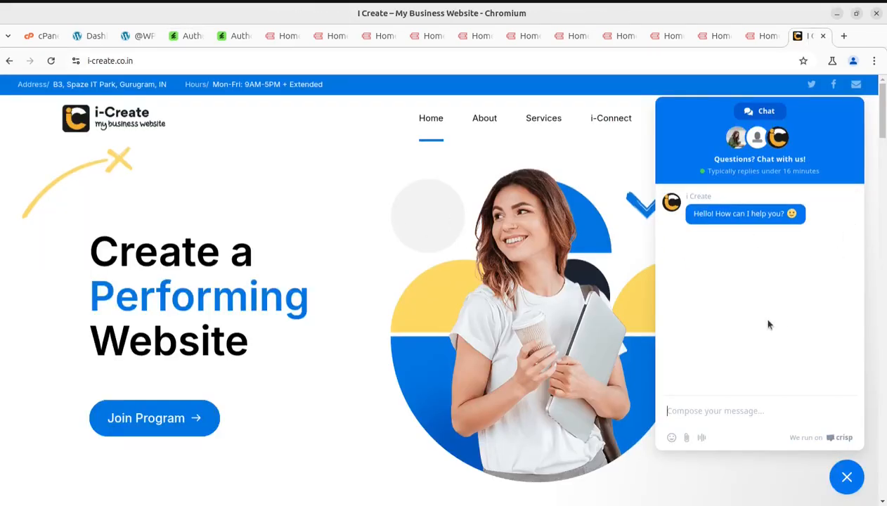
pyautogui.click(846, 478)
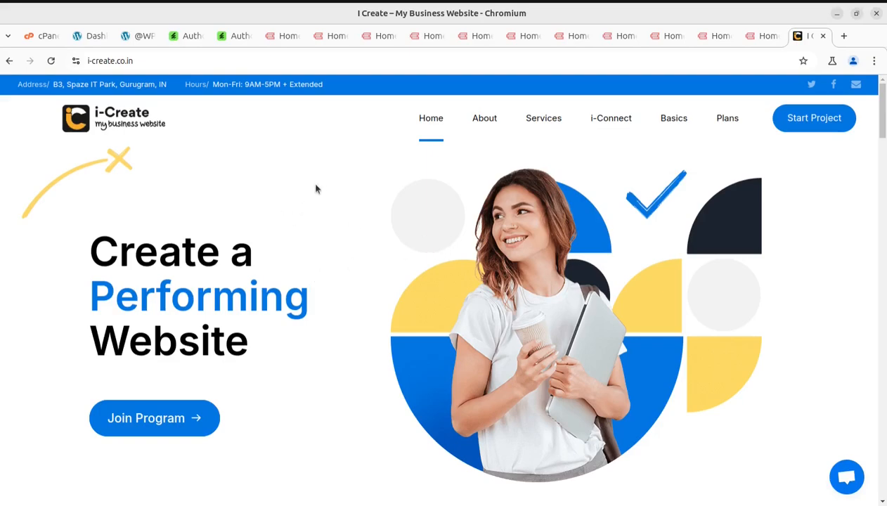
pyautogui.click(840, 483)
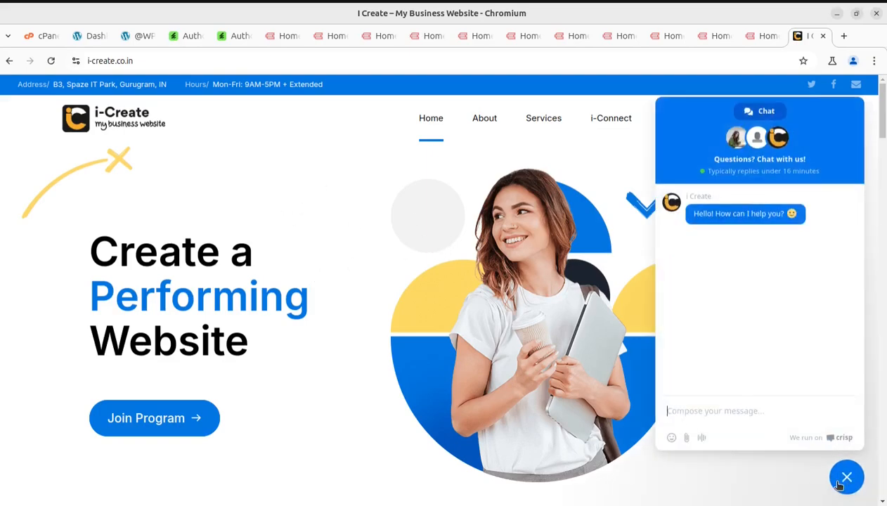
pyautogui.click(840, 482)
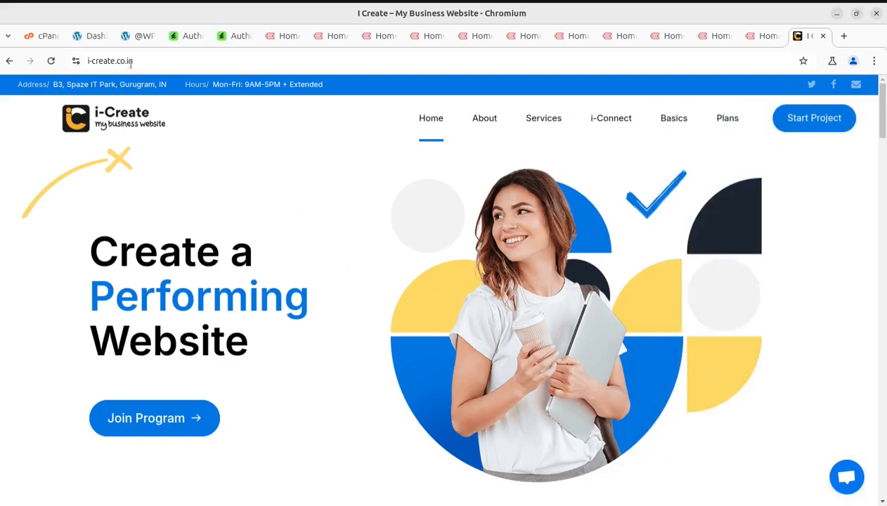
# Step: Examine the theme package files in the authore_v1.1.2 folder in the file manager, pointing out authore-v1.1.2.zip, and return to the WordPress dashboard
pyautogui.click(92, 37)
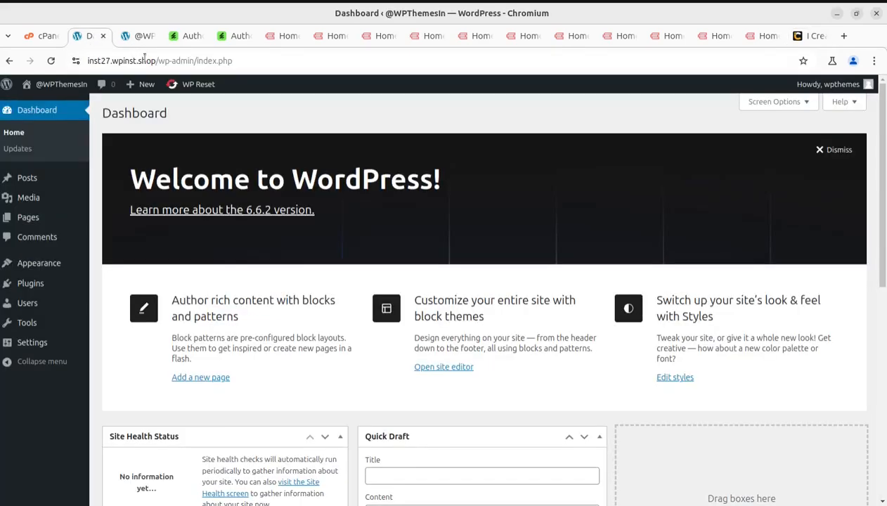
pyautogui.click(0, 25)
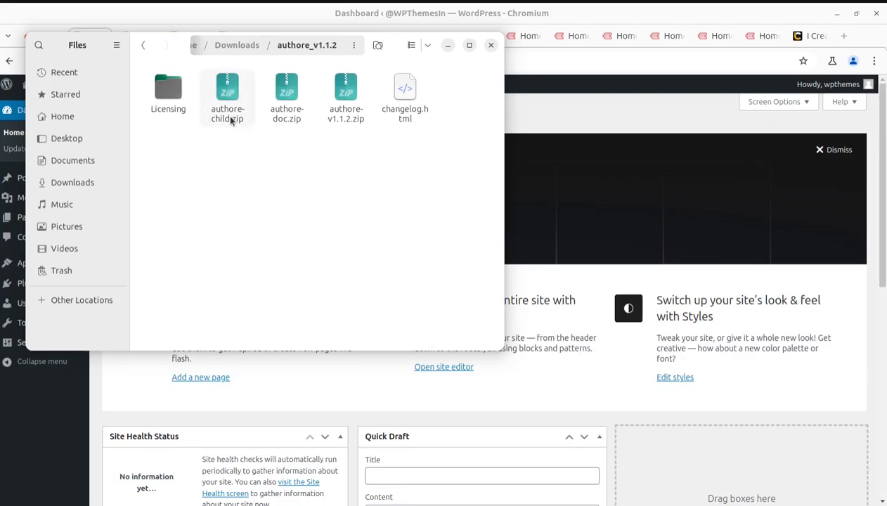
pyautogui.click(338, 116)
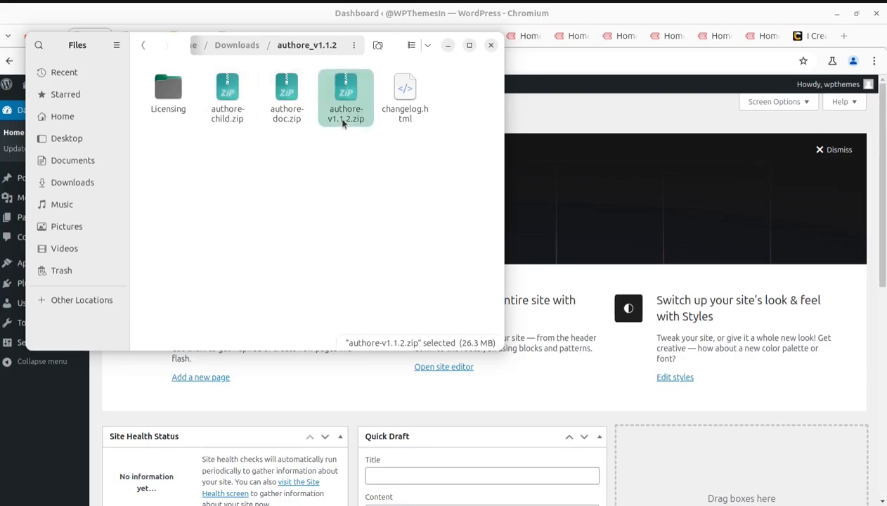
pyautogui.click(398, 111)
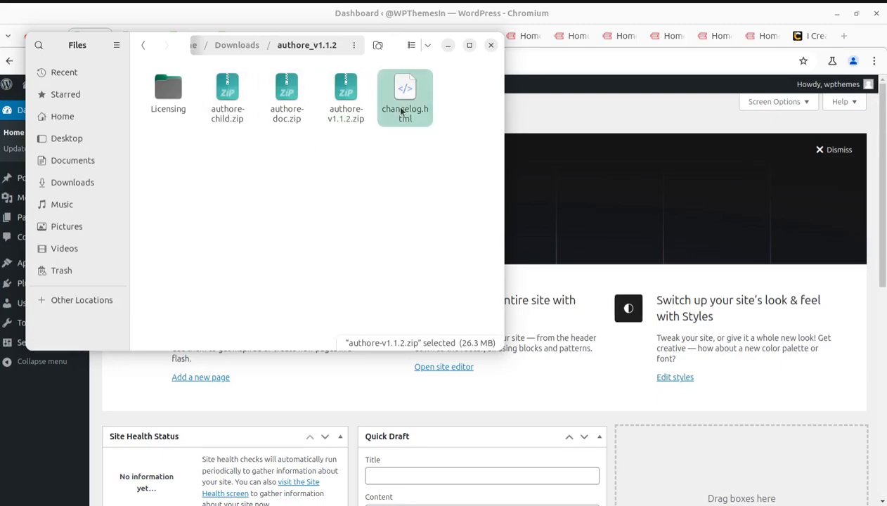
pyautogui.click(224, 119)
pyautogui.click(275, 118)
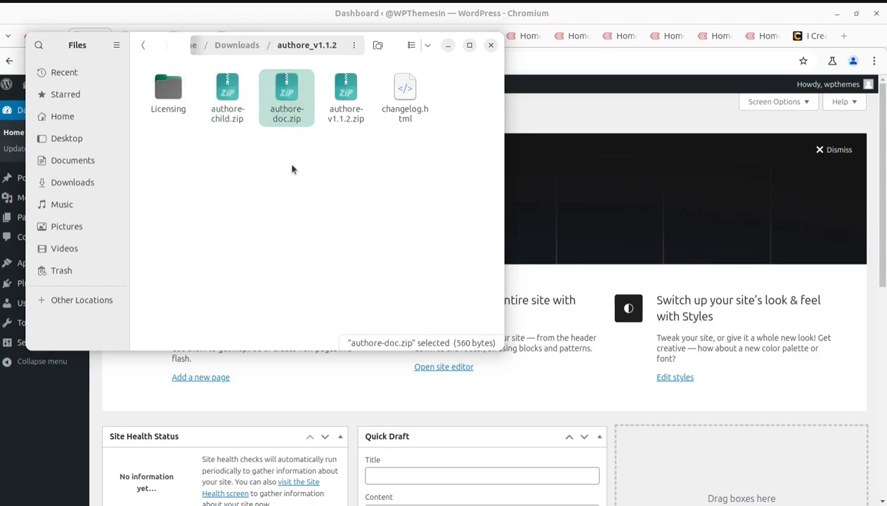
pyautogui.click(342, 115)
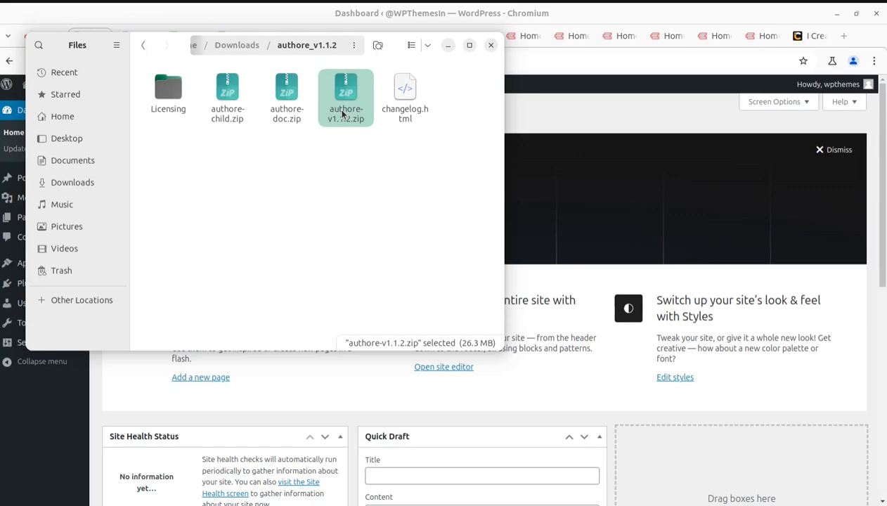
pyautogui.click(447, 45)
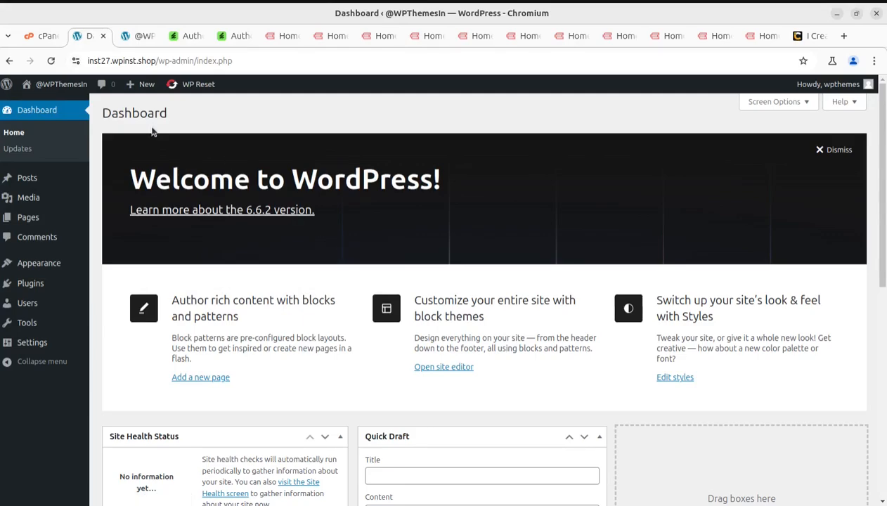
# Step: Open the site's Themes page, reloading the site if needed, and start adding a new theme
pyautogui.click(38, 272)
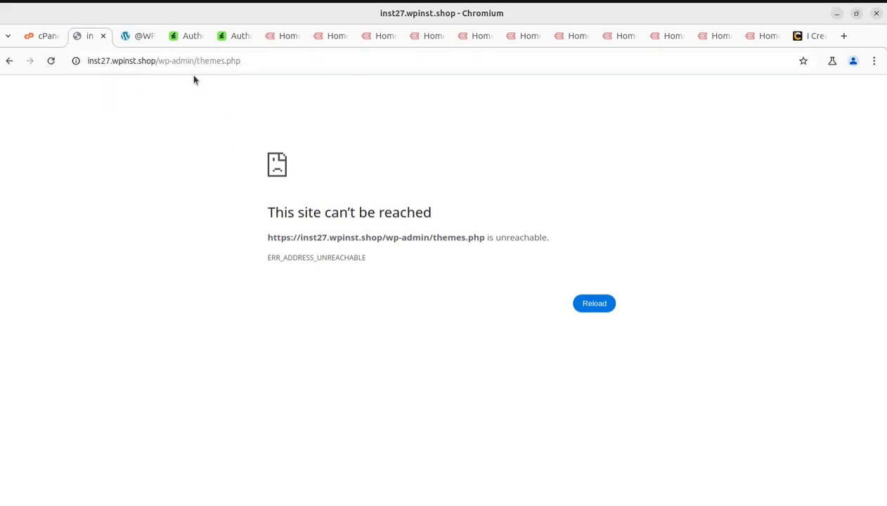
pyautogui.hotkey('ctrl', 'r')
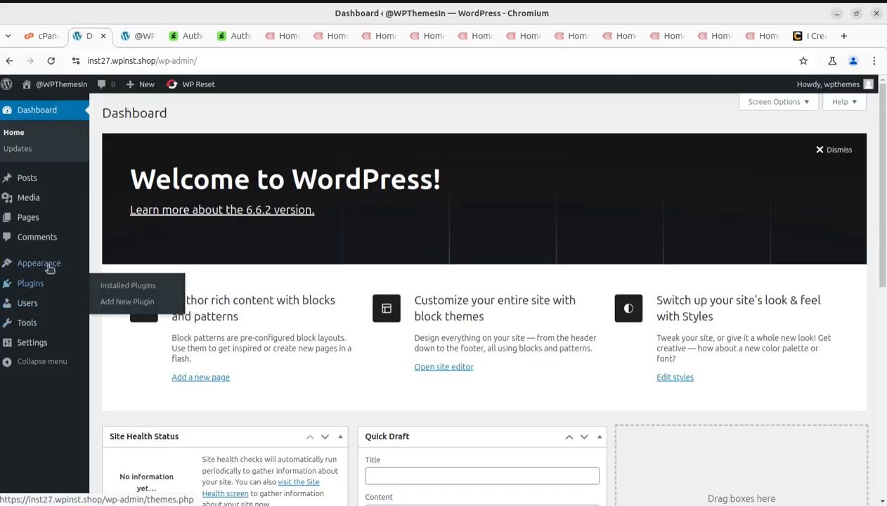
pyautogui.click(122, 268)
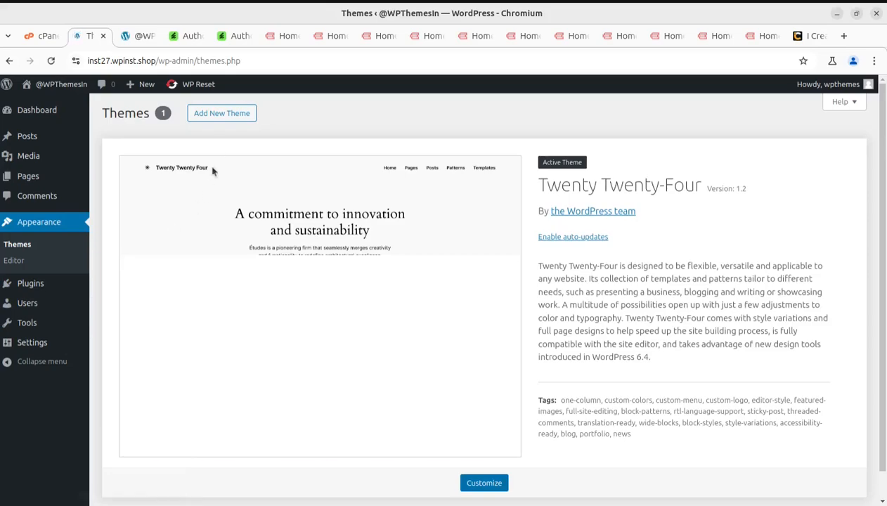
pyautogui.click(214, 116)
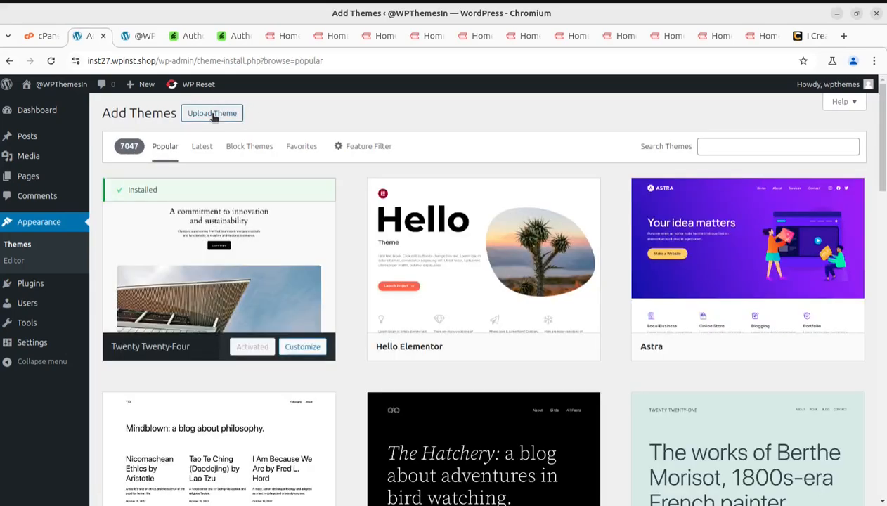
# Step: Upload authore-v1.1.2.zip from the authore_v1.1.2 downloads folder as a theme and install it
pyautogui.click(214, 115)
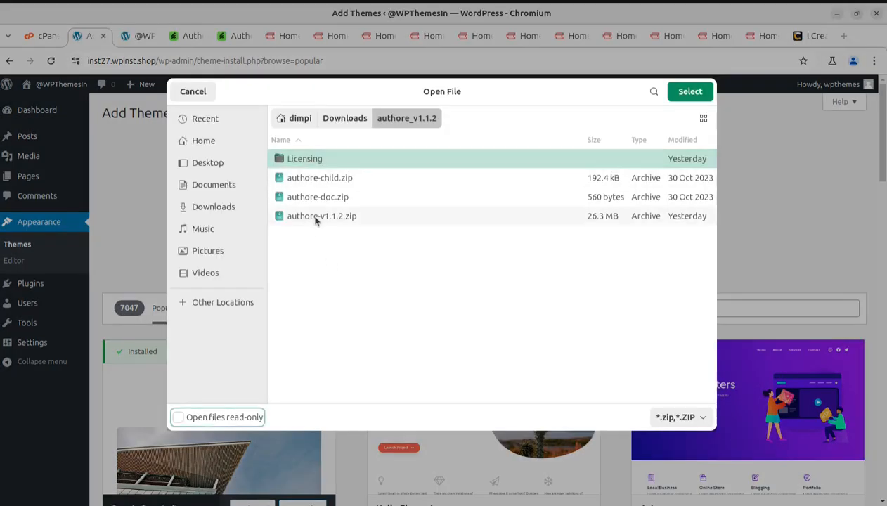
pyautogui.click(325, 216)
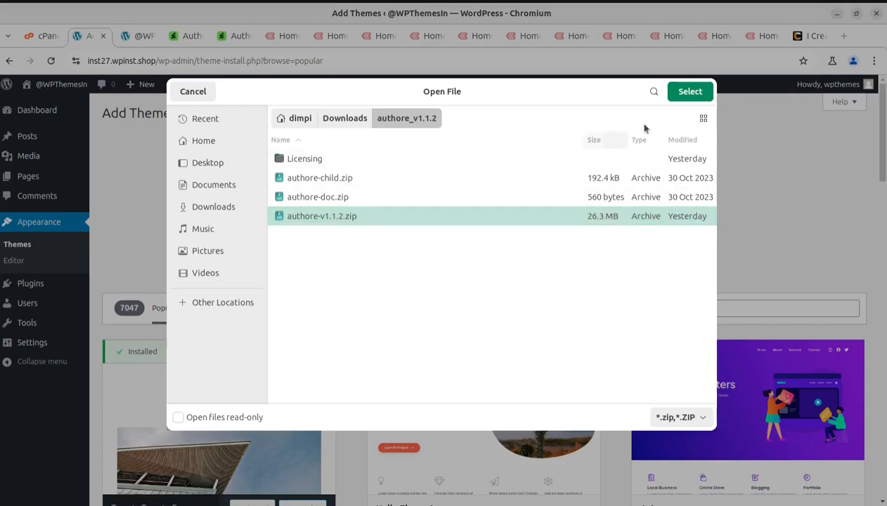
pyautogui.click(689, 92)
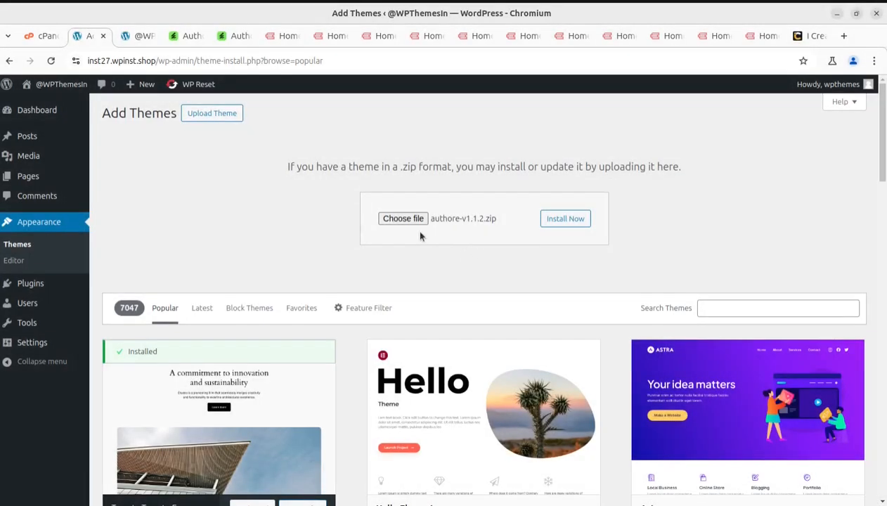
pyautogui.click(560, 224)
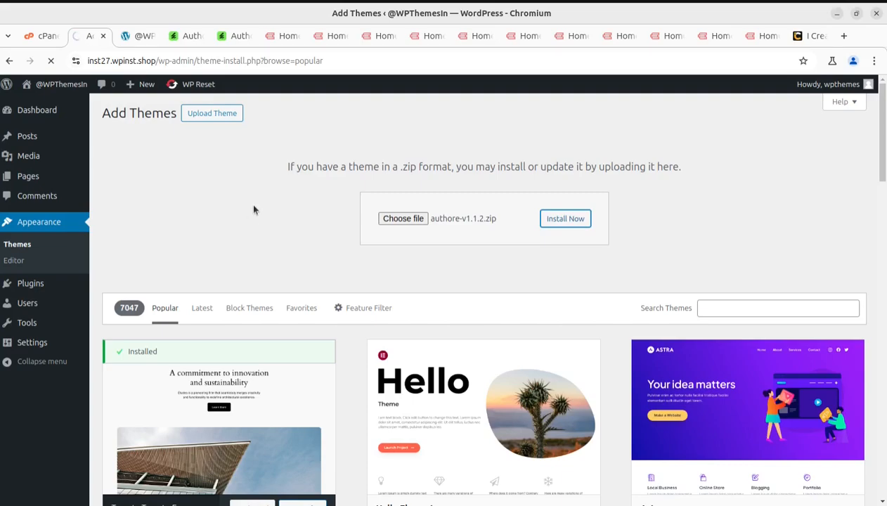
# Step: Return to Authore's ThemeForest item page and highlight the theme's Last Update date
pyautogui.click(188, 39)
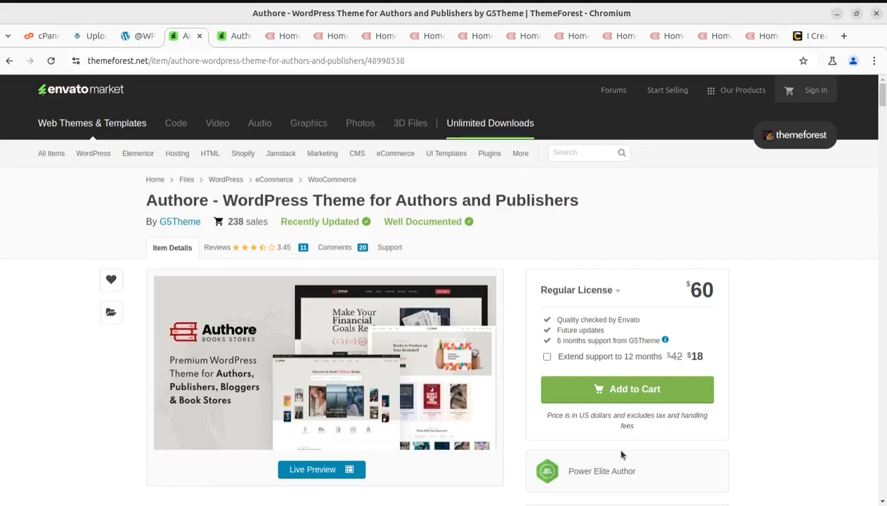
pyautogui.scroll(-3, 622, 454)
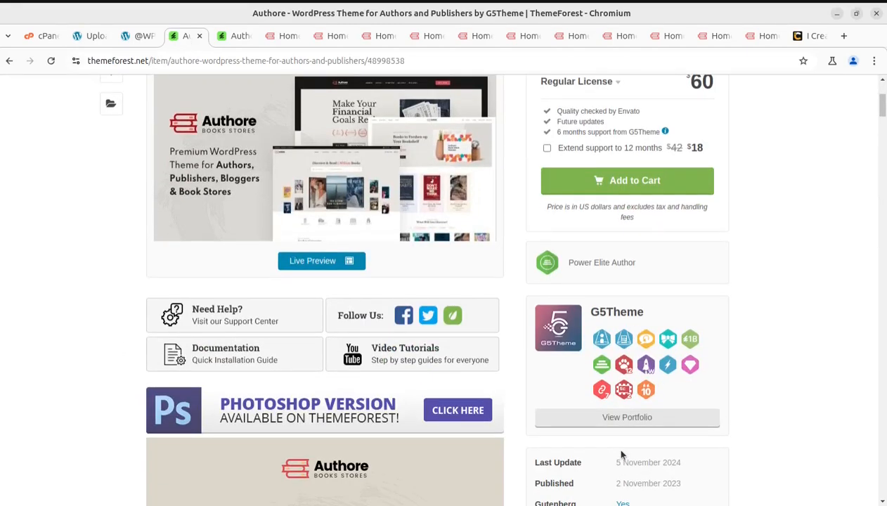
pyautogui.scroll(-1, 623, 457)
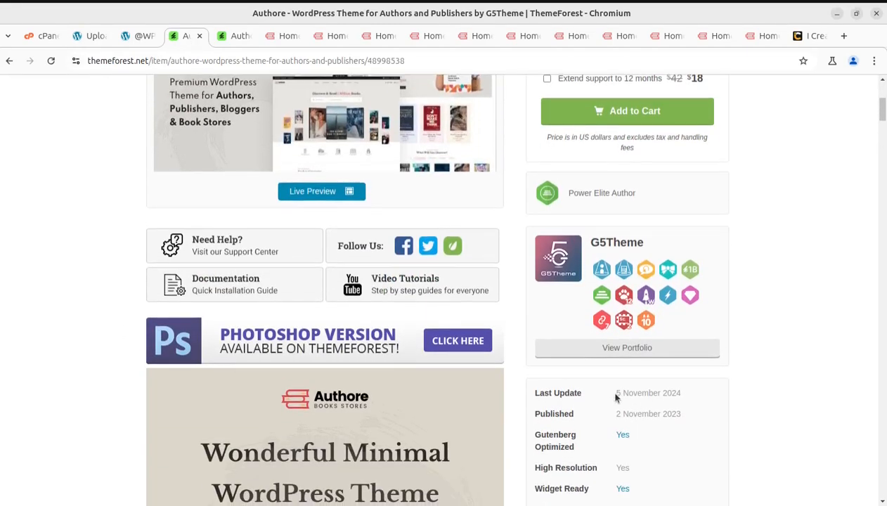
pyautogui.moveTo(616, 397); pyautogui.dragTo(676, 388)
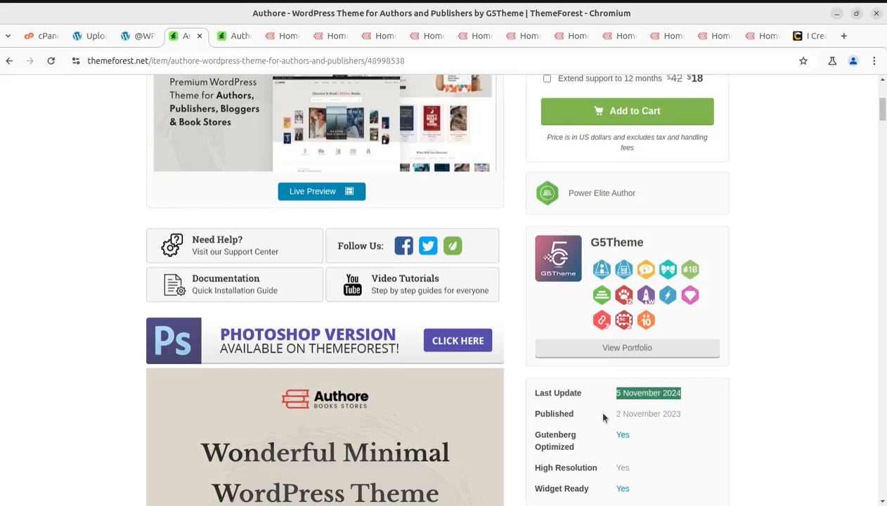
# Step: Review the top of Authore's ThemeForest item page, then view the Home 01 demo and browse the Home 02 demo's book sections
pyautogui.scroll(1, 603, 418)
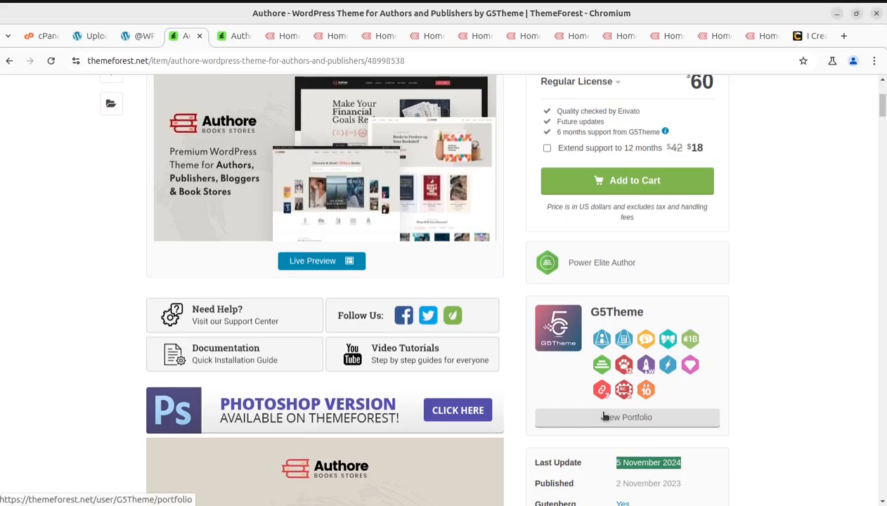
pyautogui.scroll(2, 603, 418)
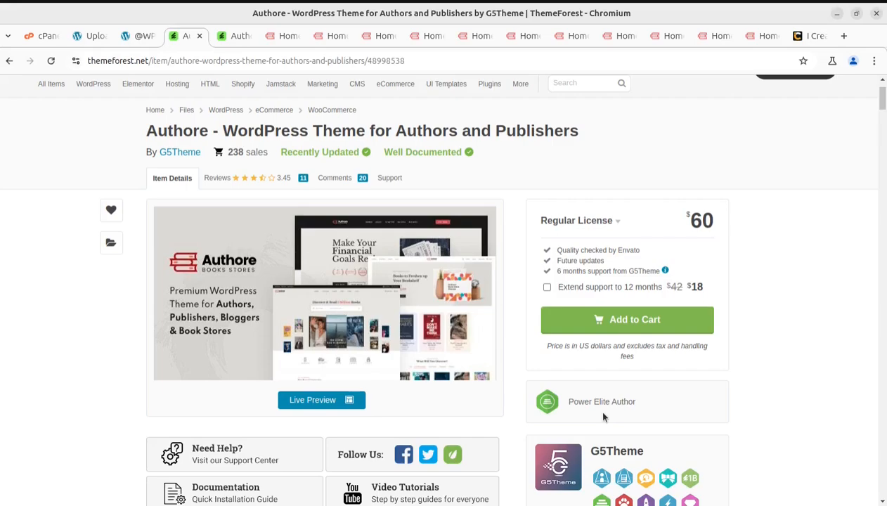
pyautogui.click(279, 37)
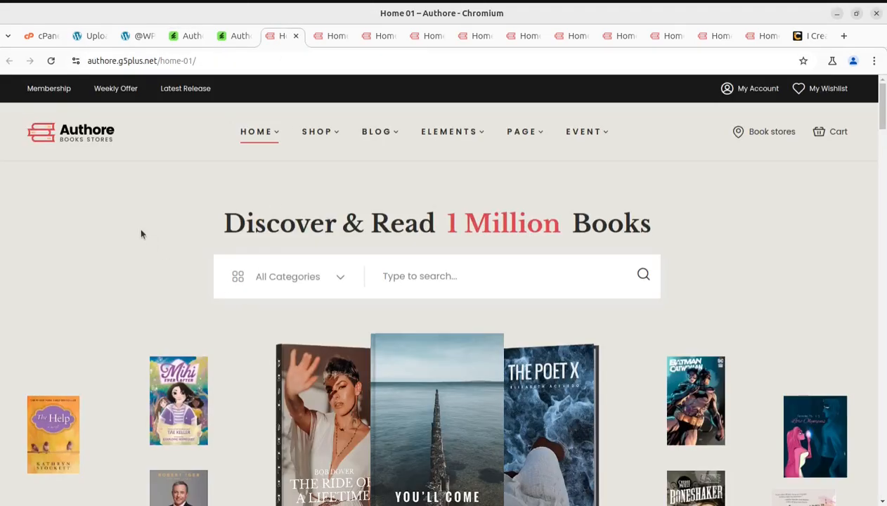
pyautogui.click(330, 36)
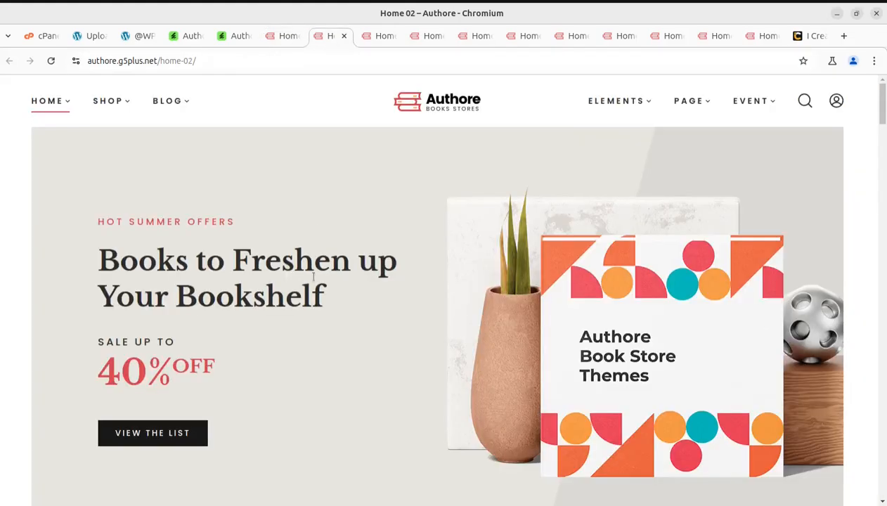
pyautogui.scroll(-9, 449, 407)
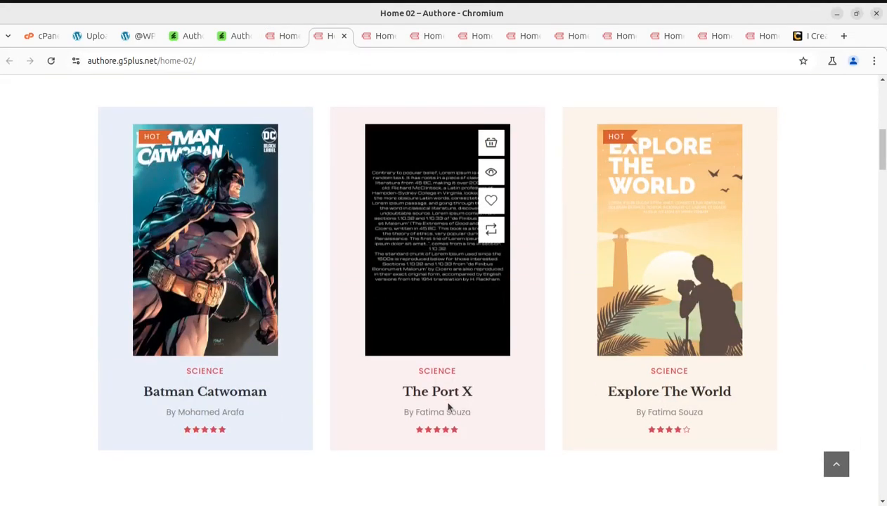
pyautogui.scroll(-5, 448, 408)
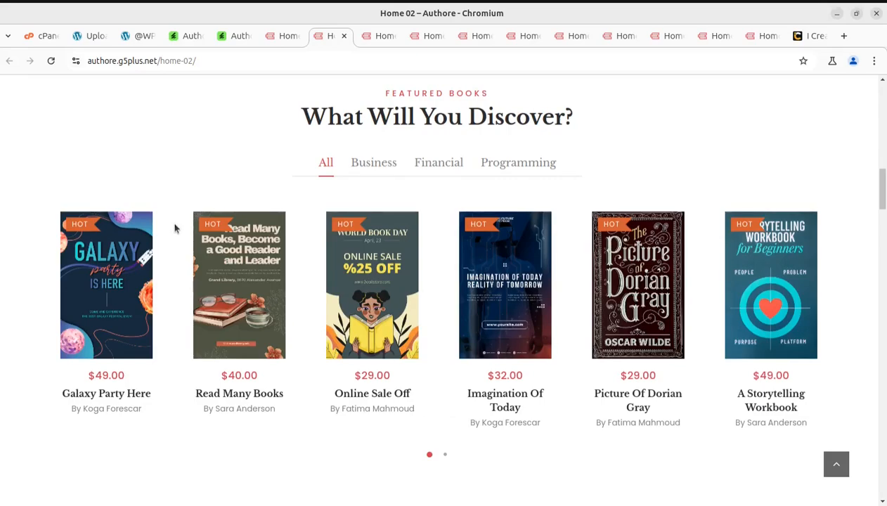
# Step: Return to the WordPress theme upload page, highlight the installation result line and go to the Themes page
pyautogui.click(90, 39)
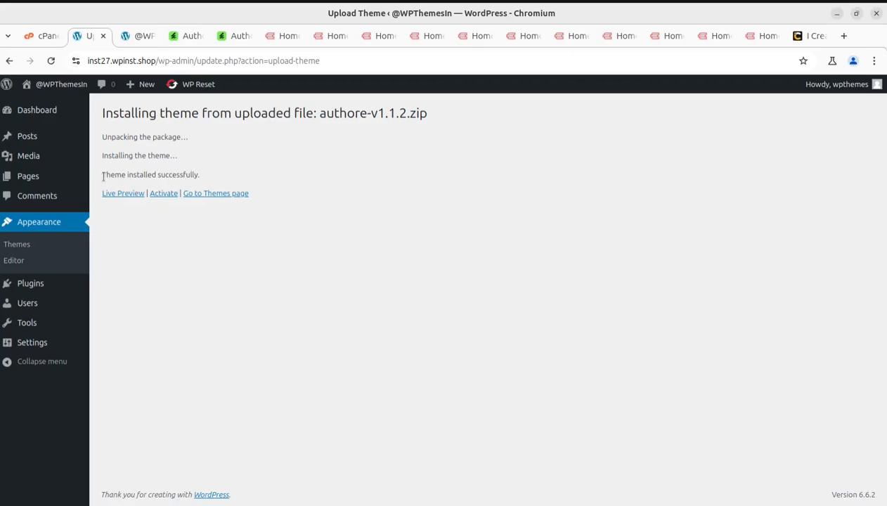
pyautogui.moveTo(105, 174); pyautogui.dragTo(226, 194)
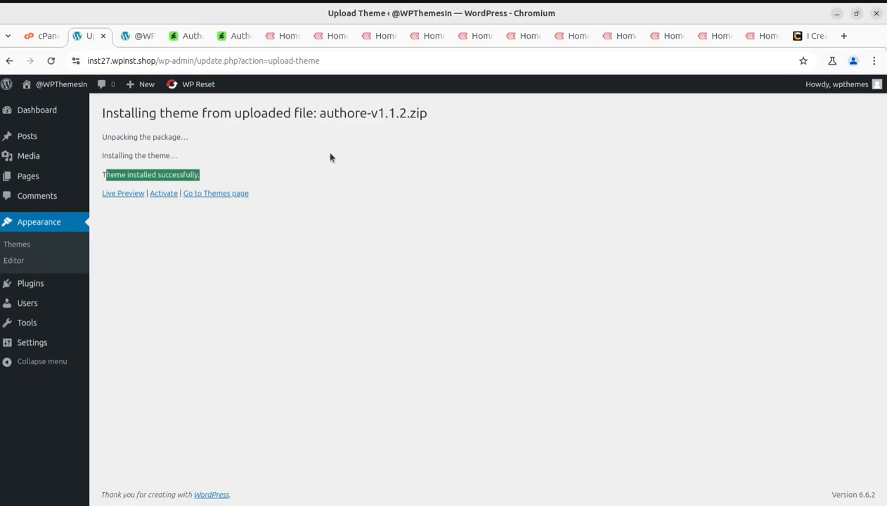
pyautogui.click(225, 197)
pyautogui.click(212, 194)
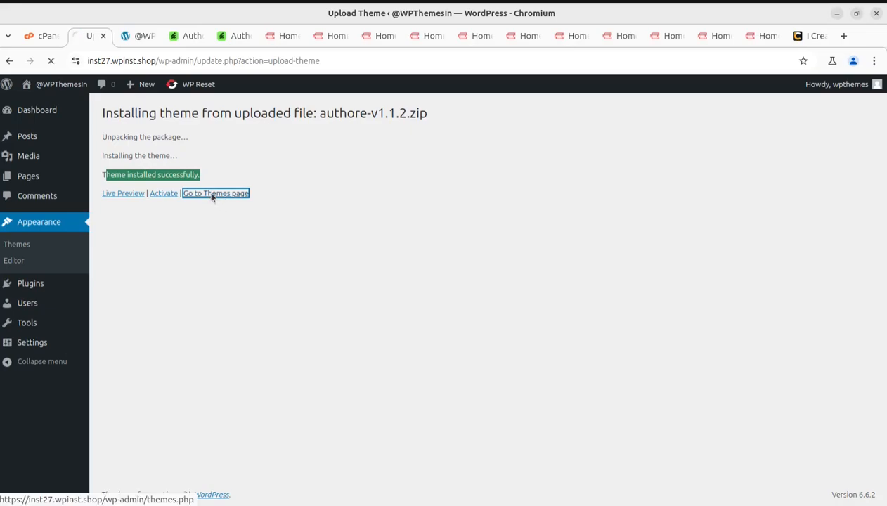
pyautogui.moveTo(252, 283)
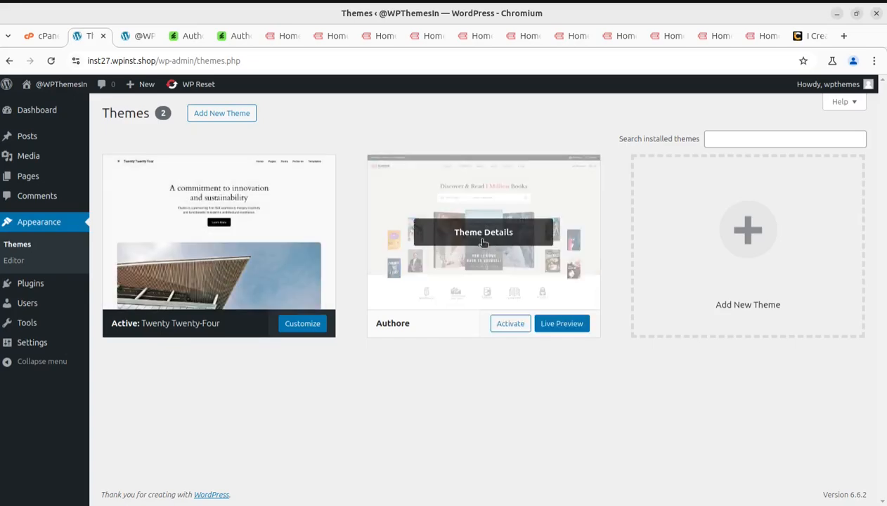
# Step: Open the Authore theme's details, highlight its name and version, and activate the theme
pyautogui.click(472, 233)
pyautogui.moveTo(537, 174); pyautogui.dragTo(671, 187)
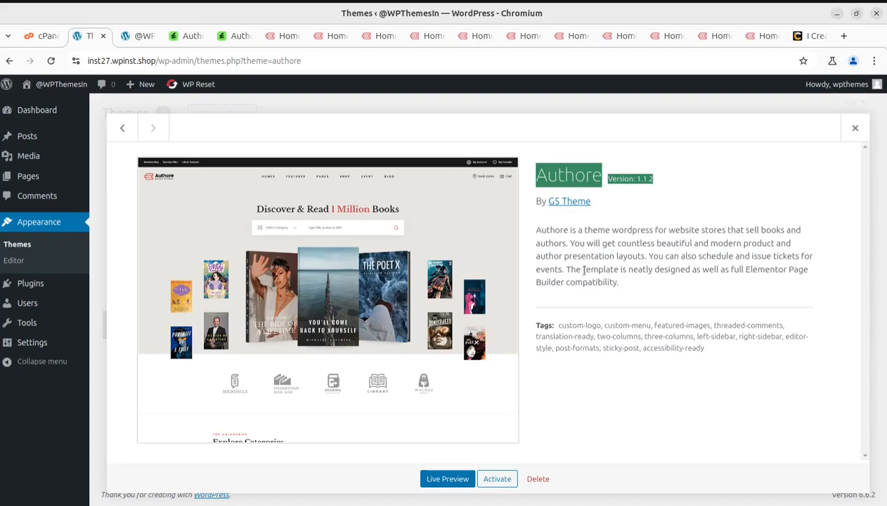
pyautogui.click(497, 478)
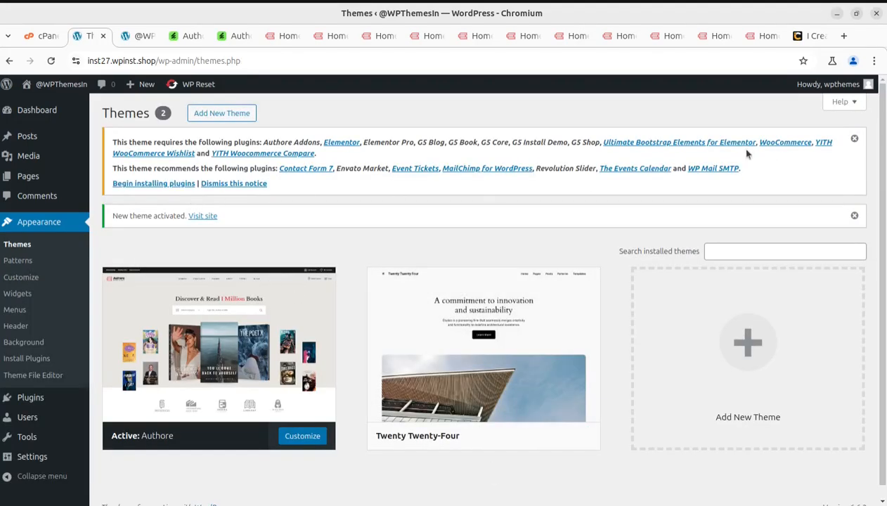
# Step: Begin installing the theme's plugins and look through the Install Required Plugins list
pyautogui.click(150, 184)
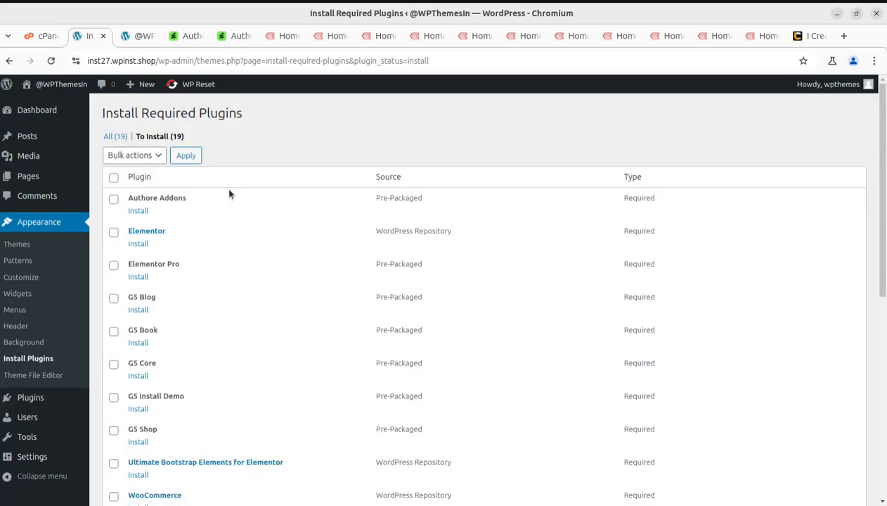
pyautogui.scroll(-2, 232, 193)
pyautogui.scroll(-8, 232, 194)
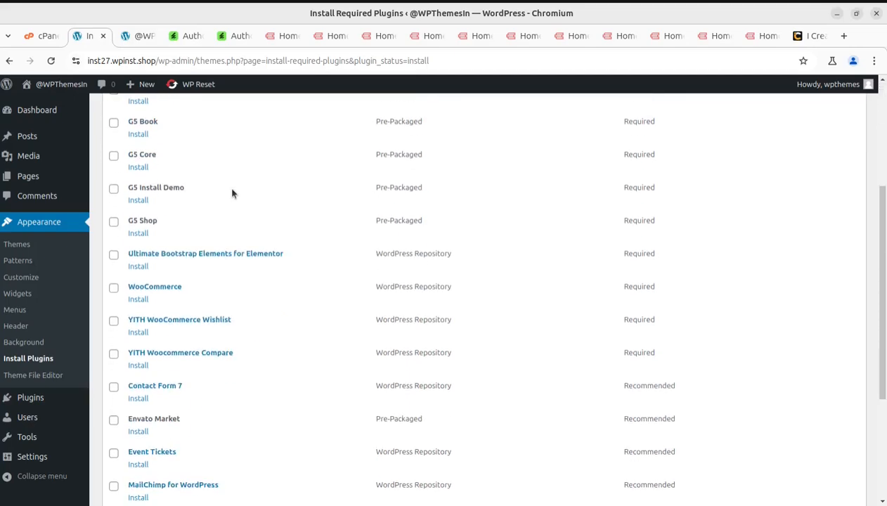
pyautogui.scroll(5, 226, 277)
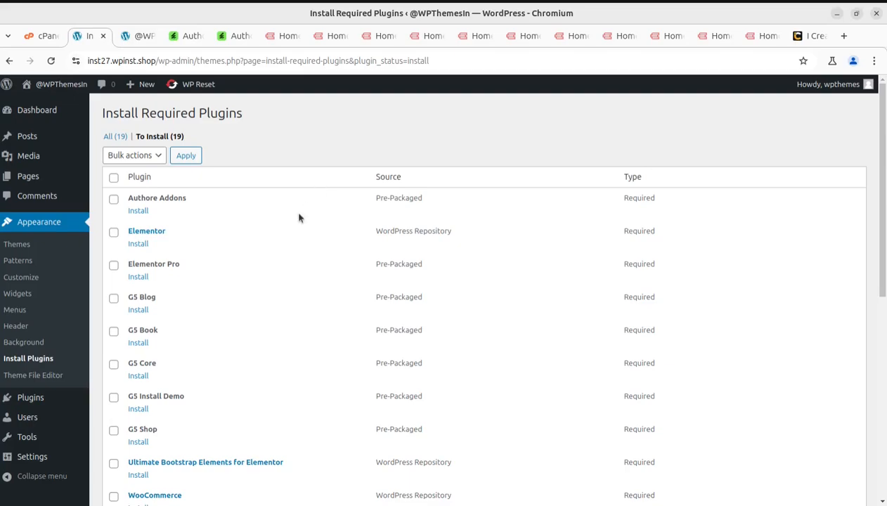
pyautogui.scroll(-2, 265, 207)
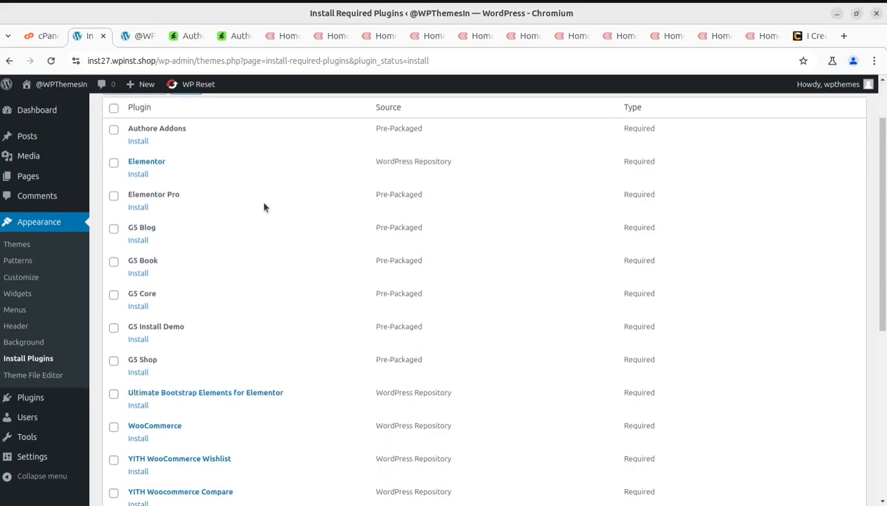
pyautogui.scroll(2, 265, 235)
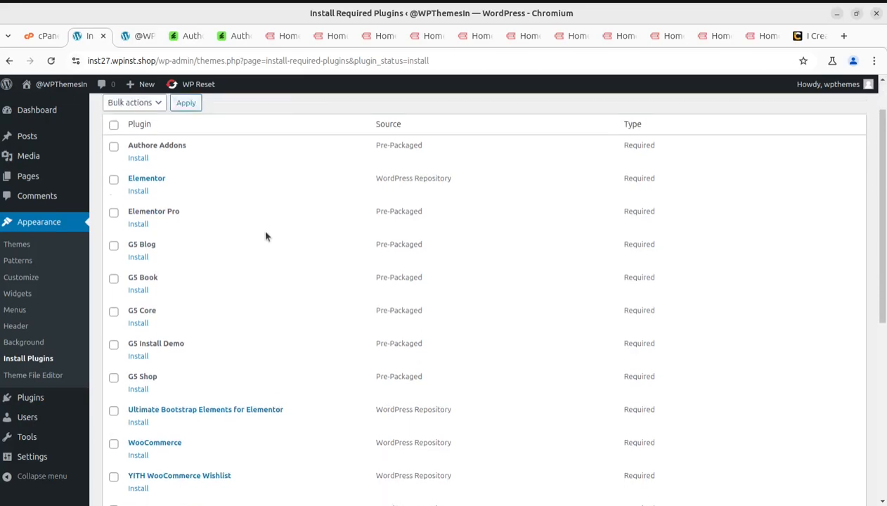
pyautogui.scroll(-2, 194, 283)
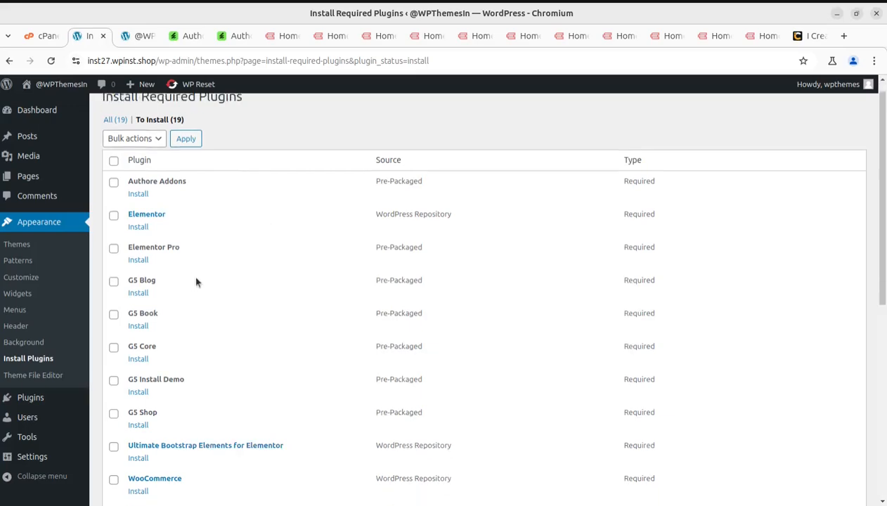
# Step: Point out the pre-packaged G5 plugins in the list, highlighting G5 Core, G5 Install Demo, G5 Shop and G5 Book
pyautogui.moveTo(157, 230); pyautogui.dragTo(126, 226)
pyautogui.moveTo(167, 261); pyautogui.dragTo(124, 260)
pyautogui.moveTo(174, 297); pyautogui.dragTo(122, 296)
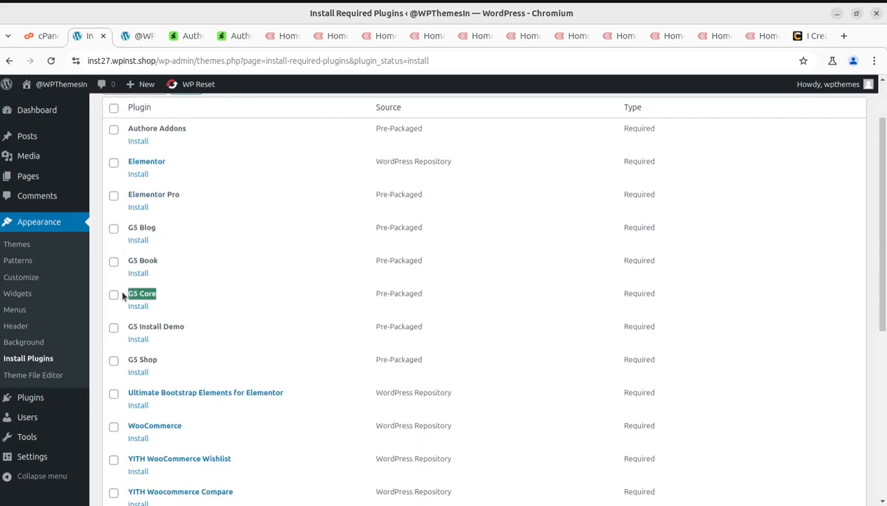
pyautogui.click(196, 325)
pyautogui.moveTo(134, 327); pyautogui.dragTo(130, 326)
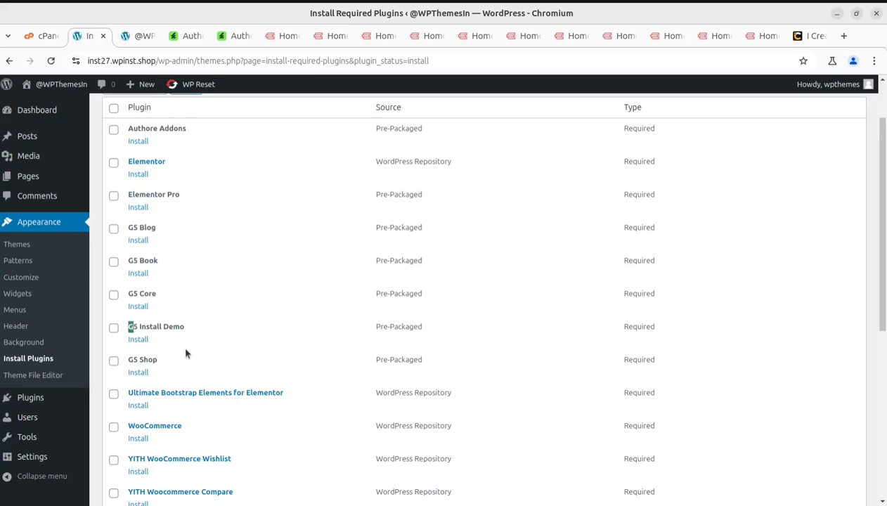
pyautogui.moveTo(161, 360); pyautogui.dragTo(126, 360)
pyautogui.moveTo(185, 328); pyautogui.dragTo(127, 329)
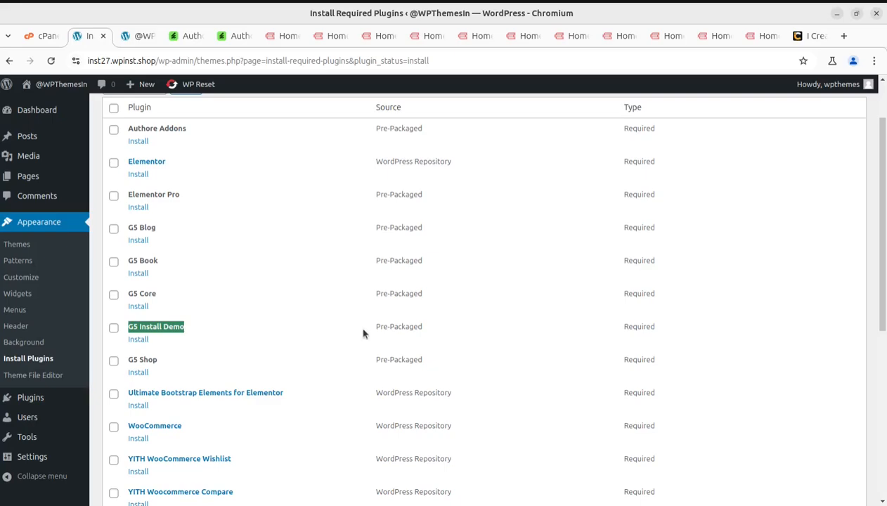
pyautogui.moveTo(162, 294); pyautogui.dragTo(122, 296)
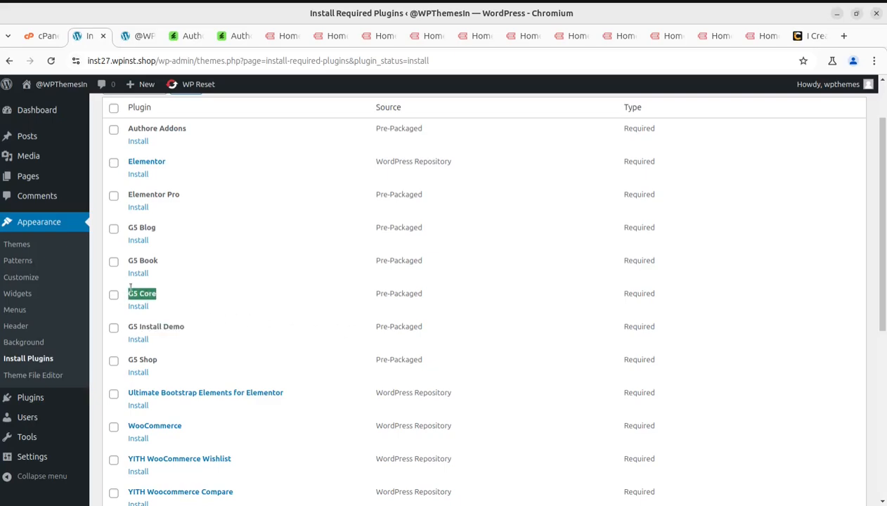
pyautogui.moveTo(169, 259); pyautogui.dragTo(129, 258)
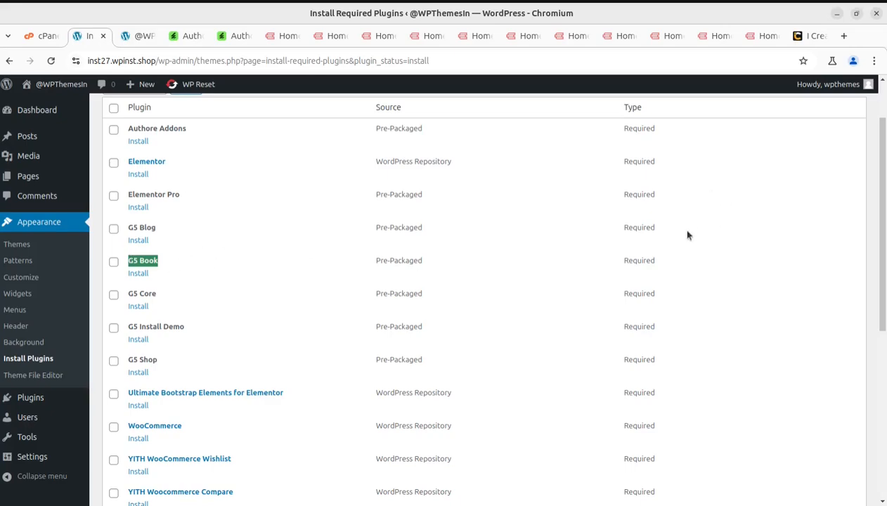
# Step: Examine the remaining required and recommended plugins down to WP Mail SMTP, highlighting WooCommerce
pyautogui.scroll(-3, 650, 378)
pyautogui.scroll(1, 206, 299)
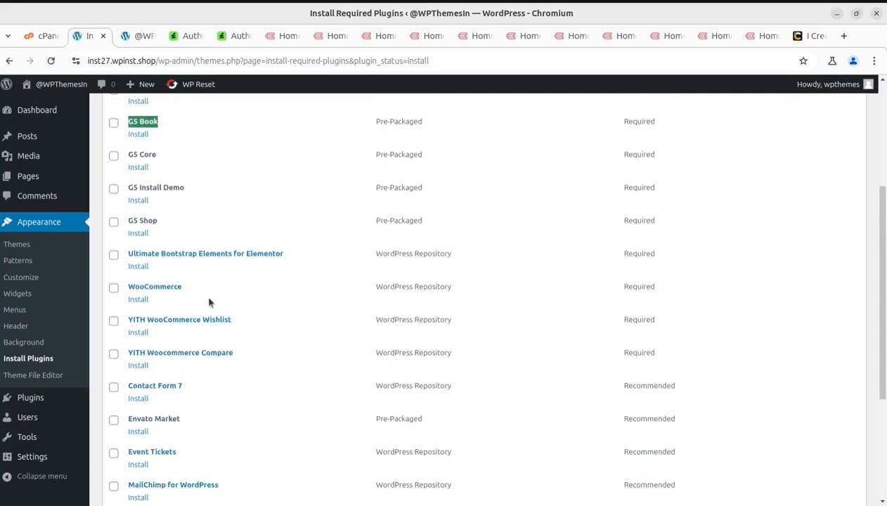
pyautogui.scroll(3, 194, 319)
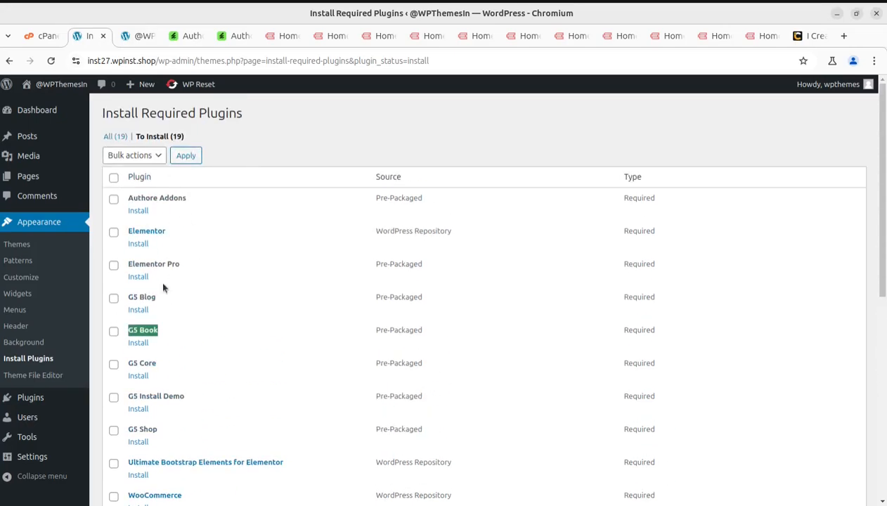
pyautogui.scroll(-6, 177, 293)
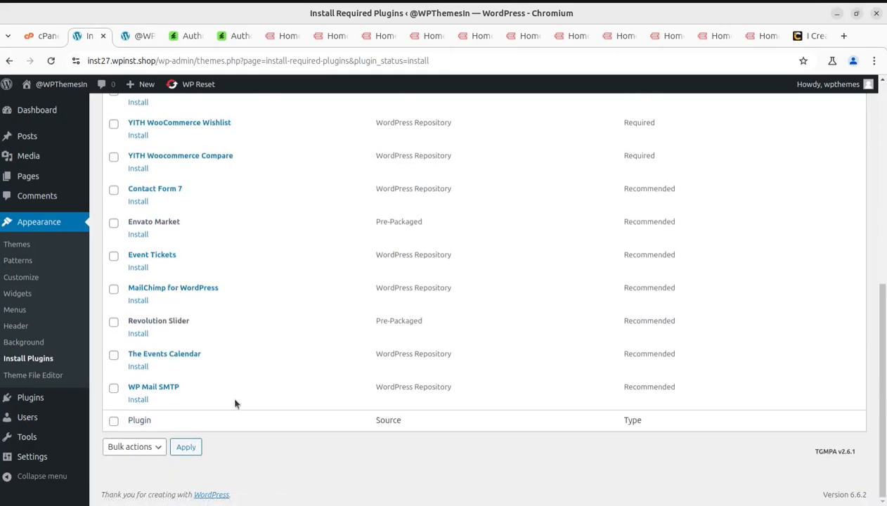
pyautogui.scroll(2, 218, 385)
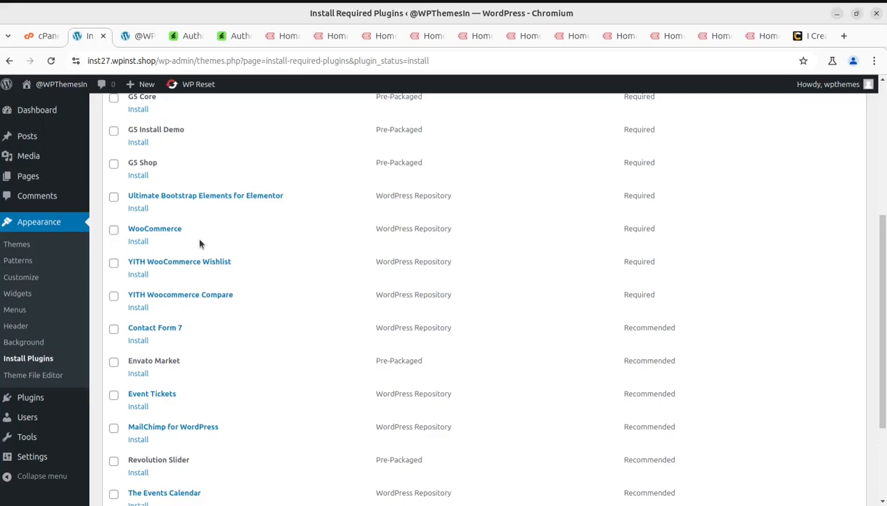
pyautogui.moveTo(196, 232); pyautogui.dragTo(131, 236)
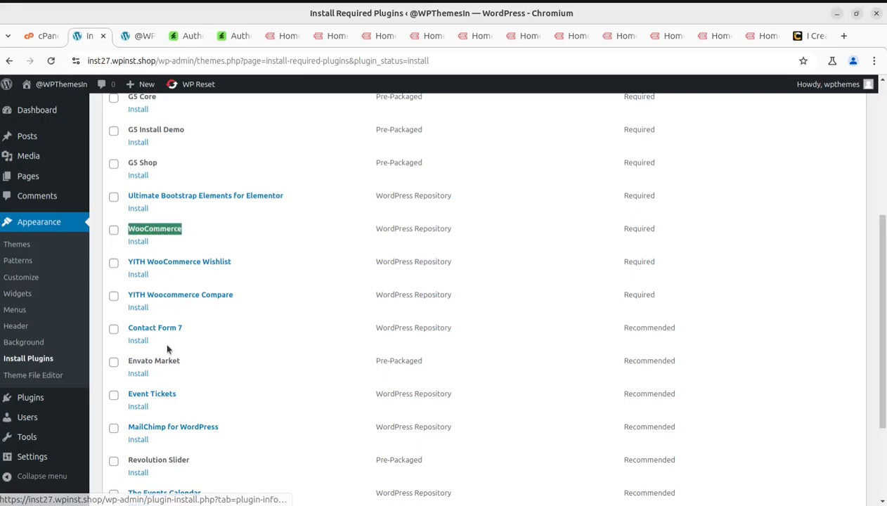
pyautogui.scroll(-3, 193, 415)
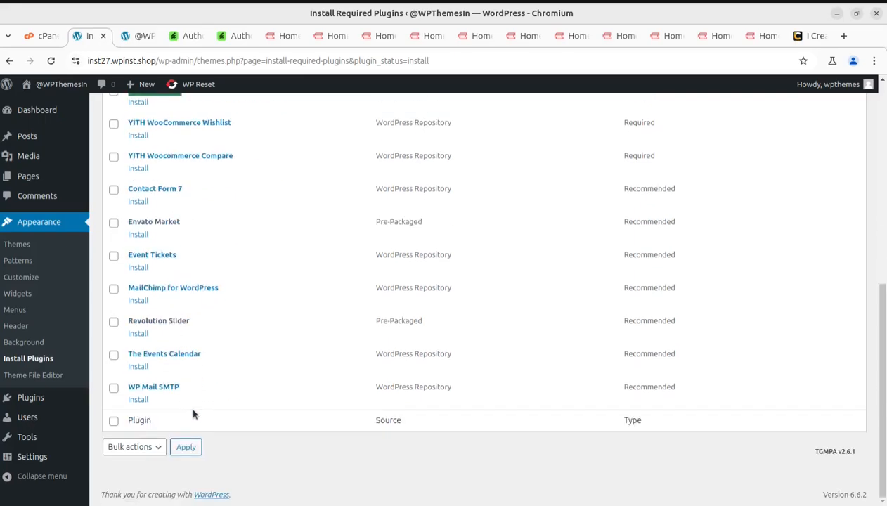
pyautogui.scroll(6, 194, 413)
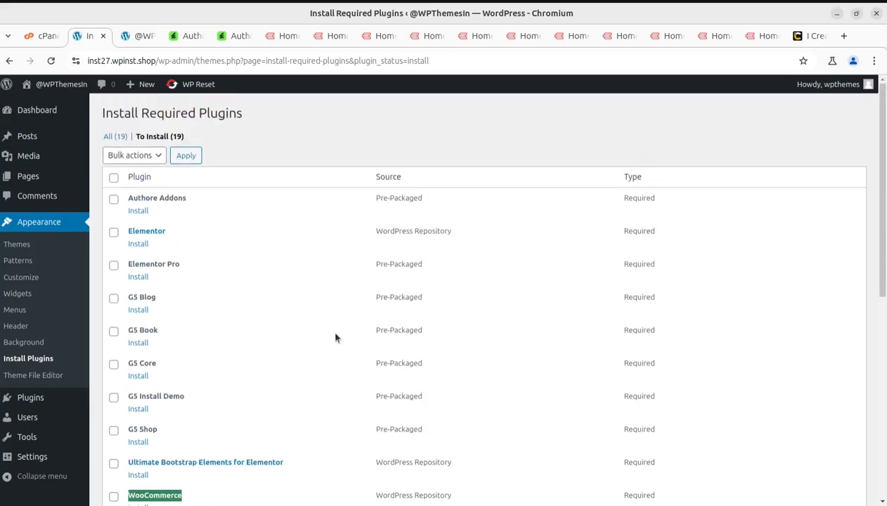
# Step: Select all listed plugins and apply the Install bulk action to them
pyautogui.click(264, 138)
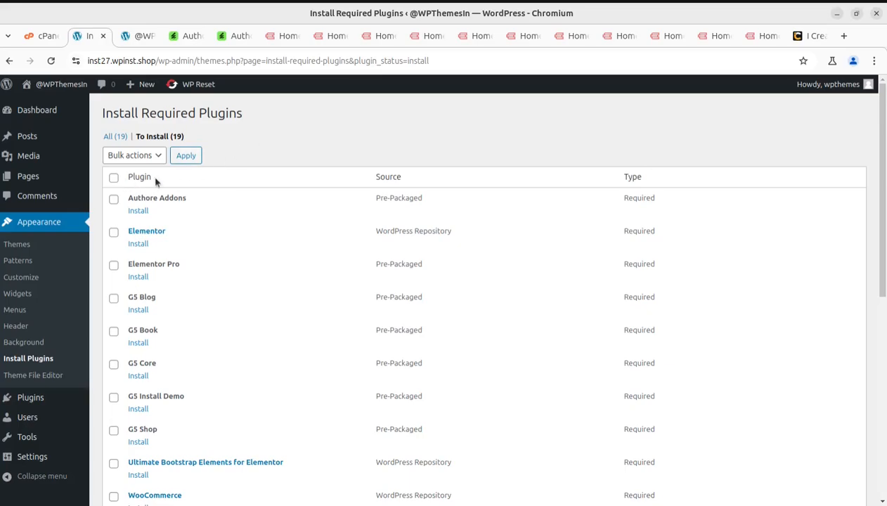
pyautogui.click(113, 180)
pyautogui.click(149, 156)
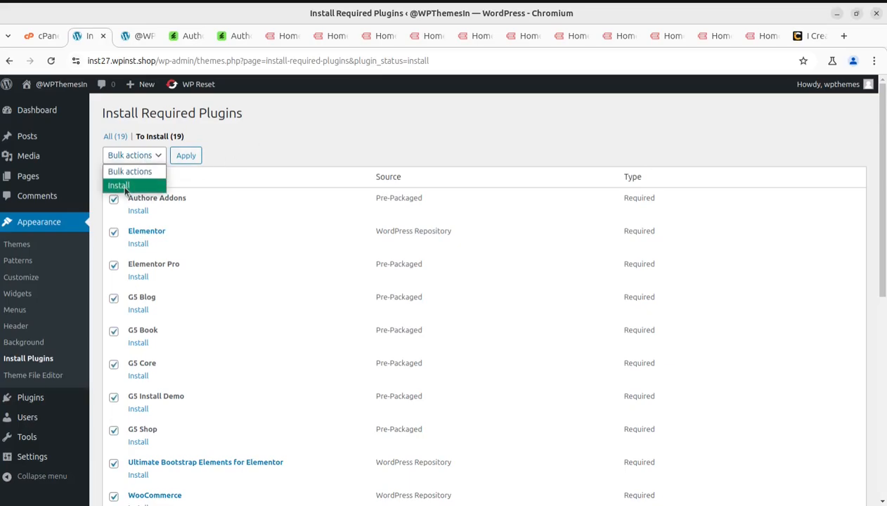
pyautogui.click(123, 185)
pyautogui.click(187, 157)
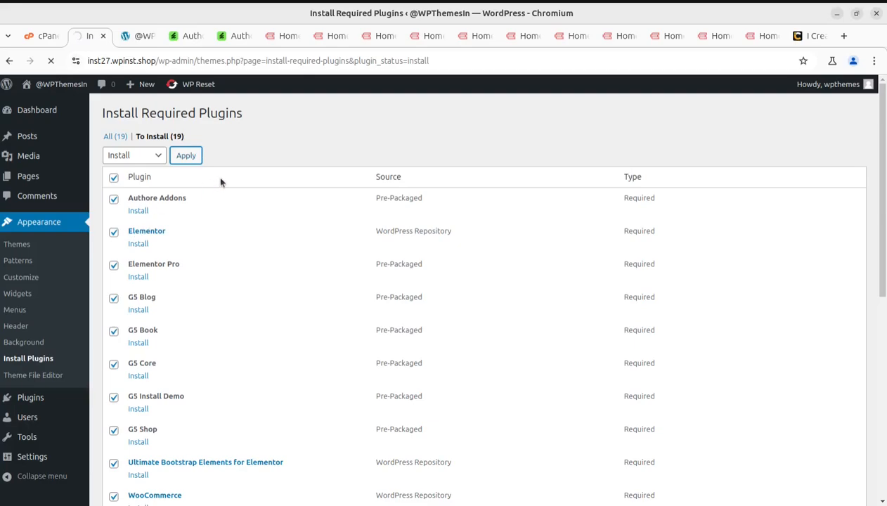
pyautogui.scroll(-2, 169, 209)
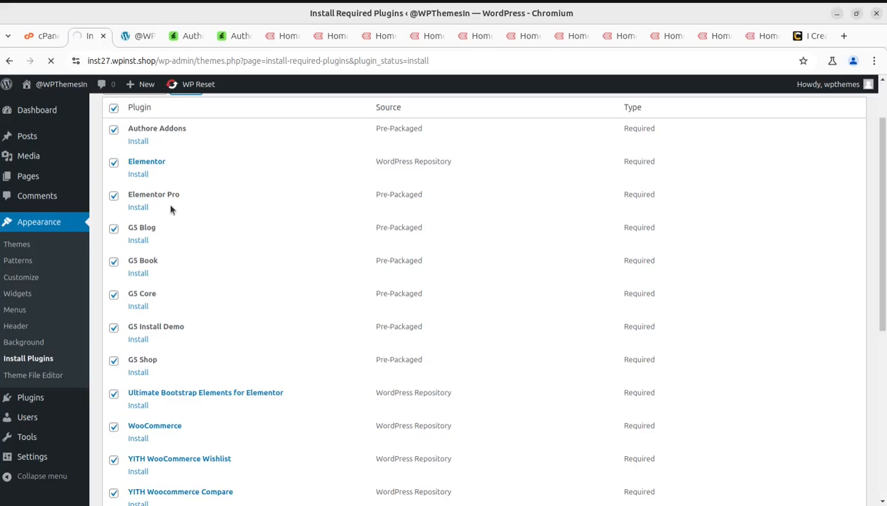
pyautogui.scroll(2, 169, 209)
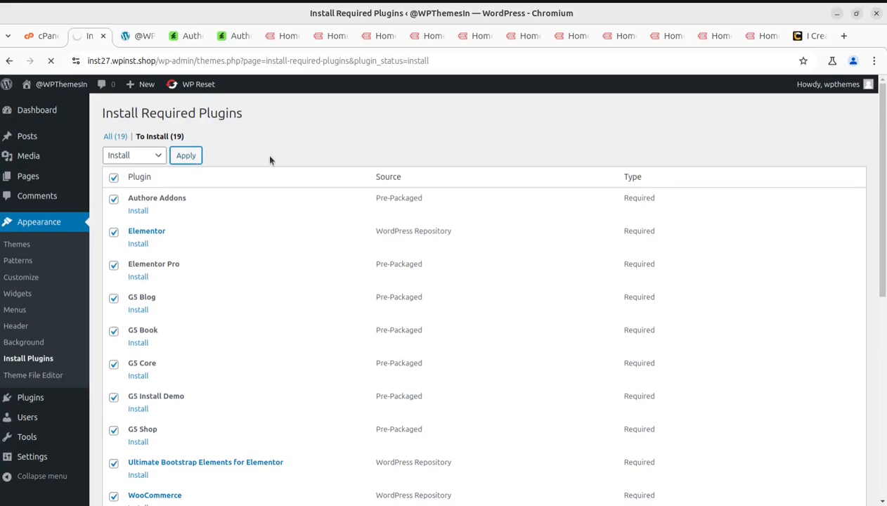
# Step: Review the bulk installation results for every plugin, from Authore Addons down to WP Mail SMTP
pyautogui.scroll(-10, 269, 160)
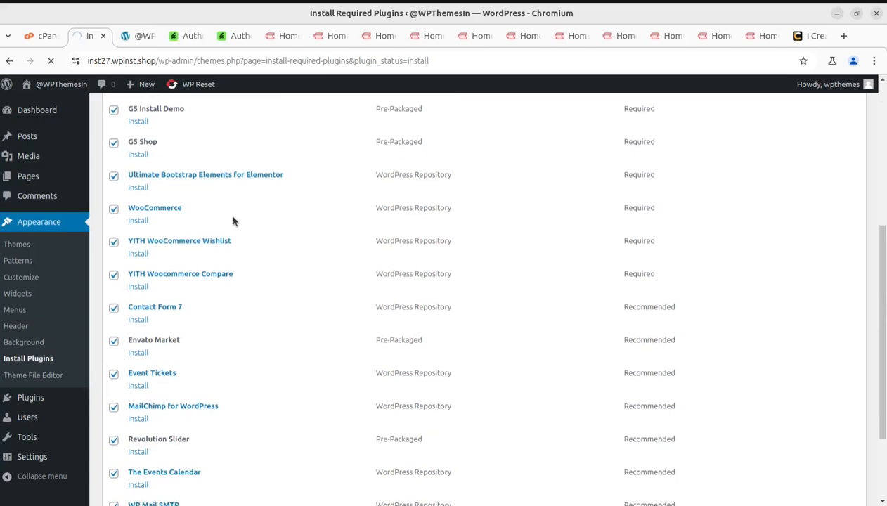
pyautogui.scroll(5, 173, 361)
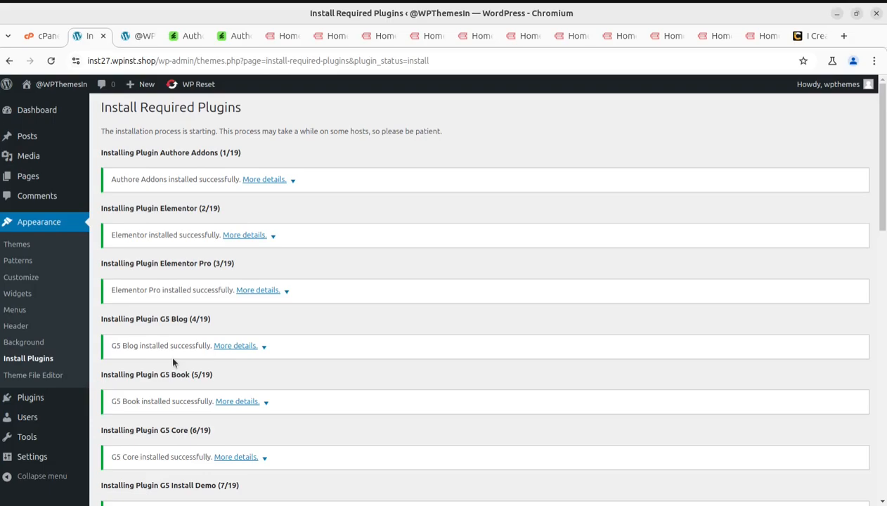
pyautogui.scroll(-5, 223, 340)
pyautogui.scroll(-6, 222, 339)
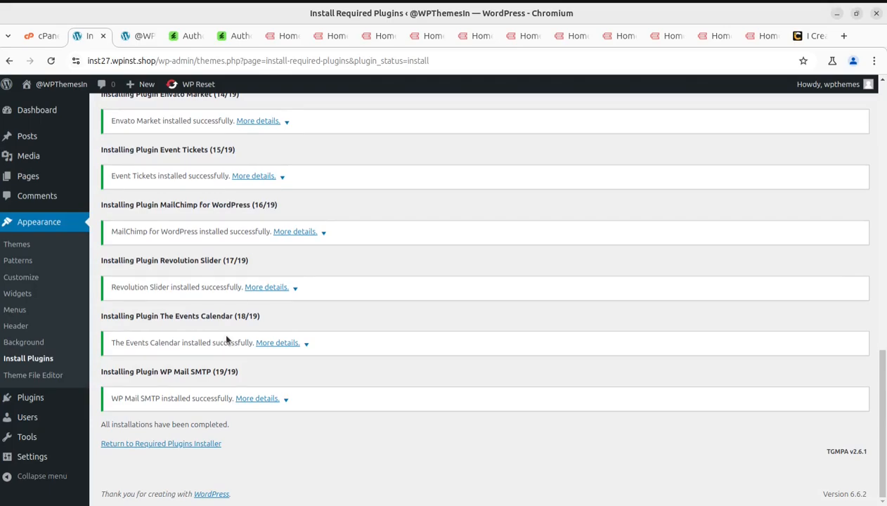
pyautogui.scroll(8, 421, 422)
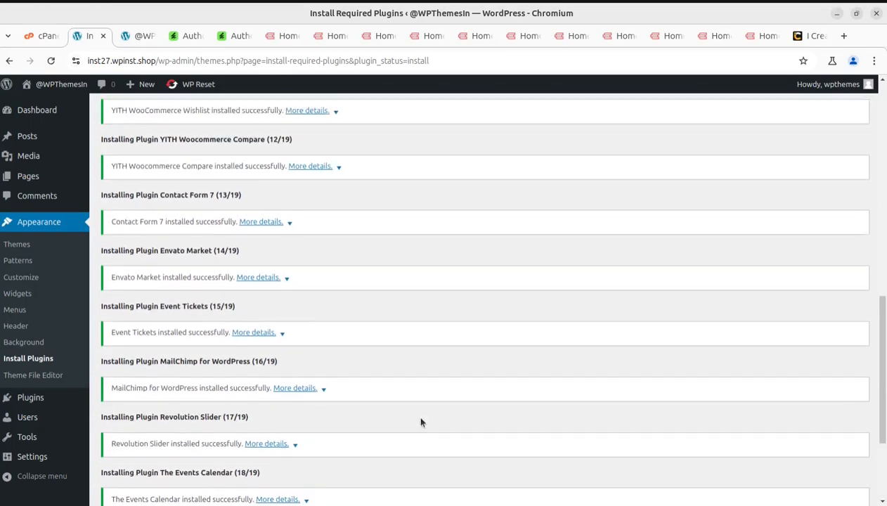
pyautogui.scroll(3, 422, 423)
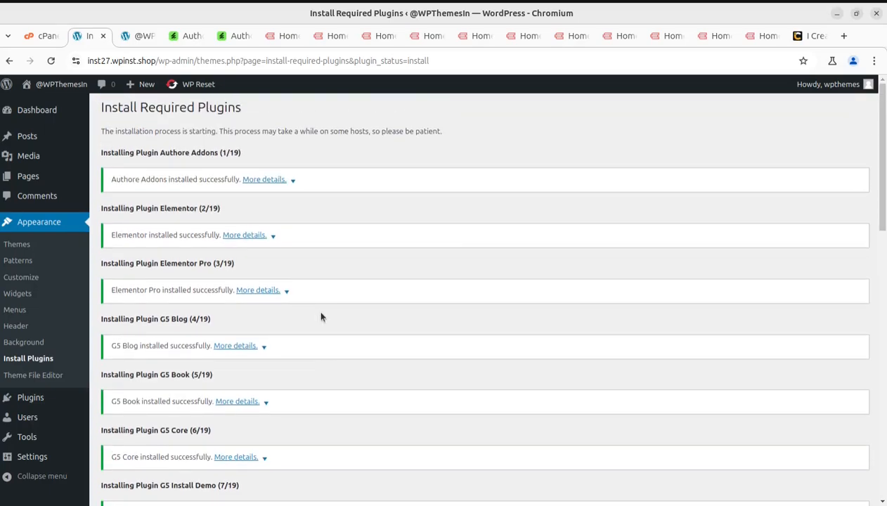
pyautogui.scroll(-5, 321, 317)
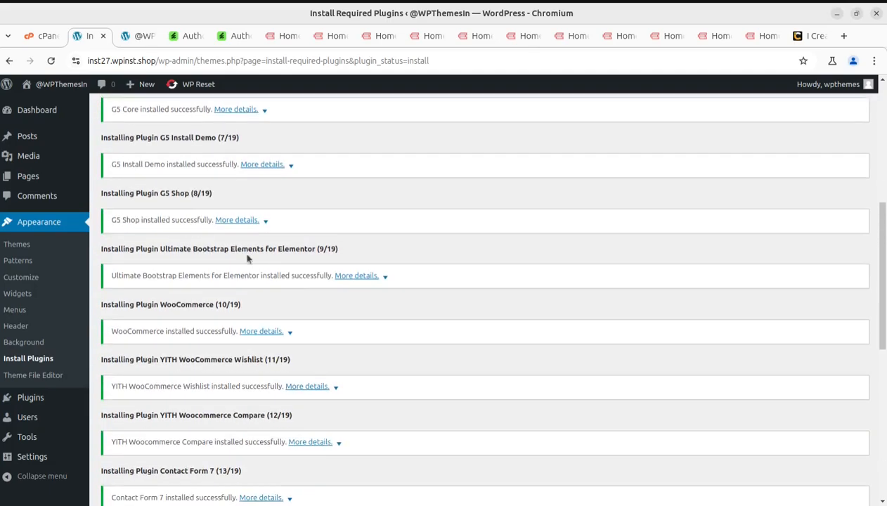
pyautogui.scroll(-6, 164, 280)
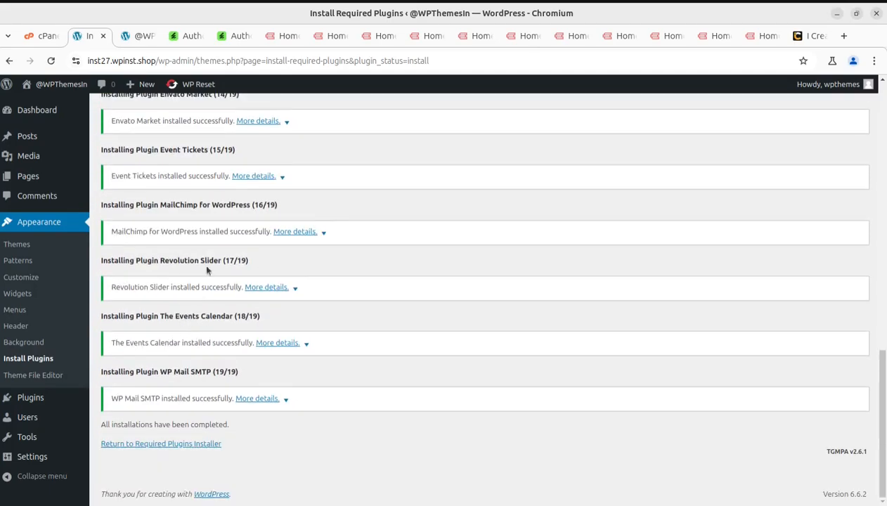
# Step: Return to the required plugins installer and select all listed plugins with the Activate bulk action chosen
pyautogui.click(166, 444)
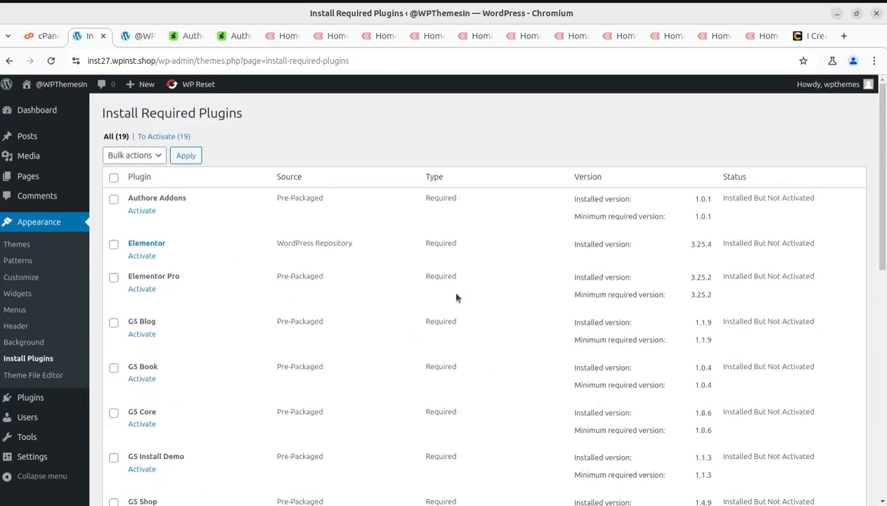
pyautogui.click(114, 180)
pyautogui.click(133, 156)
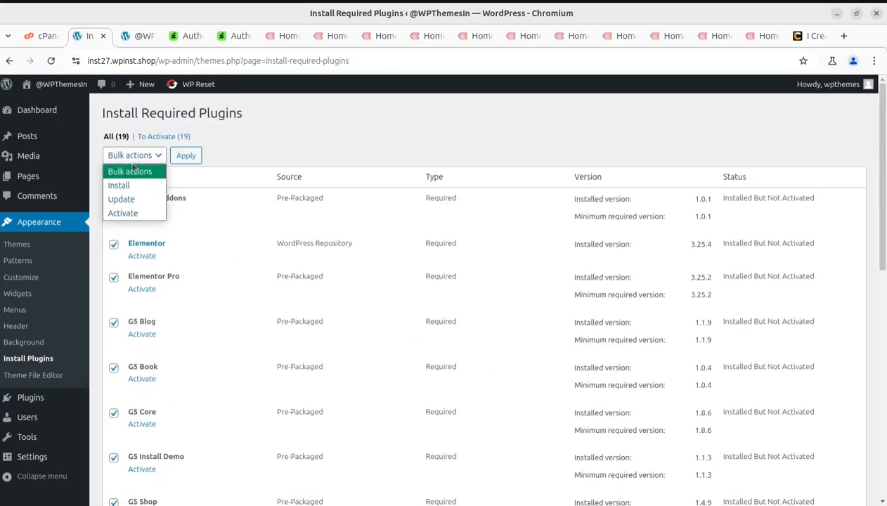
pyautogui.click(134, 214)
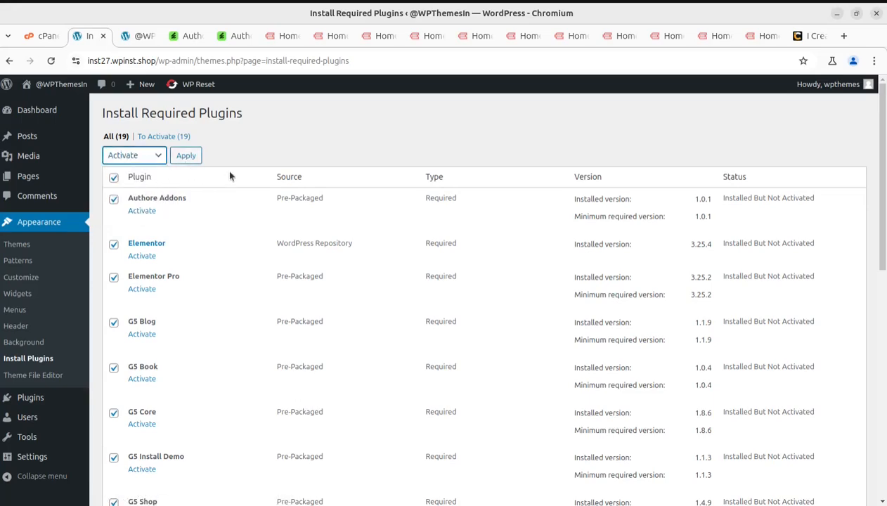
pyautogui.click(330, 145)
# Step: Point out the first required plugins by highlighting Authore Addons, Elementor, Elementor Pro and the G5 plugins from G5 Blog to G5 Shop
pyautogui.moveTo(203, 198); pyautogui.dragTo(126, 198)
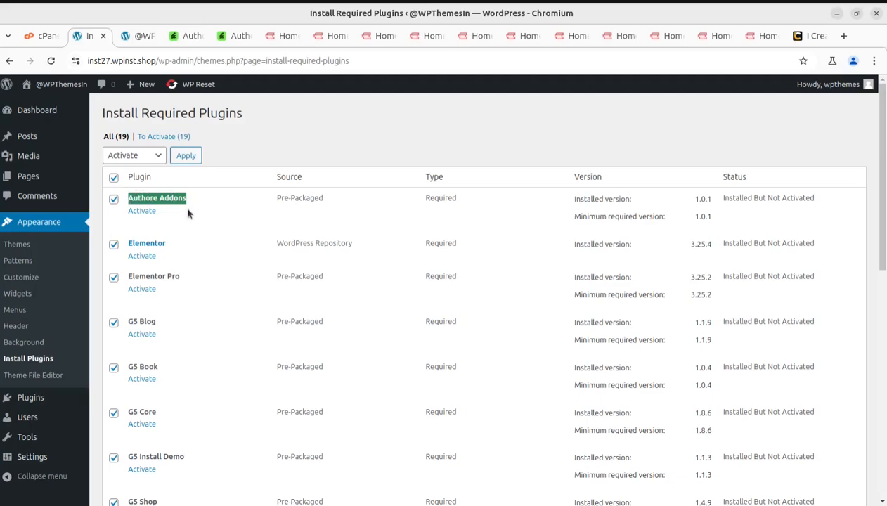
pyautogui.moveTo(167, 245); pyautogui.dragTo(125, 246)
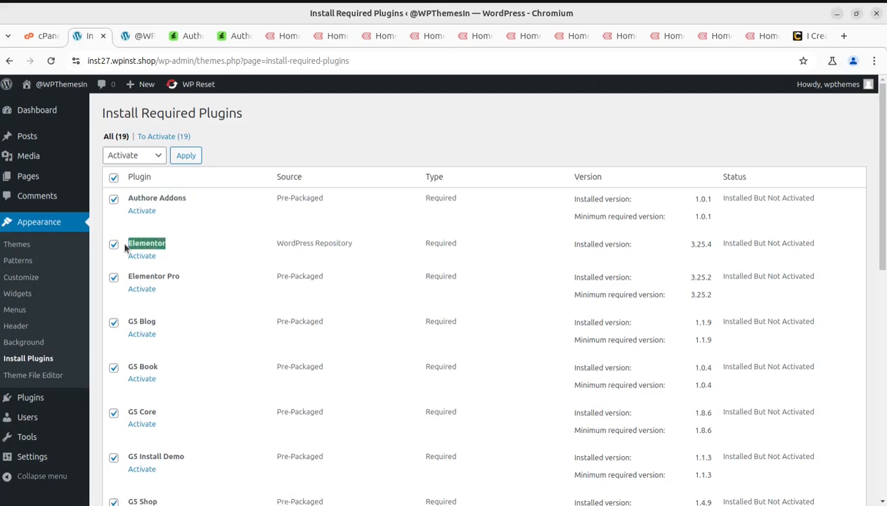
pyautogui.scroll(-2, 125, 246)
pyautogui.moveTo(191, 206); pyautogui.dragTo(125, 209)
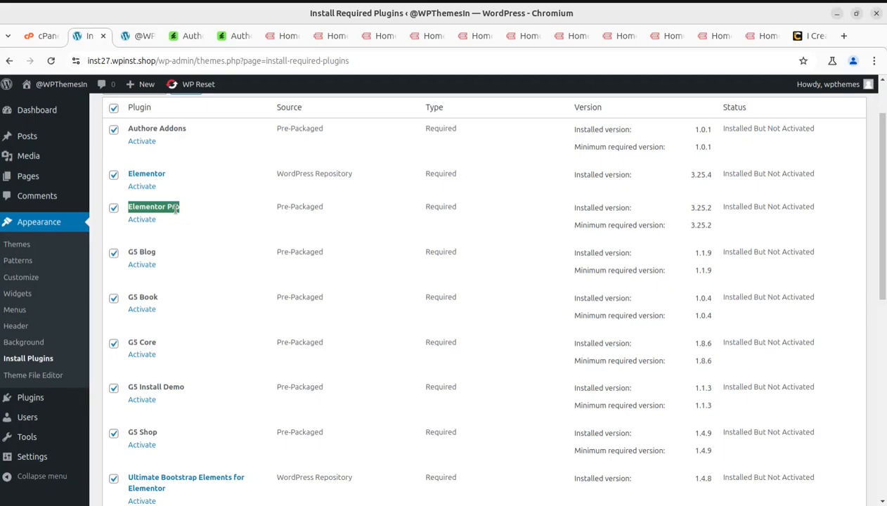
pyautogui.moveTo(160, 252); pyautogui.dragTo(124, 251)
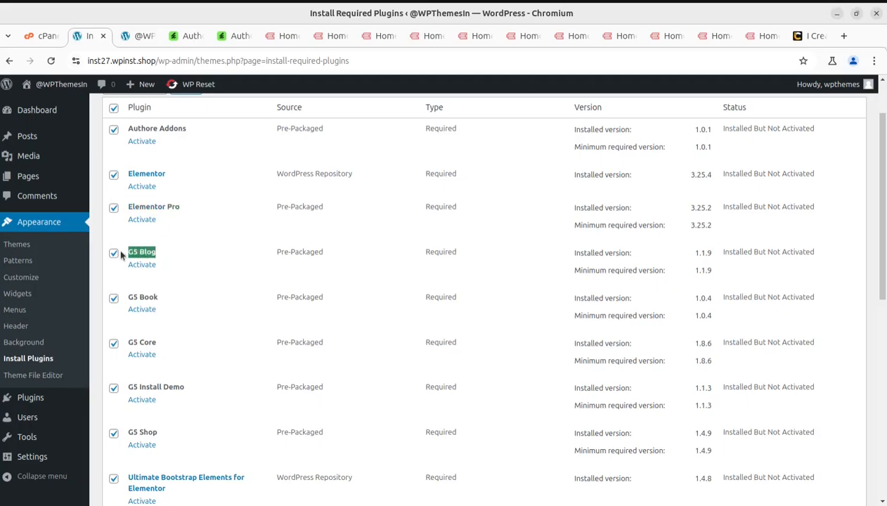
pyautogui.moveTo(161, 297); pyautogui.dragTo(124, 298)
pyautogui.moveTo(152, 343); pyautogui.dragTo(124, 343)
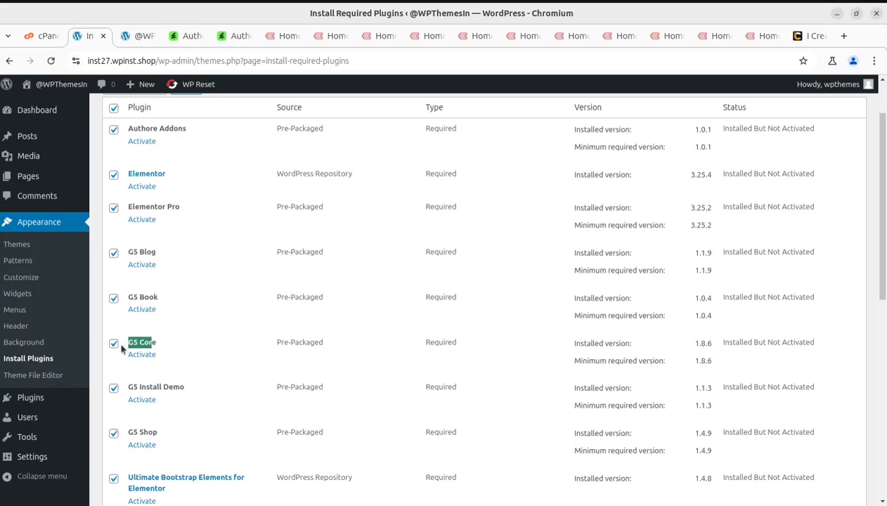
pyautogui.moveTo(185, 387); pyautogui.dragTo(125, 387)
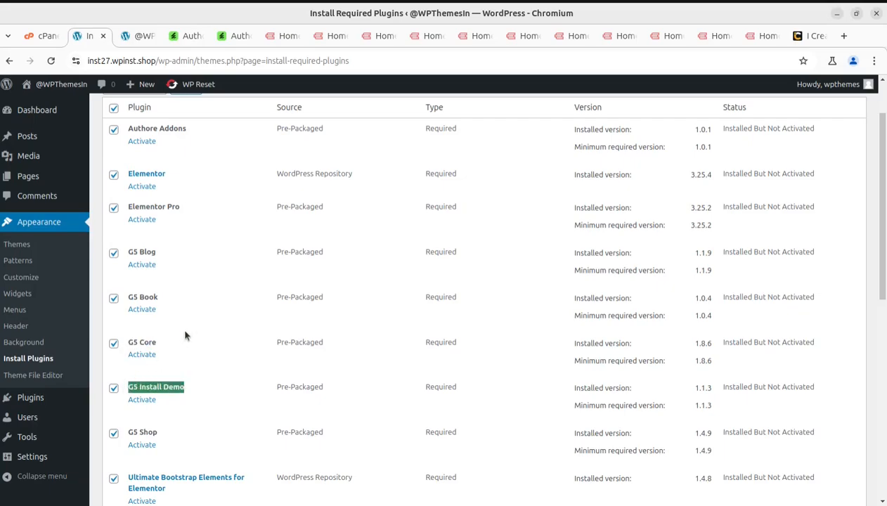
pyautogui.moveTo(173, 431); pyautogui.dragTo(125, 431)
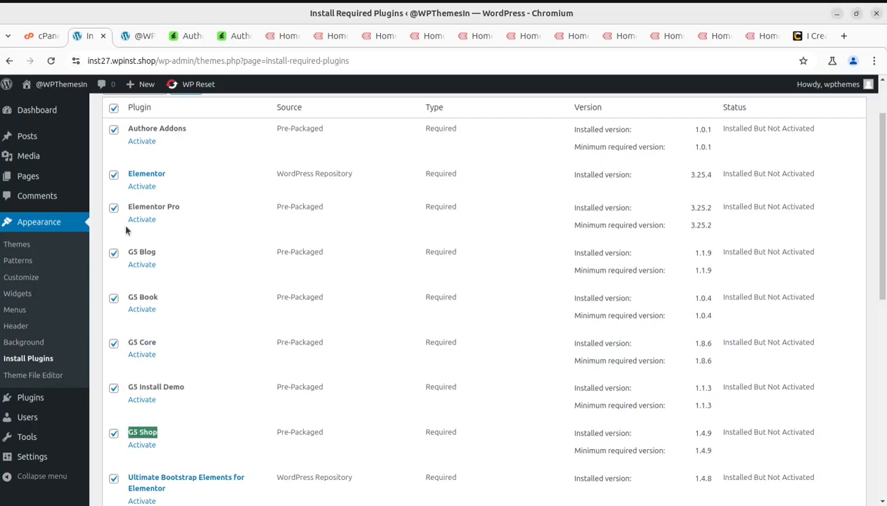
# Step: Point out the remaining required plugins by highlighting Ultimate Bootstrap Elements for Elementor, WooCommerce, and YITH WooCommerce Wishlist and Compare
pyautogui.scroll(-4, 156, 404)
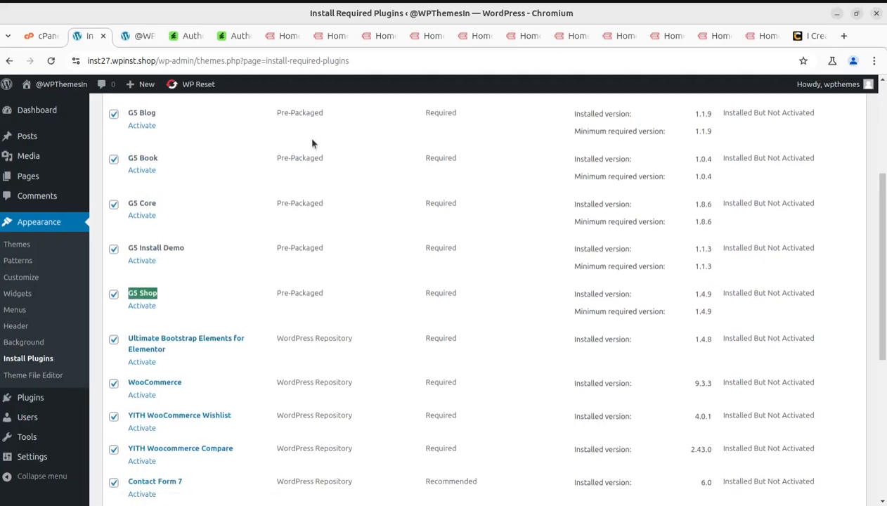
pyautogui.scroll(-2, 189, 273)
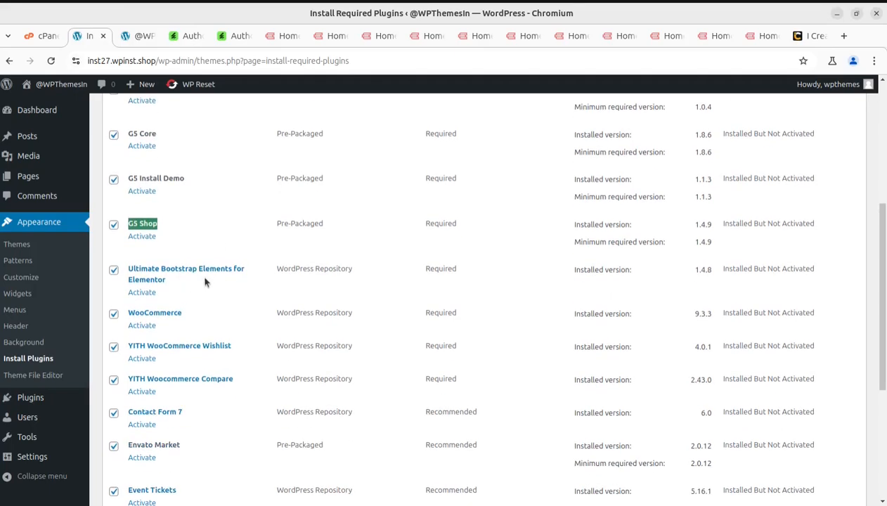
pyautogui.tripleClick(174, 282)
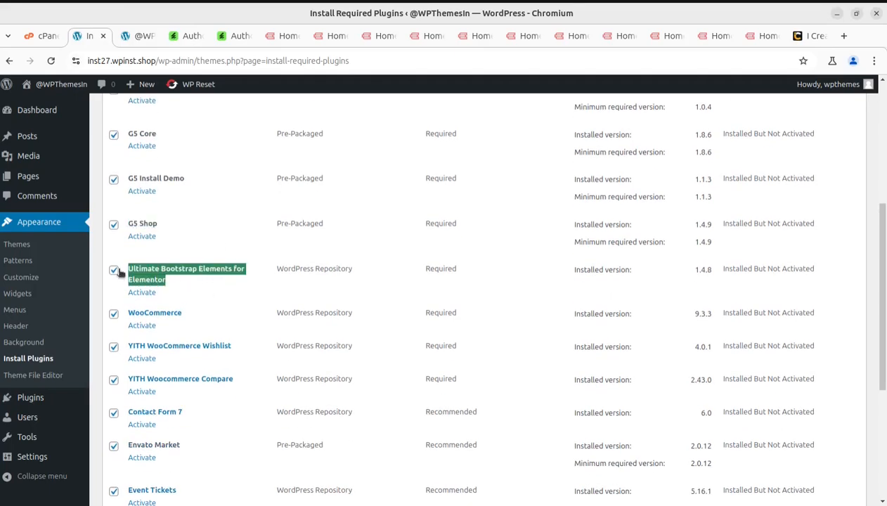
pyautogui.scroll(-1, 175, 278)
pyautogui.click(188, 246)
pyautogui.doubleClick(188, 245)
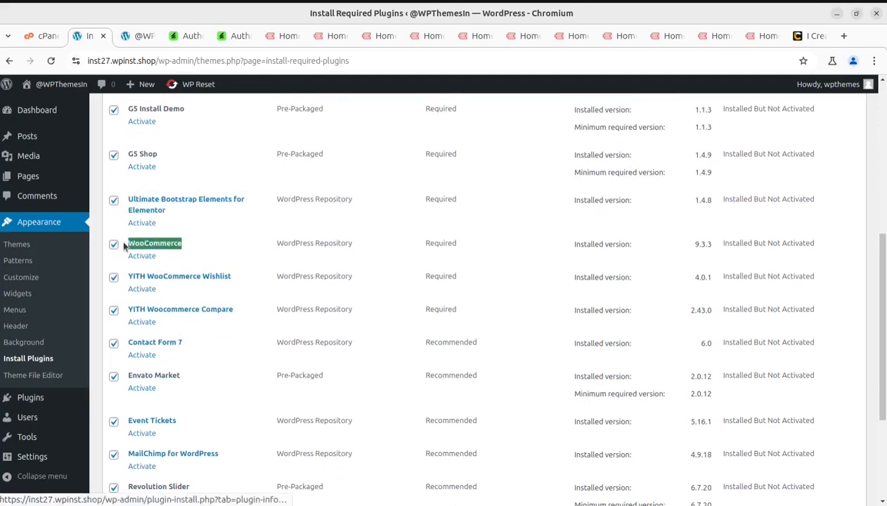
pyautogui.click(232, 316)
pyautogui.moveTo(232, 315); pyautogui.dragTo(223, 261)
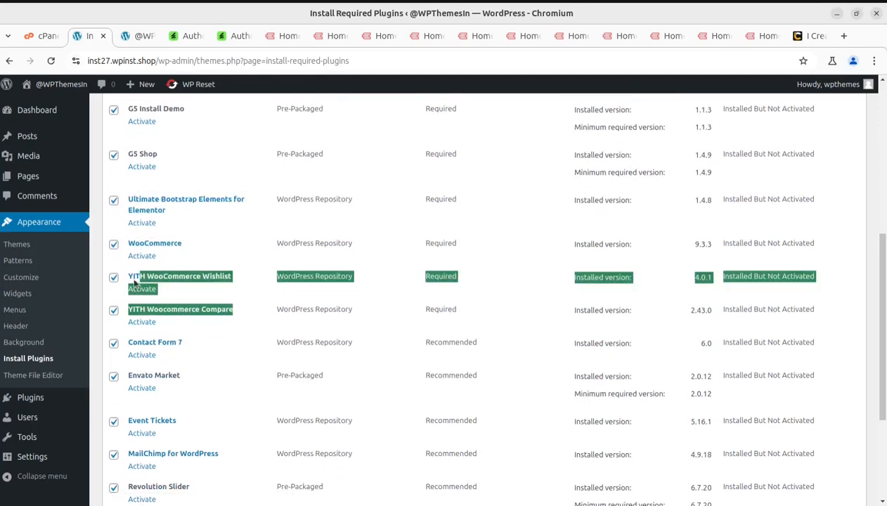
pyautogui.click(221, 261)
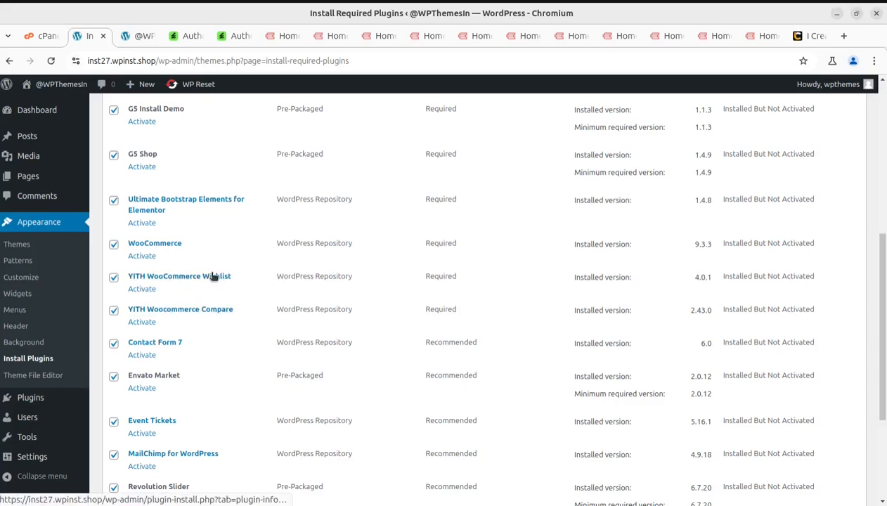
# Step: Point out the recommended plugins by highlighting the names from Contact Form 7 and Envato Market down to The Events Calendar
pyautogui.scroll(-2, 232, 311)
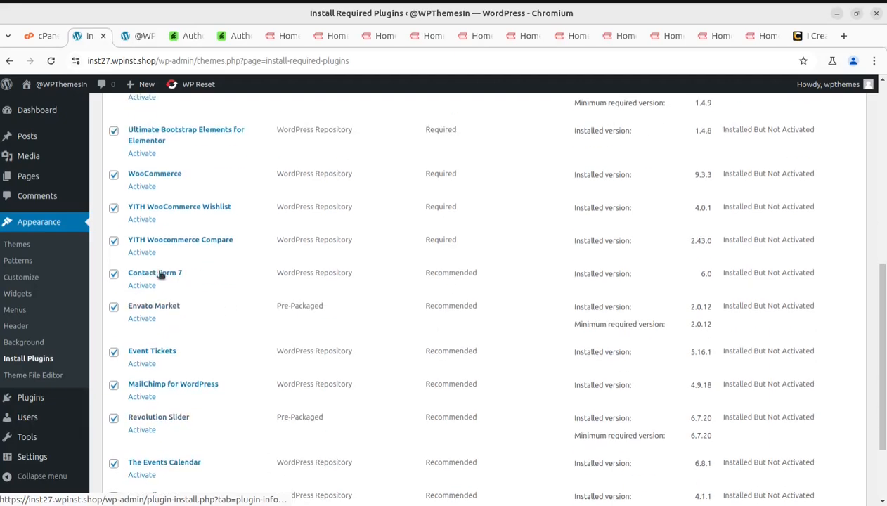
pyautogui.moveTo(188, 279); pyautogui.dragTo(128, 274)
pyautogui.scroll(-3, 150, 281)
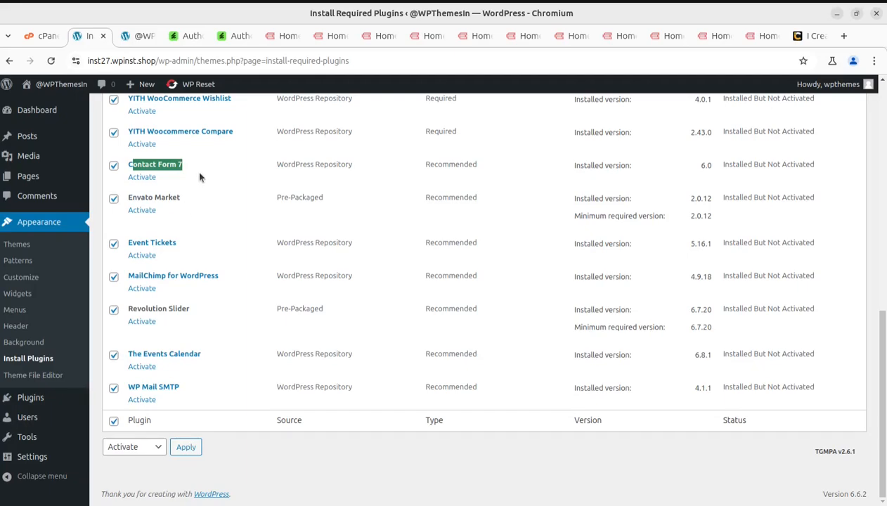
pyautogui.moveTo(187, 198); pyautogui.dragTo(128, 200)
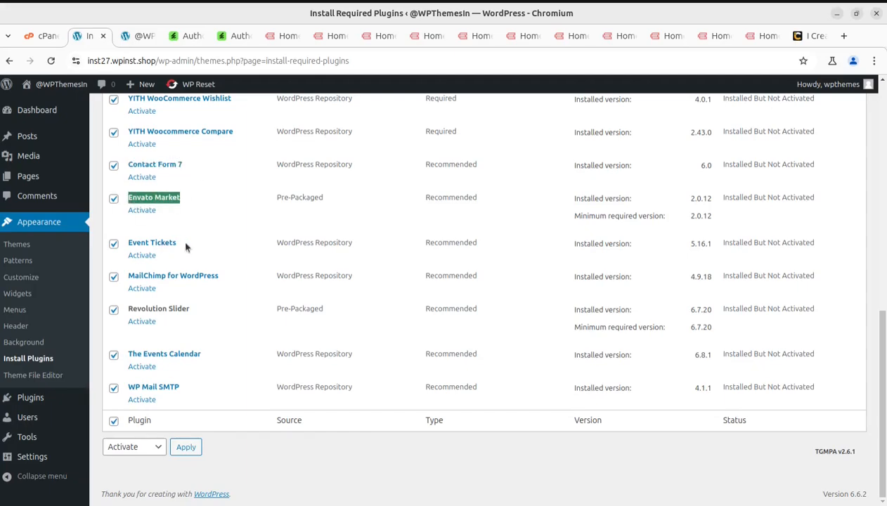
pyautogui.moveTo(186, 246); pyautogui.dragTo(128, 244)
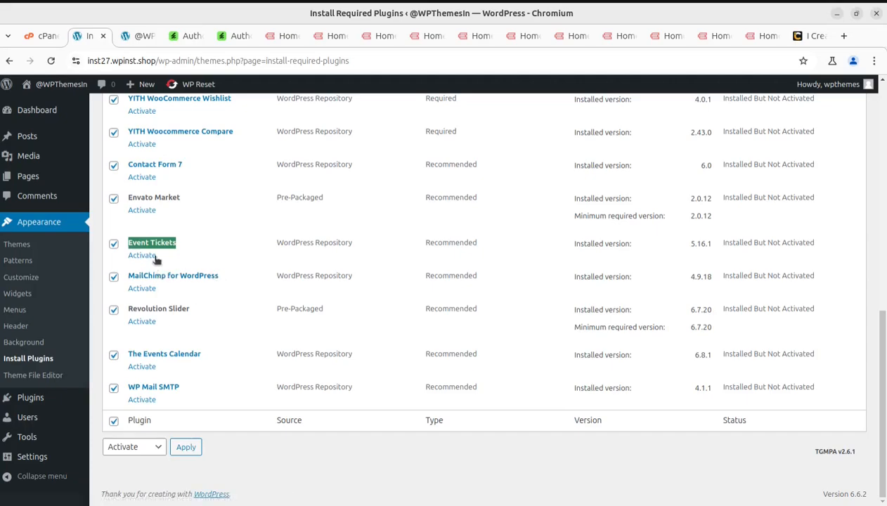
pyautogui.moveTo(233, 278); pyautogui.dragTo(126, 275)
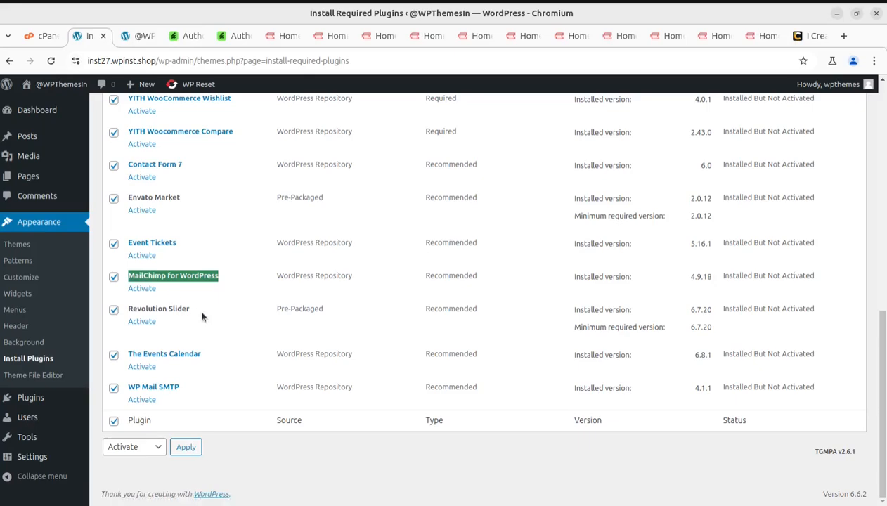
pyautogui.moveTo(198, 311); pyautogui.dragTo(127, 314)
pyautogui.moveTo(211, 355); pyautogui.dragTo(142, 354)
# Step: Apply the Activate bulk action to all the selected plugins
pyautogui.scroll(5, 185, 393)
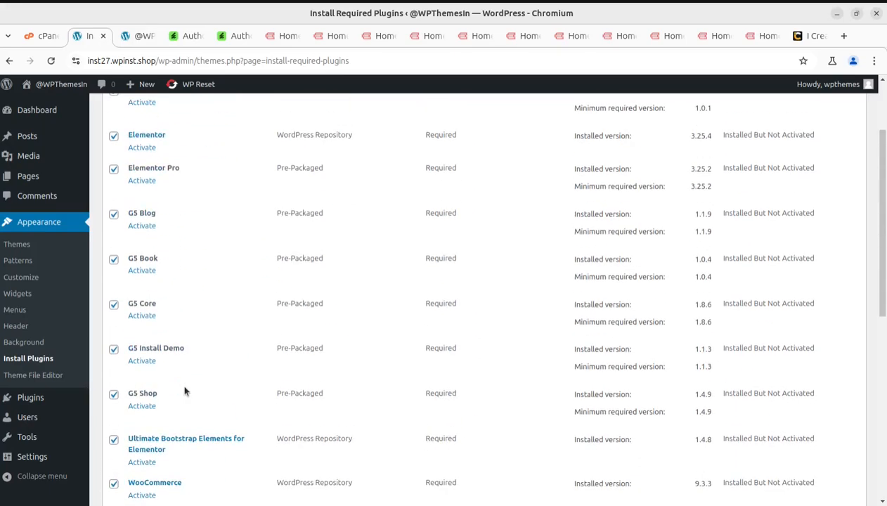
pyautogui.scroll(3, 233, 348)
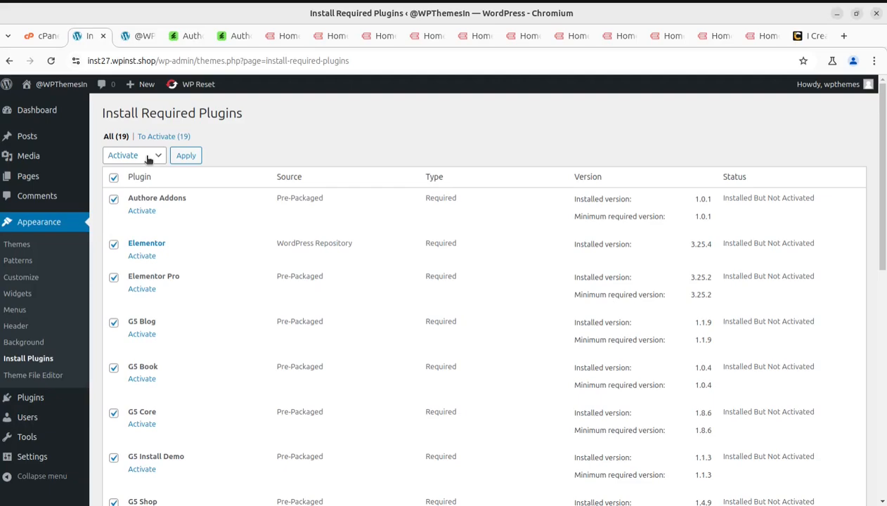
pyautogui.click(187, 157)
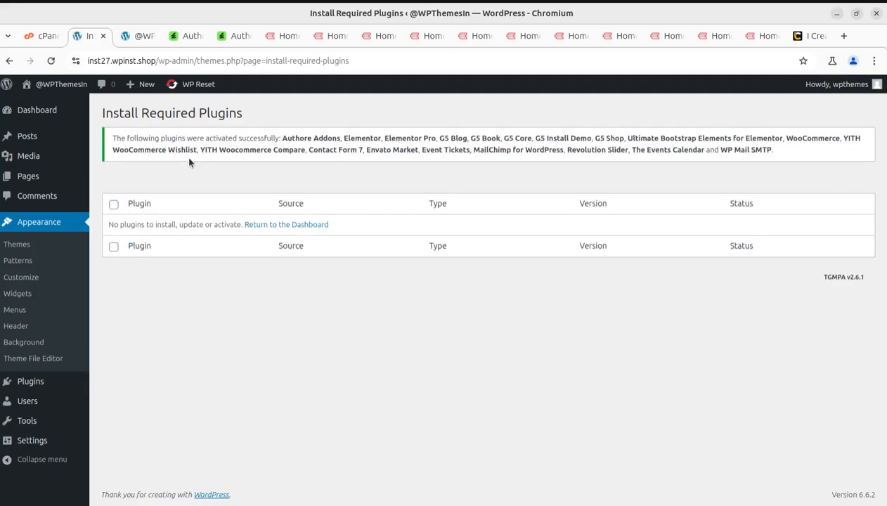
# Step: Exit the Elementor onboarding and the WP Mail SMTP setup wizard and open the WordPress dashboard
pyautogui.click(31, 114)
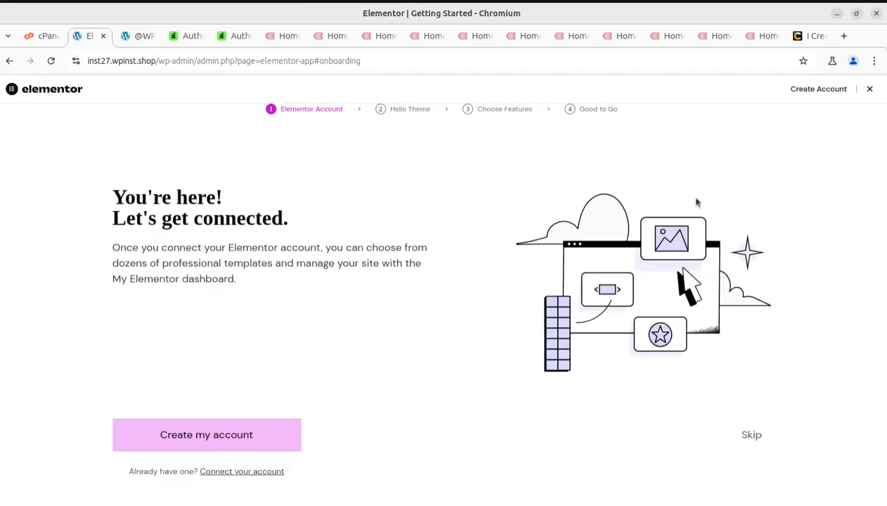
pyautogui.click(868, 89)
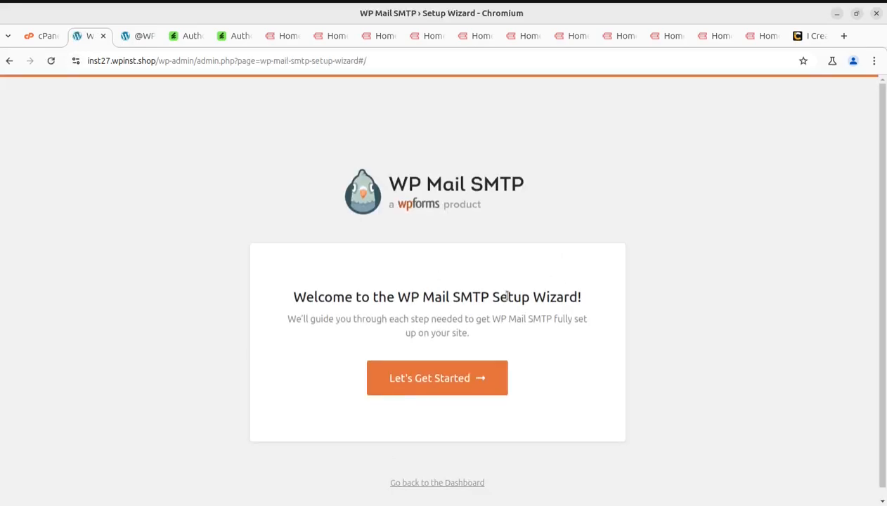
pyautogui.click(435, 477)
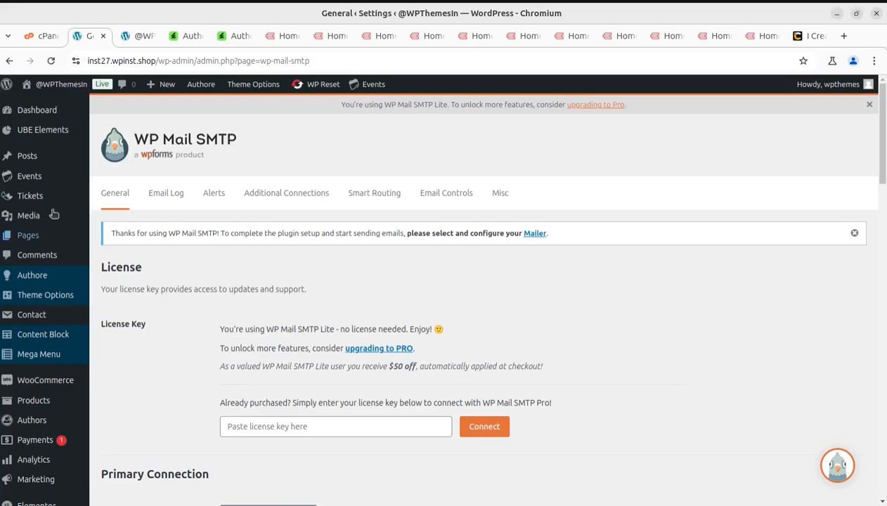
pyautogui.click(32, 114)
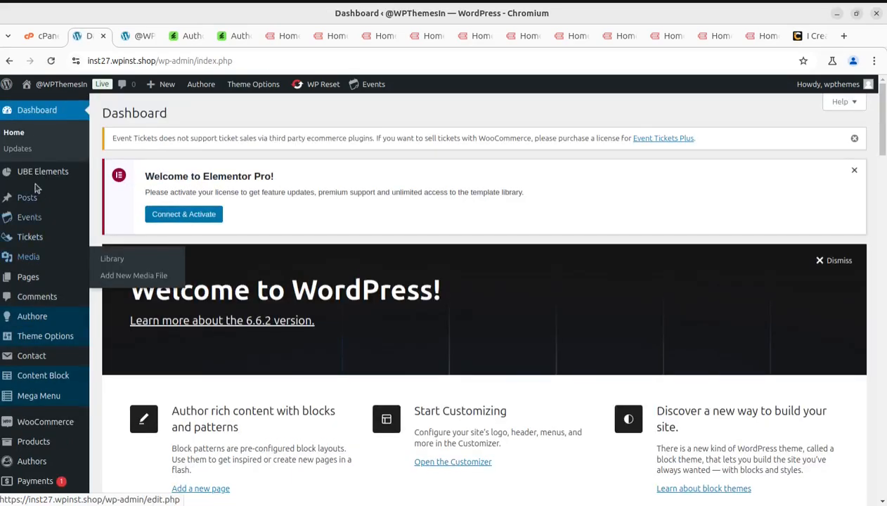
# Step: Reload the site's front end and examine the default blog page from its header down to the footer
pyautogui.scroll(-3, 35, 176)
pyautogui.scroll(2, 46, 330)
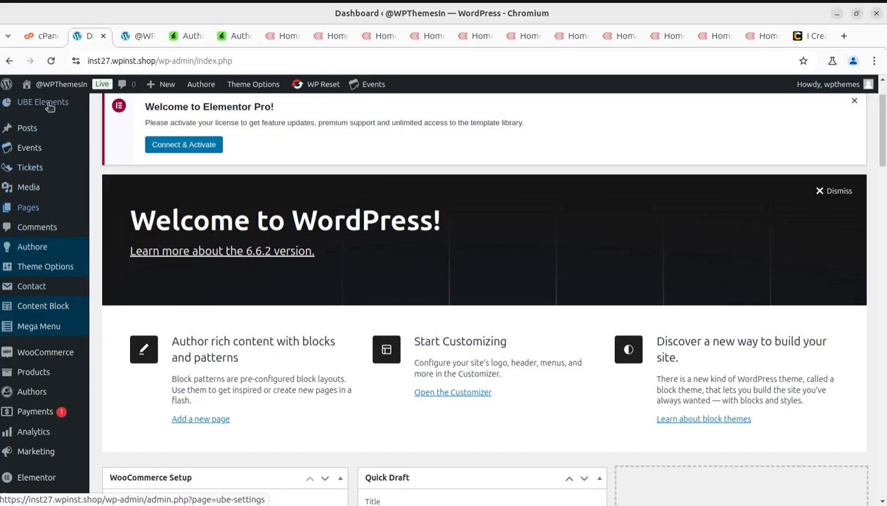
pyautogui.click(127, 39)
pyautogui.click(51, 61)
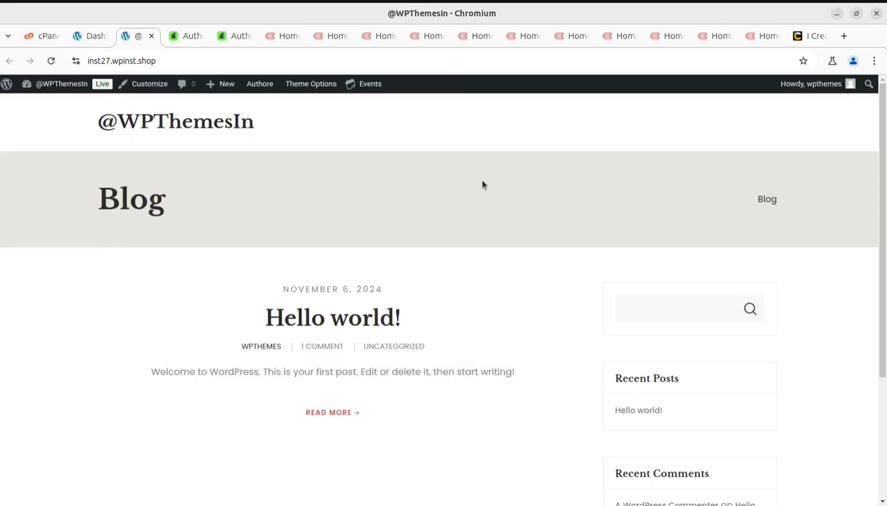
pyautogui.scroll(-3, 483, 185)
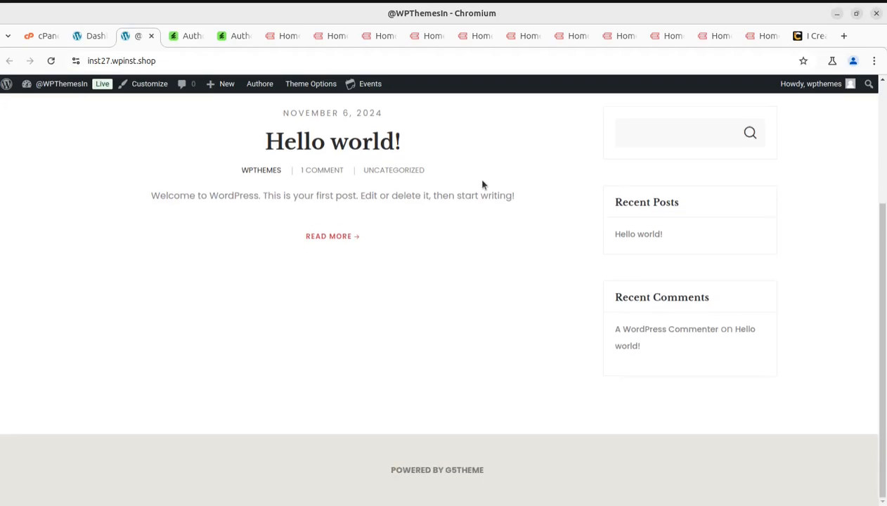
pyautogui.scroll(3, 482, 185)
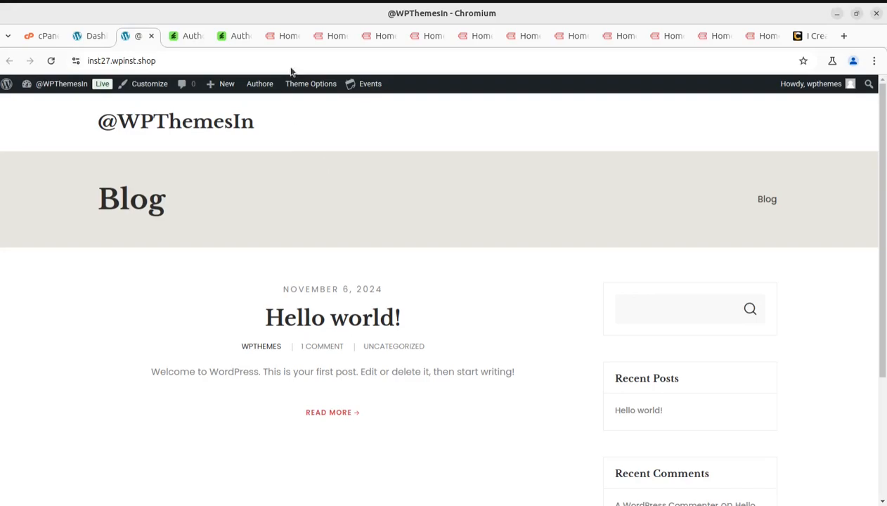
# Step: Browse the Authore demo pages Home 01, Home 02 and Home 03
pyautogui.click(293, 36)
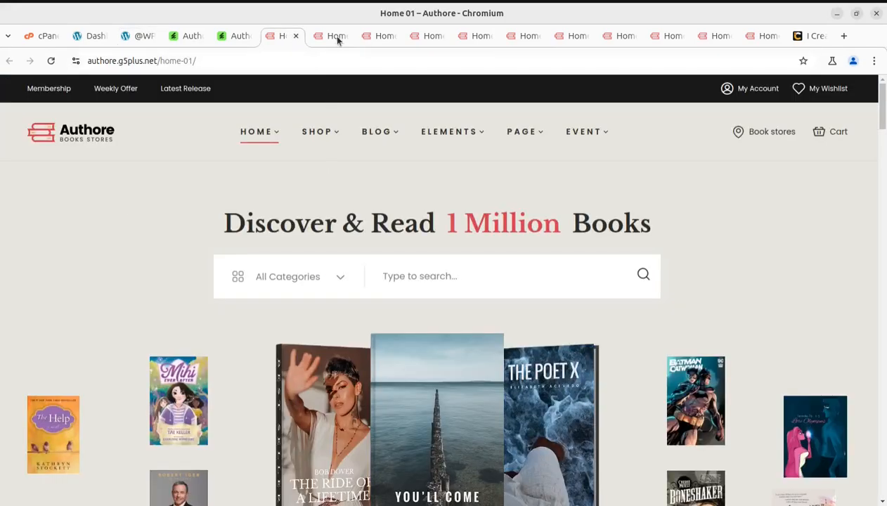
pyautogui.click(332, 35)
pyautogui.scroll(10, 288, 196)
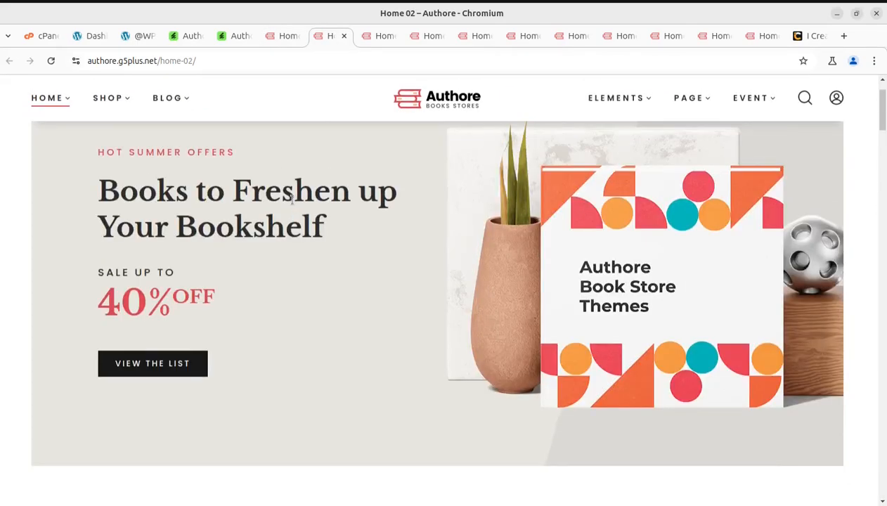
pyautogui.scroll(2, 293, 203)
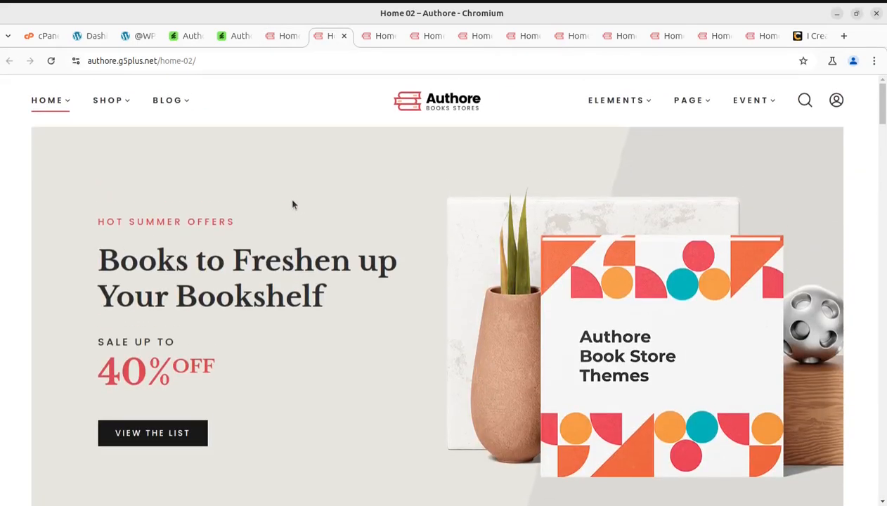
pyautogui.click(375, 36)
pyautogui.scroll(-10, 411, 169)
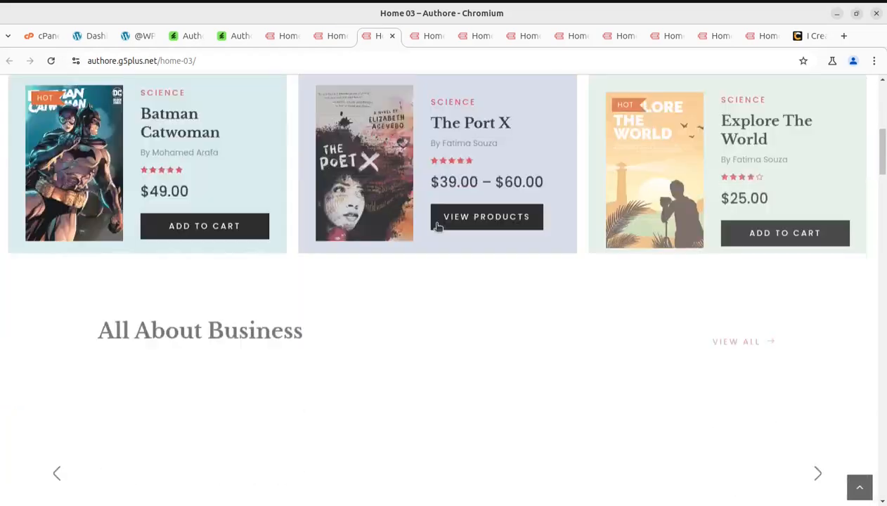
pyautogui.scroll(-3, 436, 229)
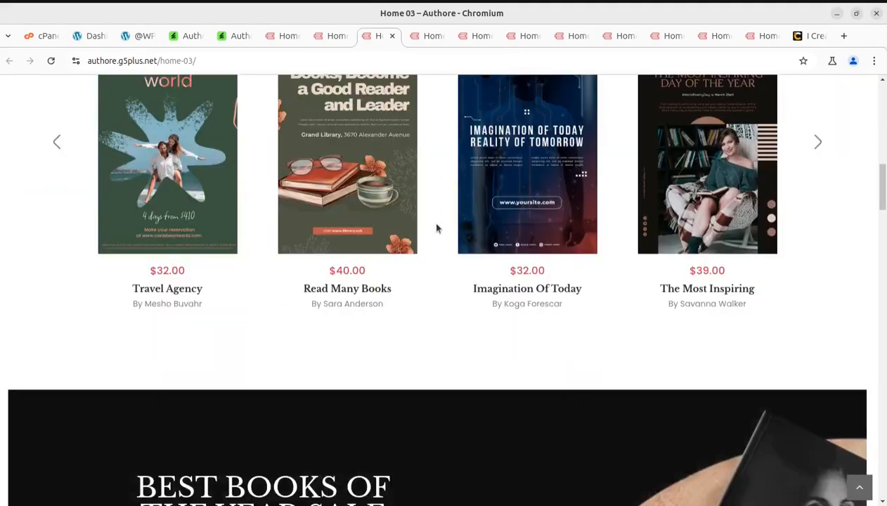
pyautogui.scroll(5, 435, 225)
# Step: Browse the Authore demo pages Home 04, Home 05 and Home 06
pyautogui.click(426, 36)
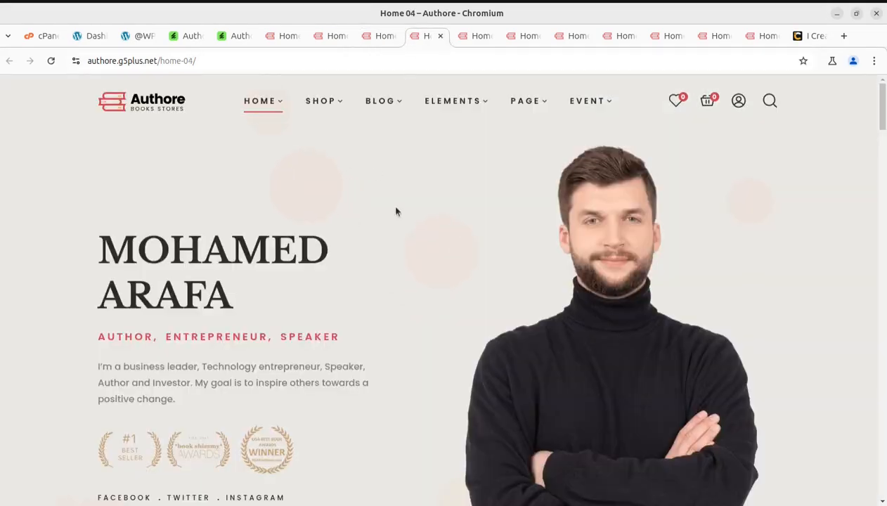
pyautogui.scroll(-8, 339, 204)
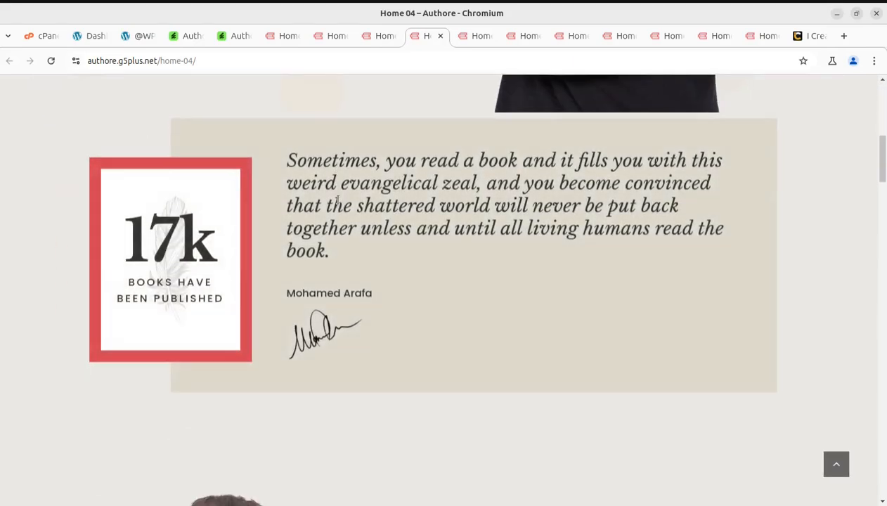
pyautogui.scroll(-3, 337, 202)
pyautogui.click(472, 35)
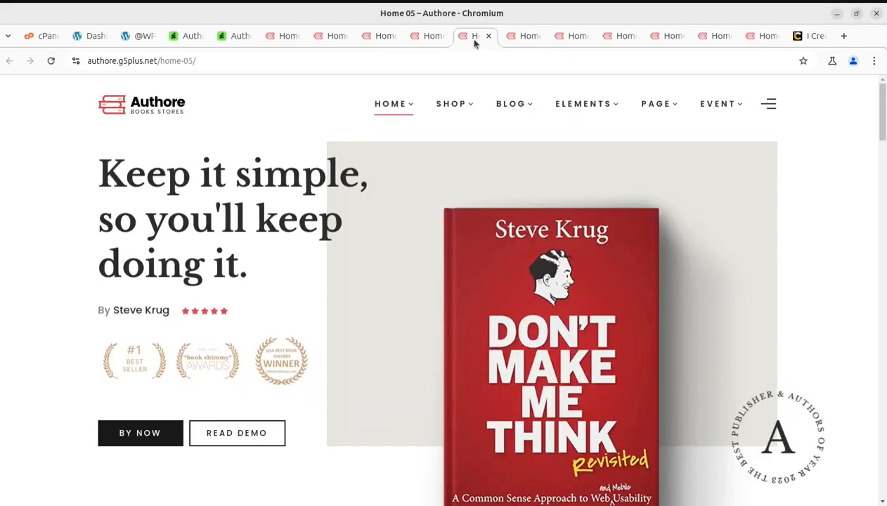
pyautogui.scroll(-4, 351, 214)
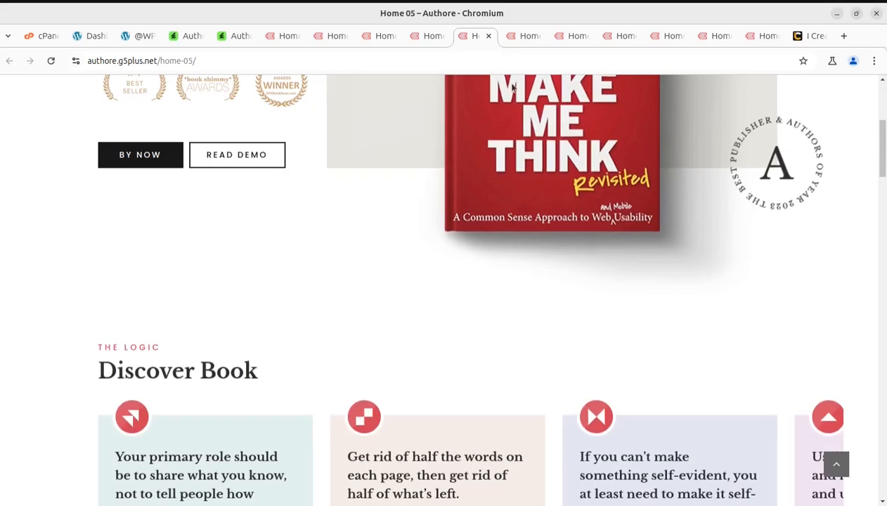
pyautogui.click(527, 36)
pyautogui.scroll(-10, 547, 226)
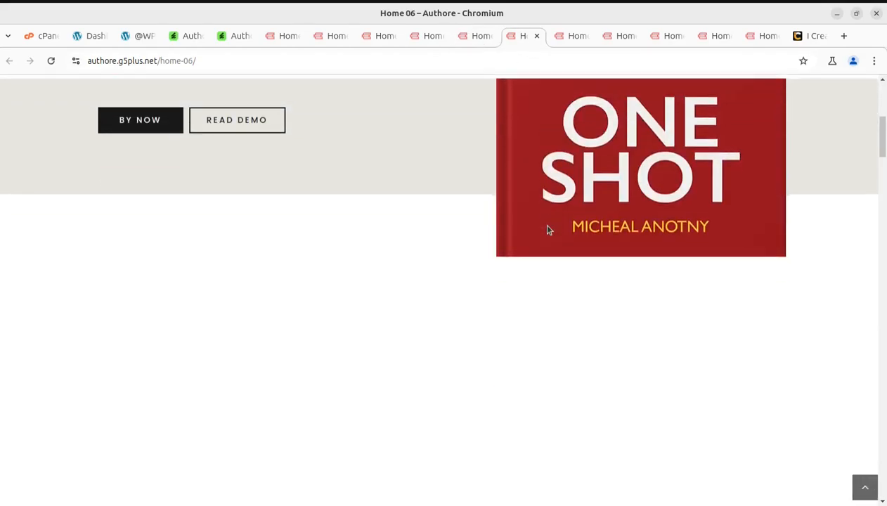
pyautogui.scroll(-3, 548, 229)
# Step: Browse the remaining Authore demo pages Home 07, Home 08, Home 09, Home 12 and Home 11
pyautogui.click(572, 35)
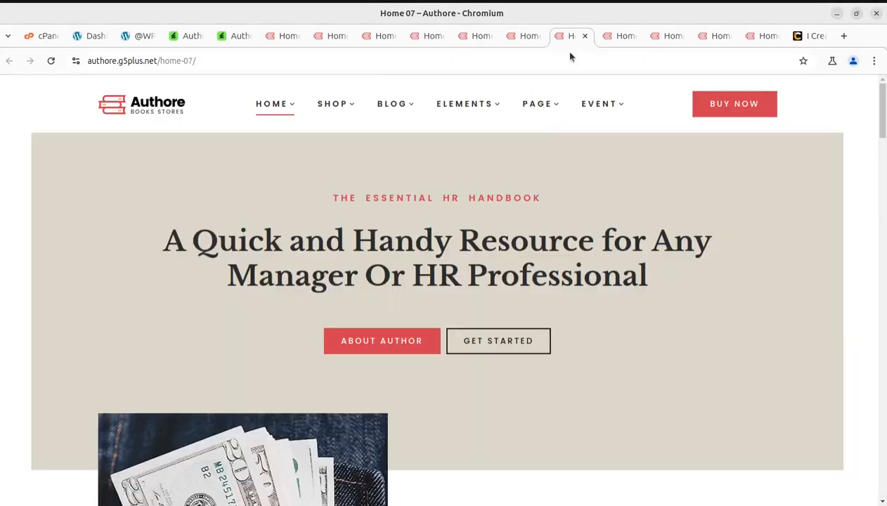
pyautogui.scroll(-5, 612, 265)
pyautogui.click(621, 37)
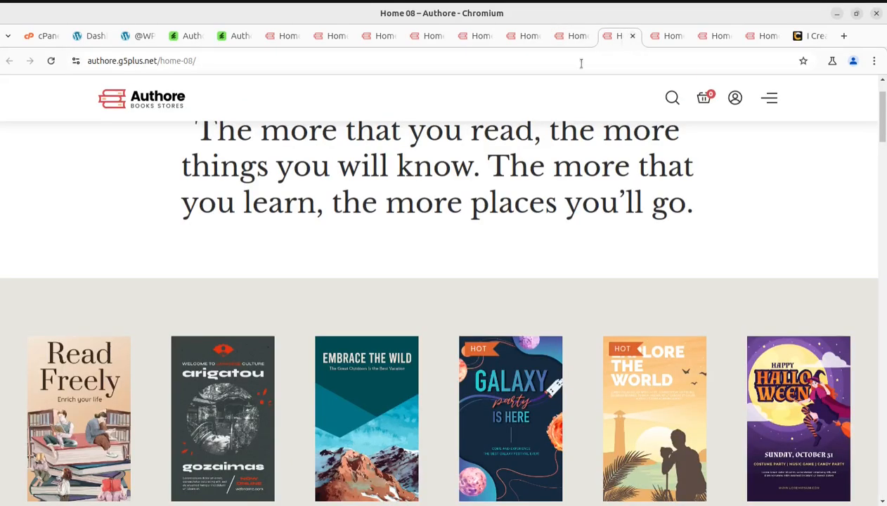
pyautogui.scroll(-3, 532, 199)
pyautogui.scroll(4, 531, 199)
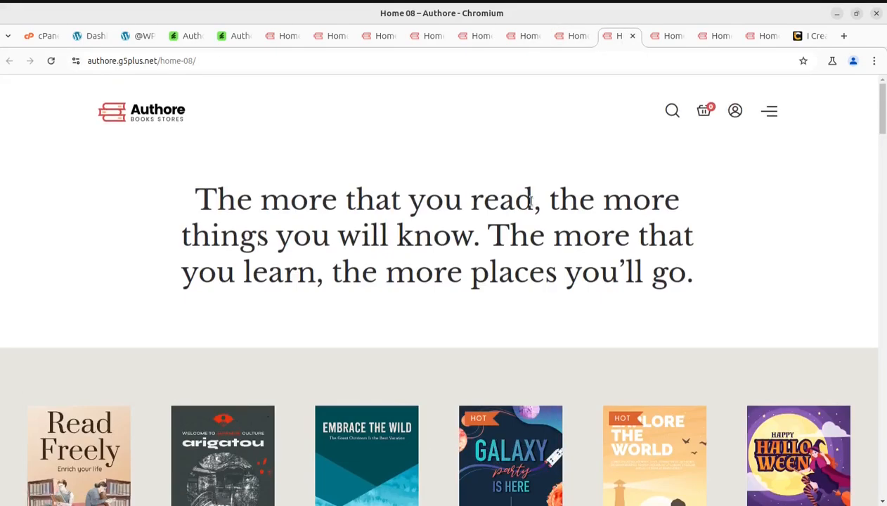
pyautogui.click(673, 37)
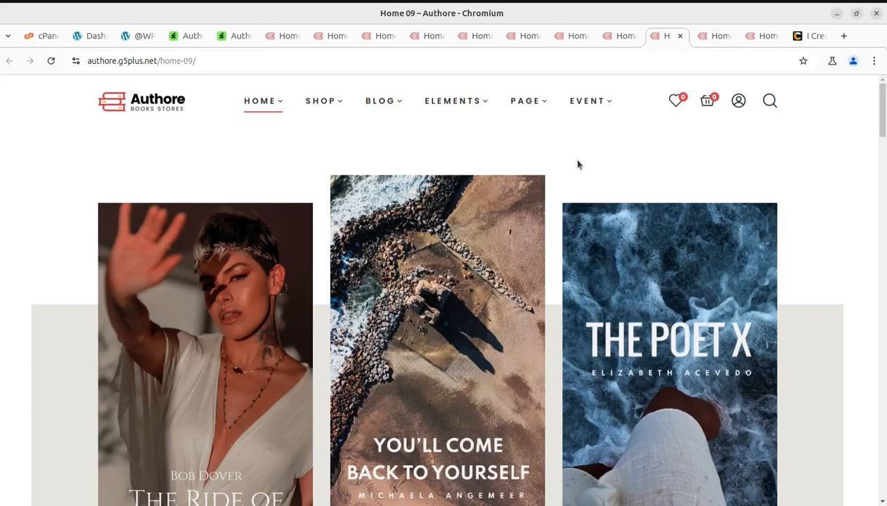
pyautogui.click(703, 39)
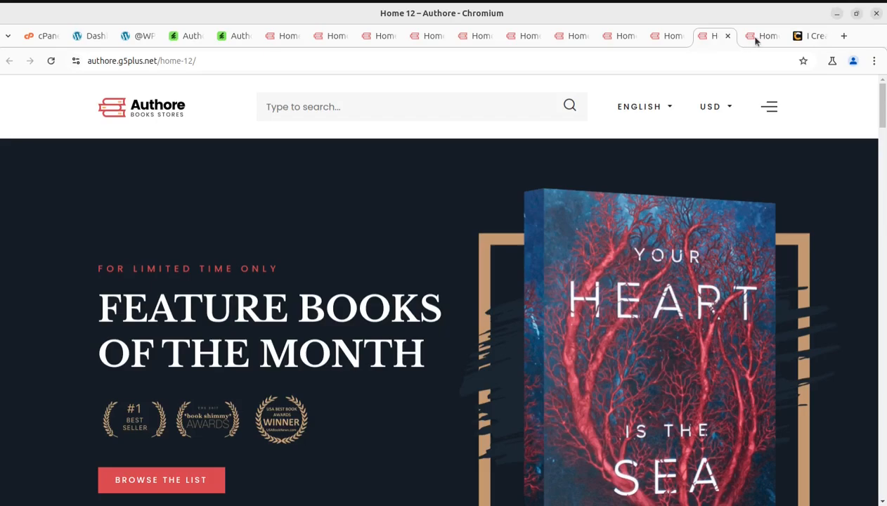
pyautogui.click(752, 39)
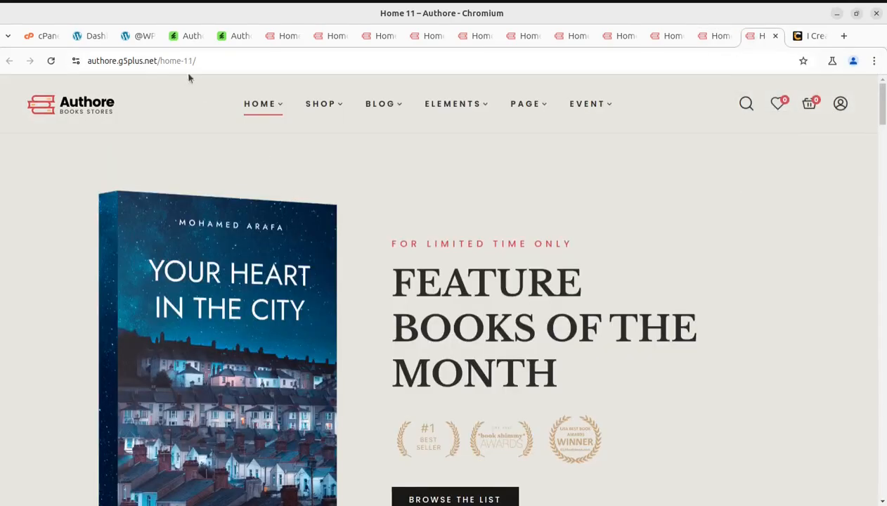
# Step: Return to the WordPress dashboard and examine the admin entries, including Theme Options, Appearance, Tools, Settings and Events
pyautogui.click(96, 37)
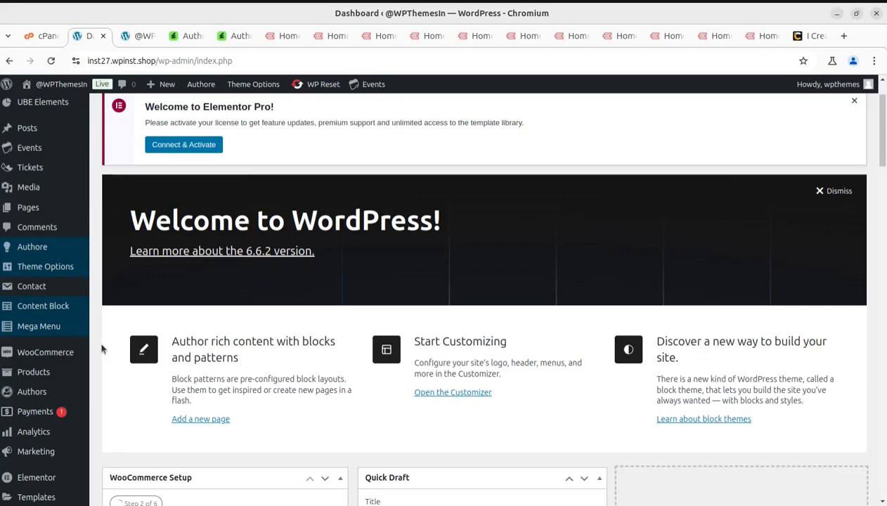
pyautogui.scroll(-3, 21, 246)
pyautogui.moveTo(45, 319)
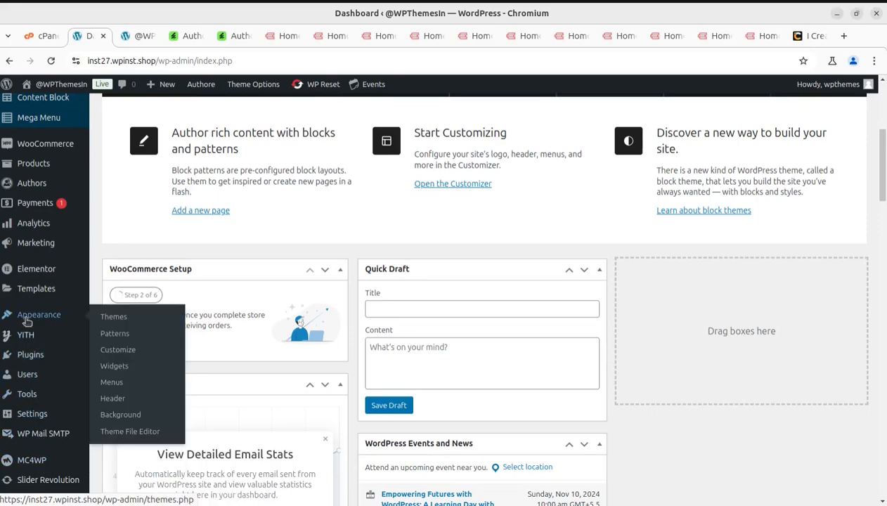
pyautogui.scroll(4, 42, 299)
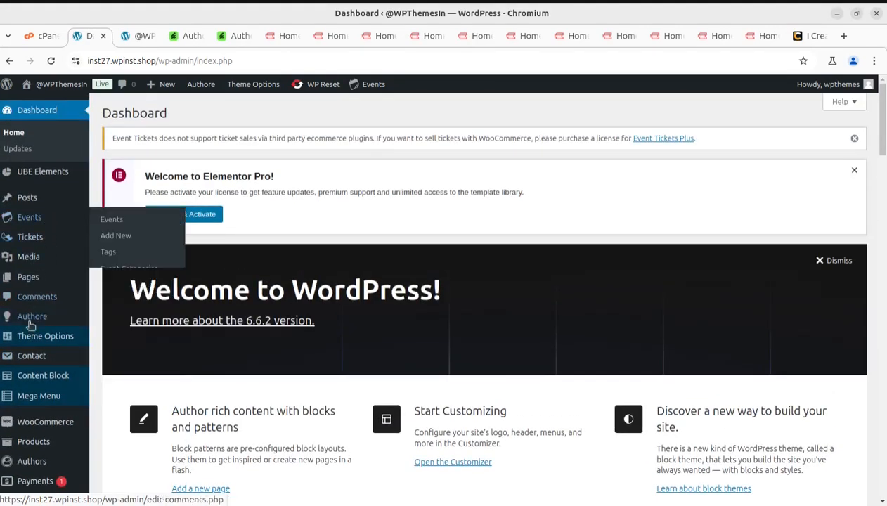
pyautogui.moveTo(26, 335)
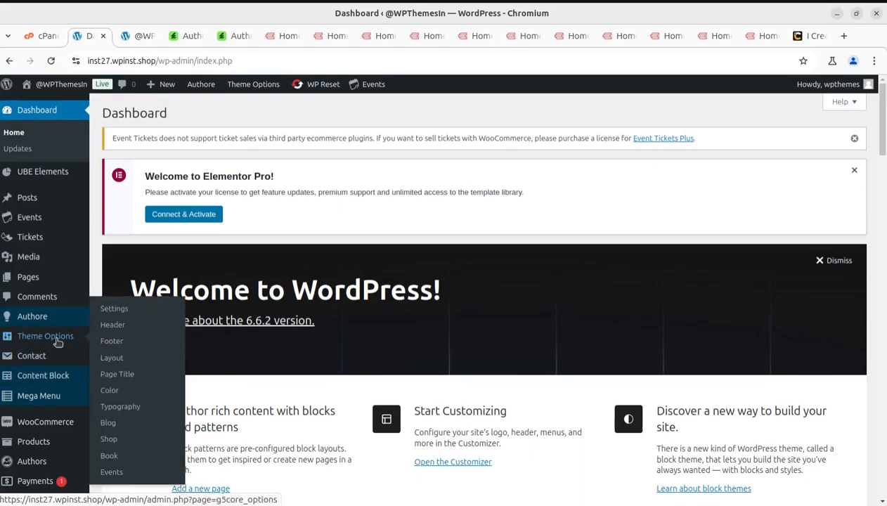
pyautogui.scroll(-3, 116, 431)
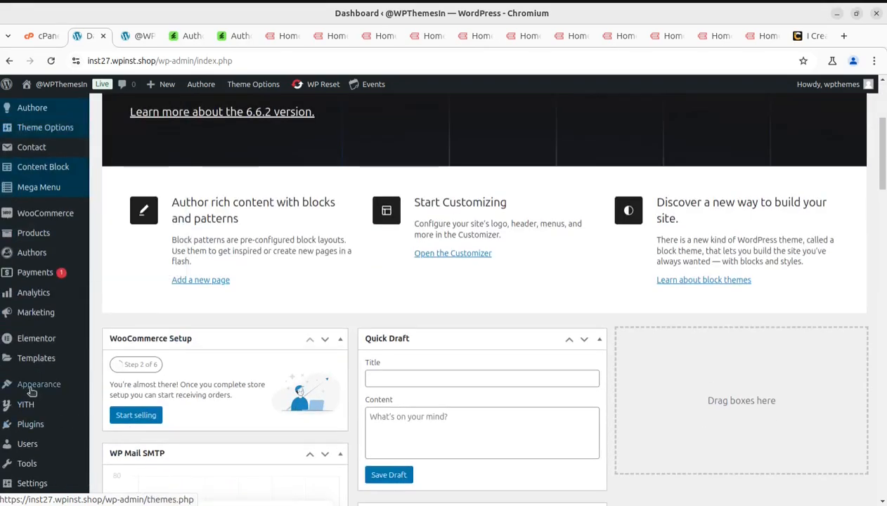
pyautogui.moveTo(35, 384)
pyautogui.scroll(-2, 127, 419)
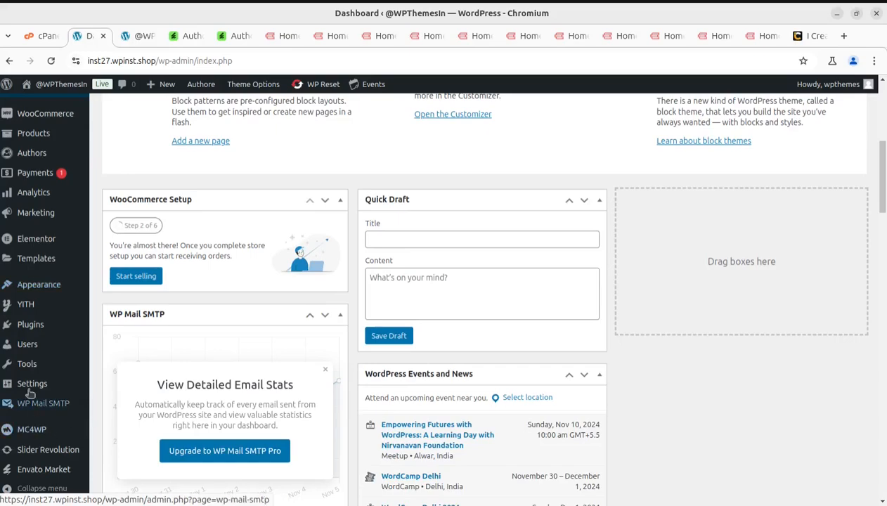
pyautogui.moveTo(29, 369)
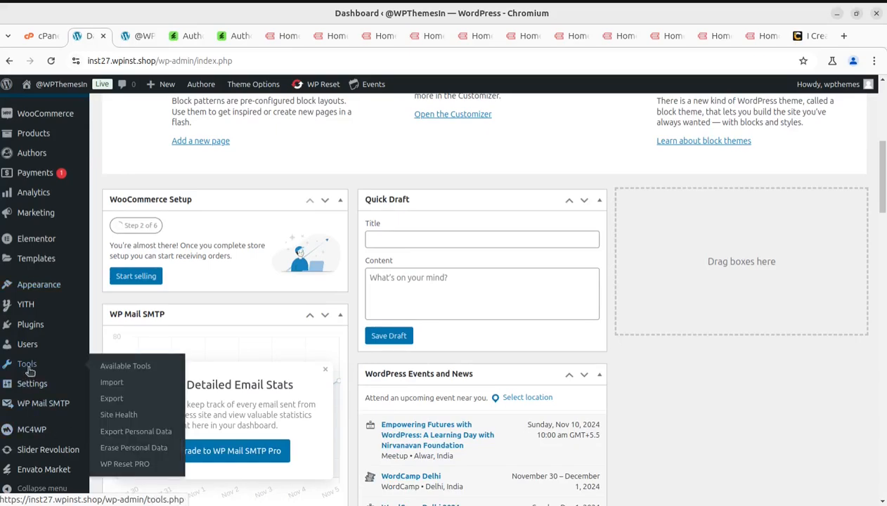
pyautogui.scroll(-2, 134, 386)
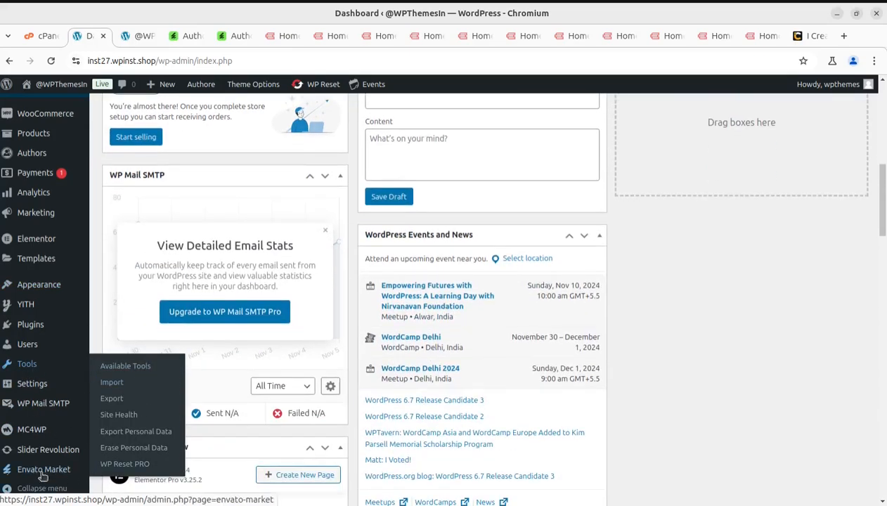
pyautogui.moveTo(43, 406)
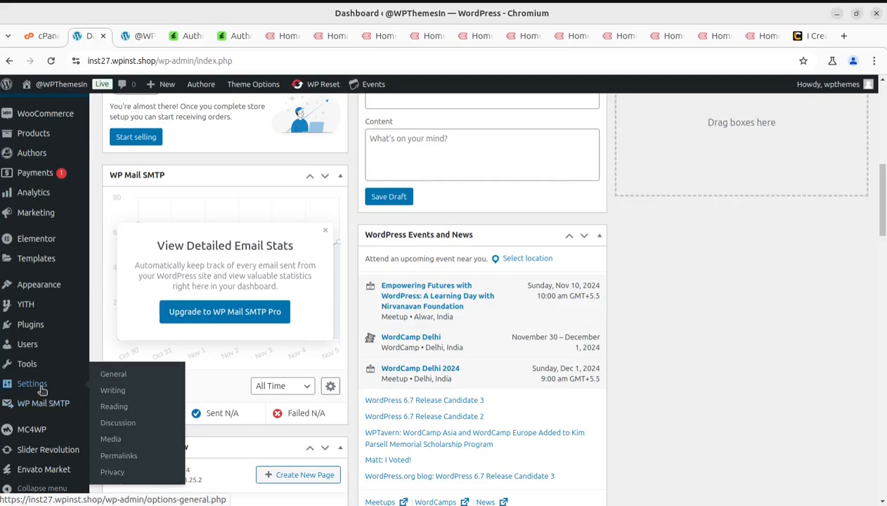
pyautogui.scroll(1, 31, 304)
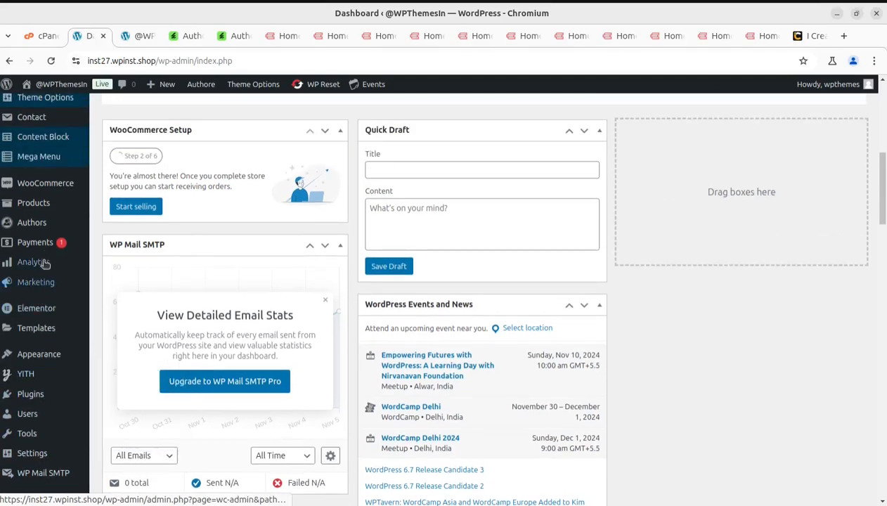
pyautogui.scroll(5, 44, 264)
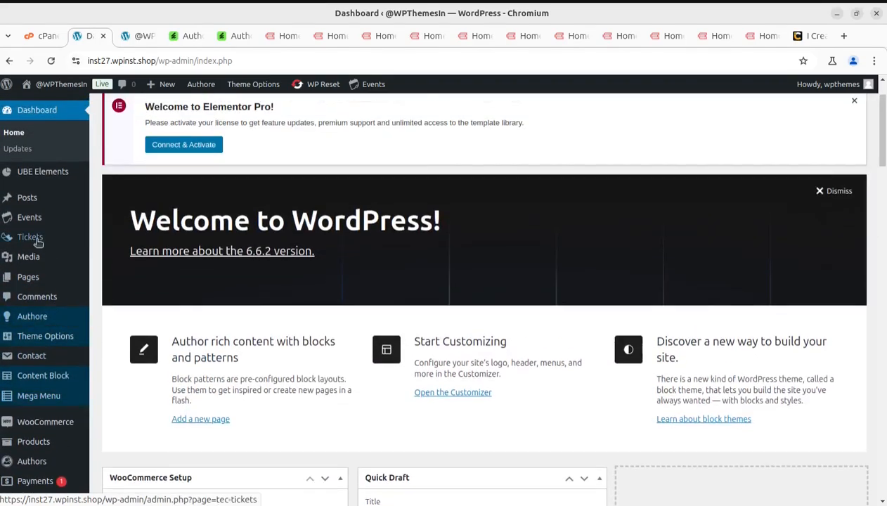
pyautogui.moveTo(31, 222)
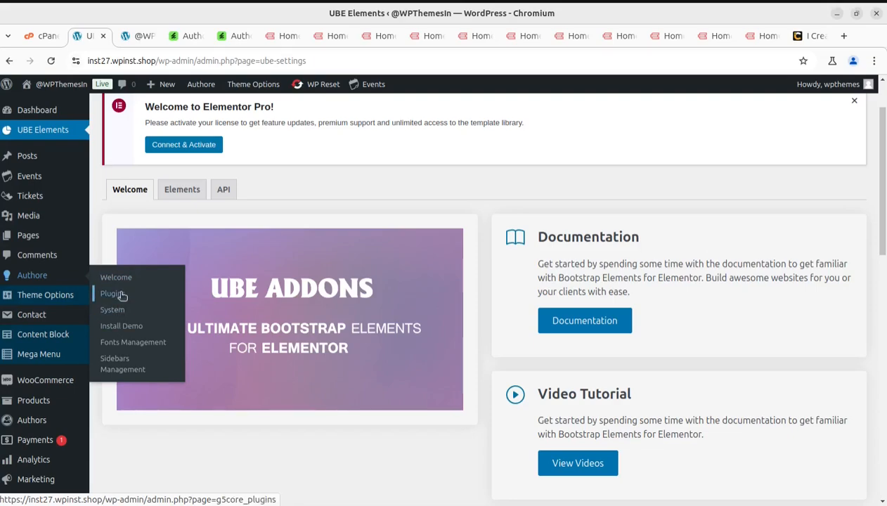
# Step: Look through the Authore theme's welcome page and its Quick Start resources, and open the theme's Plugins page
pyautogui.scroll(-3, 324, 333)
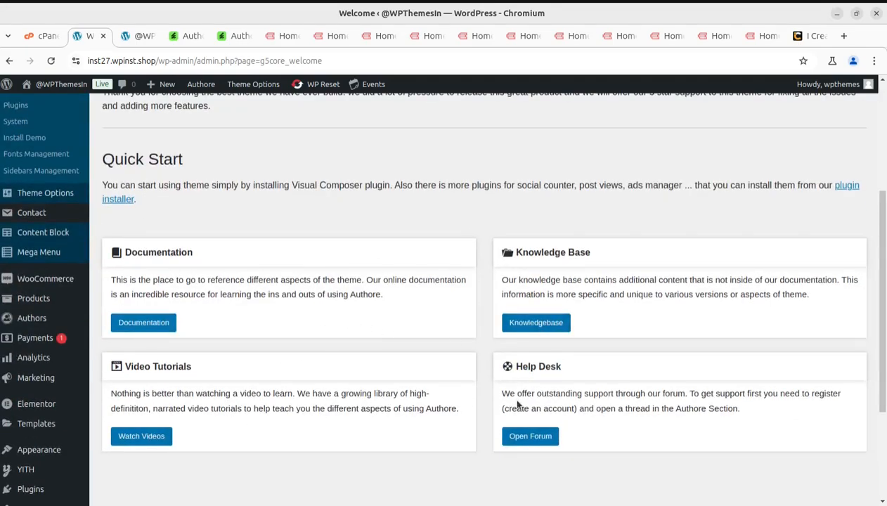
pyautogui.scroll(3, 518, 404)
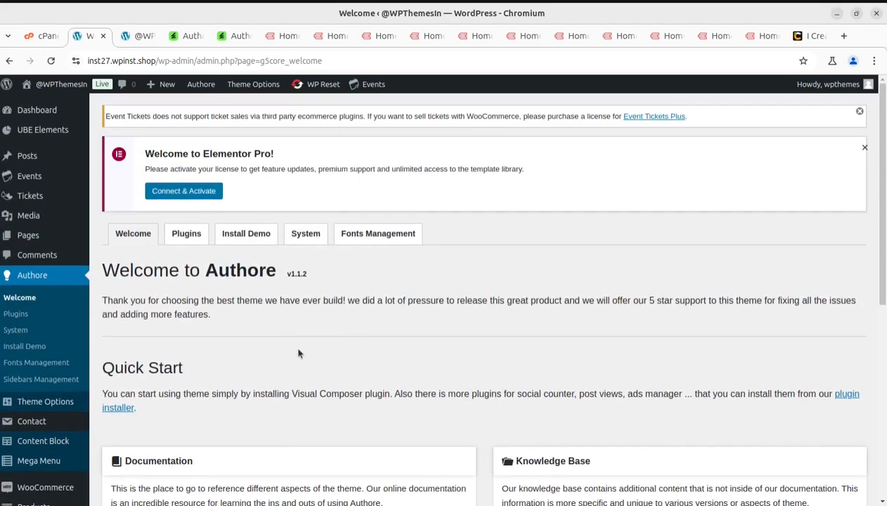
pyautogui.click(190, 241)
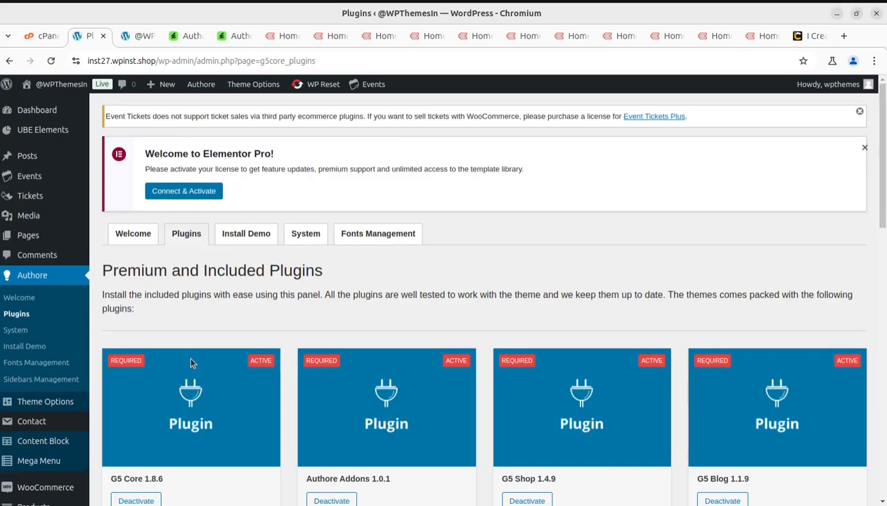
# Step: Look through the Premium and Included Plugins list on the Authore Plugins page, checking each plugin's required and active status
pyautogui.scroll(-3, 190, 363)
pyautogui.scroll(3, 216, 308)
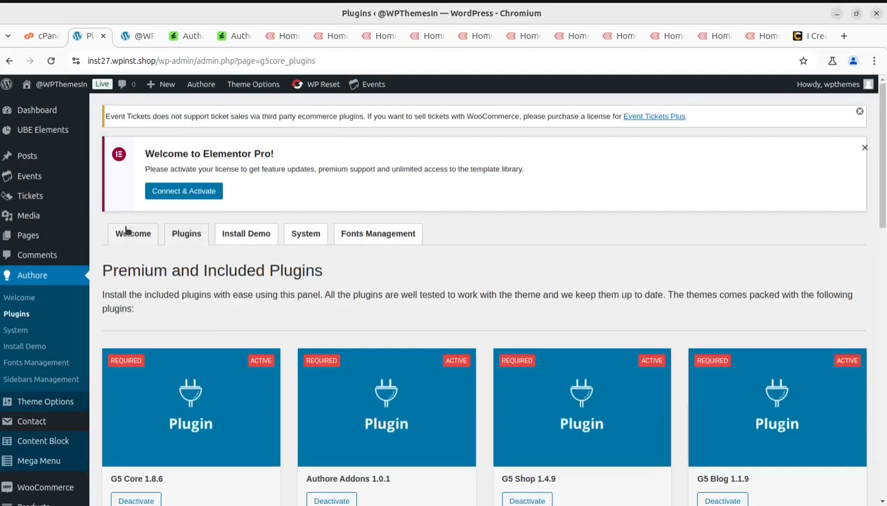
pyautogui.scroll(-1, 201, 289)
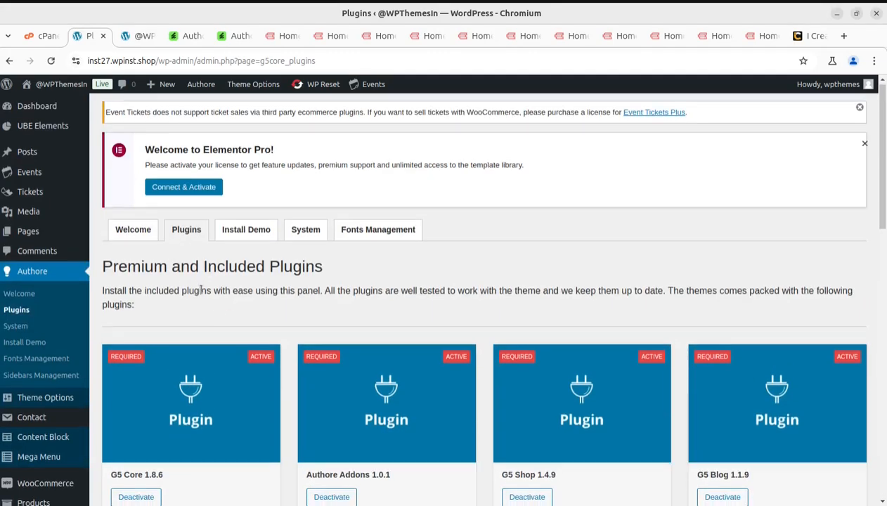
pyautogui.scroll(-1, 194, 309)
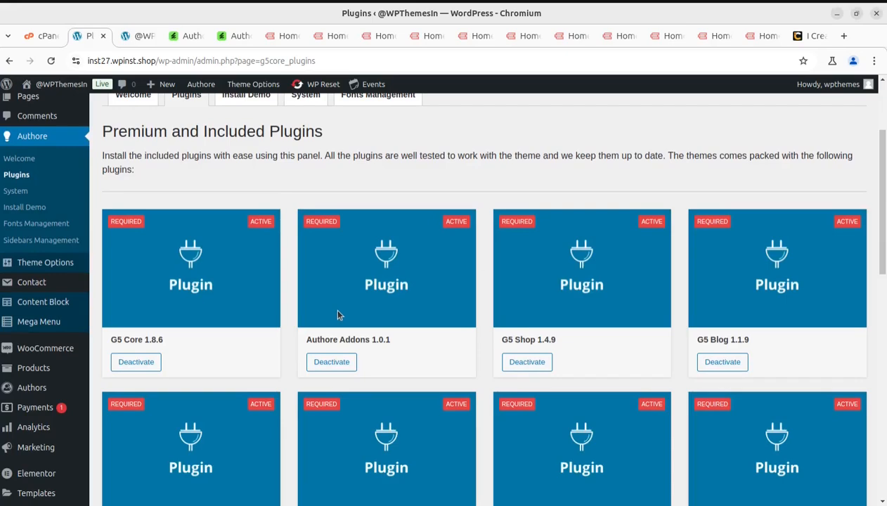
pyautogui.scroll(-5, 750, 254)
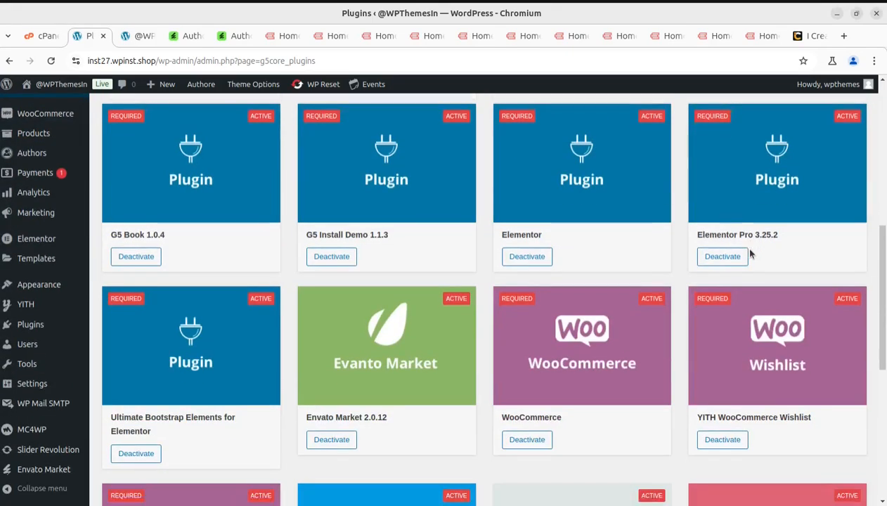
pyautogui.scroll(-2, 749, 251)
pyautogui.scroll(-1, 705, 339)
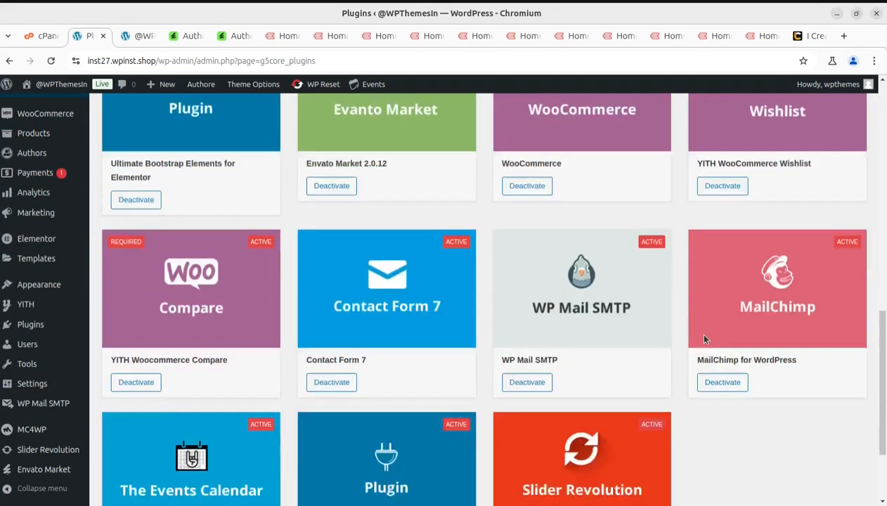
pyautogui.scroll(-2, 706, 339)
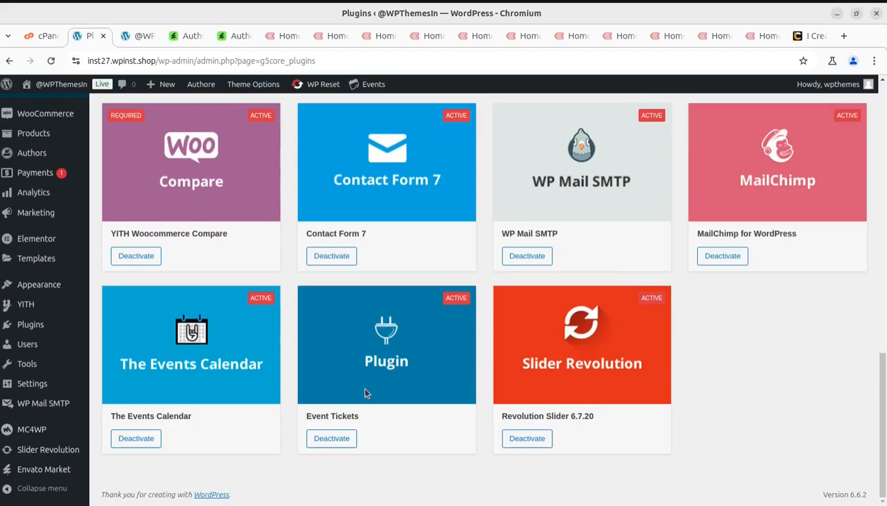
pyautogui.scroll(3, 365, 394)
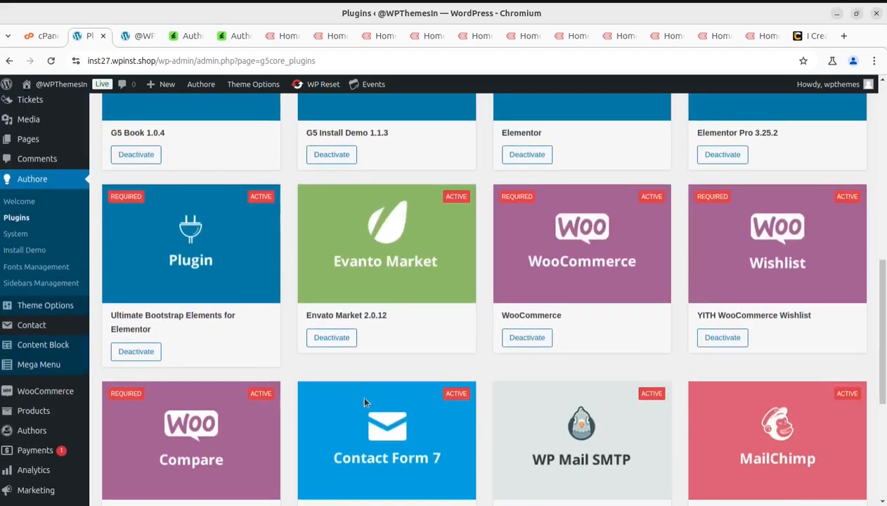
pyautogui.scroll(3, 257, 227)
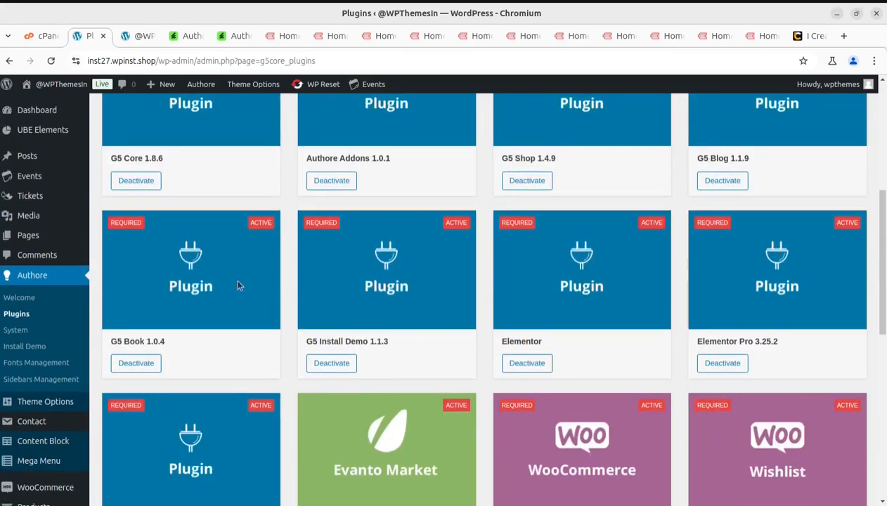
pyautogui.scroll(4, 485, 407)
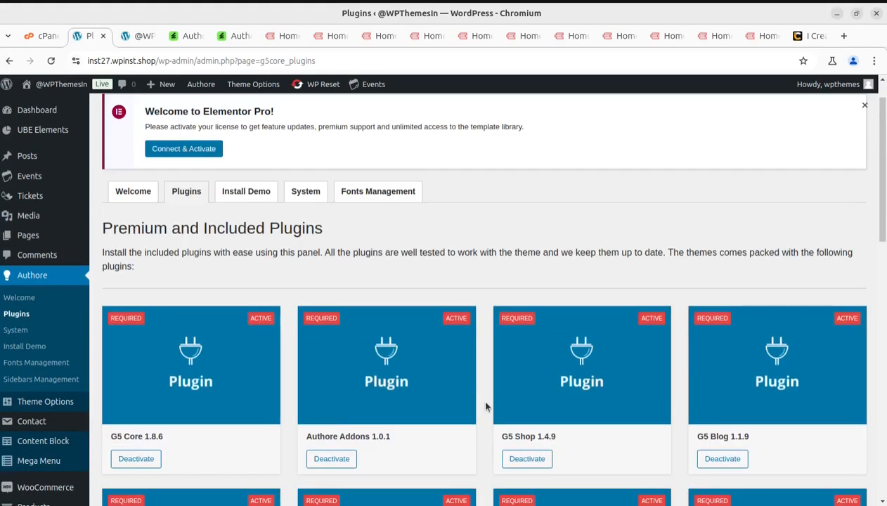
# Step: Open the Authore Install Demo page and read the import notes and the Main (Use With Elementor) demo entry
pyautogui.click(240, 198)
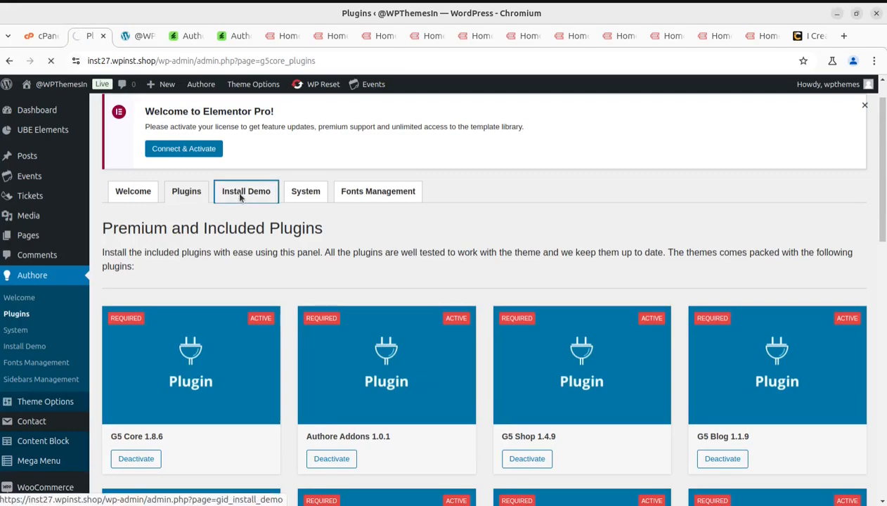
pyautogui.scroll(-4, 388, 346)
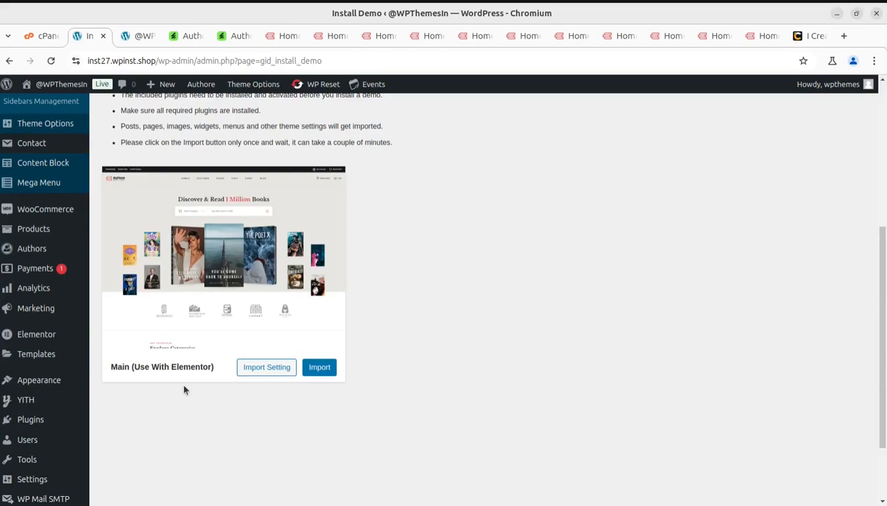
pyautogui.moveTo(181, 380)
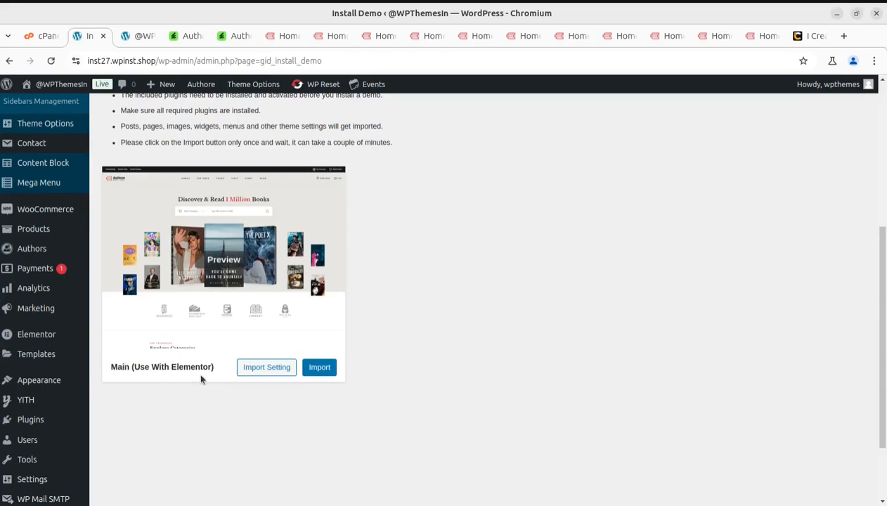
pyautogui.scroll(3, 211, 376)
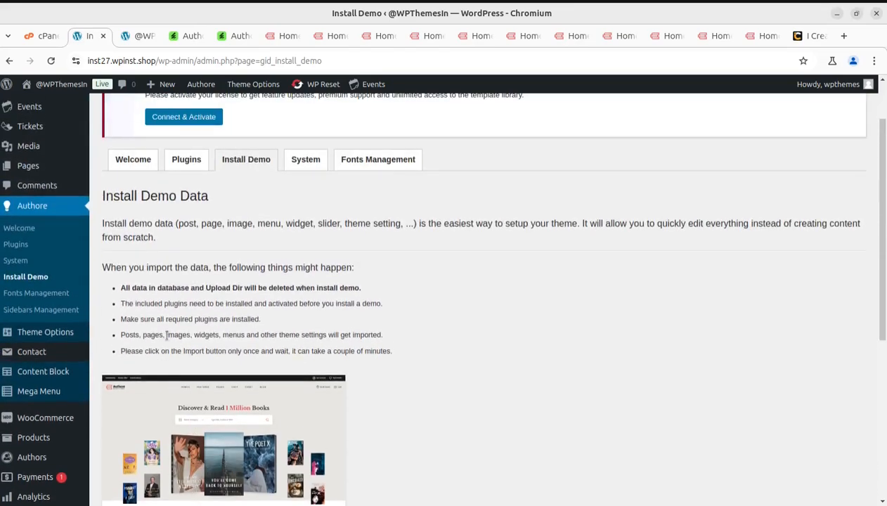
pyautogui.scroll(-2, 177, 392)
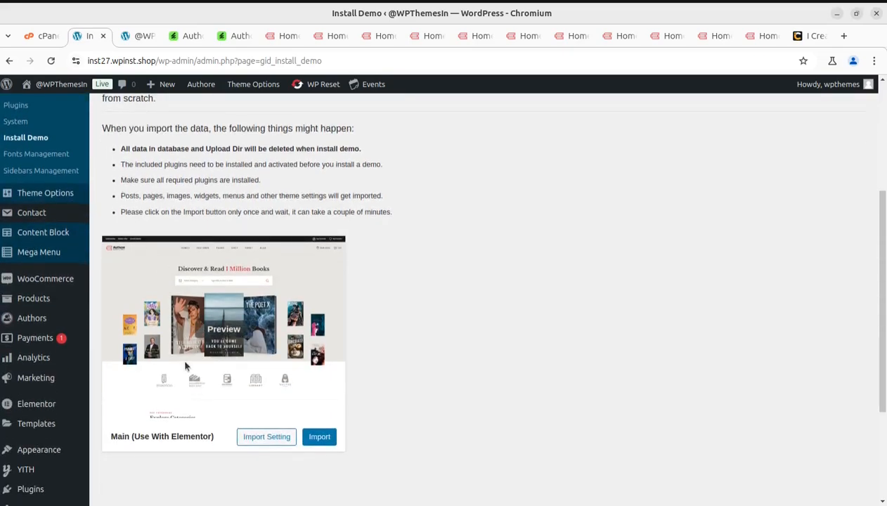
pyautogui.scroll(2, 186, 365)
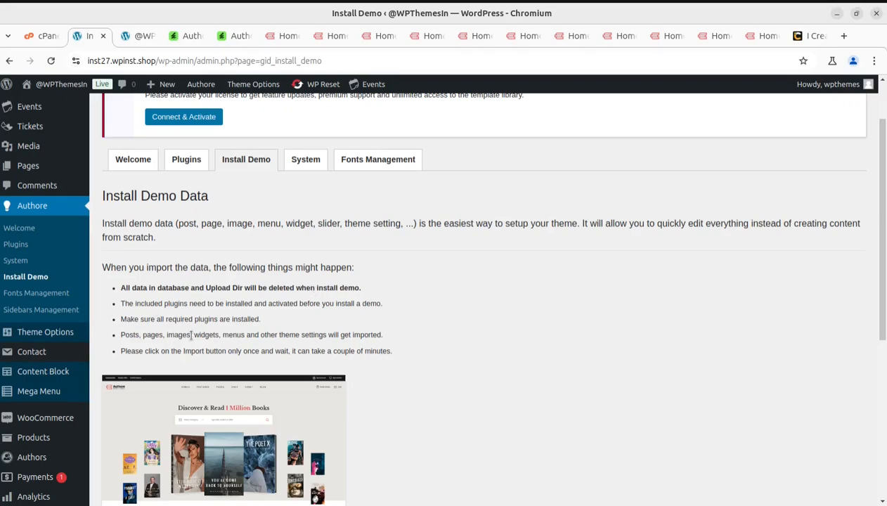
# Step: Import the Main (Use With Elementor) demo data, confirming the installation with the word "install"
pyautogui.scroll(-4, 191, 336)
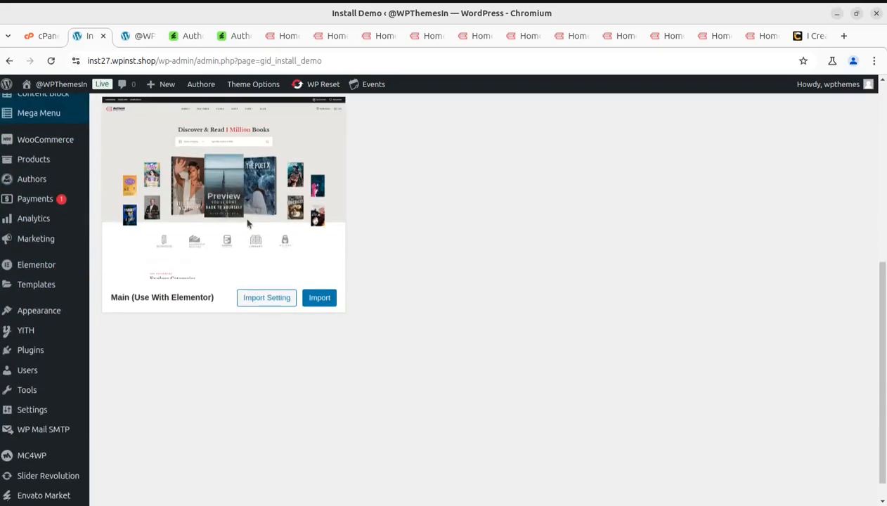
pyautogui.scroll(2, 211, 344)
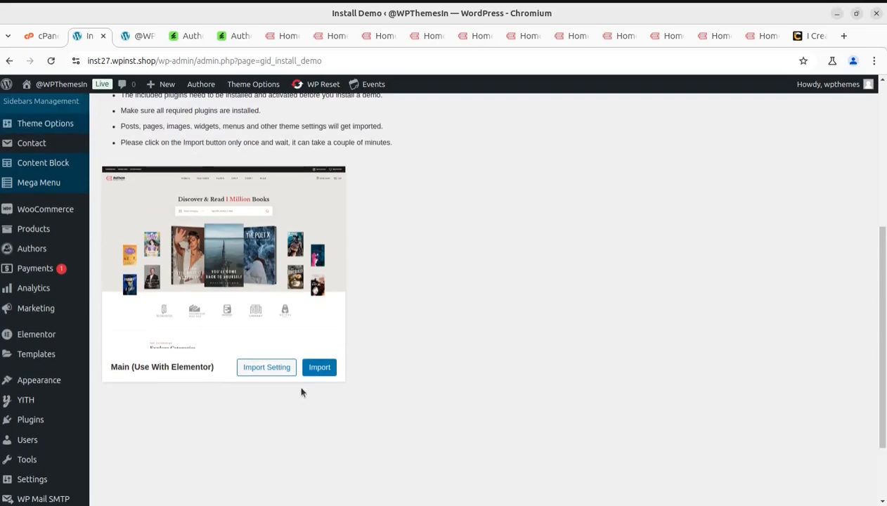
pyautogui.click(320, 368)
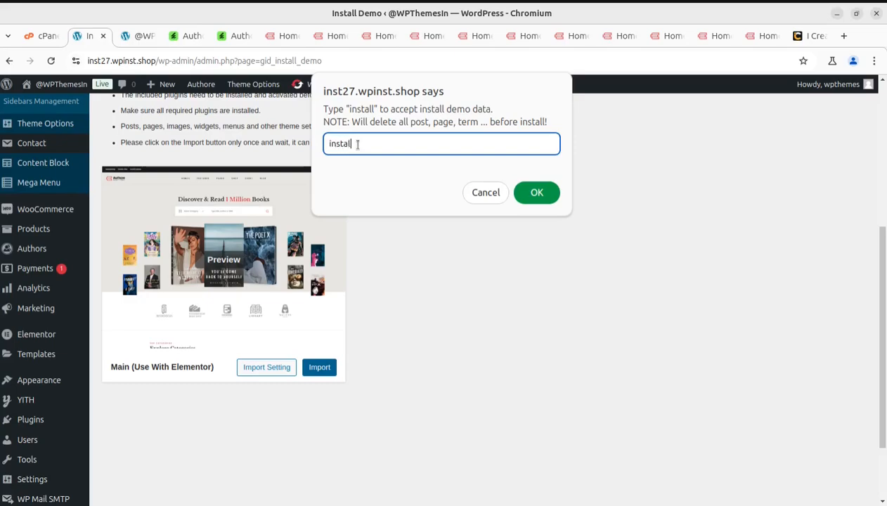
pyautogui.click(520, 194)
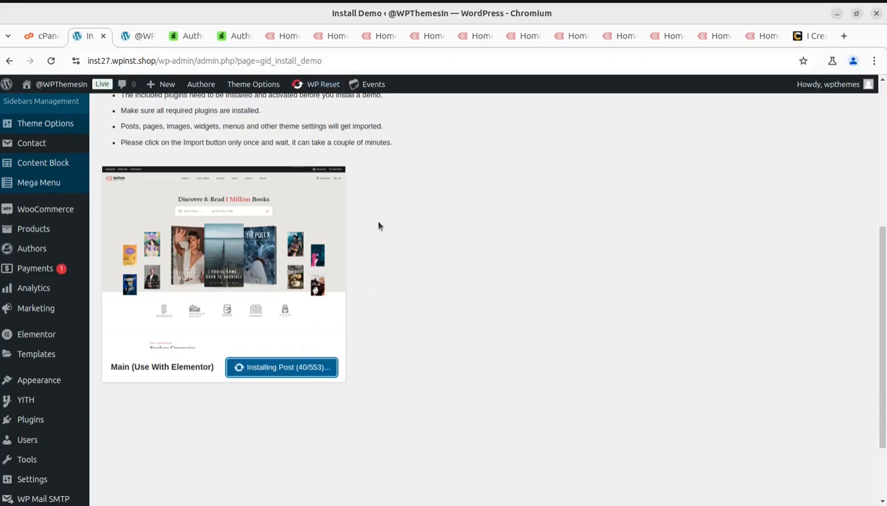
# Step: Switch to the Home 01 demo page and look through its categories and bestsellers sections
pyautogui.click(290, 37)
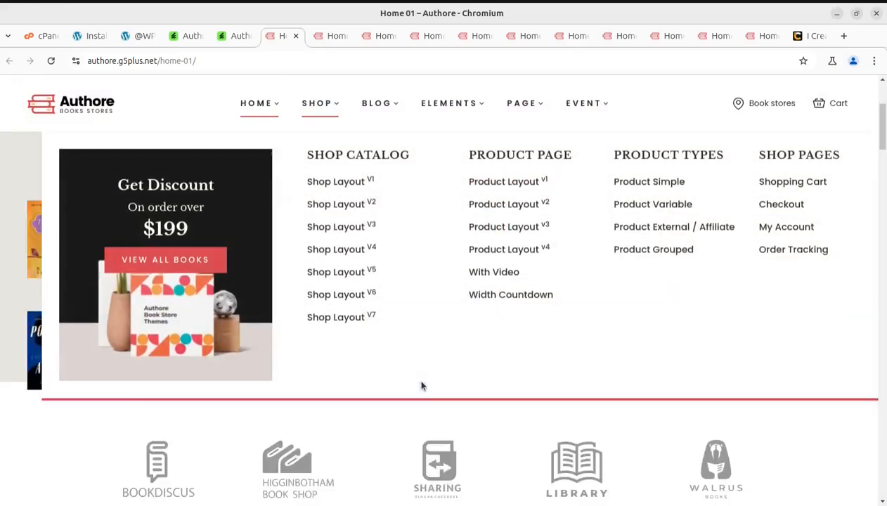
pyautogui.scroll(-3, 729, 460)
pyautogui.scroll(-3, 649, 473)
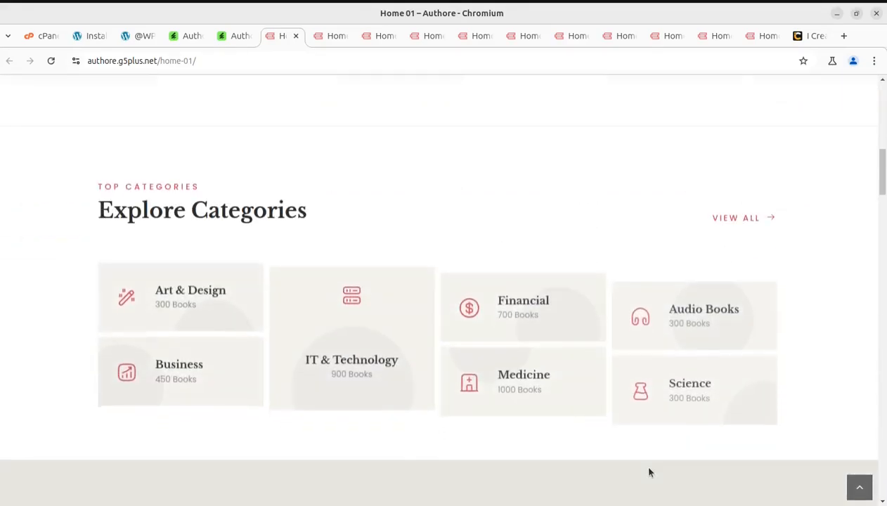
pyautogui.scroll(-4, 650, 471)
pyautogui.scroll(3, 649, 472)
pyautogui.scroll(-6, 650, 471)
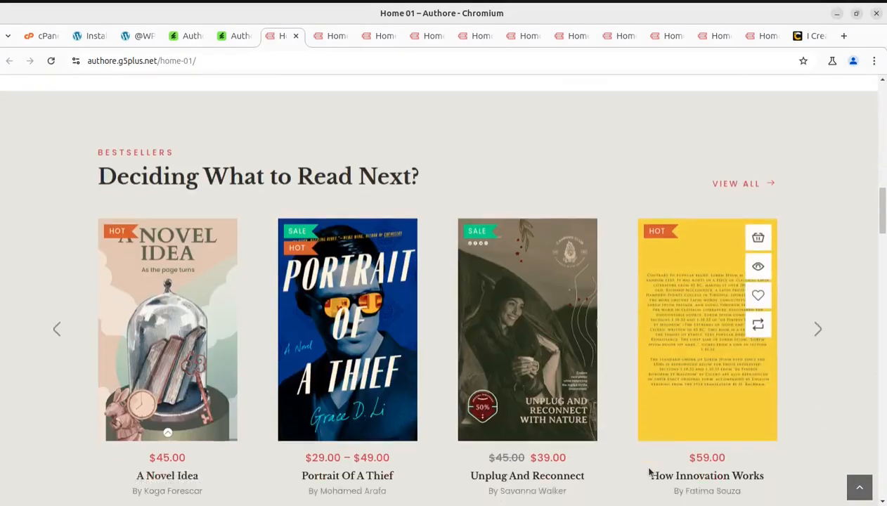
# Step: Open the Unplug And Reconnect product page, view its second gallery image, and go to the Authore site's main page
pyautogui.click(506, 191)
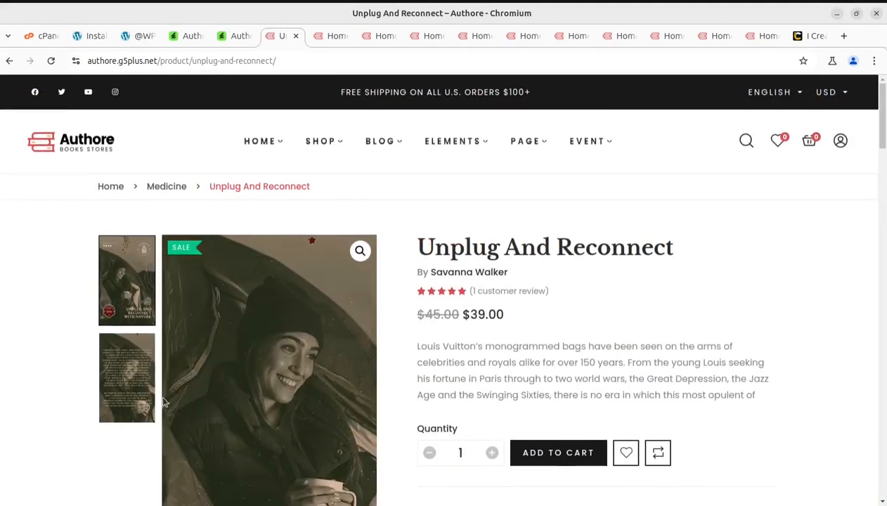
pyautogui.click(151, 401)
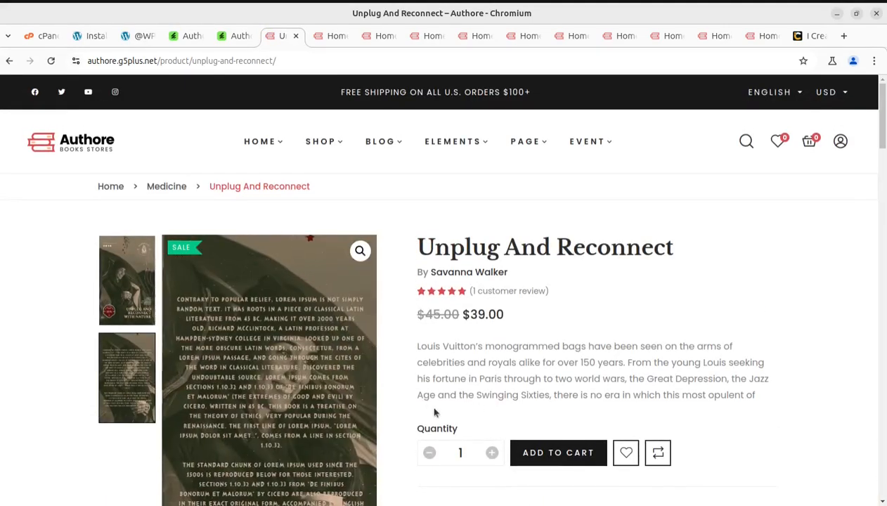
pyautogui.click(85, 143)
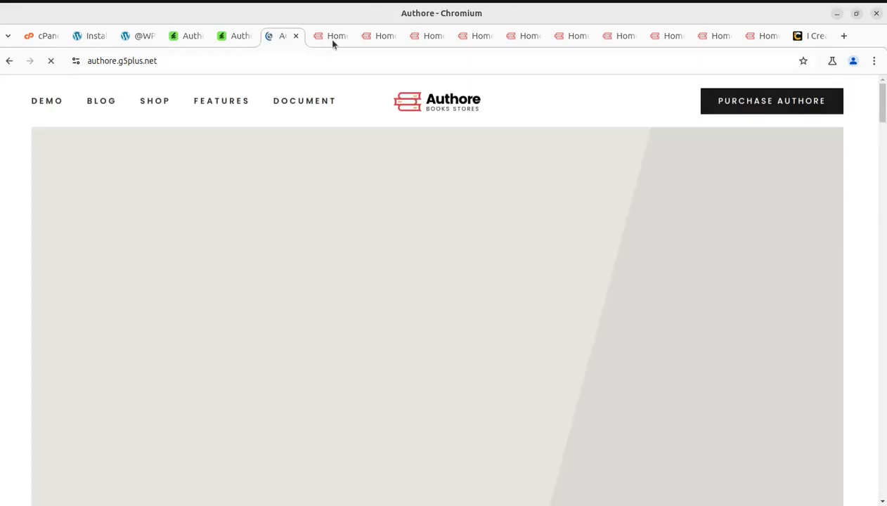
# Step: Browse the Home 02 demo page, open The Port X product and examine its author, description and related books sections
pyautogui.click(329, 41)
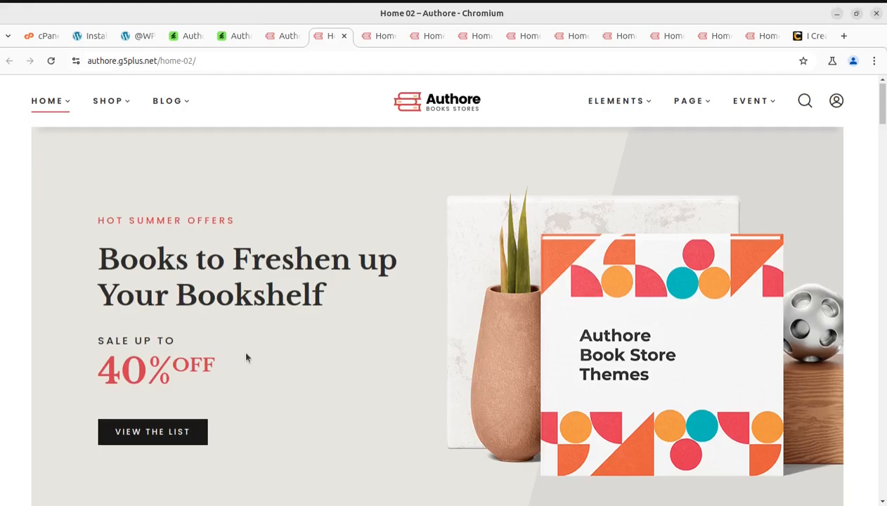
pyautogui.scroll(-7, 242, 348)
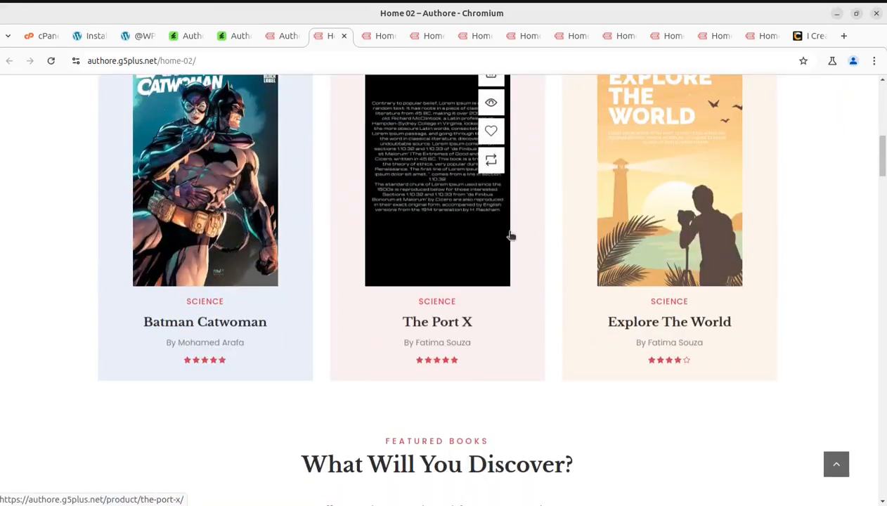
pyautogui.click(436, 217)
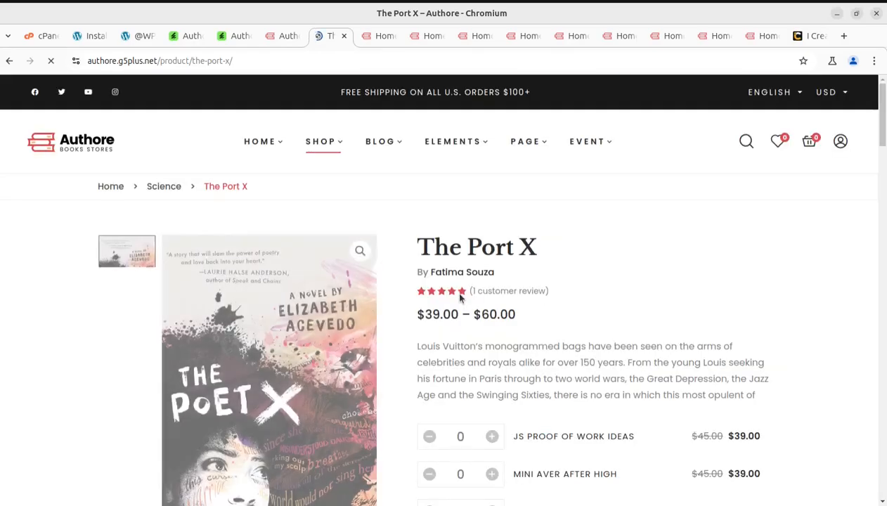
pyautogui.scroll(-3, 459, 294)
pyautogui.scroll(-15, 459, 294)
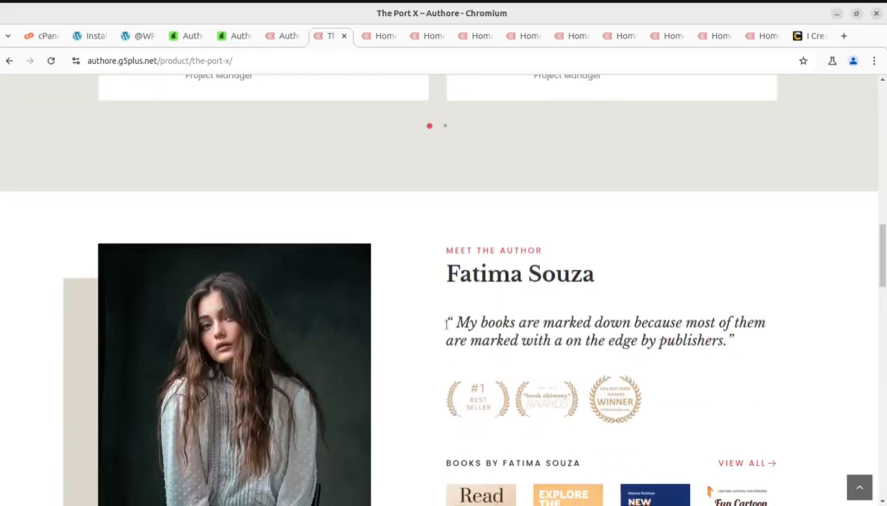
pyautogui.scroll(-15, 398, 348)
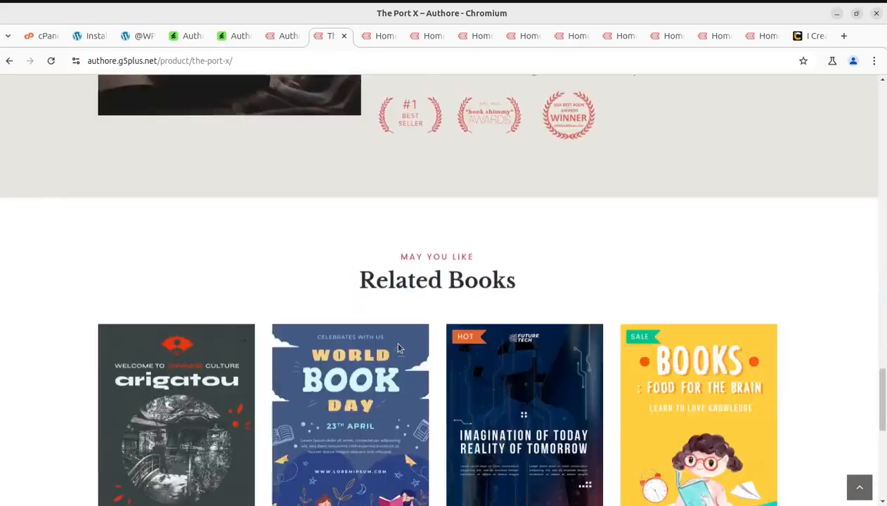
pyautogui.scroll(-3, 398, 348)
pyautogui.scroll(10, 398, 348)
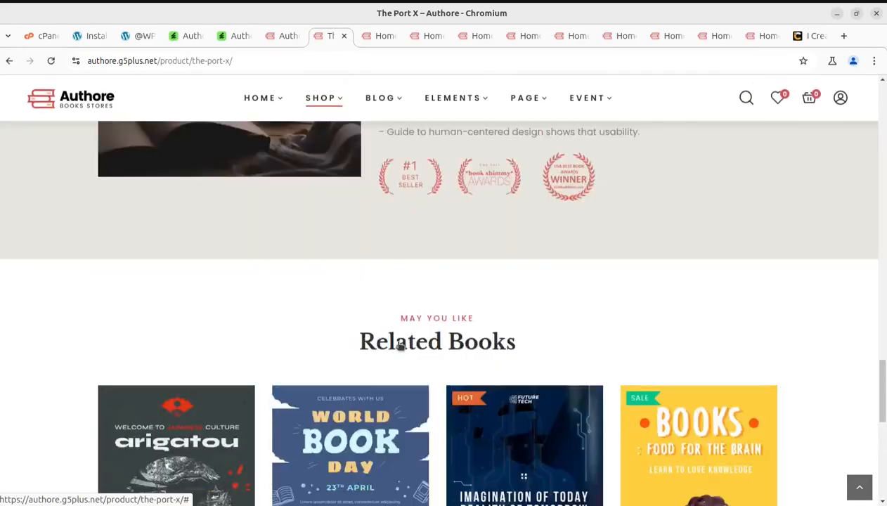
pyautogui.scroll(3, 398, 348)
pyautogui.scroll(2, 396, 346)
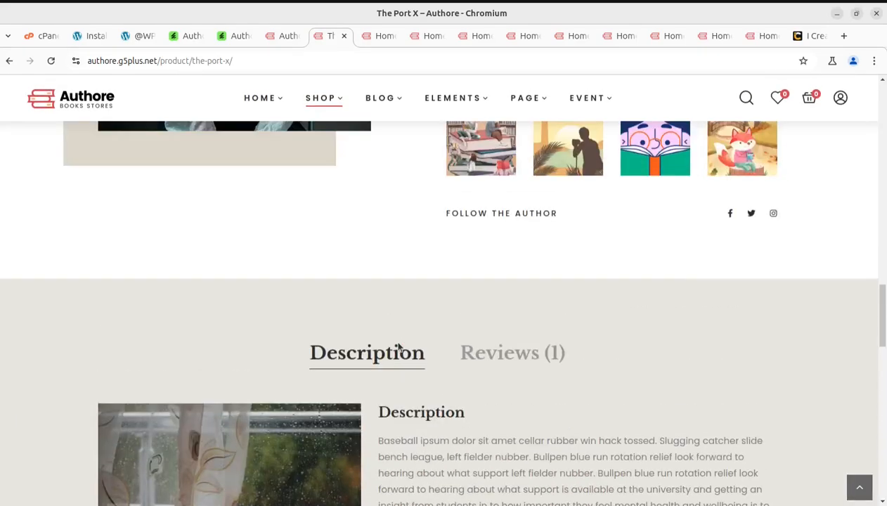
# Step: Browse the Home 03 demo page and open the Imagination Of Today product from its All About Business section
pyautogui.click(374, 37)
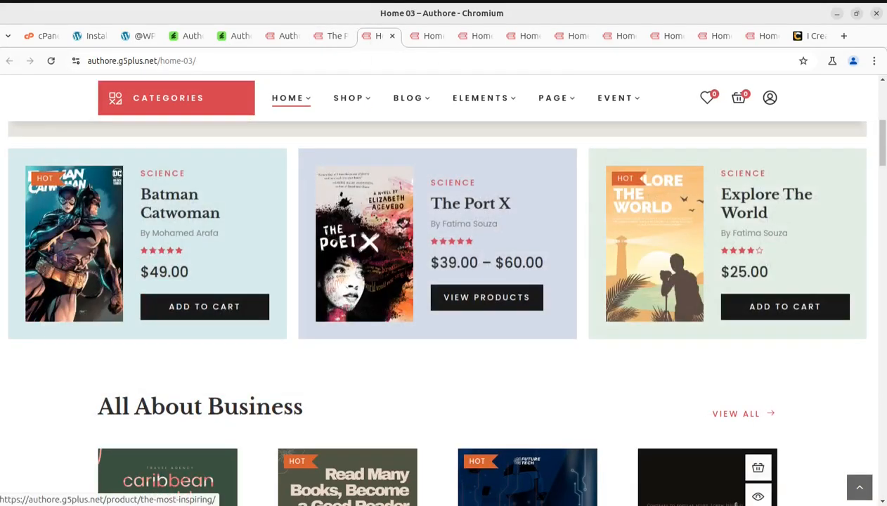
pyautogui.scroll(-3, 745, 493)
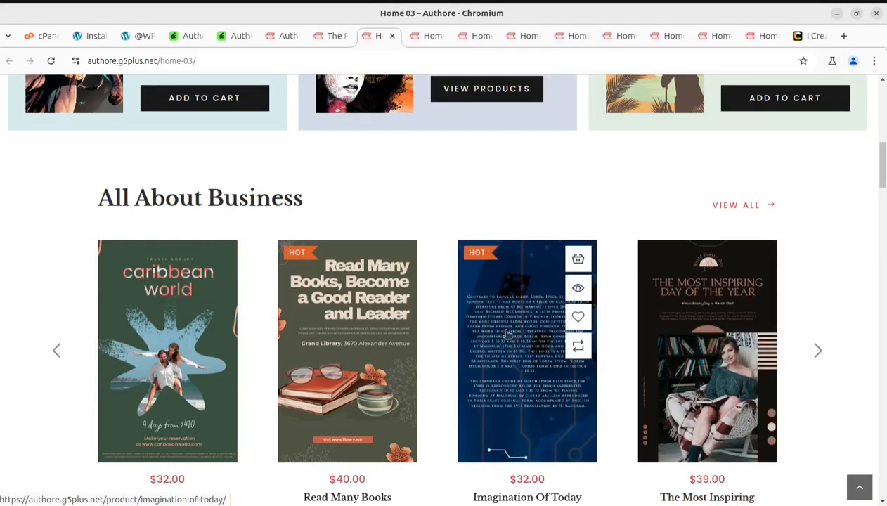
pyautogui.click(498, 328)
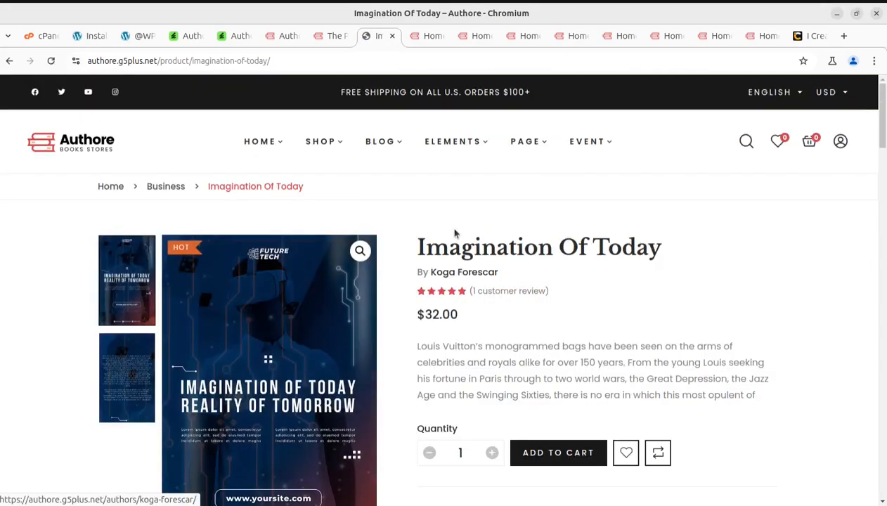
# Step: Switch to the Home 04 demo page and look through its author introduction and book carousel sections
pyautogui.hotkey('ctrl', 'Tab')
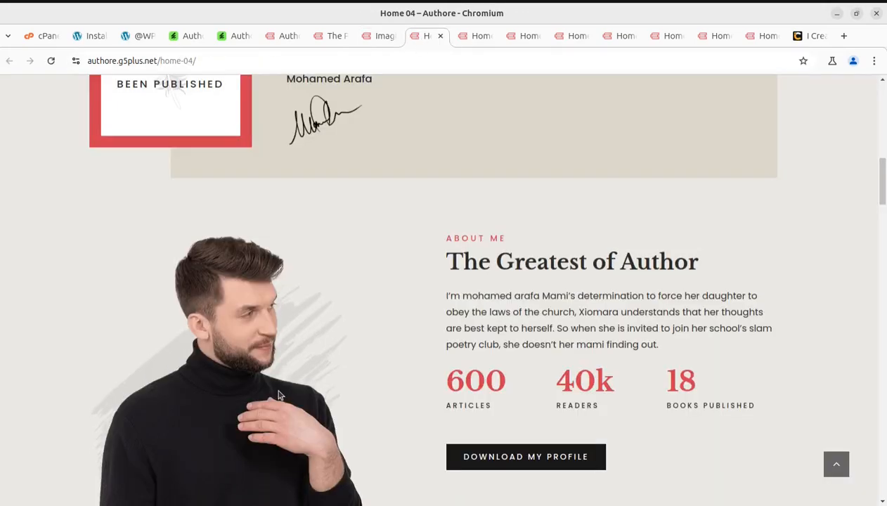
pyautogui.scroll(10, 278, 395)
pyautogui.scroll(-15, 278, 396)
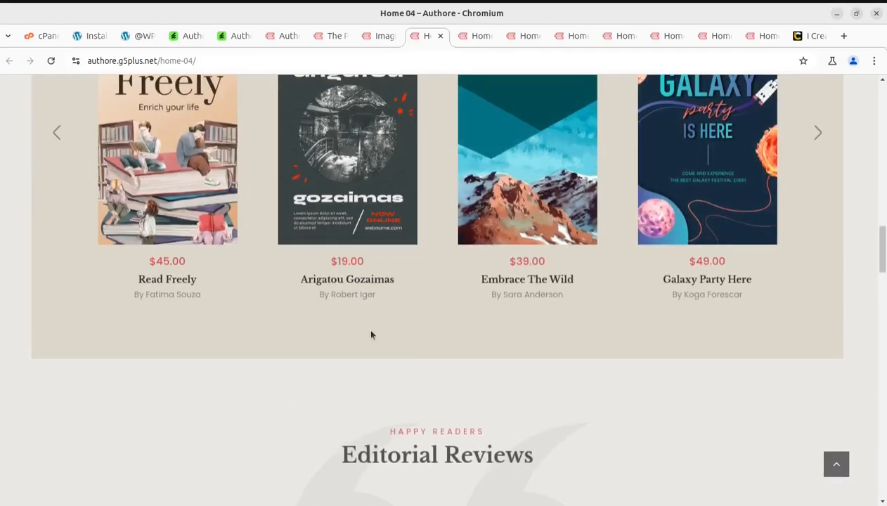
# Step: Switch to the Home 05 demo page, look over its hero and Discover Book sections, and follow the By Now link
pyautogui.click(478, 36)
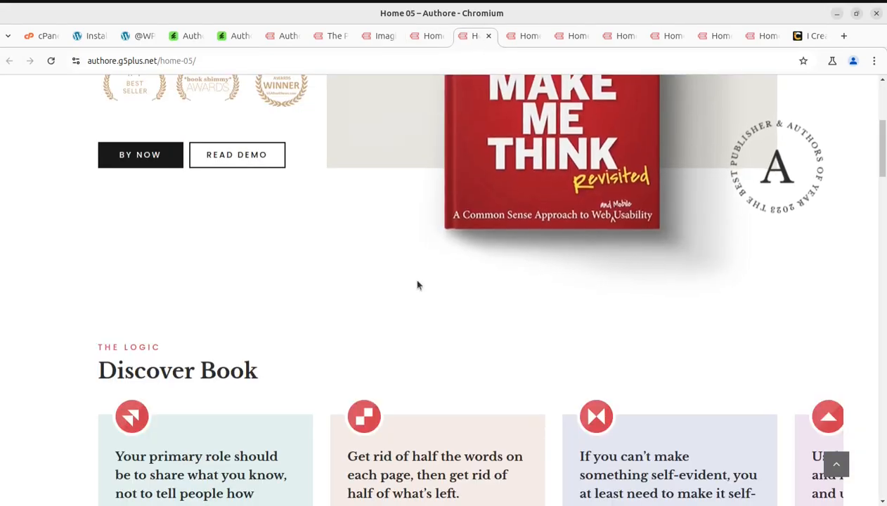
pyautogui.scroll(5, 415, 284)
pyautogui.scroll(-2, 321, 272)
pyautogui.scroll(-3, 321, 273)
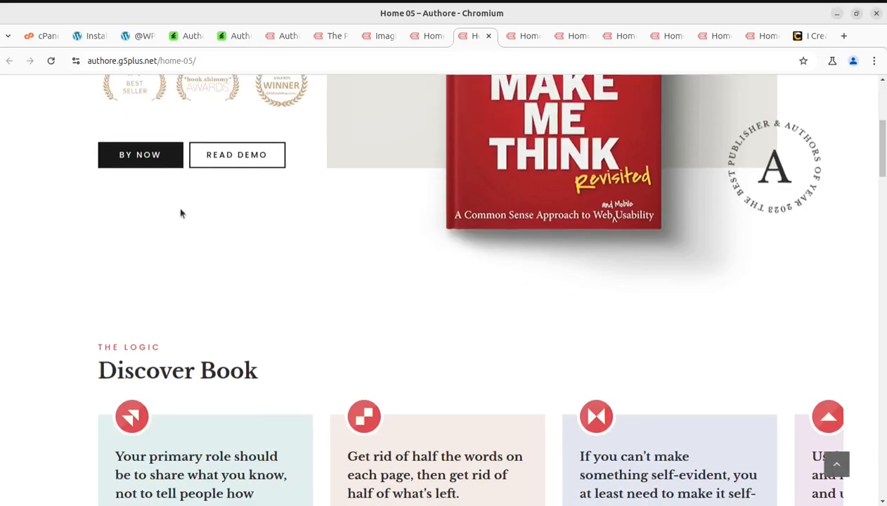
pyautogui.click(139, 154)
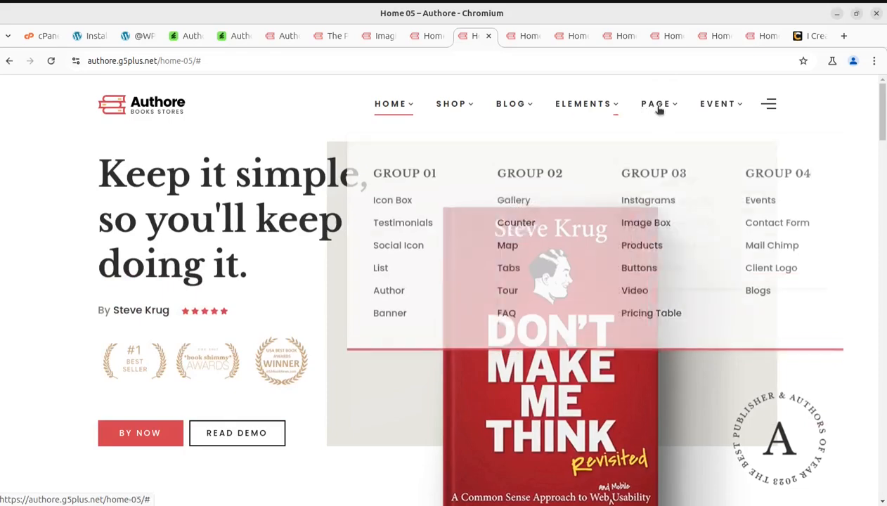
# Step: View the Page submenu of the Home 05 demo, then show and close its About Author side panel
pyautogui.moveTo(660, 109)
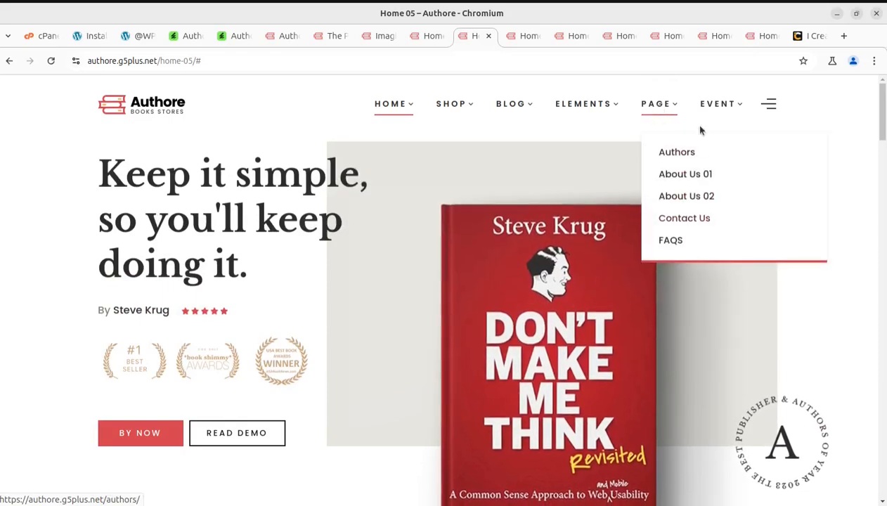
pyautogui.click(771, 104)
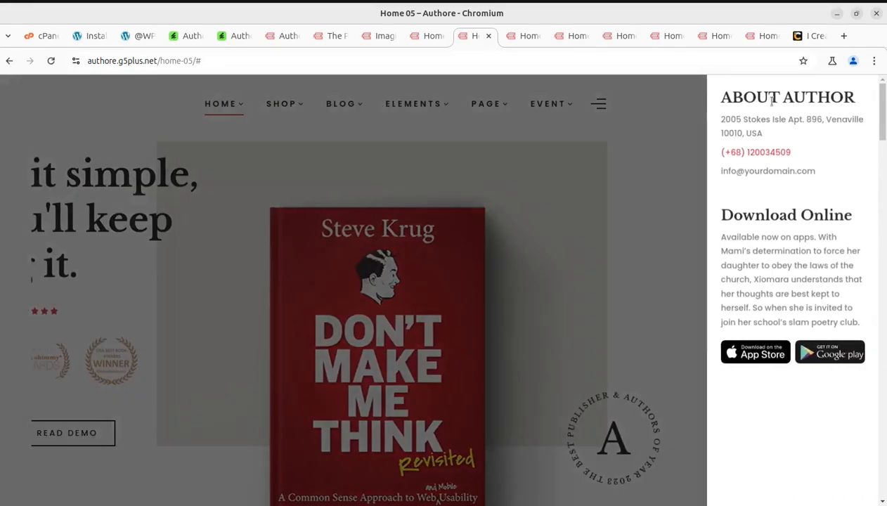
pyautogui.click(665, 189)
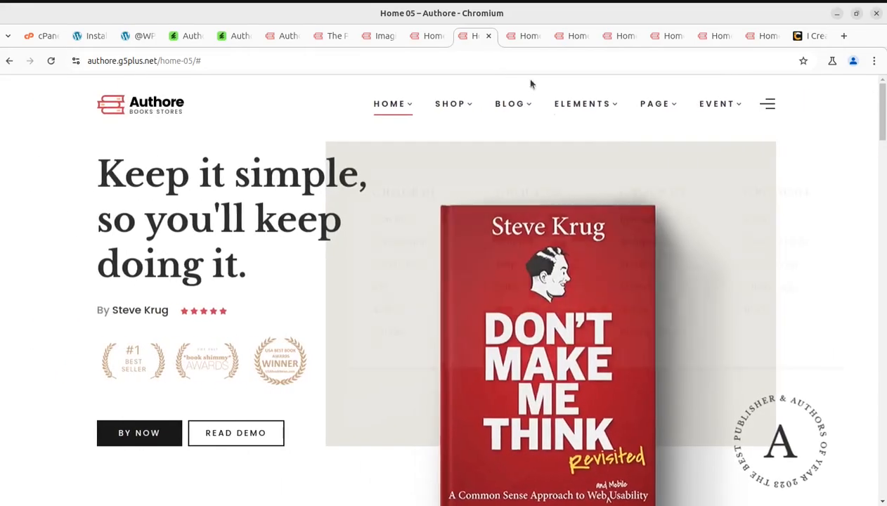
# Step: View the hero sections of the Home 06 and Home 07 demo pages
pyautogui.click(530, 35)
pyautogui.scroll(5, 361, 333)
pyautogui.scroll(5, 361, 332)
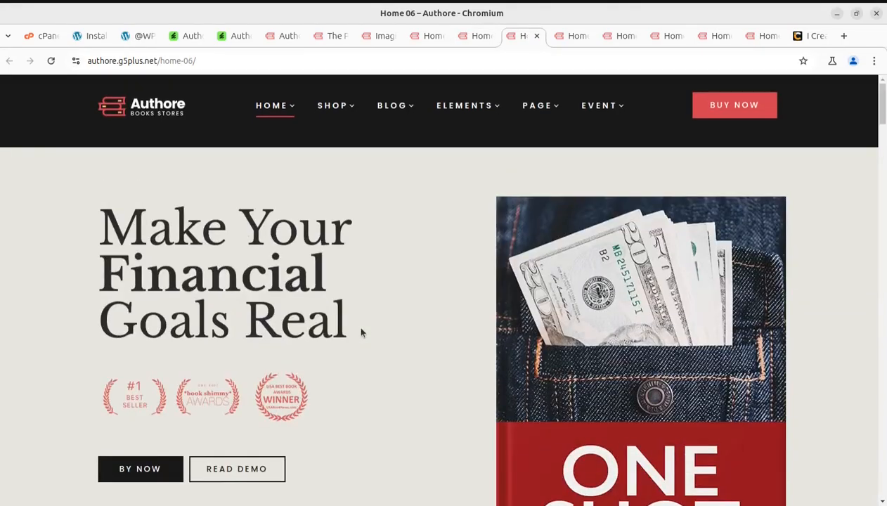
pyautogui.click(571, 36)
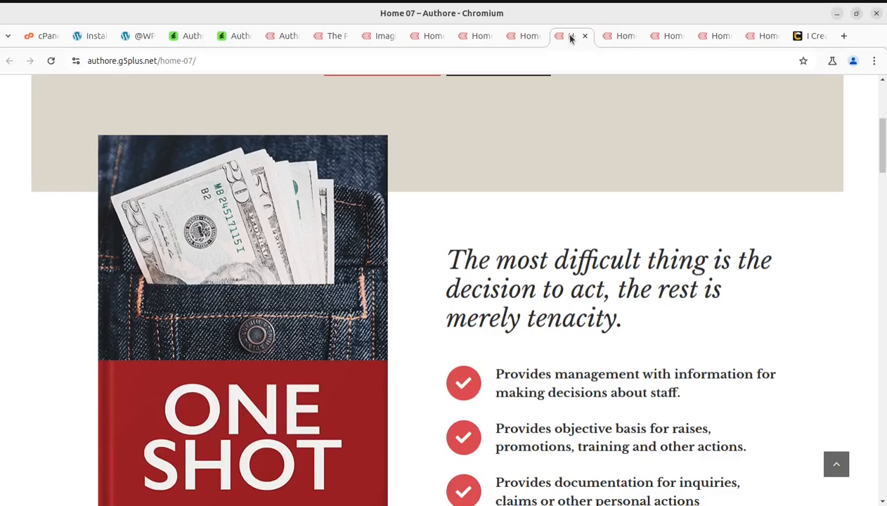
pyautogui.scroll(5, 386, 391)
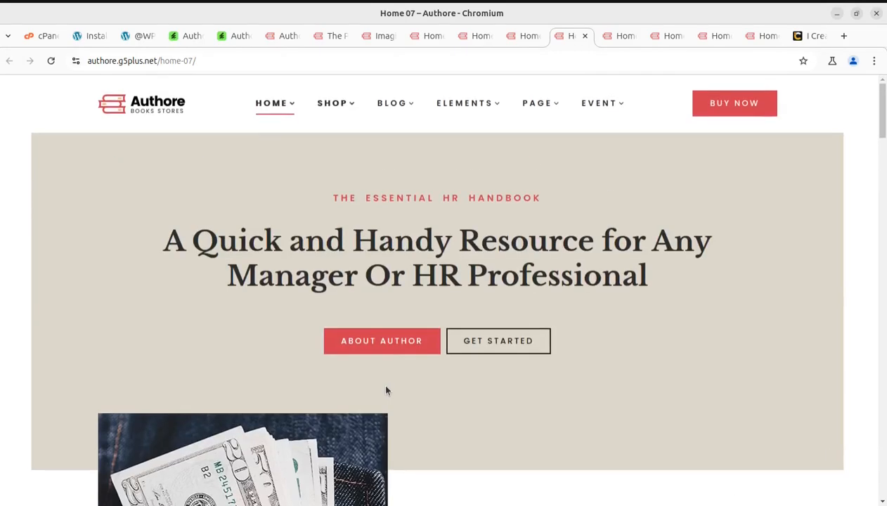
# Step: Look through the book sections of the Home 08 demo page and the Featured Books section of Home 09
pyautogui.click(619, 37)
pyautogui.scroll(-5, 502, 370)
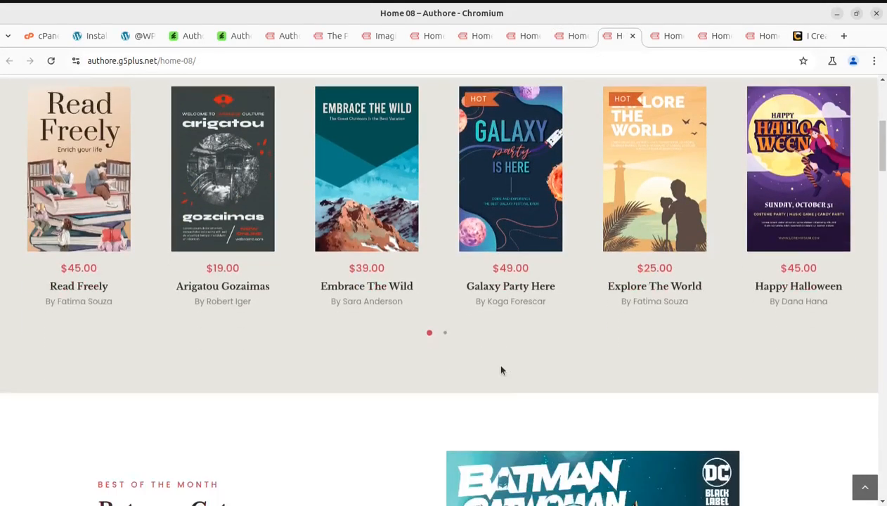
pyautogui.scroll(-4, 472, 417)
pyautogui.click(668, 36)
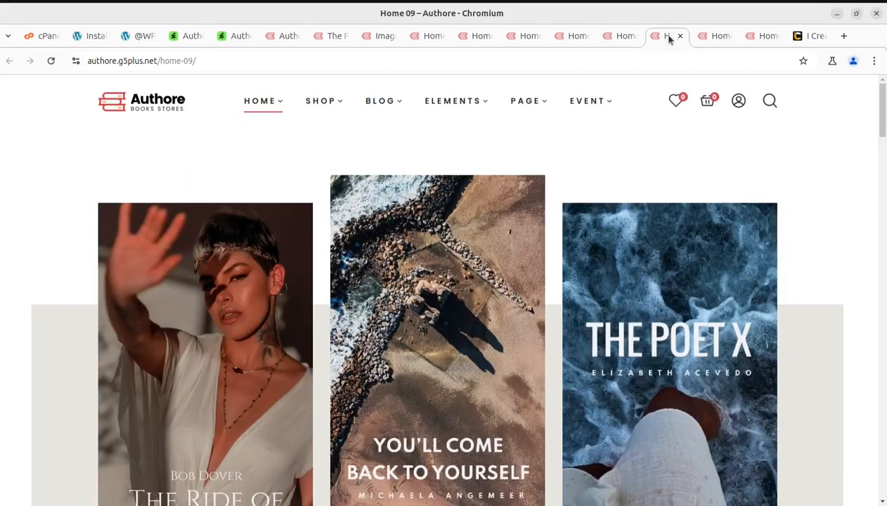
pyautogui.scroll(-10, 549, 386)
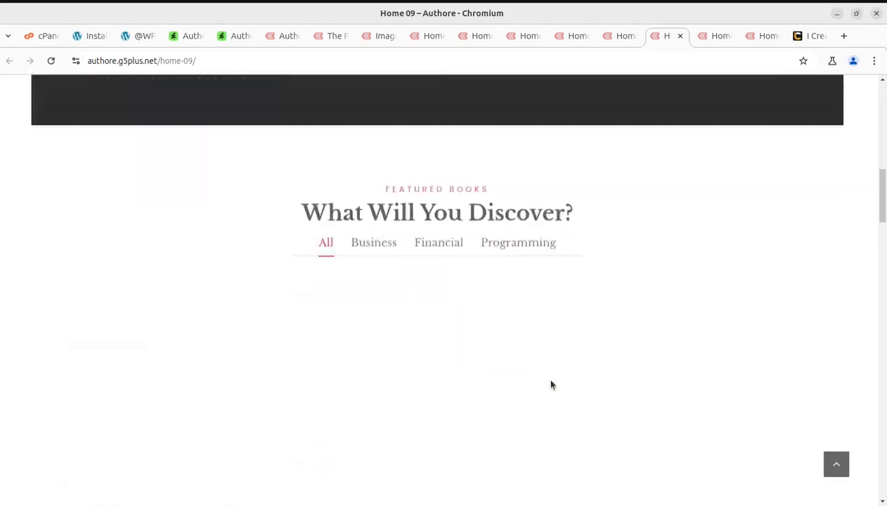
# Step: Look through the Authore Home 12 demo page from its featured book banner to the Editorial Reviews section
pyautogui.click(707, 37)
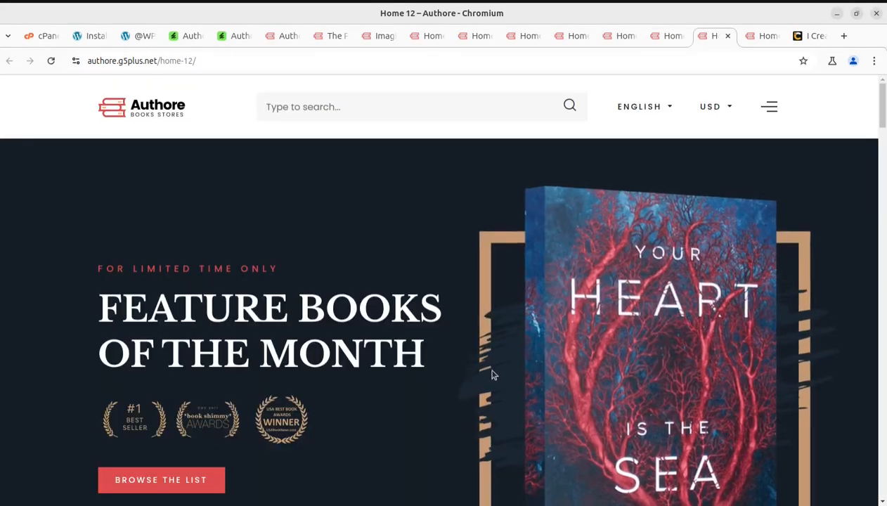
pyautogui.scroll(-3, 492, 372)
pyautogui.scroll(3, 492, 373)
pyautogui.scroll(-7, 188, 352)
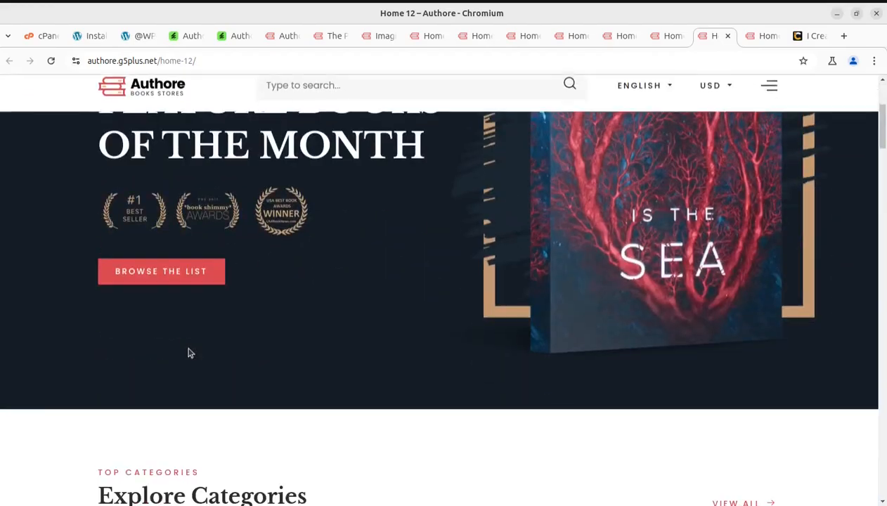
pyautogui.scroll(-4, 188, 353)
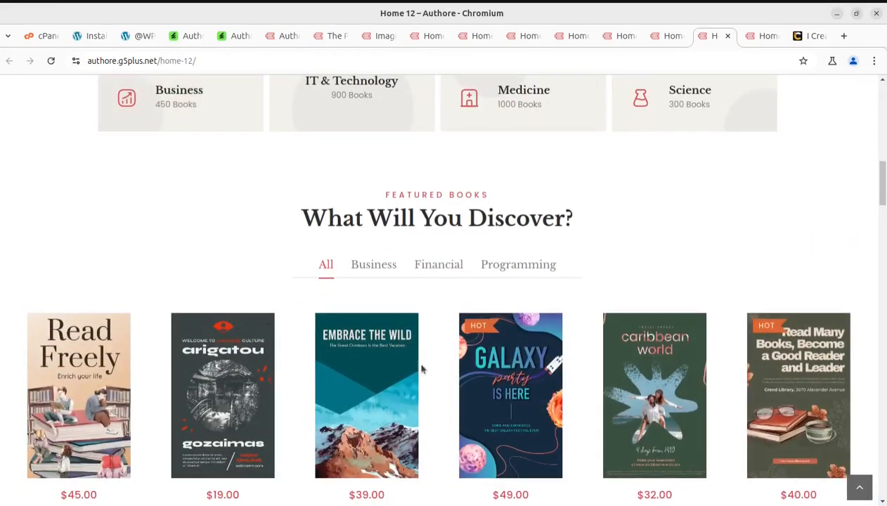
pyautogui.scroll(-3, 351, 376)
pyautogui.scroll(-5, 300, 385)
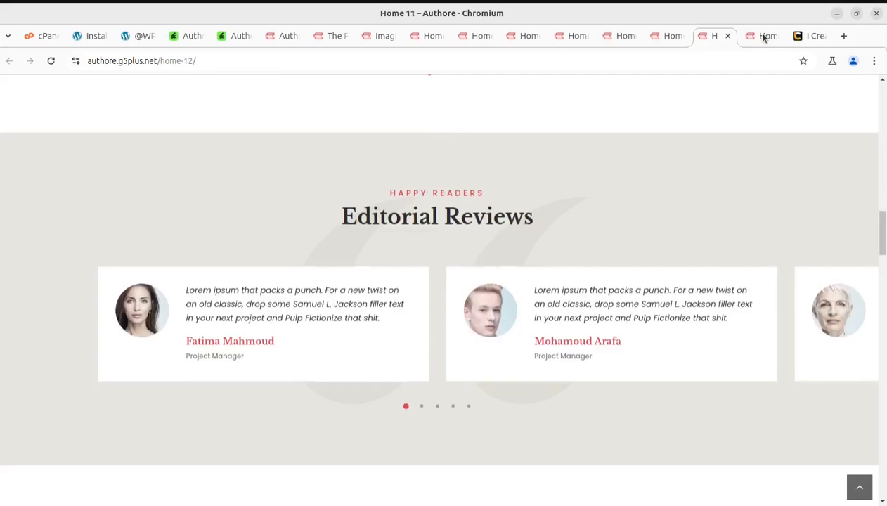
# Step: Look through the Home 11 demo down to its Bestsellers section, and check the demo import's progress in WordPress
pyautogui.click(764, 36)
pyautogui.scroll(-8, 449, 324)
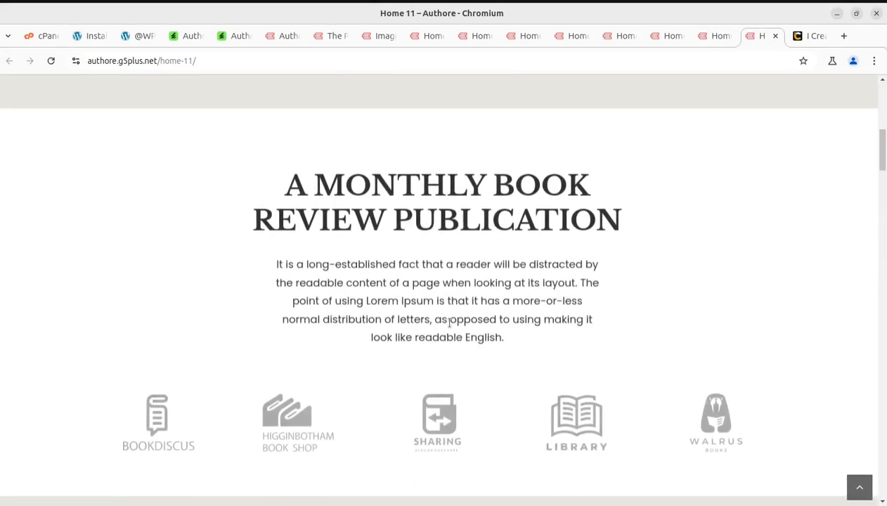
pyautogui.scroll(-5, 449, 322)
pyautogui.moveTo(362, 336)
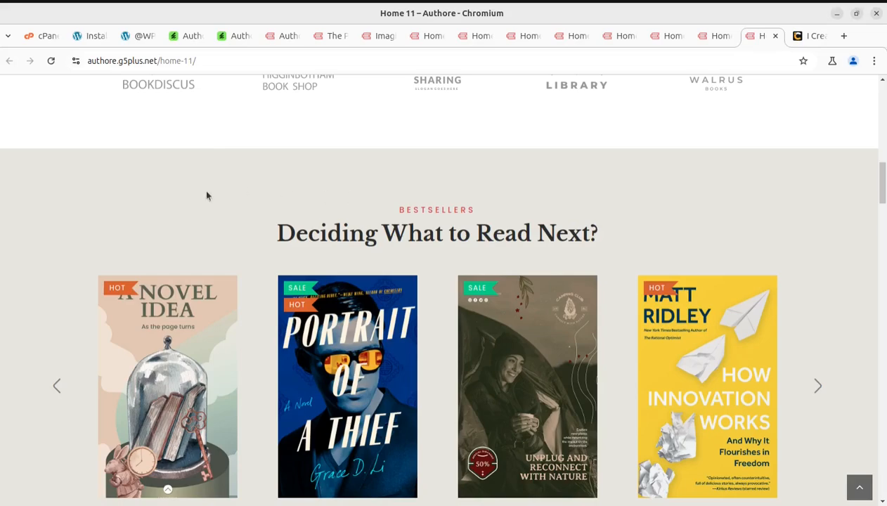
pyautogui.click(92, 36)
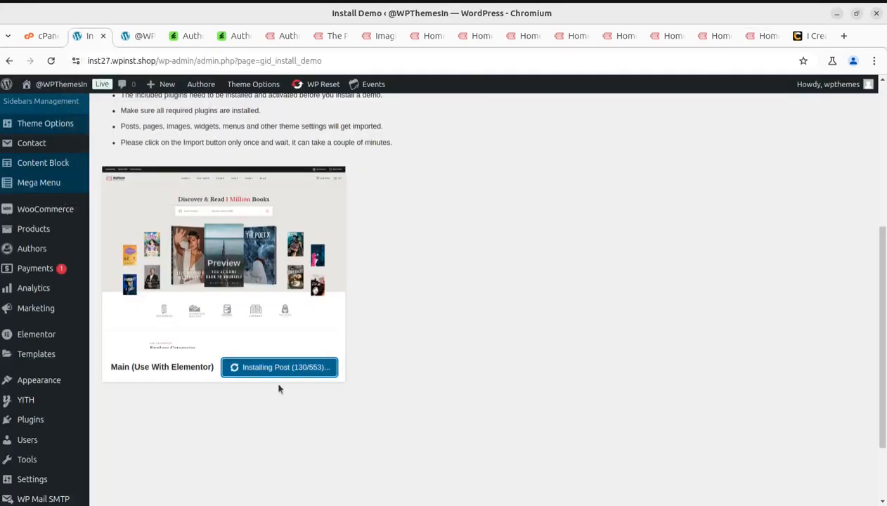
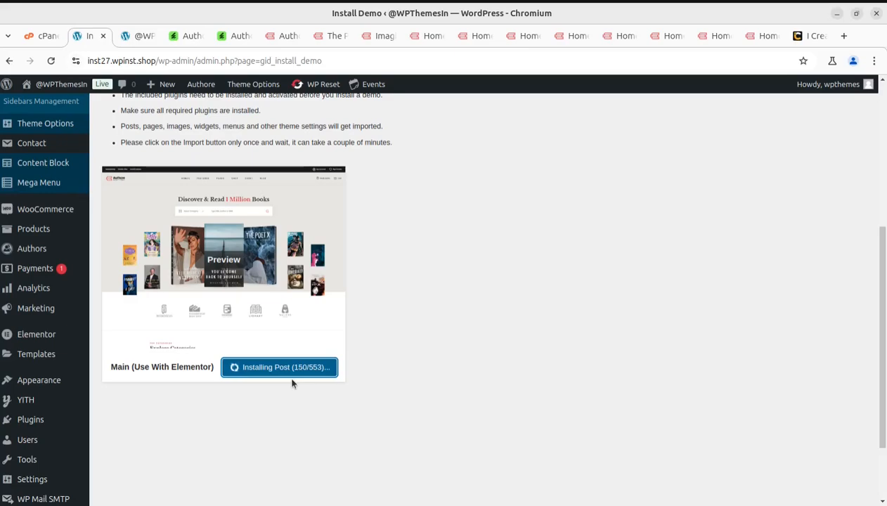
# Step: View the Authore landing page, The Port X and Imagination Of Today product pages, and the Home 04 demo
pyautogui.click(283, 36)
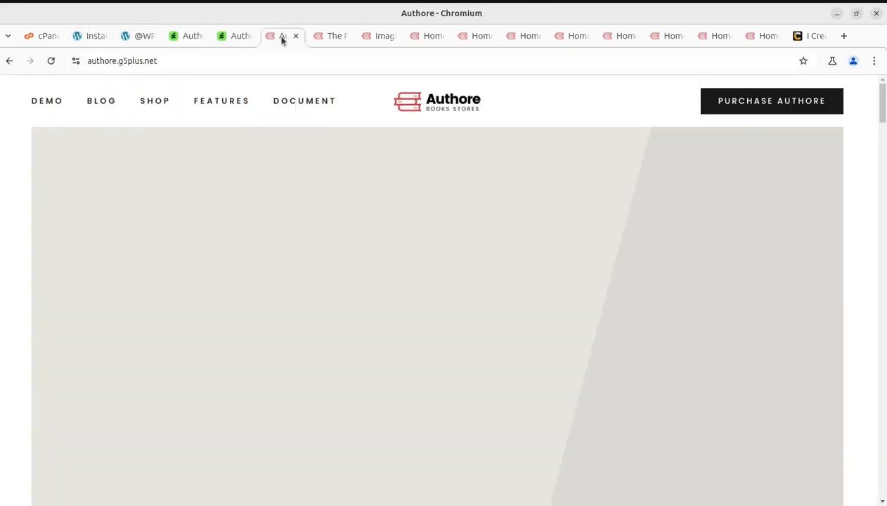
pyautogui.click(330, 36)
pyautogui.click(377, 39)
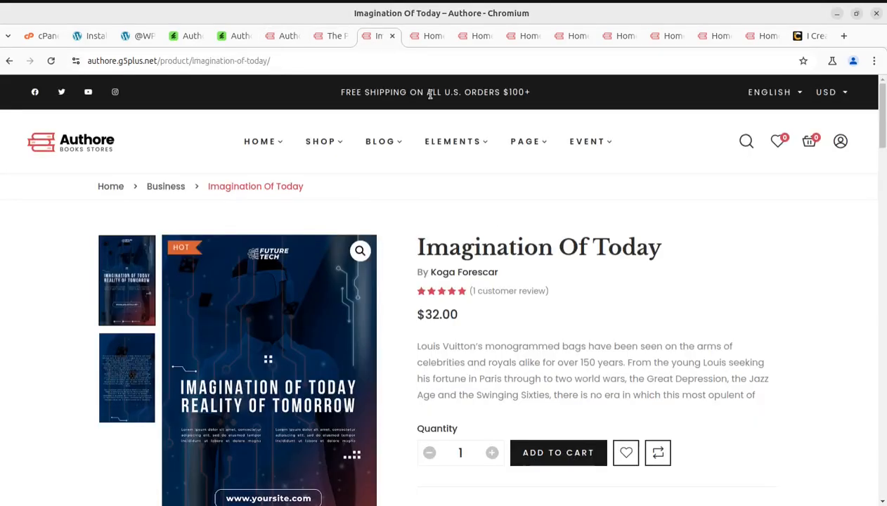
pyautogui.click(416, 39)
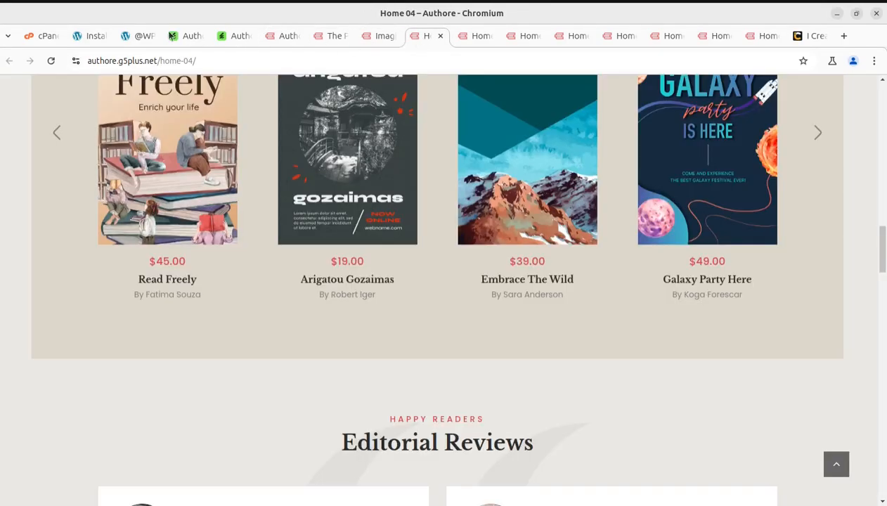
# Step: Return to the WordPress Install Demo page and review the import's progress and the notes about installing demo data
pyautogui.click(95, 38)
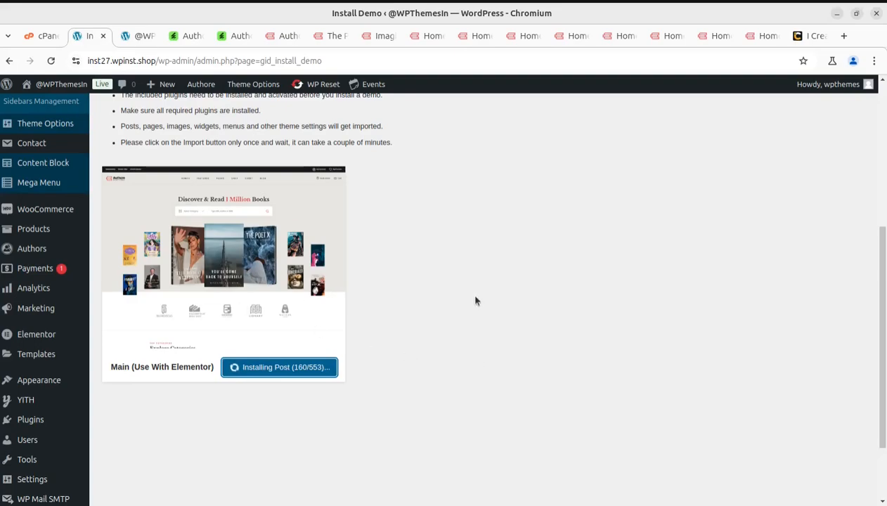
pyautogui.scroll(4, 475, 301)
pyautogui.scroll(-3, 476, 301)
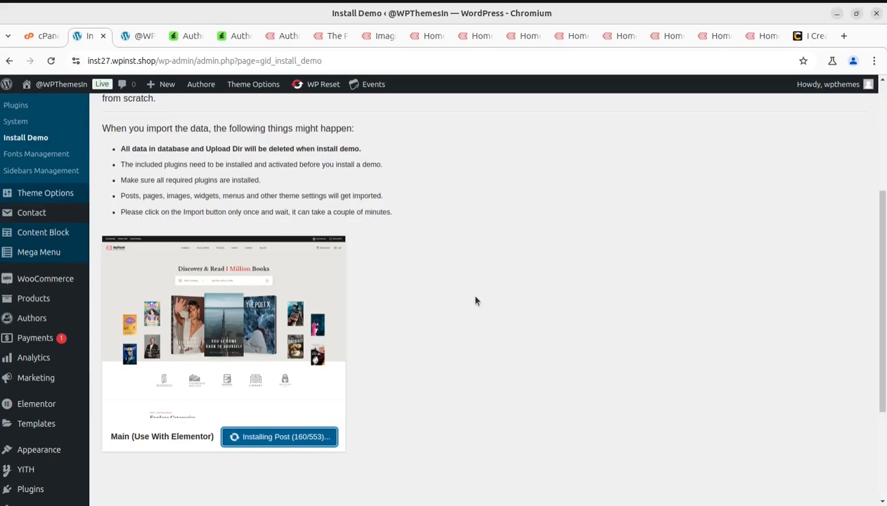
pyautogui.scroll(3, 475, 301)
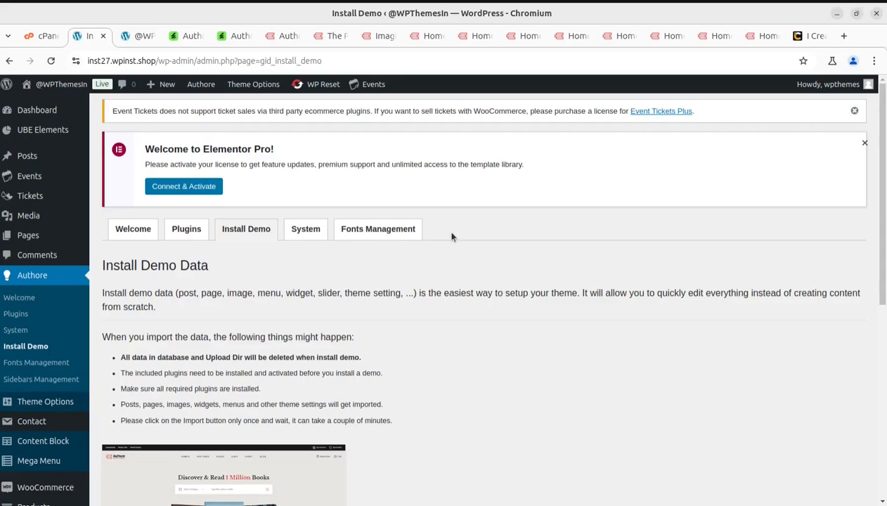
# Step: Examine the top of The Port X product page and the book and About Me sections of the Home 04 demo
pyautogui.click(332, 37)
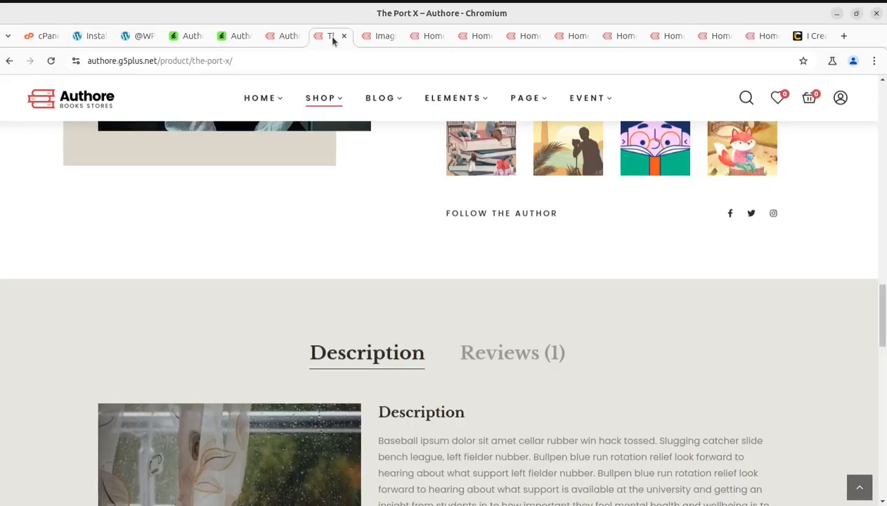
pyautogui.scroll(20, 369, 317)
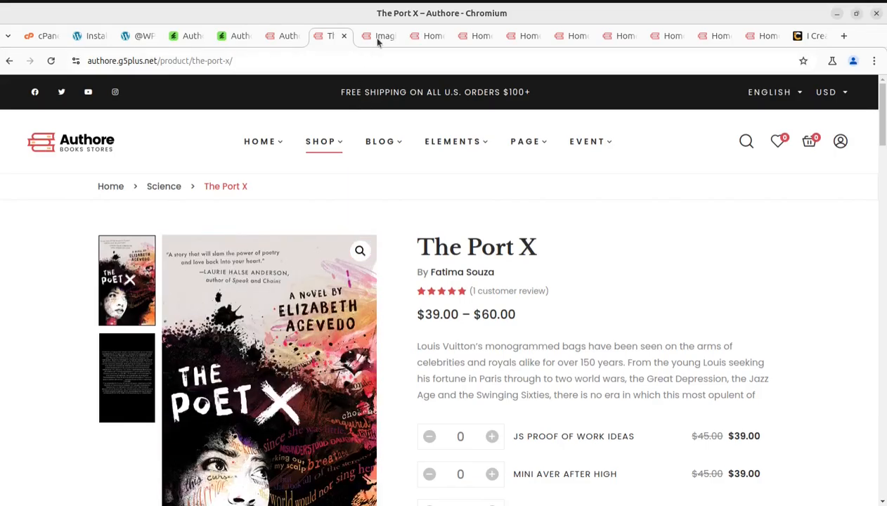
pyautogui.click(379, 40)
pyautogui.click(426, 37)
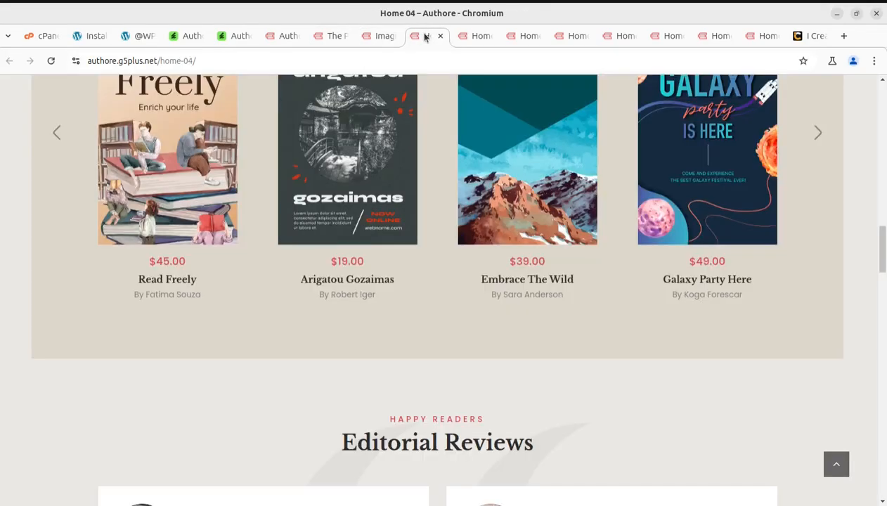
pyautogui.scroll(4, 334, 400)
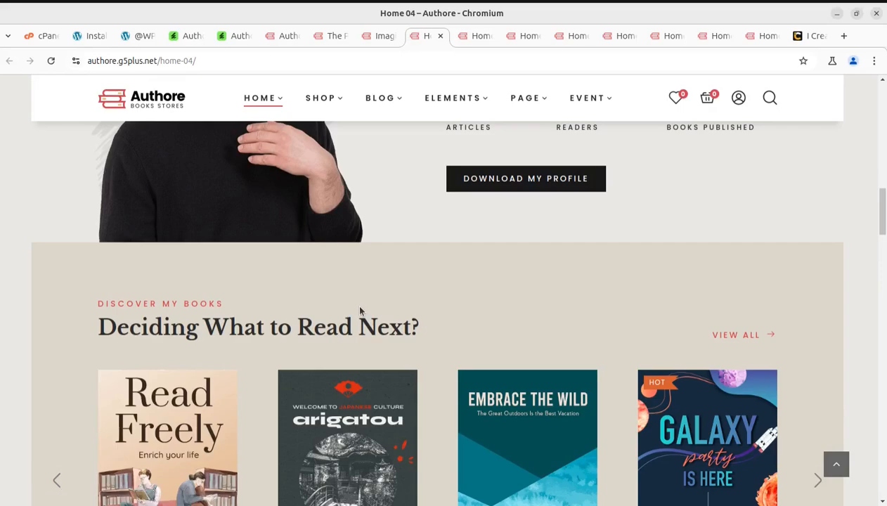
pyautogui.scroll(4, 360, 284)
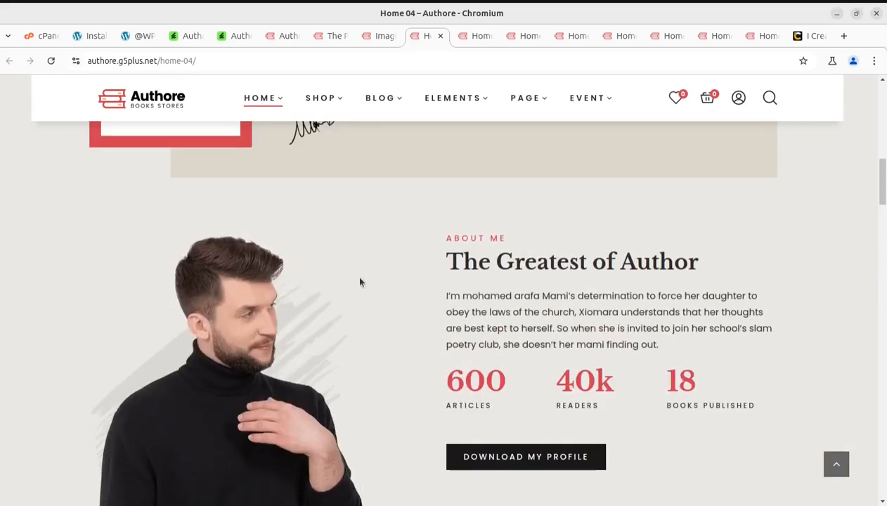
# Step: Compare the opening banners of the Home 05, Home 06 and Home 07 demos
pyautogui.click(476, 35)
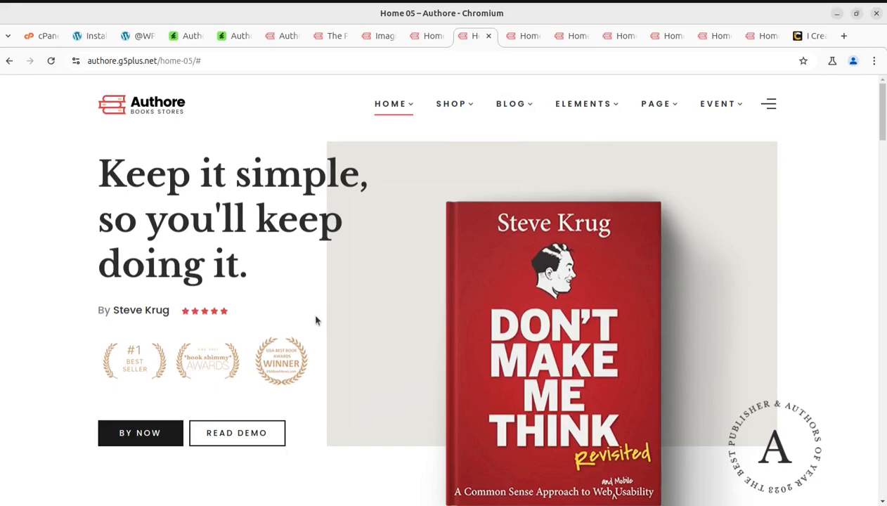
pyautogui.click(520, 36)
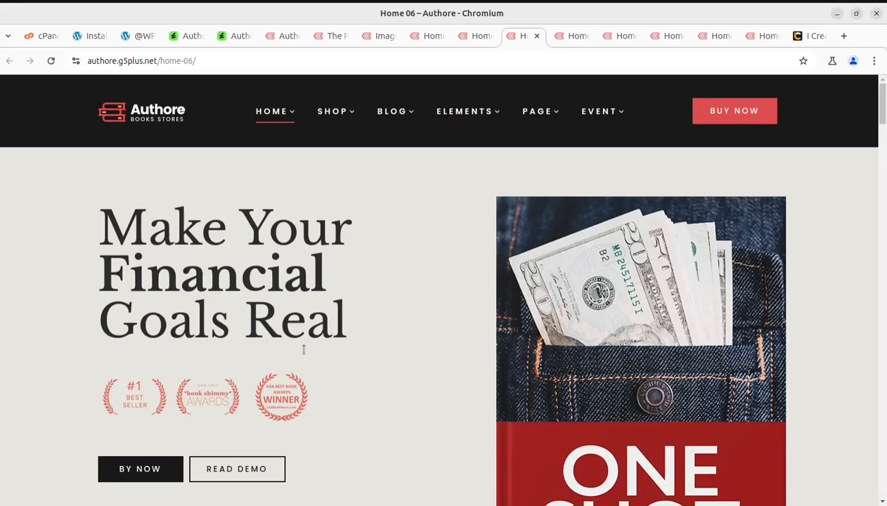
pyautogui.click(568, 39)
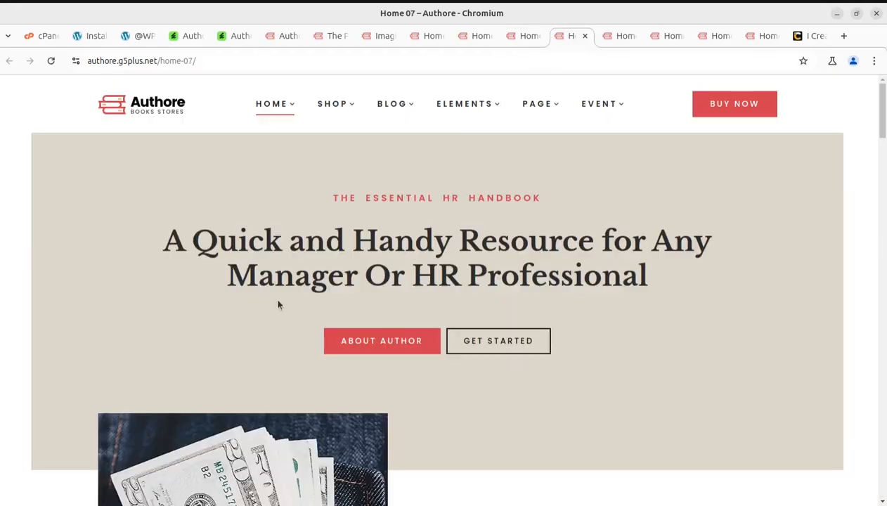
# Step: View the i-Create website's support chat, close it, and look through the homepage down to the Create Something Amazing Together section
pyautogui.click(802, 37)
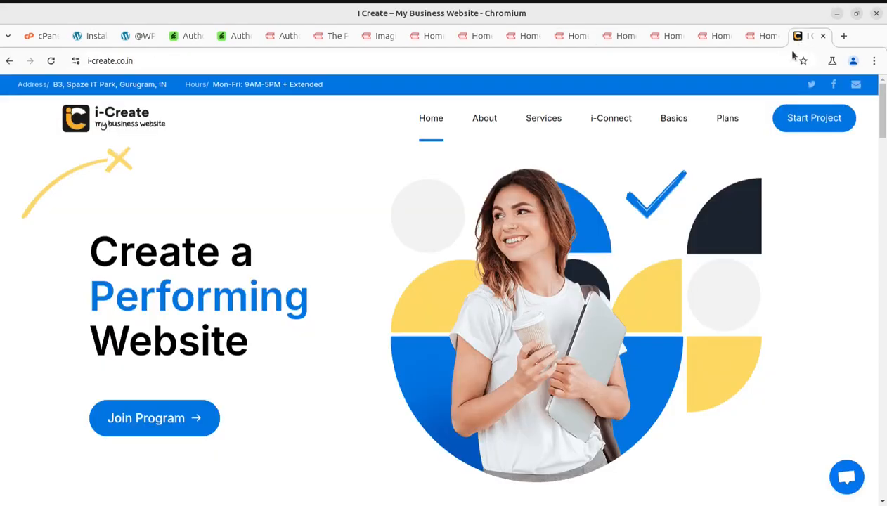
pyautogui.click(846, 478)
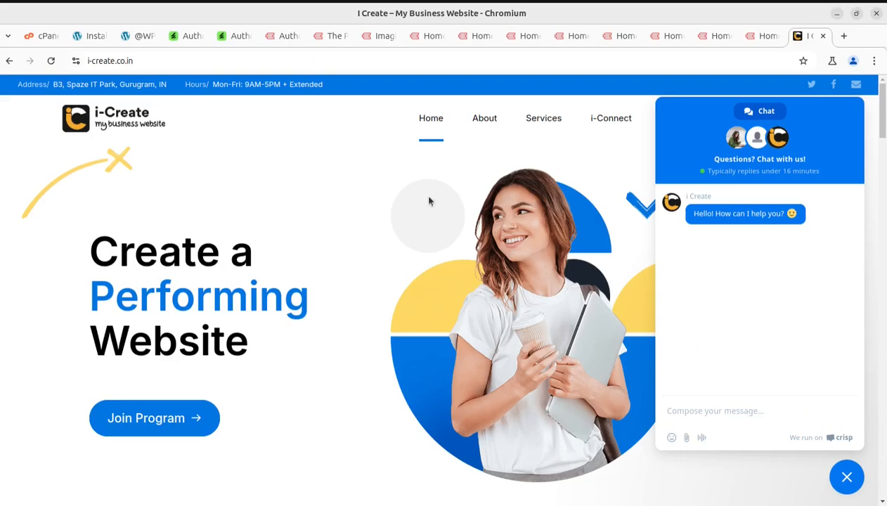
pyautogui.click(847, 476)
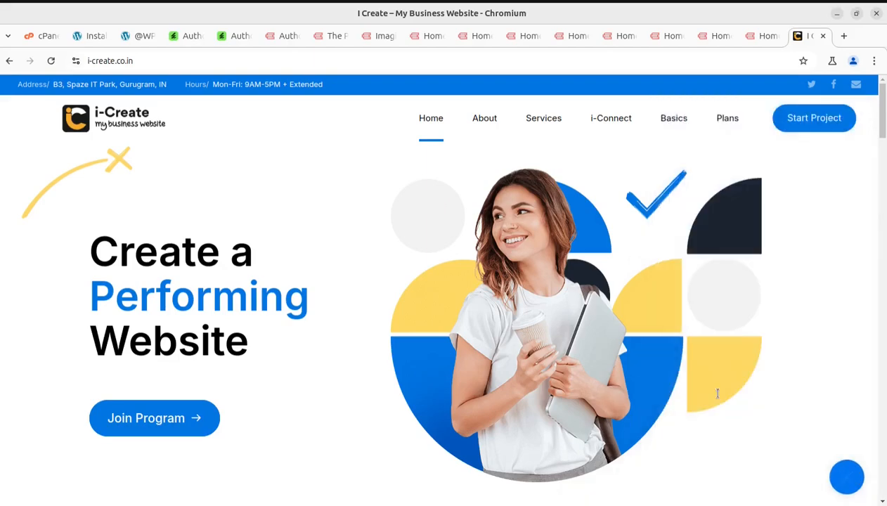
pyautogui.scroll(-4, 656, 204)
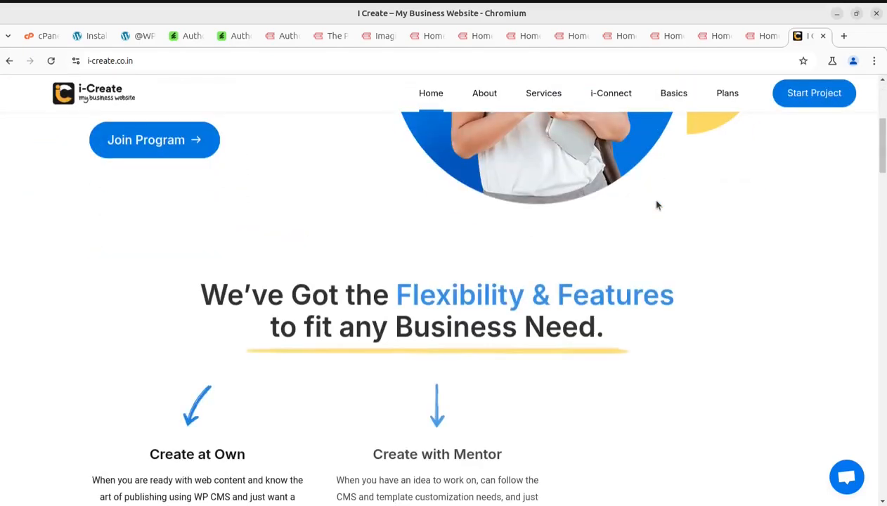
pyautogui.scroll(-4, 656, 204)
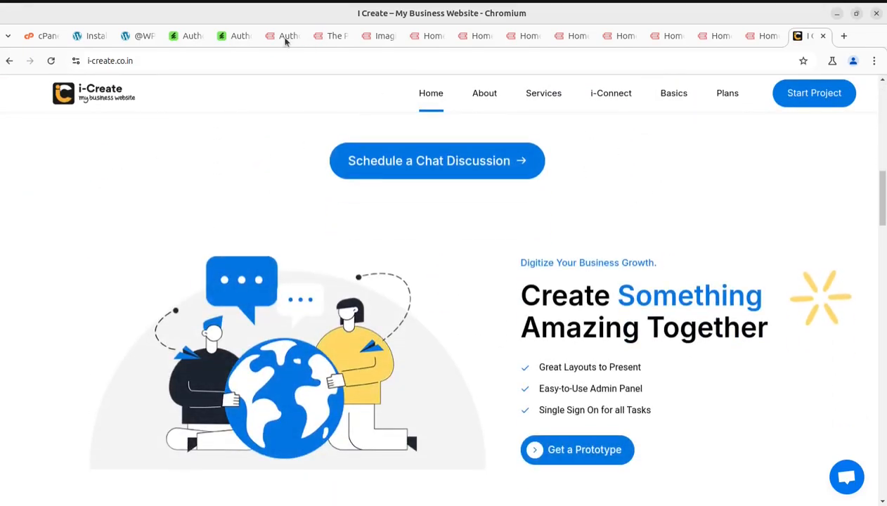
# Step: Return to the WordPress Install Demo page and acknowledge the completion notice for the Main (Use With Elementor) demo import
pyautogui.click(280, 38)
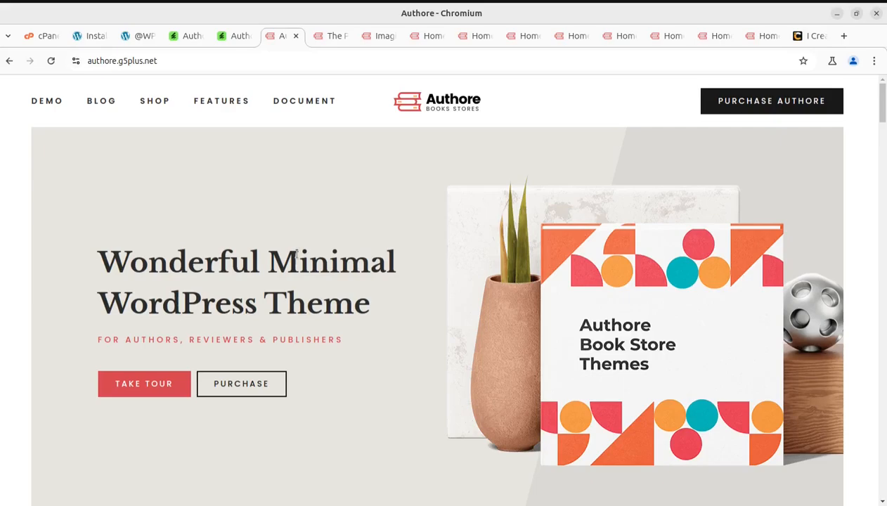
pyautogui.click(88, 38)
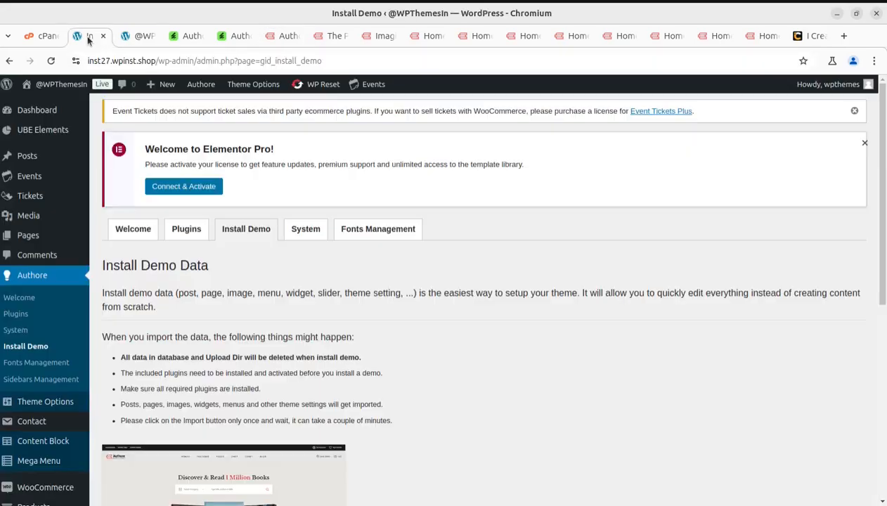
pyautogui.scroll(-4, 436, 307)
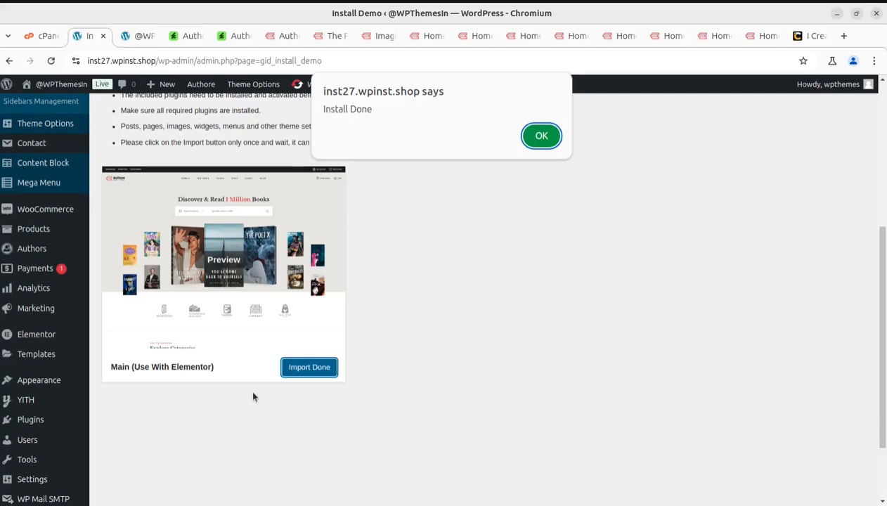
pyautogui.click(539, 141)
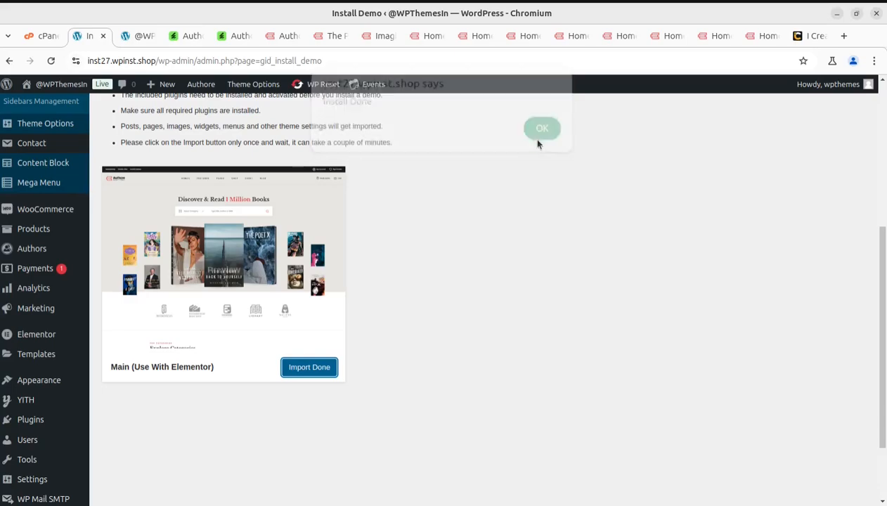
pyautogui.scroll(4, 429, 351)
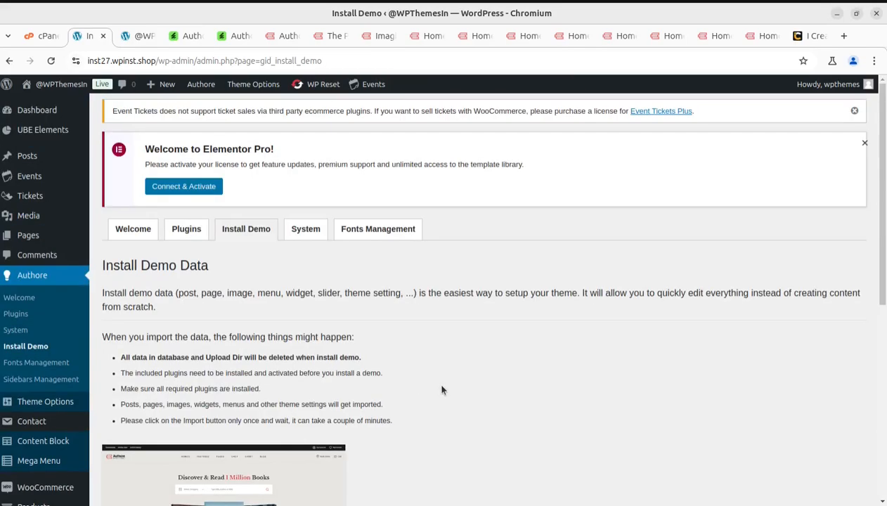
pyautogui.click(134, 36)
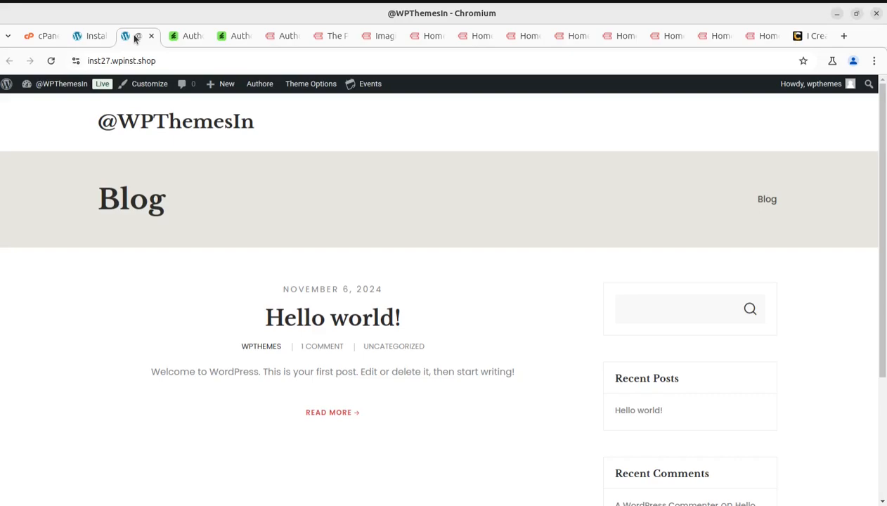
pyautogui.click(52, 62)
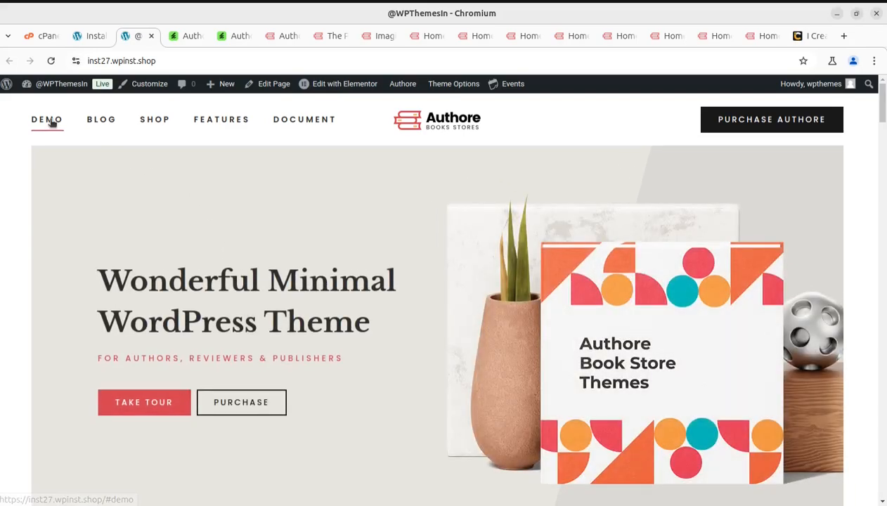
pyautogui.scroll(-10, 410, 169)
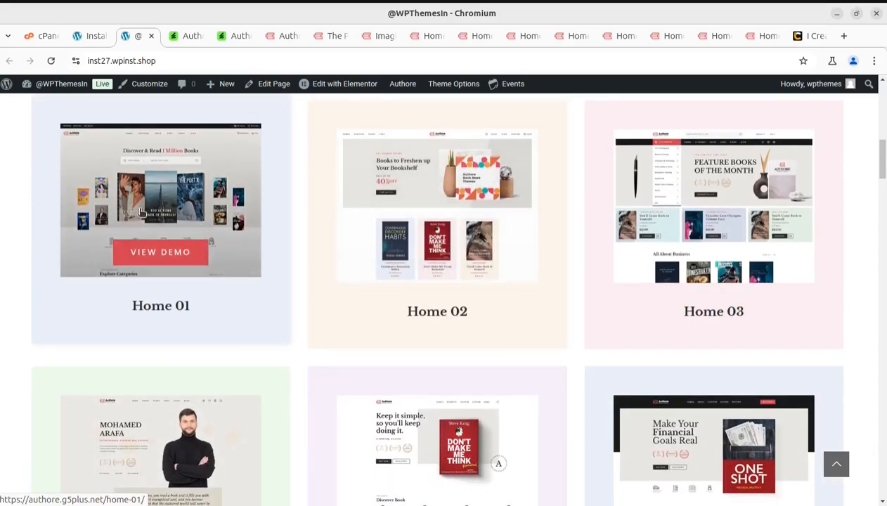
# Step: Open the Home 01 demo from the imported front page's thumbnails and view its opening book banner
pyautogui.click(146, 257)
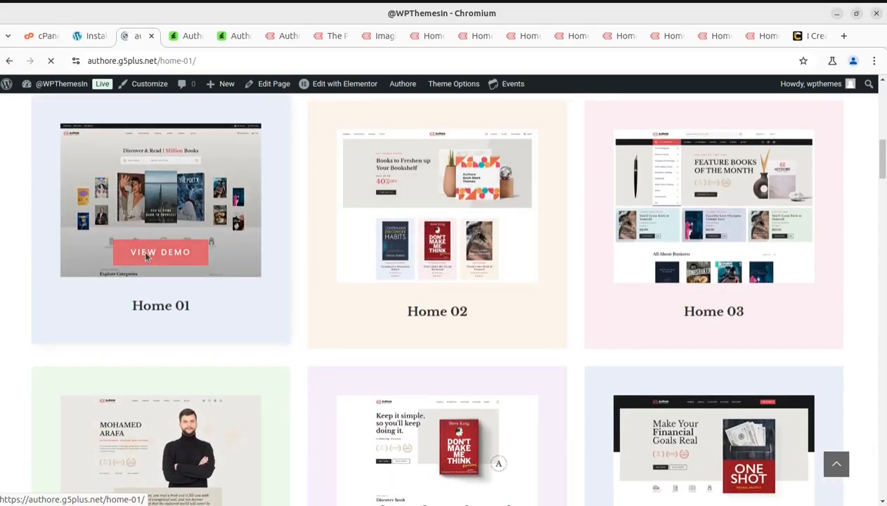
pyautogui.scroll(-3, 429, 284)
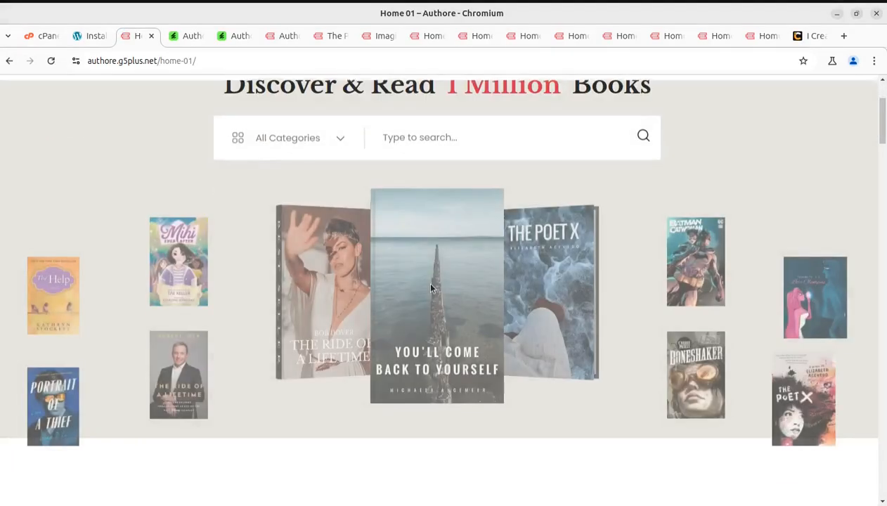
pyautogui.scroll(3, 424, 279)
# Step: Open the Home 12 demo and view its opening banner and full-screen navigation menu
pyautogui.moveTo(257, 140)
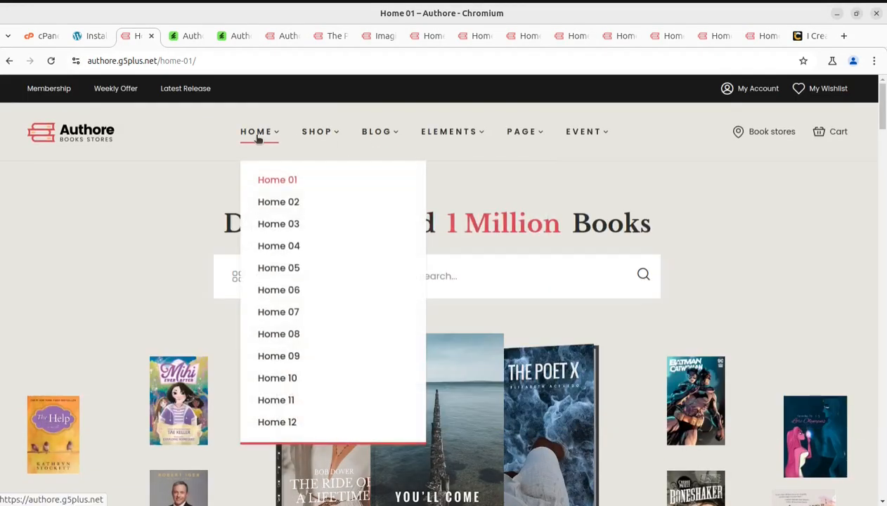
pyautogui.click(287, 422)
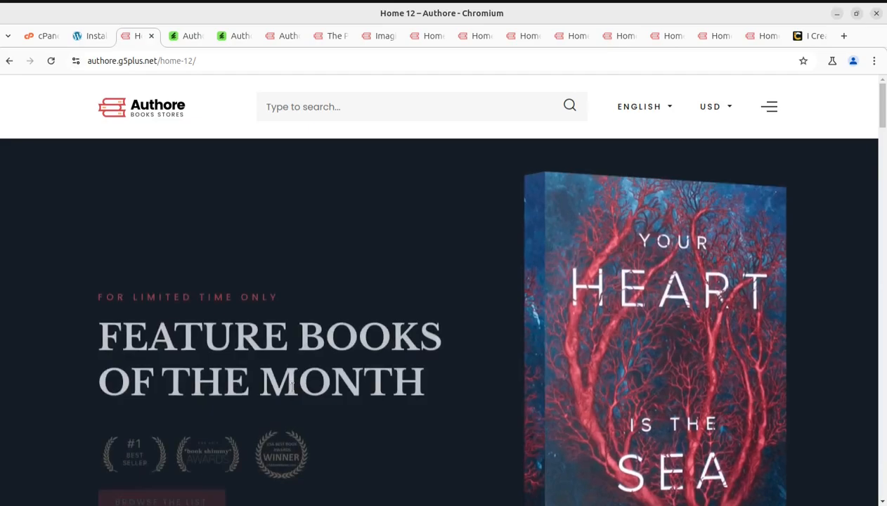
pyautogui.scroll(-3, 293, 390)
pyautogui.scroll(3, 294, 392)
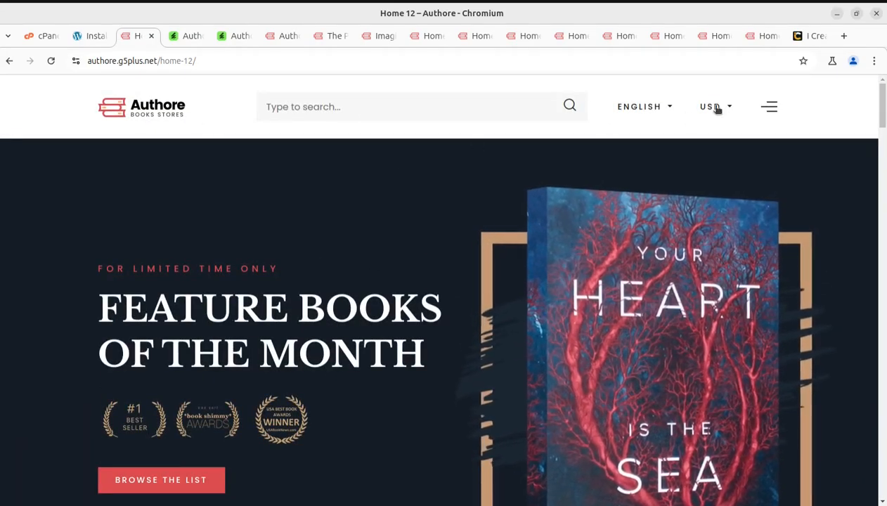
pyautogui.click(768, 108)
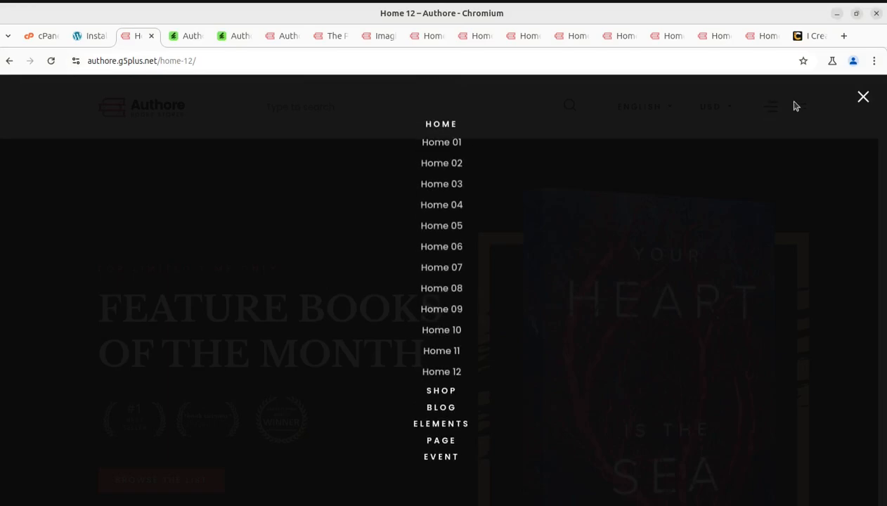
pyautogui.click(864, 96)
# Step: Look through the Home 12 demo from Explore Categories down to Editorial Reviews, and return to its opening banner
pyautogui.scroll(-10, 302, 213)
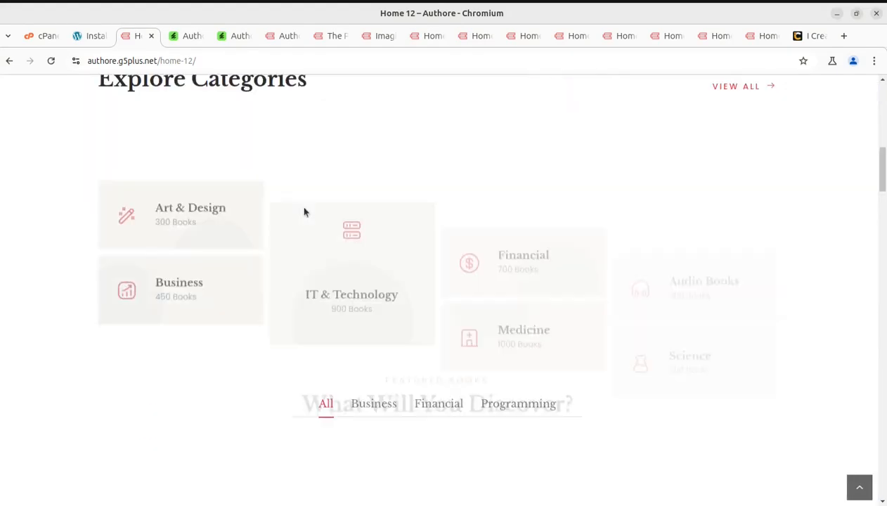
pyautogui.scroll(-4, 304, 212)
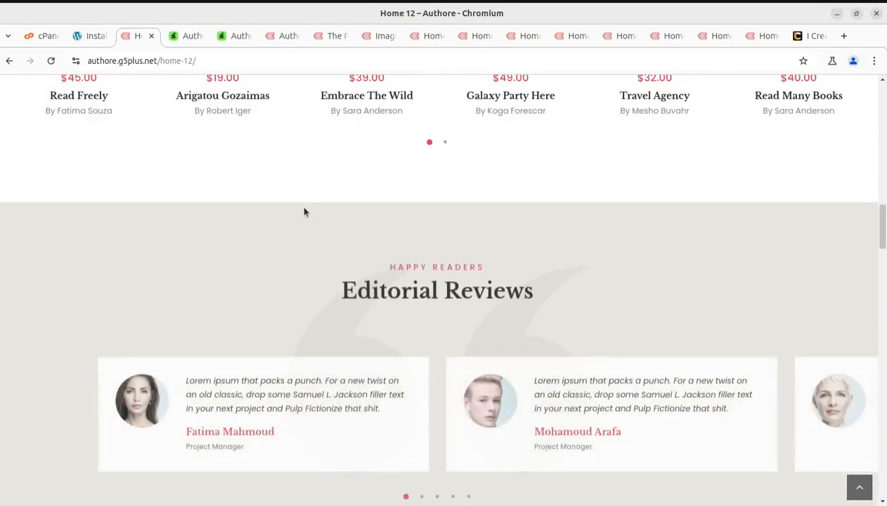
pyautogui.scroll(-3, 303, 210)
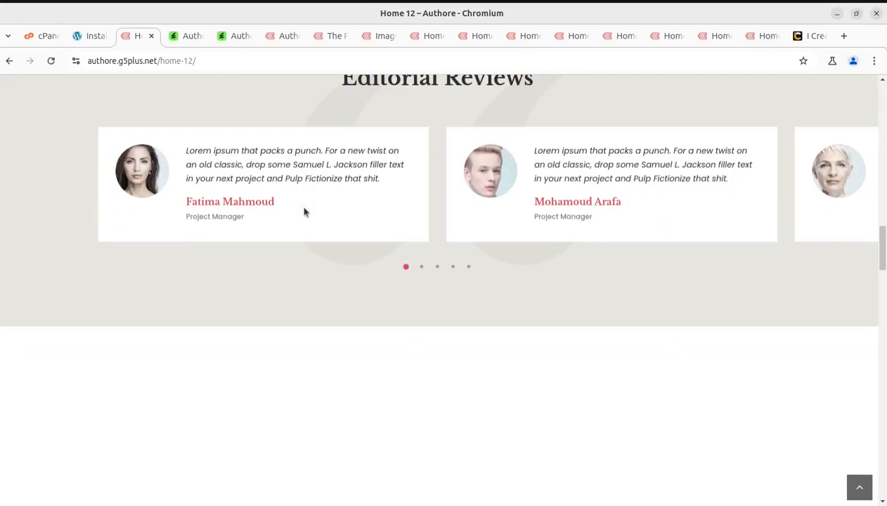
pyautogui.scroll(10, 237, 175)
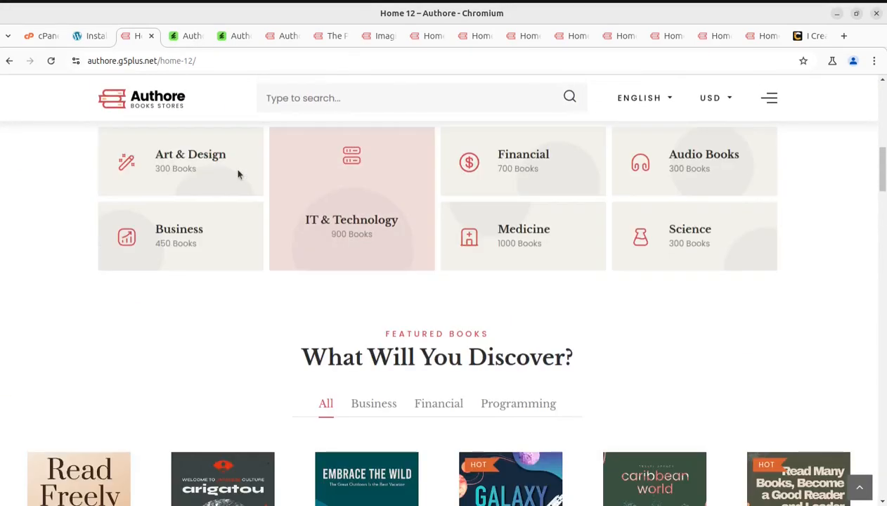
pyautogui.click(92, 36)
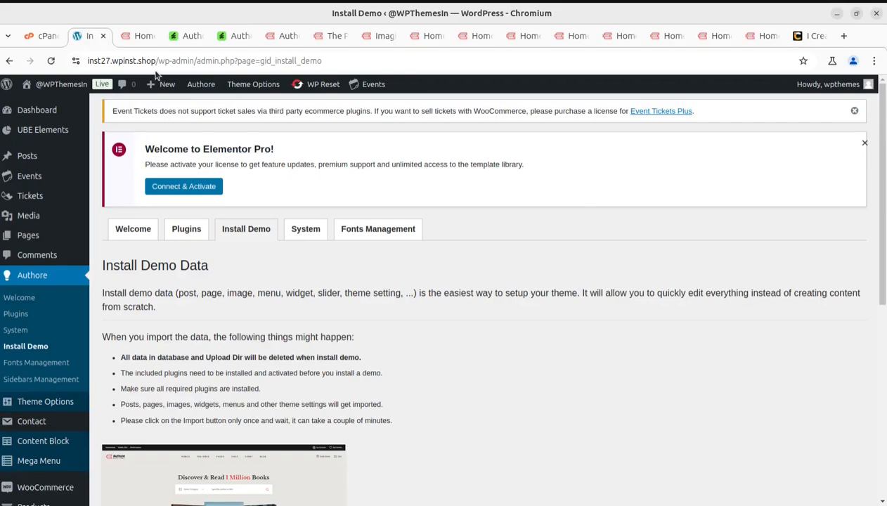
pyautogui.click(135, 37)
pyautogui.scroll(10, 200, 224)
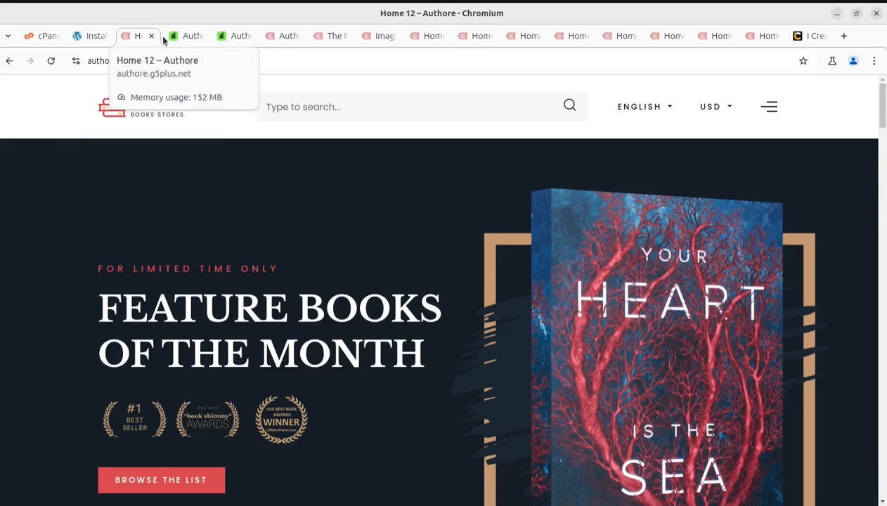
# Step: Review the Authore theme's ThemeForest listing, checking the license offer and highlighting the Power Elite Author badge
pyautogui.click(185, 35)
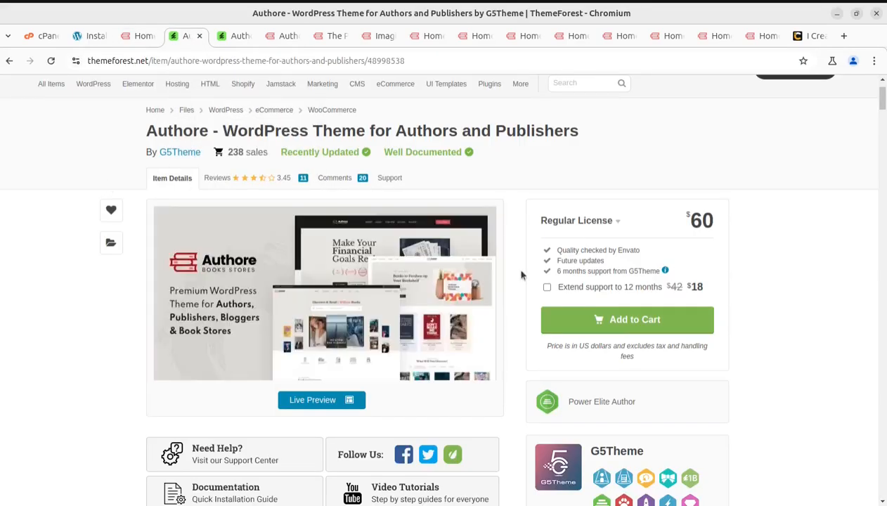
pyautogui.scroll(-3, 555, 274)
pyautogui.moveTo(654, 267); pyautogui.dragTo(567, 262)
pyautogui.scroll(1, 699, 289)
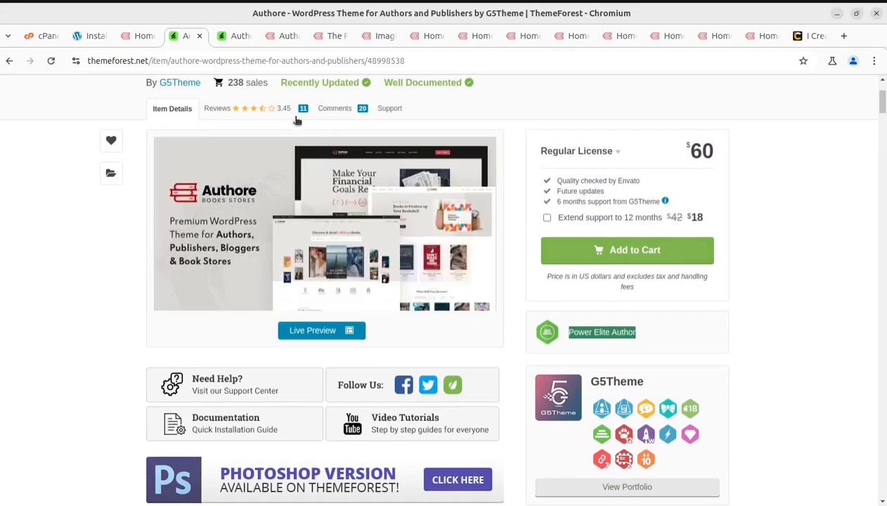
# Step: Clear the Form Submissions, Event Tickets, Elementor and welcome notices from the WordPress dashboard, and start the WooCommerce database update
pyautogui.click(91, 36)
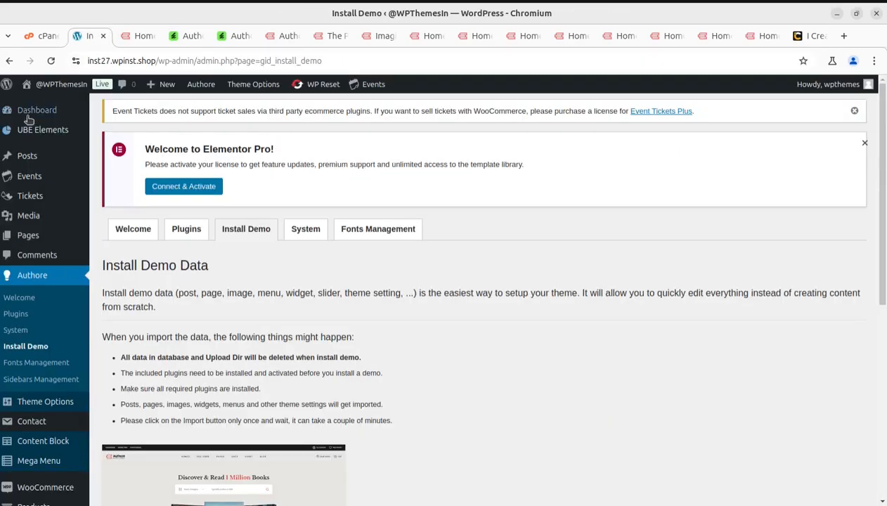
pyautogui.click(28, 114)
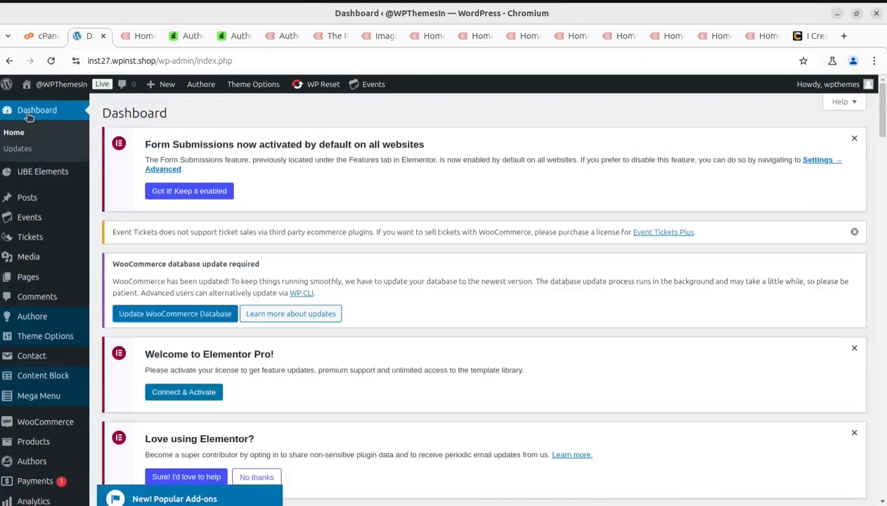
pyautogui.click(854, 139)
pyautogui.click(854, 138)
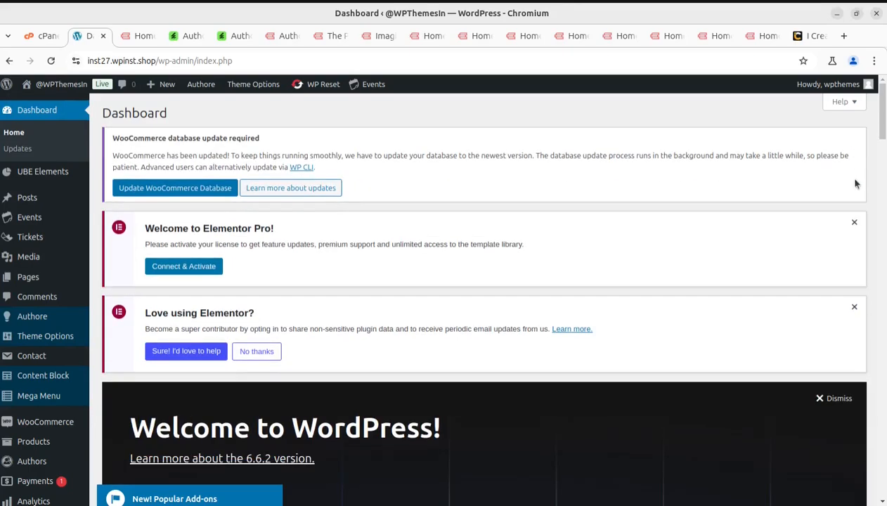
pyautogui.click(854, 222)
pyautogui.click(854, 222)
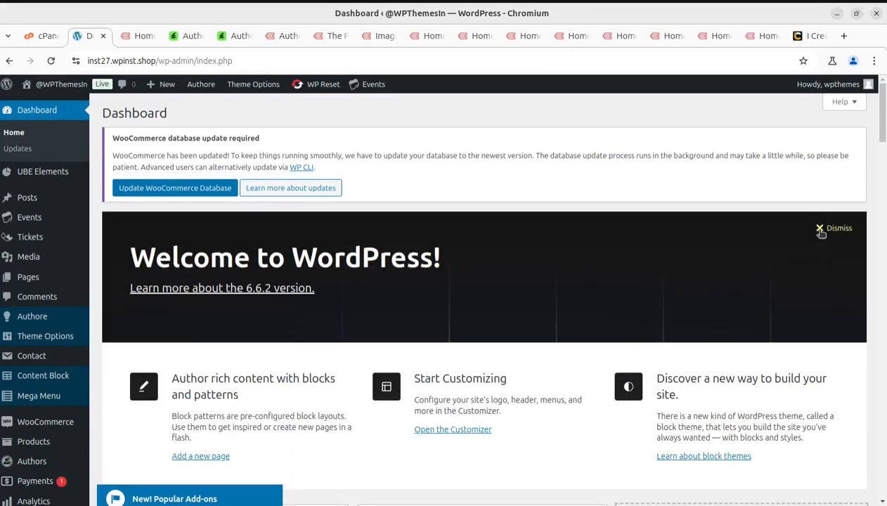
pyautogui.click(820, 227)
pyautogui.click(161, 188)
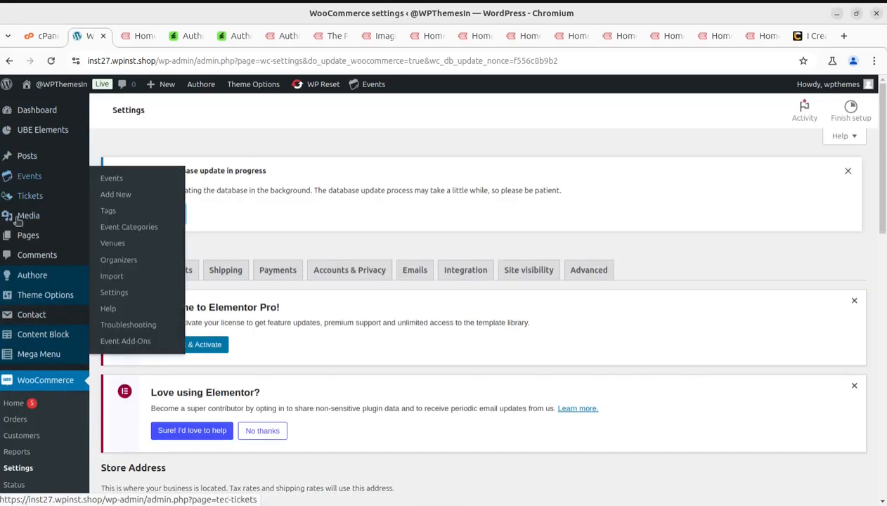
# Step: Look through the first two screens of the site's imported pages list, down to the Home 08 page
pyautogui.click(116, 241)
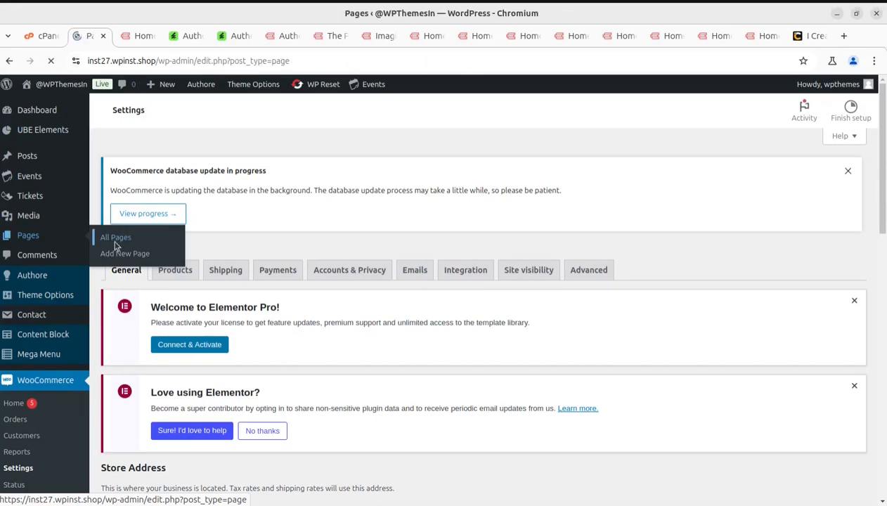
pyautogui.scroll(-3, 193, 281)
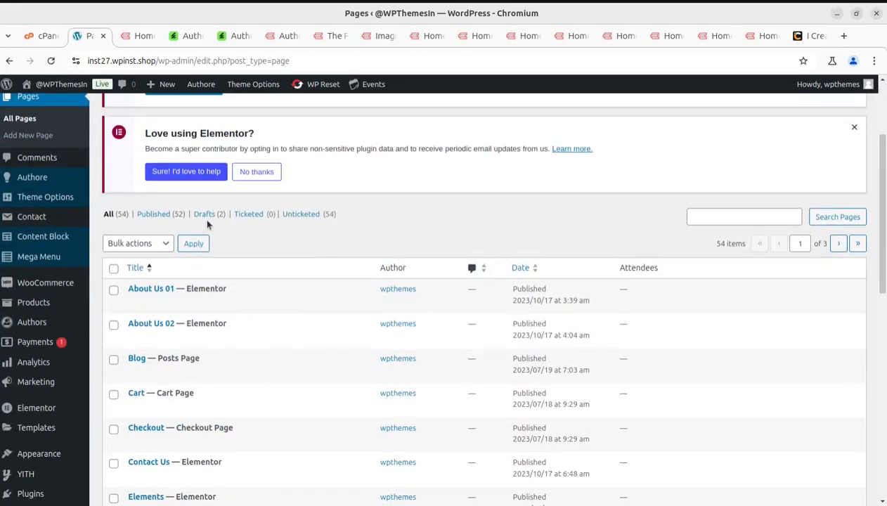
pyautogui.scroll(-3, 184, 234)
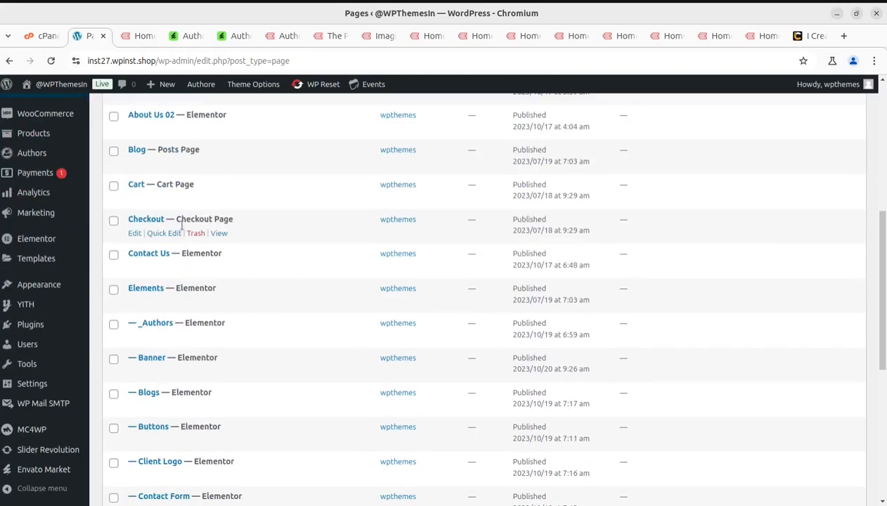
pyautogui.scroll(-5, 198, 323)
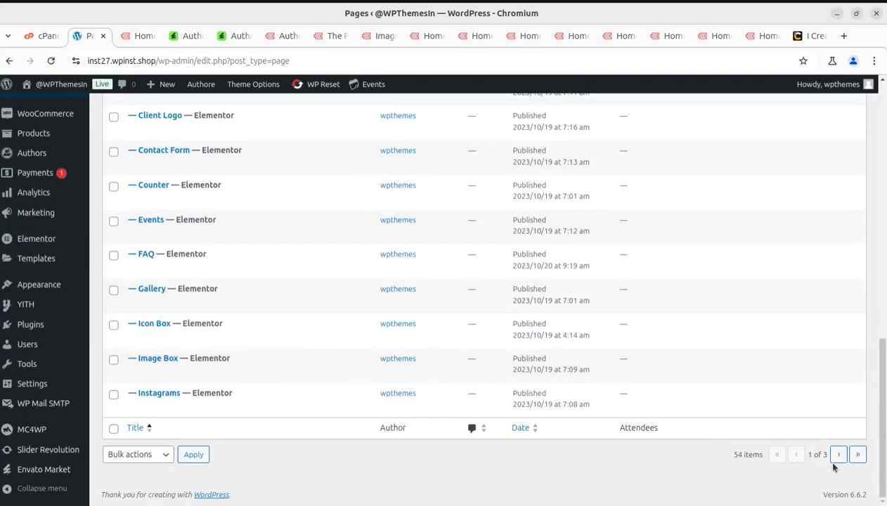
pyautogui.click(838, 458)
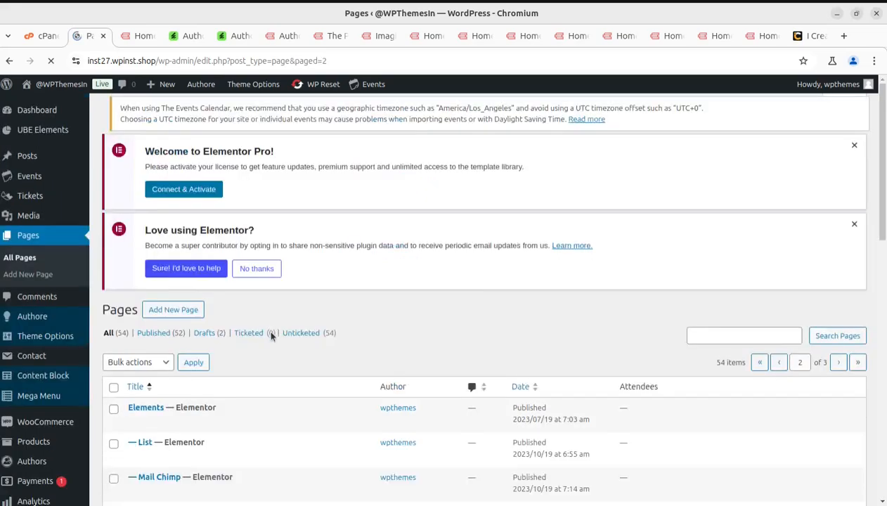
pyautogui.scroll(-5, 267, 327)
pyautogui.scroll(-6, 271, 337)
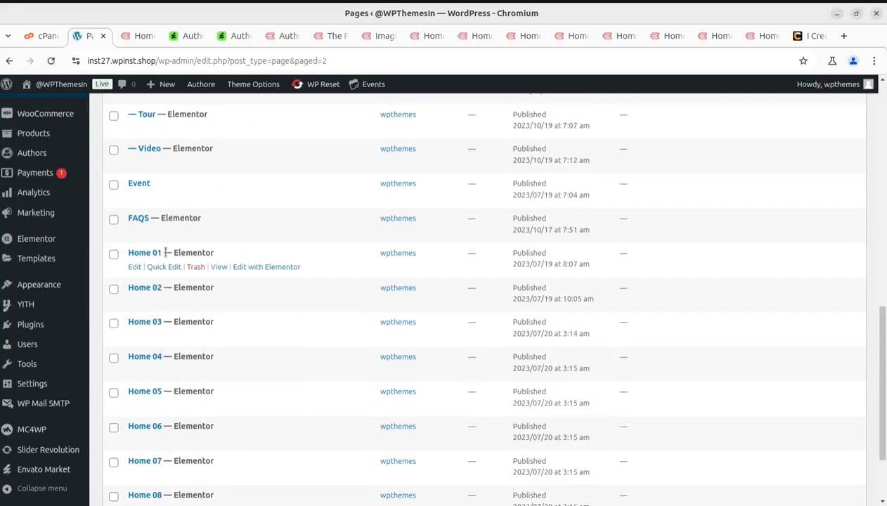
pyautogui.scroll(-3, 166, 265)
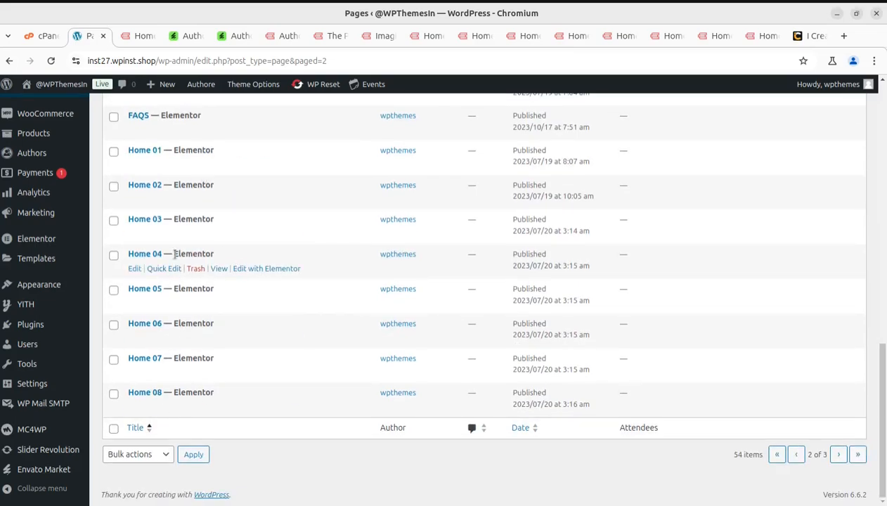
pyautogui.scroll(3, 141, 246)
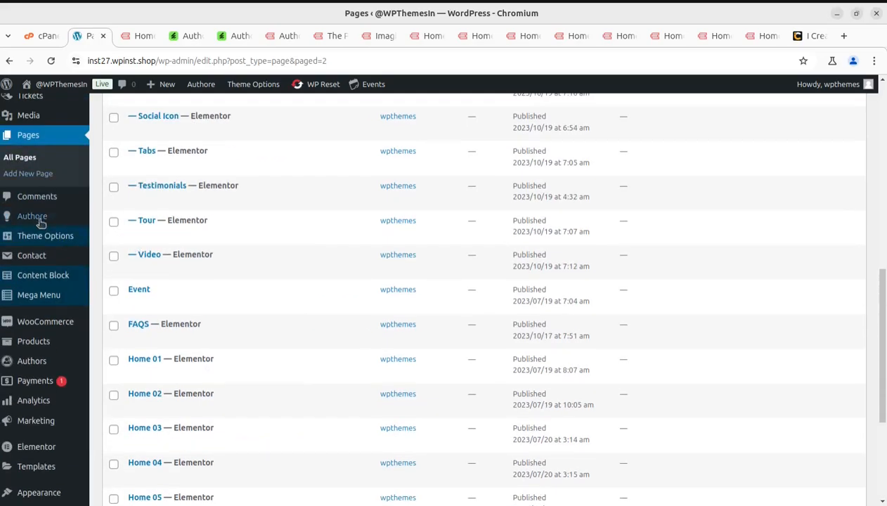
# Step: Open the media library and look through the imported images down to the end of the first batch
pyautogui.moveTo(28, 115)
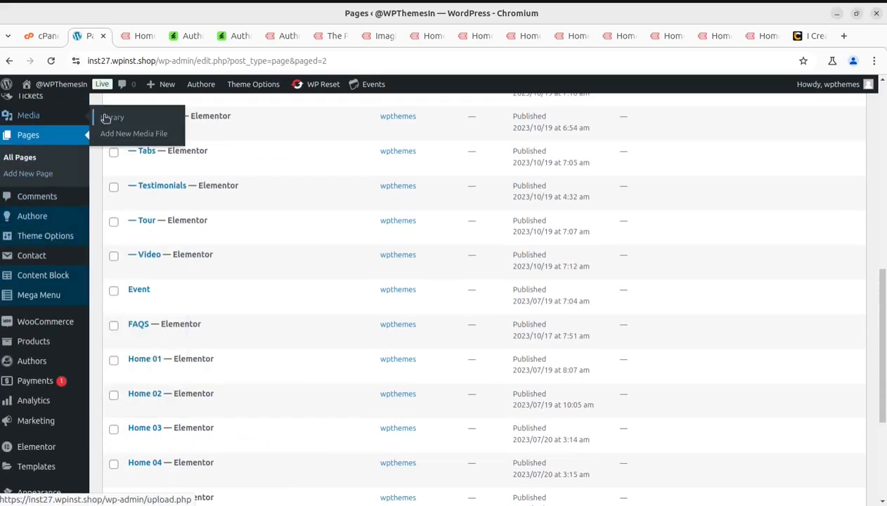
pyautogui.click(106, 118)
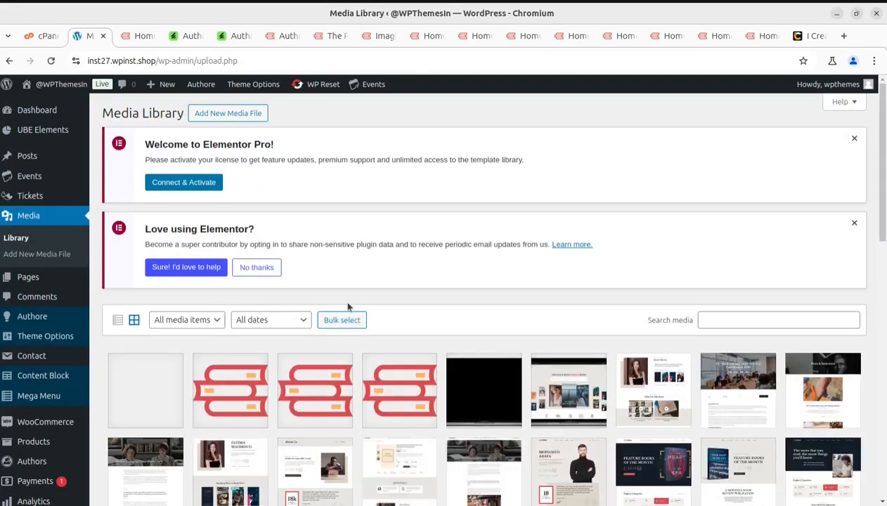
pyautogui.scroll(-5, 392, 309)
pyautogui.scroll(-5, 392, 308)
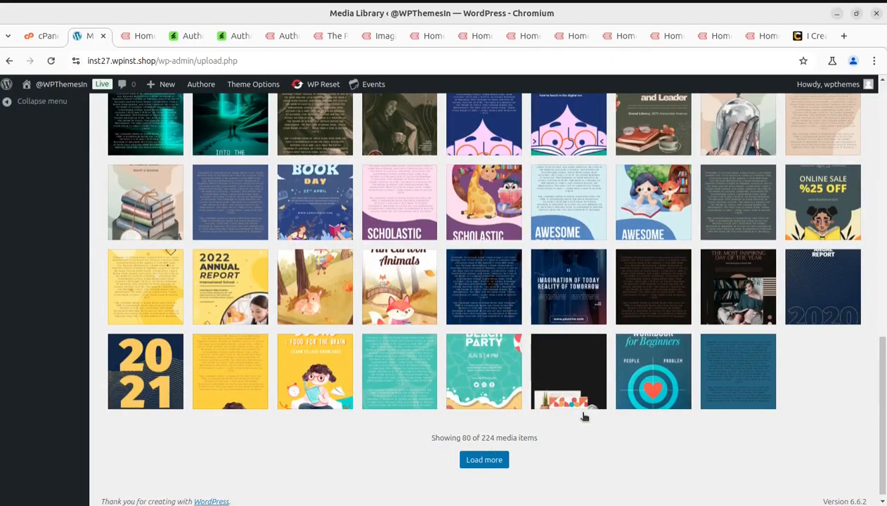
pyautogui.scroll(15, 584, 416)
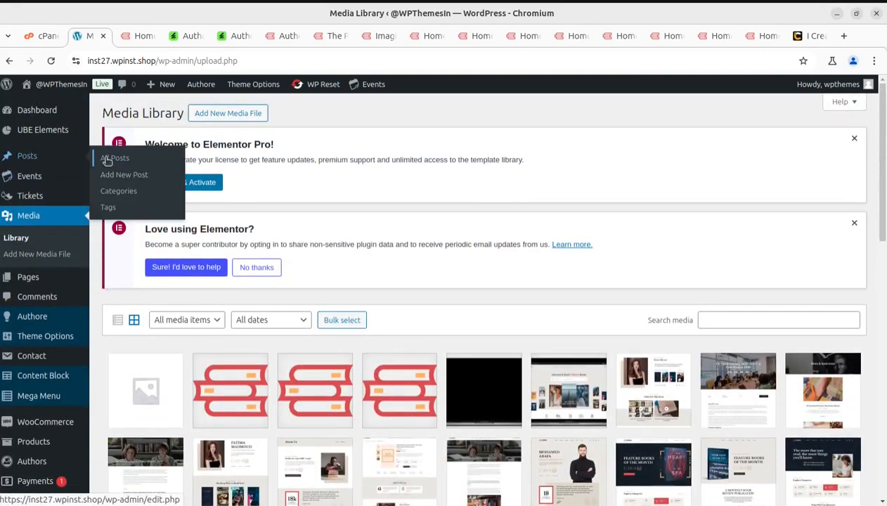
# Step: Open the list of all posts and look through the imported blog articles
pyautogui.click(107, 160)
pyautogui.scroll(-2, 271, 315)
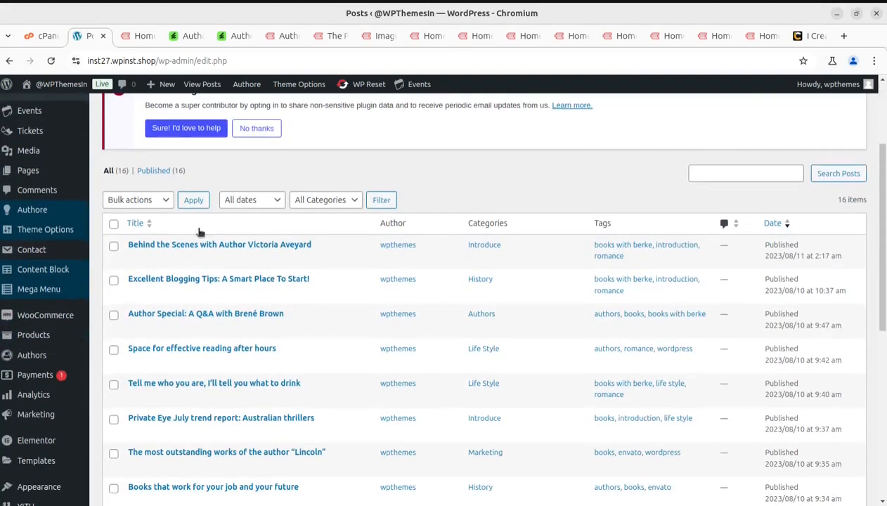
pyautogui.scroll(-5, 176, 182)
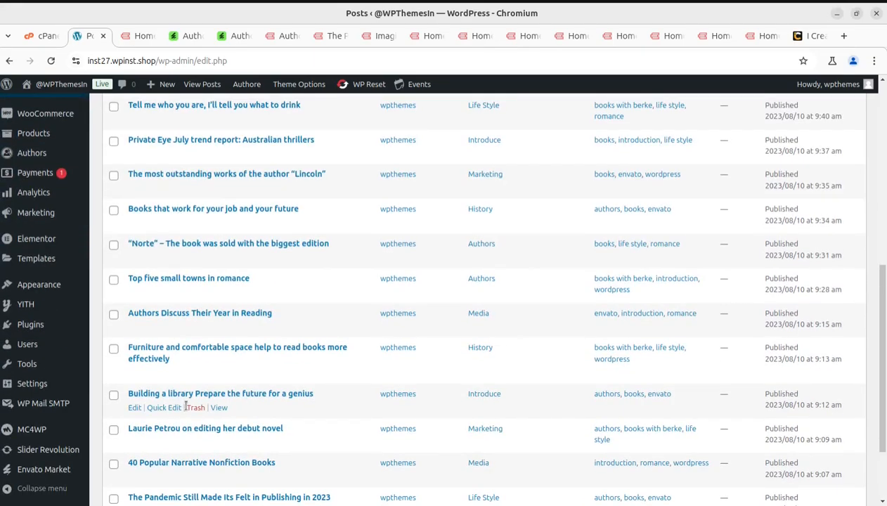
pyautogui.scroll(6, 184, 407)
pyautogui.scroll(1, 186, 409)
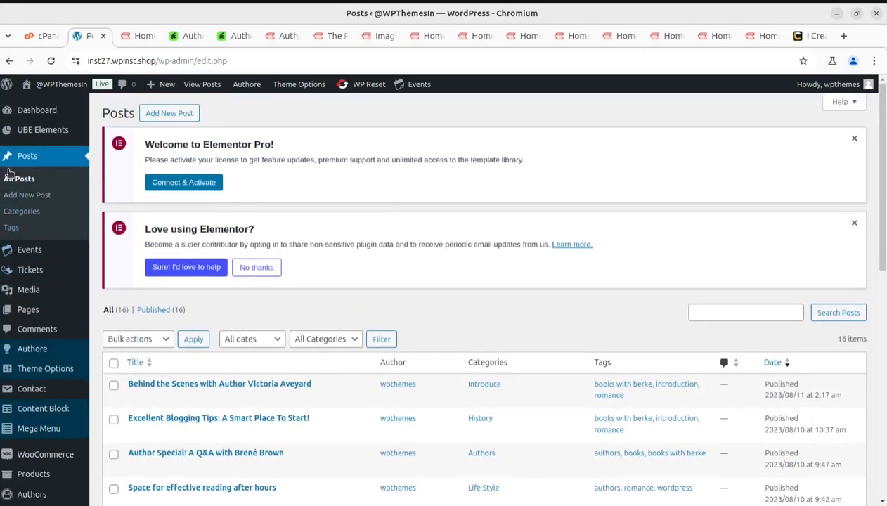
# Step: Open the UBE Elements settings and dismiss the two Elementor notices above them
pyautogui.click(31, 131)
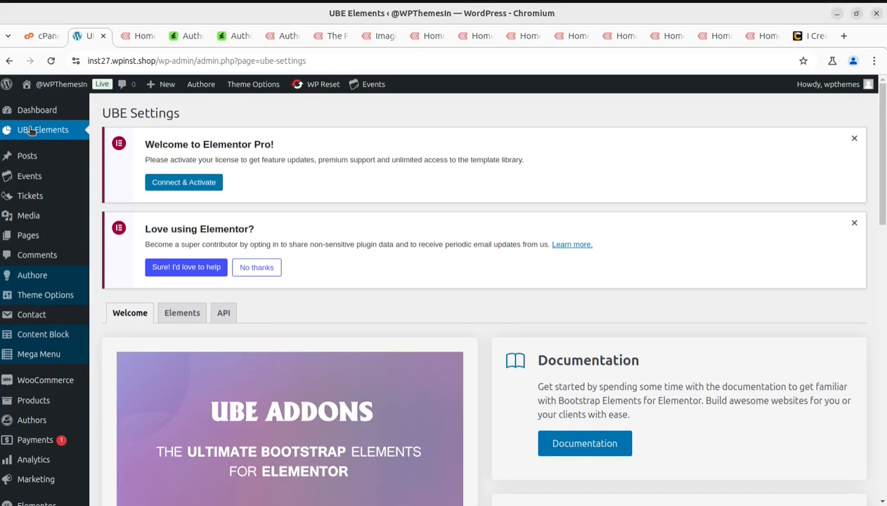
pyautogui.click(854, 139)
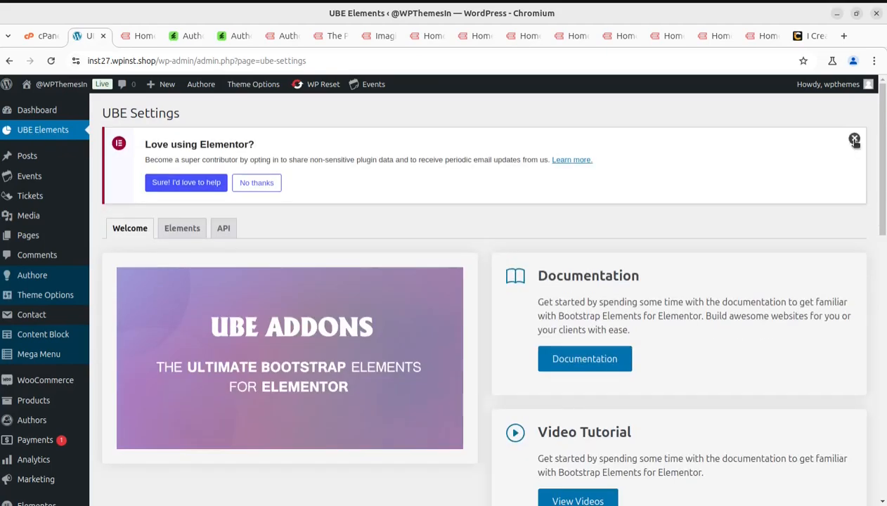
pyautogui.click(854, 139)
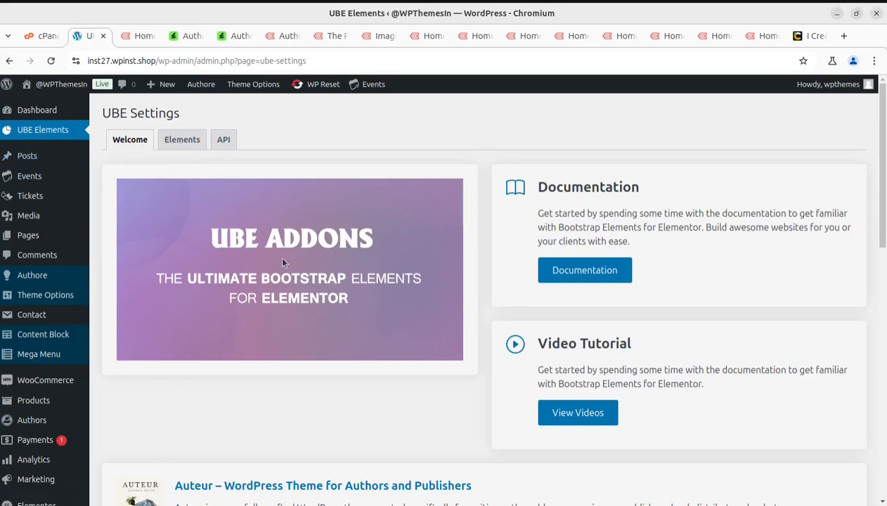
# Step: Open the list of UBE elements and look through its General, Posts, Advanced and G5 Elements groups
pyautogui.click(180, 140)
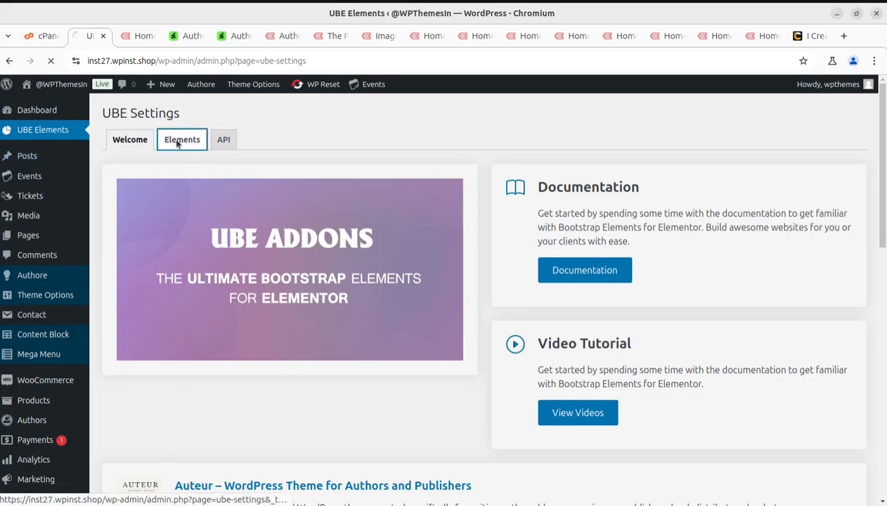
pyautogui.scroll(-5, 414, 378)
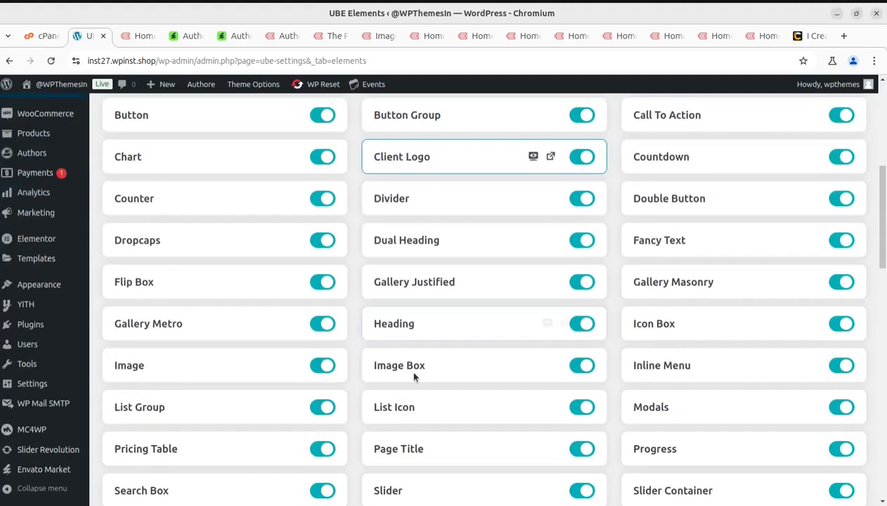
pyautogui.scroll(-3, 414, 378)
pyautogui.scroll(5, 412, 369)
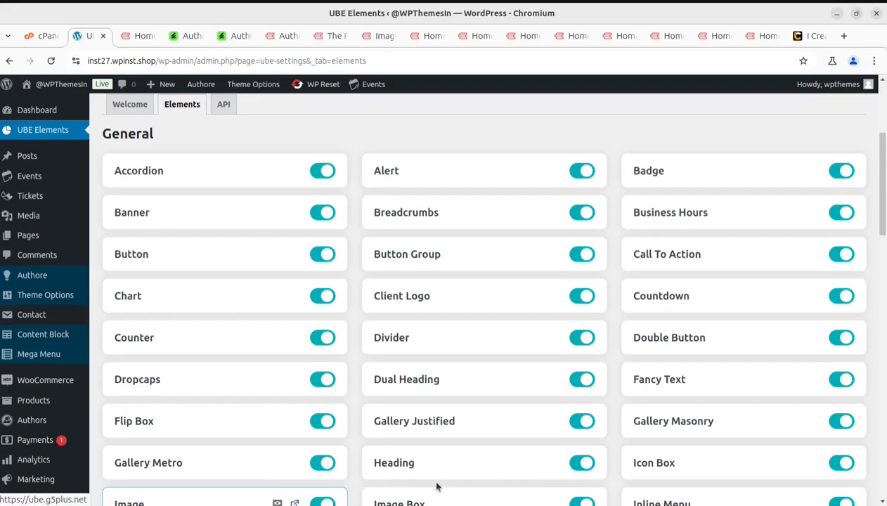
pyautogui.scroll(-3, 531, 443)
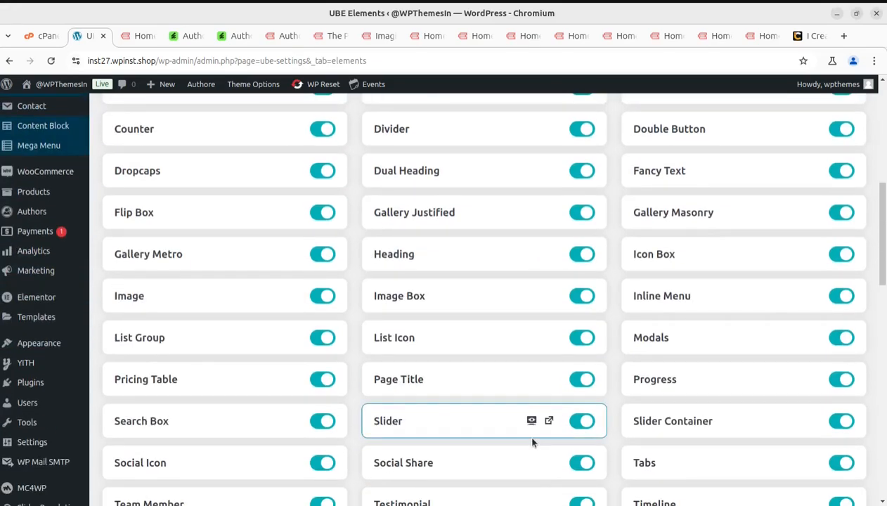
pyautogui.scroll(-3, 532, 441)
pyautogui.scroll(-7, 297, 396)
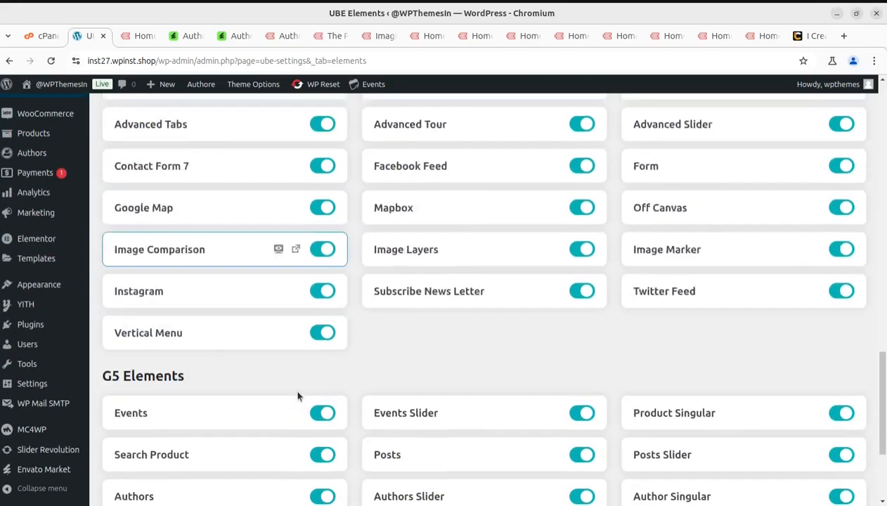
pyautogui.scroll(-3, 298, 396)
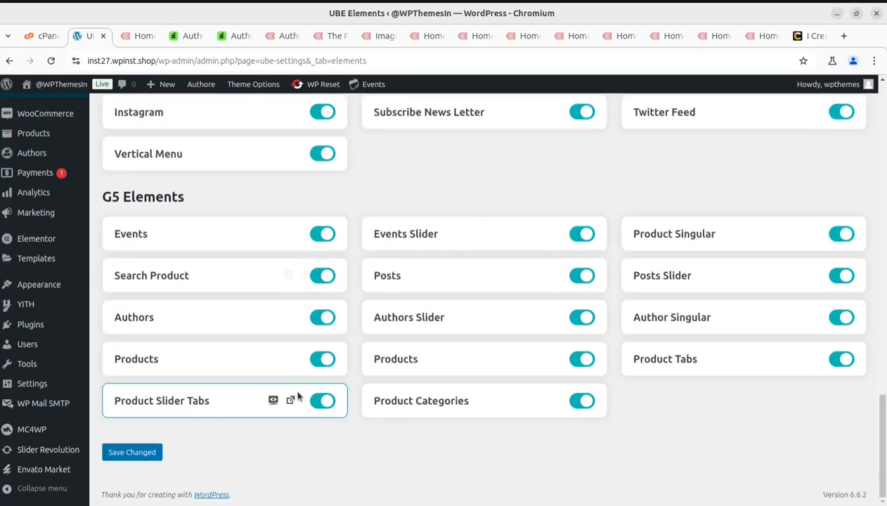
pyautogui.scroll(4, 297, 395)
pyautogui.scroll(4, 298, 395)
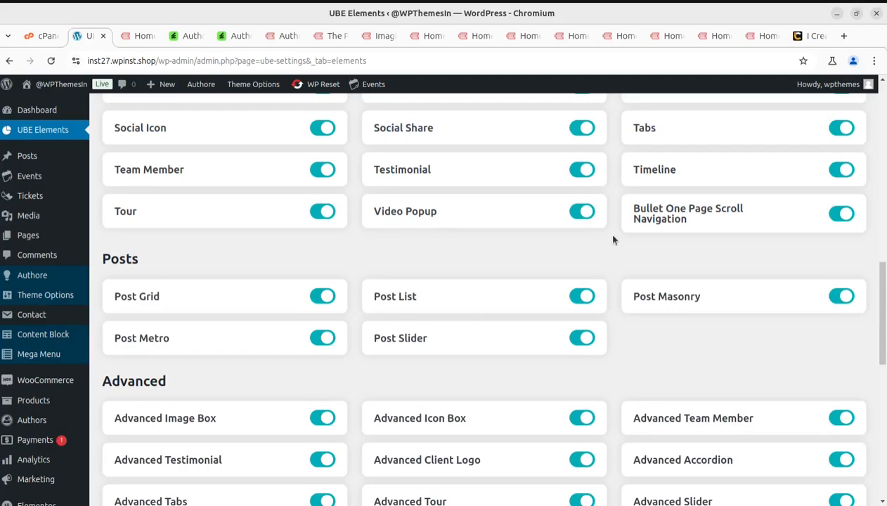
# Step: Open the events list, skip The Events Calendar's data-sharing invitation and reload the list's address
pyautogui.click(25, 178)
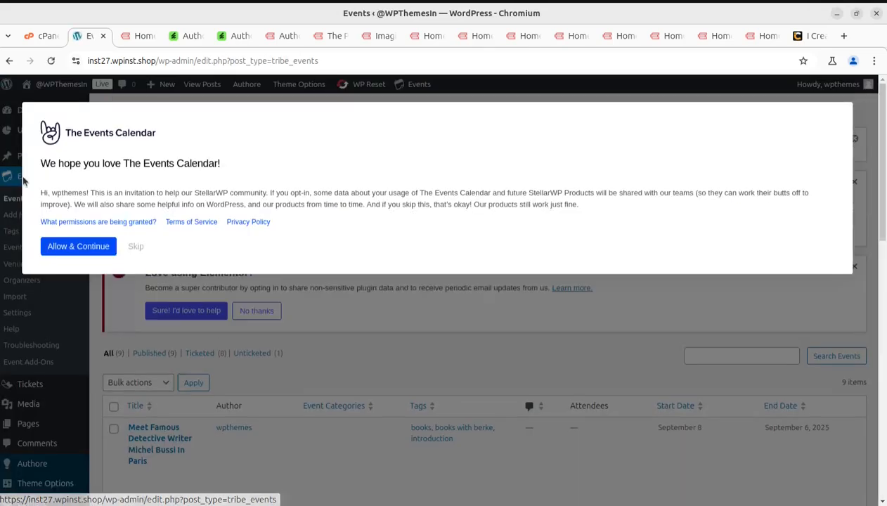
pyautogui.click(131, 248)
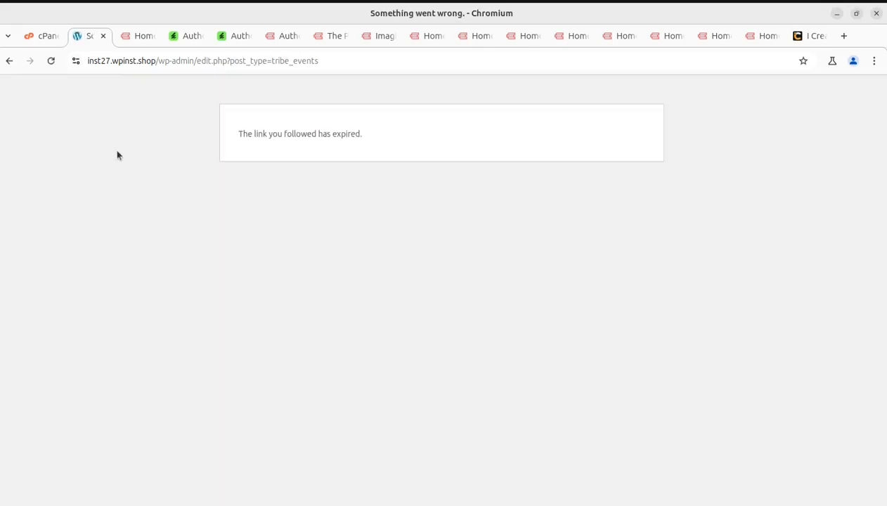
pyautogui.moveTo(198, 61); pyautogui.dragTo(679, 102)
pyautogui.press('Return')
# Step: Look through the imported events from the first entry down to the end of the list
pyautogui.scroll(-6, 479, 379)
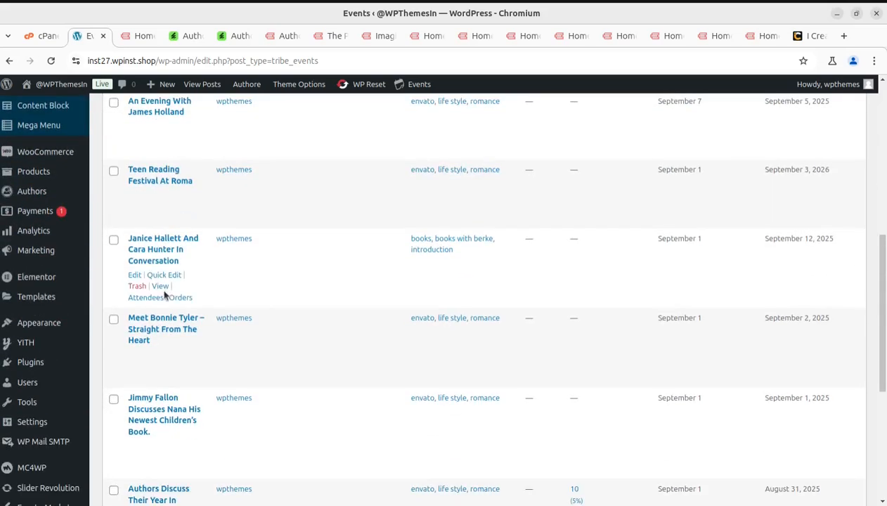
pyautogui.scroll(2, 184, 265)
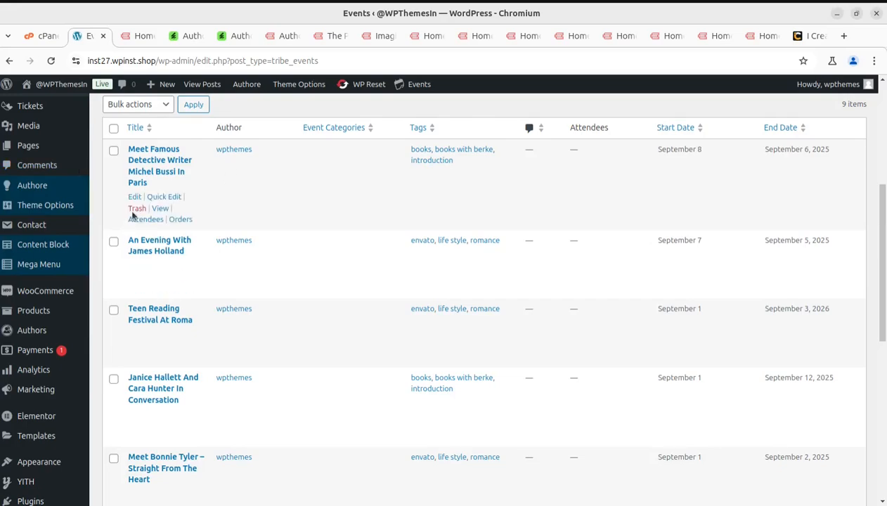
pyautogui.scroll(-4, 253, 303)
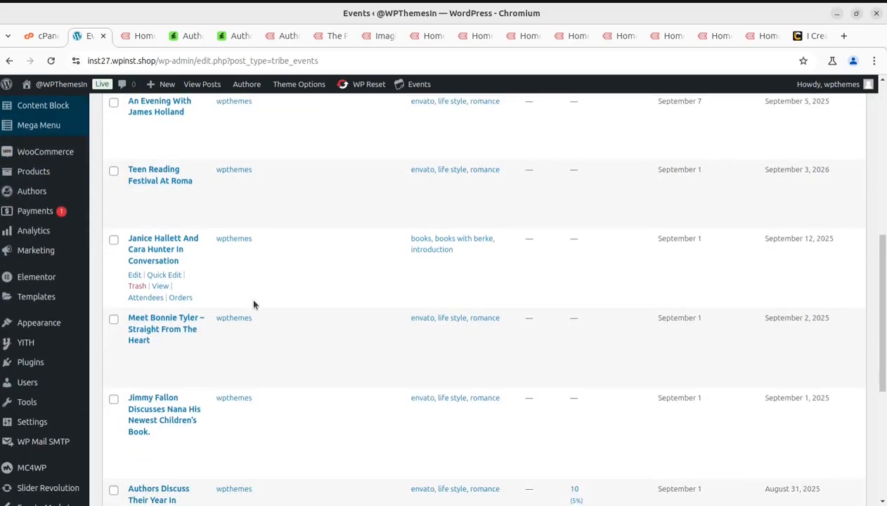
pyautogui.scroll(-5, 254, 304)
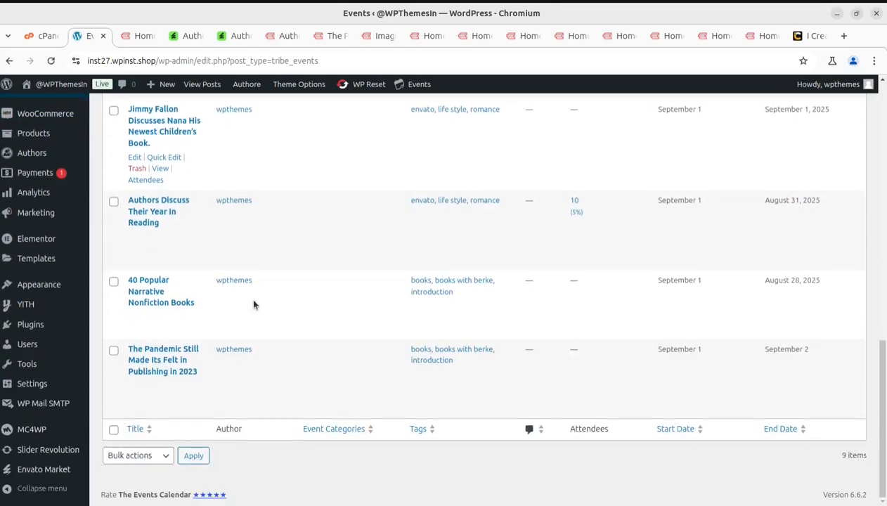
pyautogui.scroll(10, 254, 304)
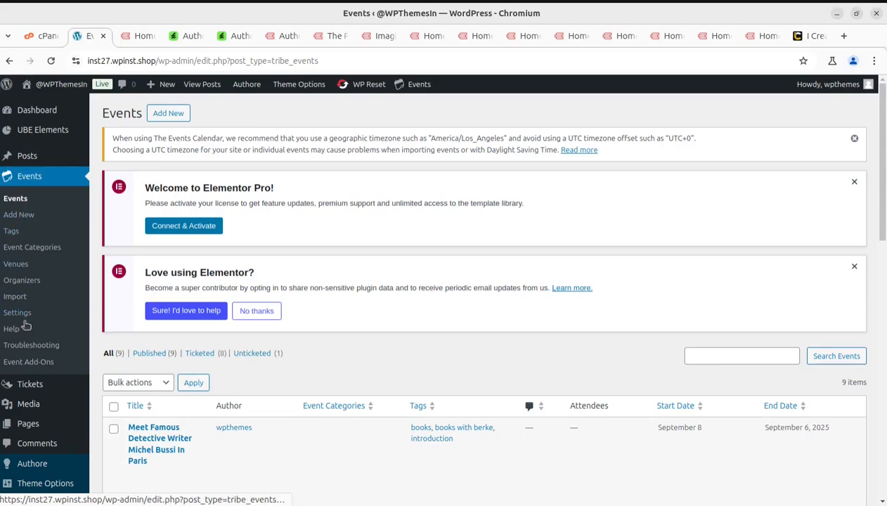
# Step: Open the All Tickets page of the Tickets section and check its ticket table
pyautogui.scroll(-4, 28, 302)
pyautogui.moveTo(36, 256)
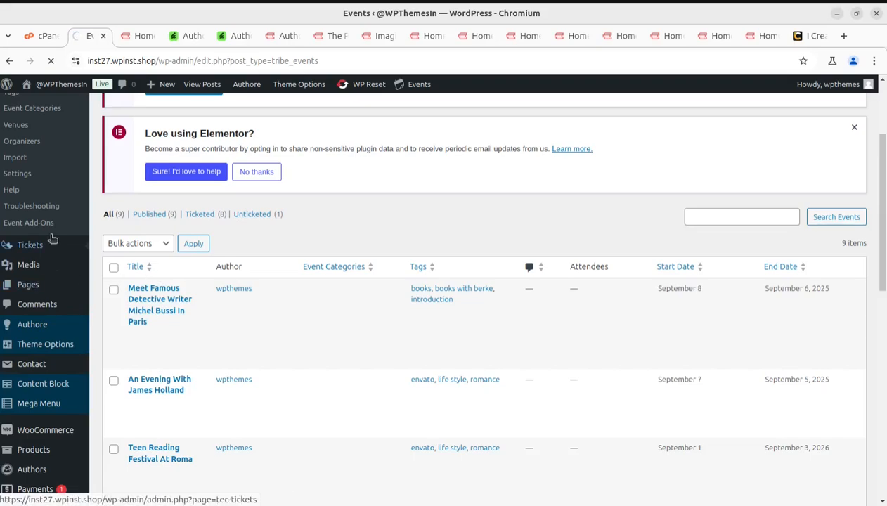
pyautogui.scroll(-3, 53, 240)
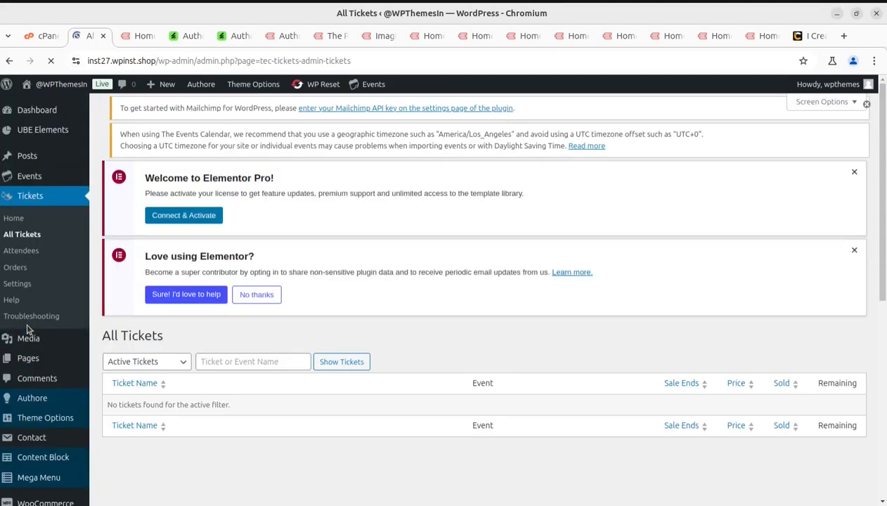
pyautogui.scroll(-4, 170, 237)
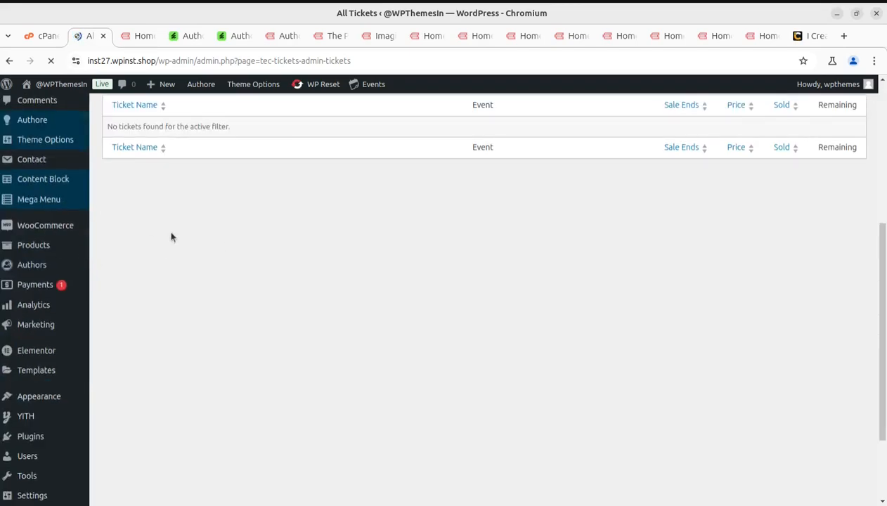
pyautogui.scroll(3, 65, 267)
pyautogui.scroll(-3, 43, 372)
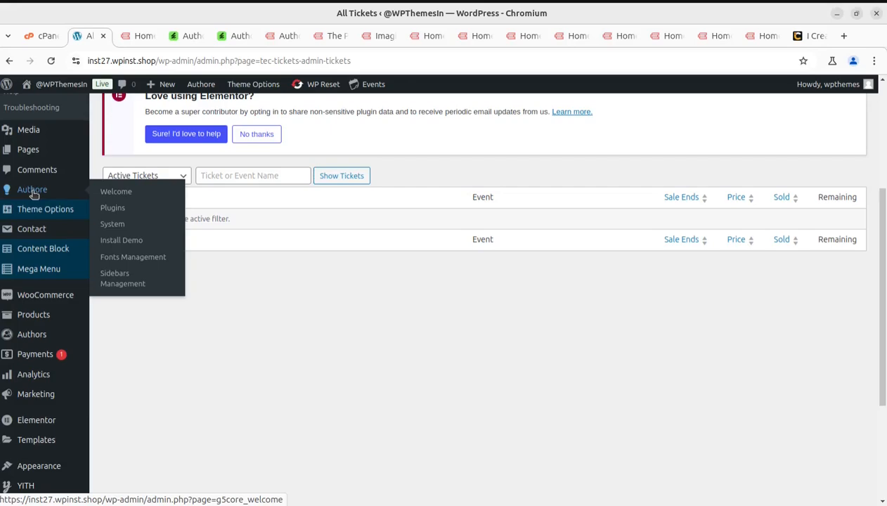
# Step: Open the Authore theme's welcome page, then its System report, and check the WordPress and server environment values
pyautogui.click(32, 192)
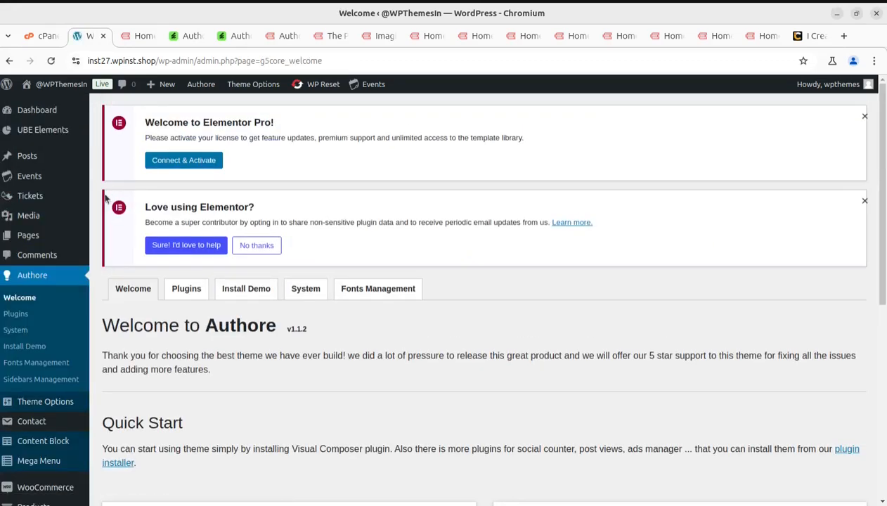
pyautogui.scroll(-4, 211, 302)
pyautogui.scroll(4, 192, 295)
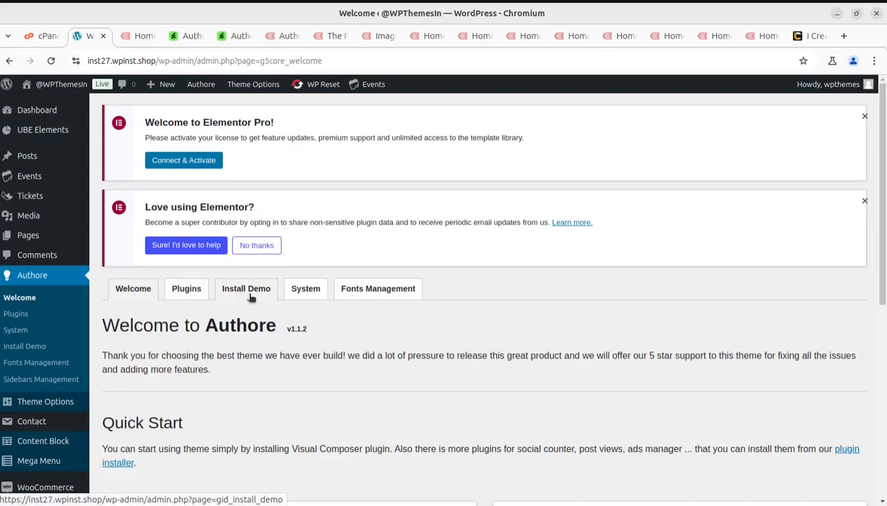
pyautogui.click(314, 292)
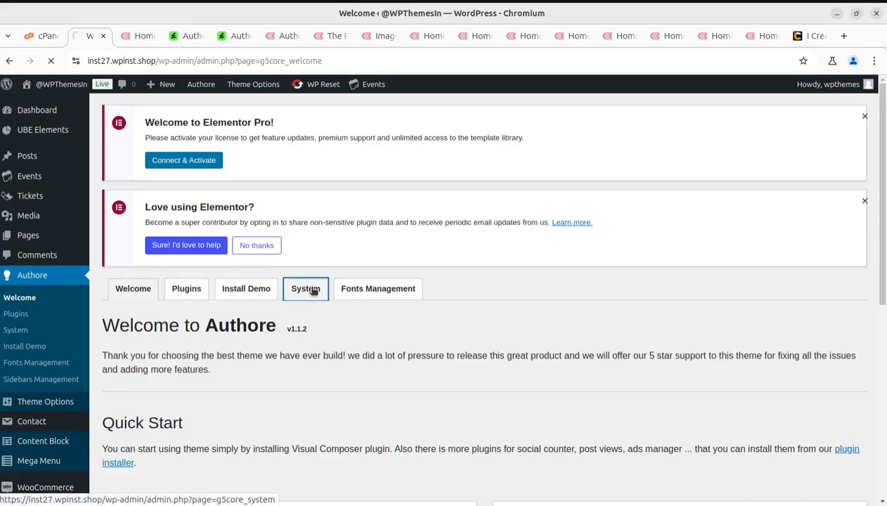
pyautogui.scroll(-5, 314, 292)
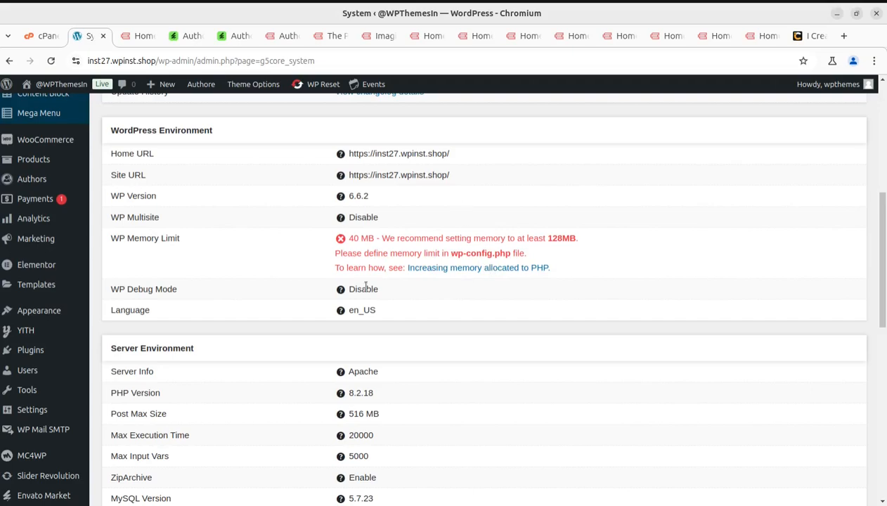
# Step: Switch to cPanel, launch the File Manager and open the inst27.wpinst.shop folder
pyautogui.click(44, 39)
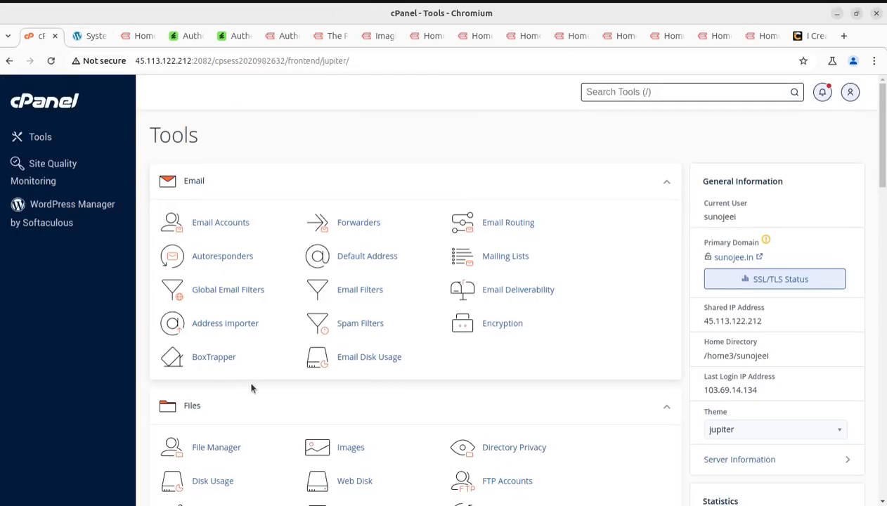
pyautogui.scroll(-2, 225, 386)
pyautogui.click(220, 382)
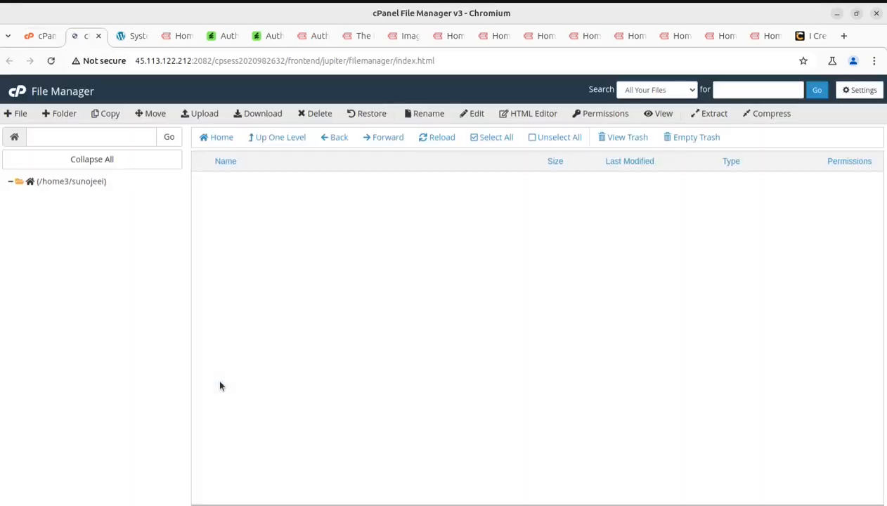
pyautogui.doubleClick(294, 250)
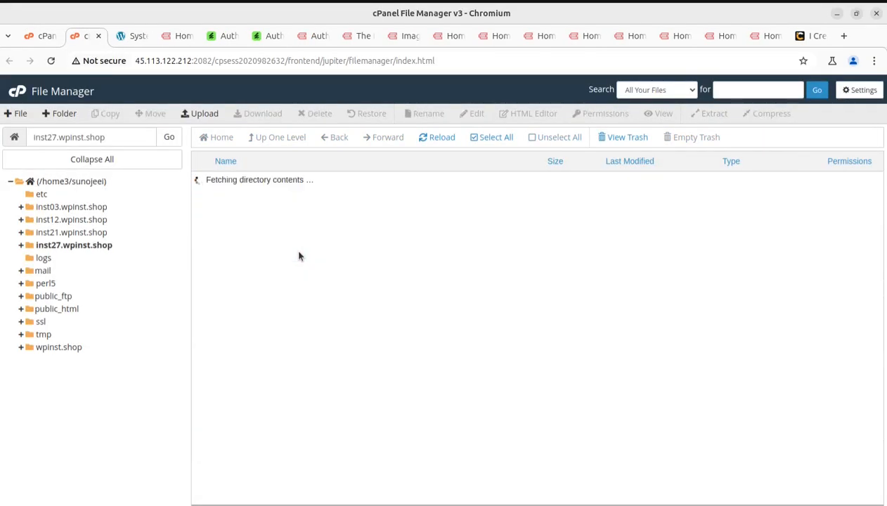
# Step: Open the site's wp-config.php file for editing and accept the editor's encoding dialog
pyautogui.scroll(-2, 278, 288)
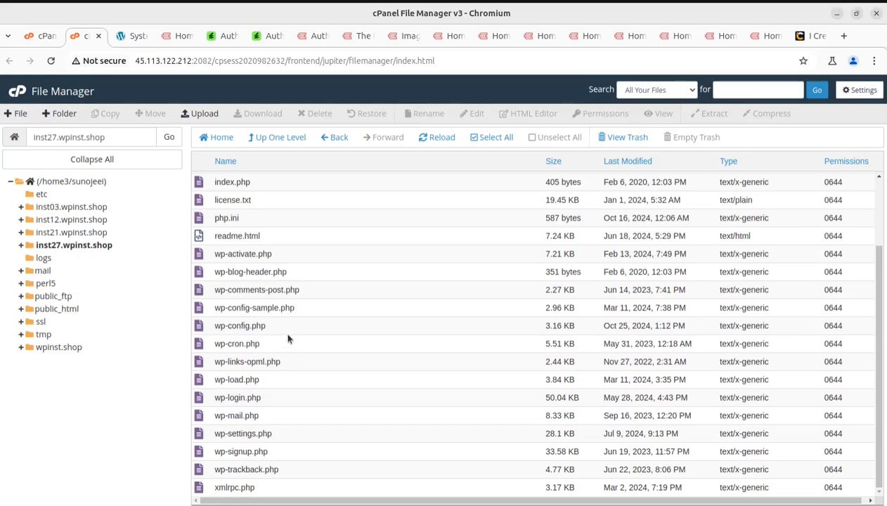
pyautogui.click(284, 331)
pyautogui.rightClick(284, 330)
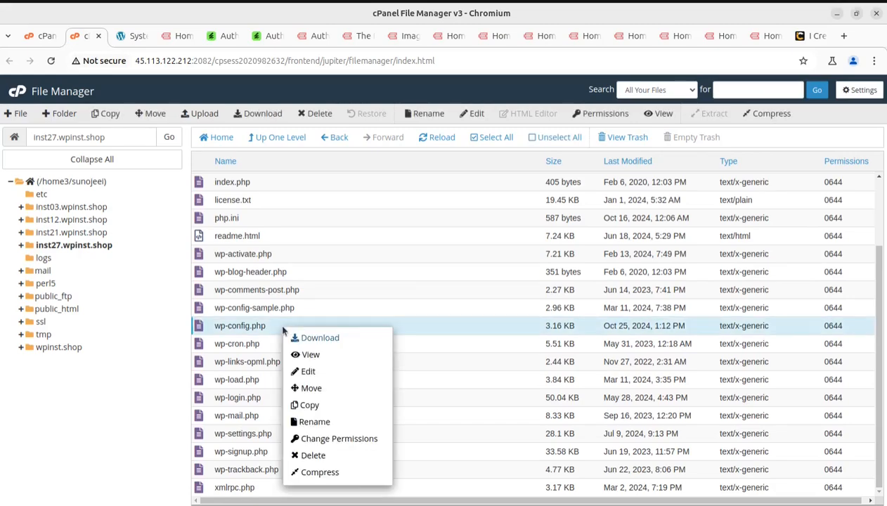
pyautogui.click(307, 371)
pyautogui.click(548, 380)
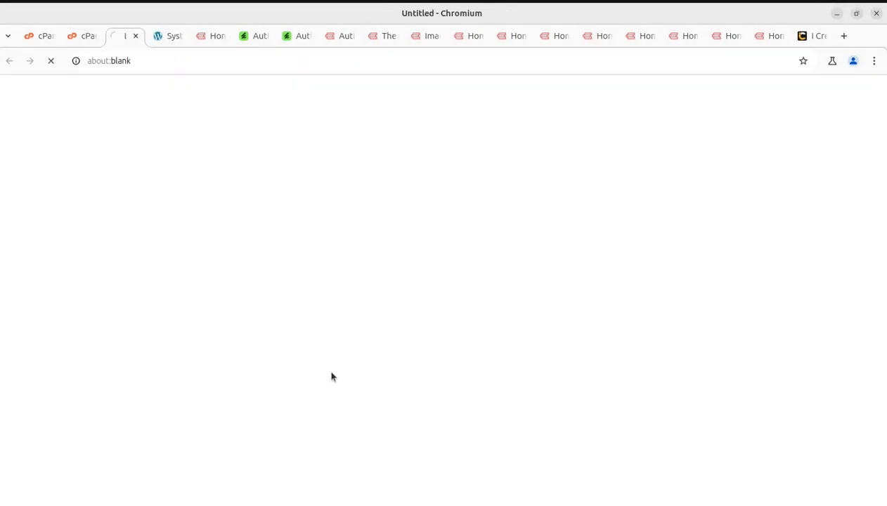
# Step: Add define( 'WP_MEMORY_LIMIT', '256M' ); above the "stop editing" comment in wp-config.php, save it and close the editor and File Manager
pyautogui.scroll(-5, 254, 342)
pyautogui.scroll(-5, 254, 341)
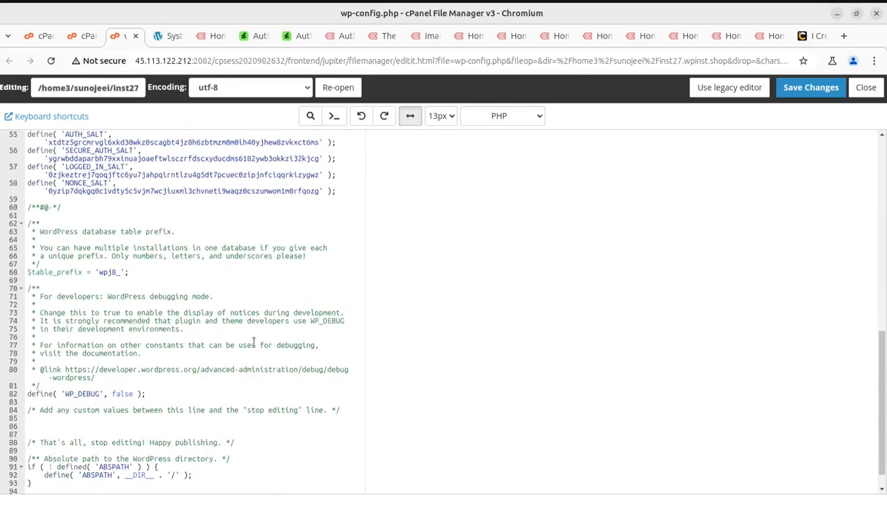
pyautogui.scroll(-1, 212, 342)
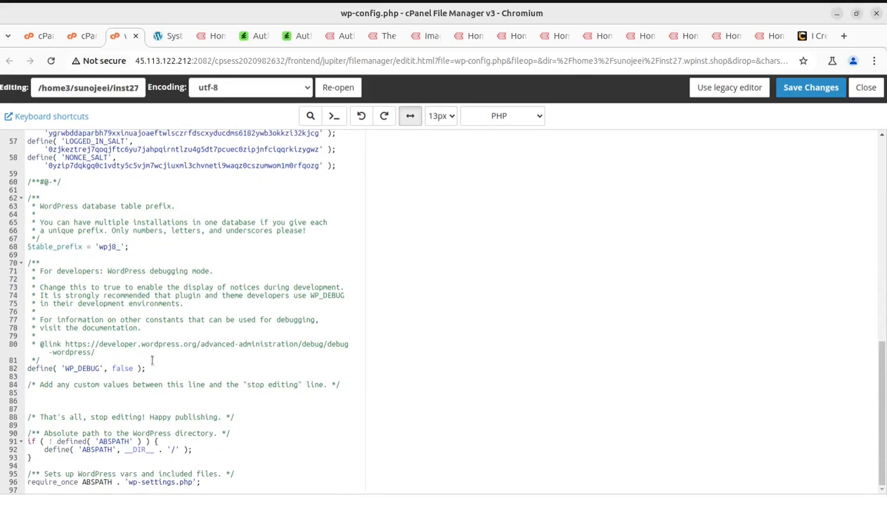
pyautogui.click(30, 397)
pyautogui.click(30, 409)
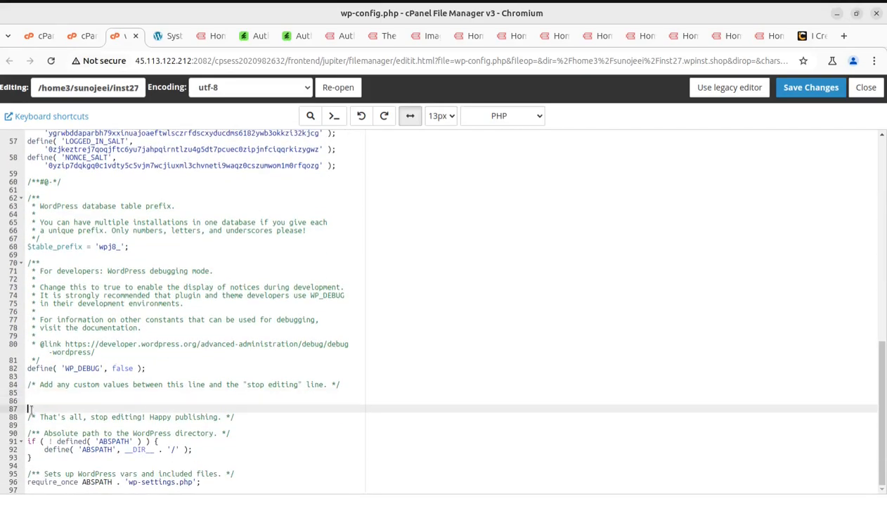
pyautogui.click(32, 401)
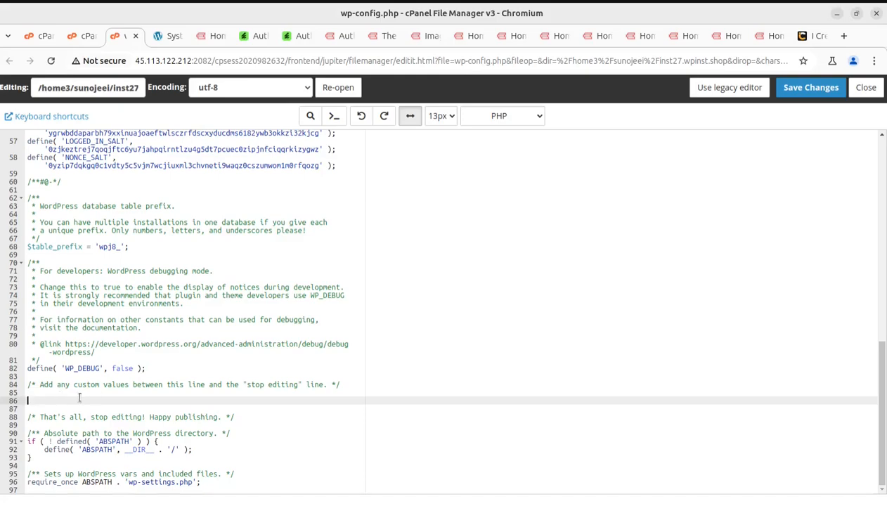
pyautogui.write("define( 'WP_MEMORY_LIMIT', '256M' );")
pyautogui.click(785, 87)
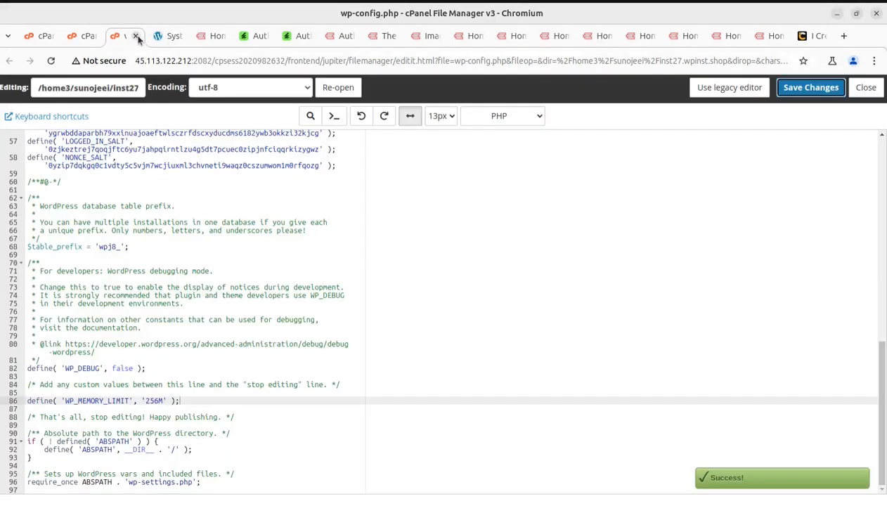
pyautogui.click(136, 36)
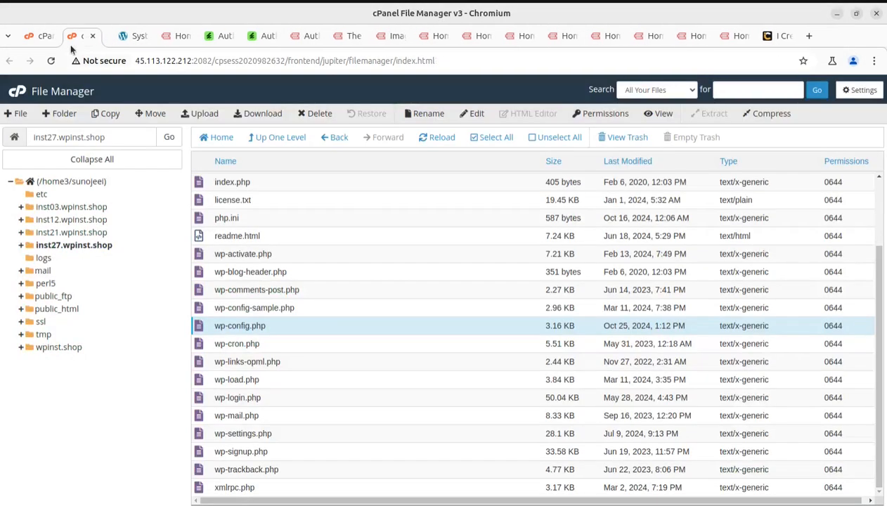
pyautogui.click(92, 36)
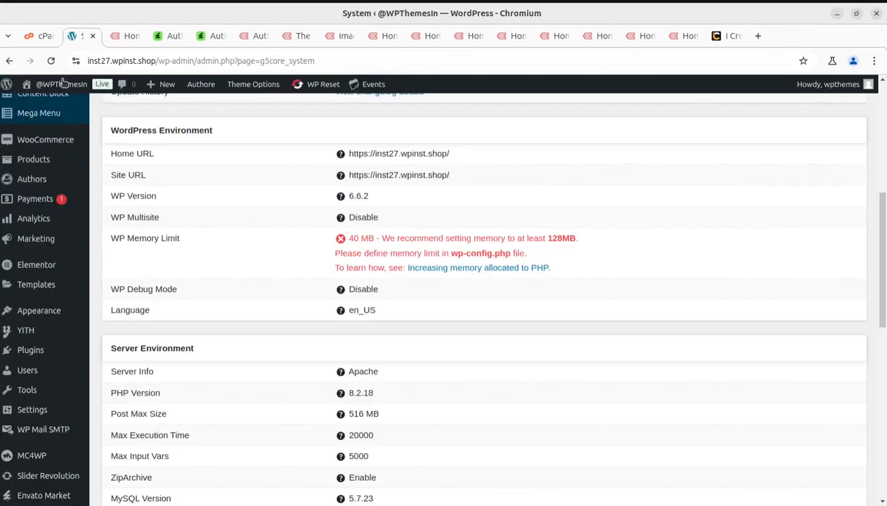
# Step: Reload the Authore System report and check the WP Memory Limit and the other WordPress and server environment values
pyautogui.click(50, 60)
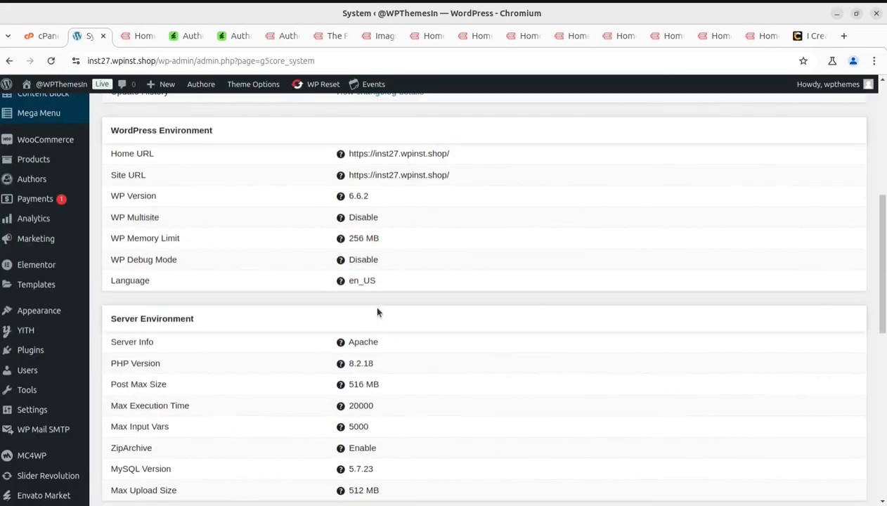
pyautogui.scroll(-8, 323, 378)
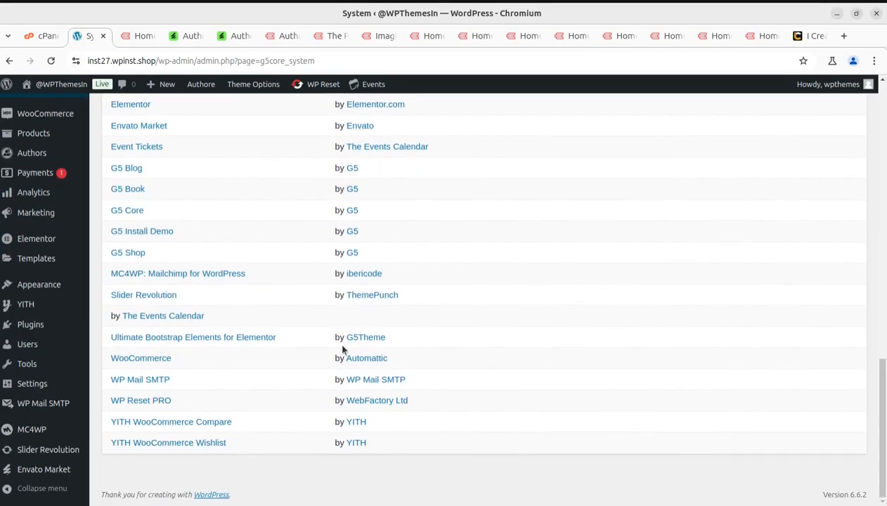
pyautogui.scroll(12, 330, 316)
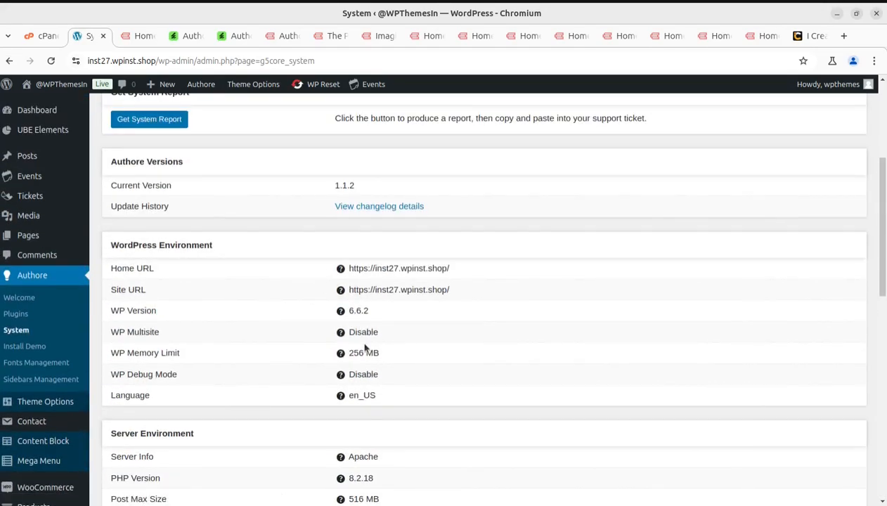
pyautogui.scroll(-3, 318, 397)
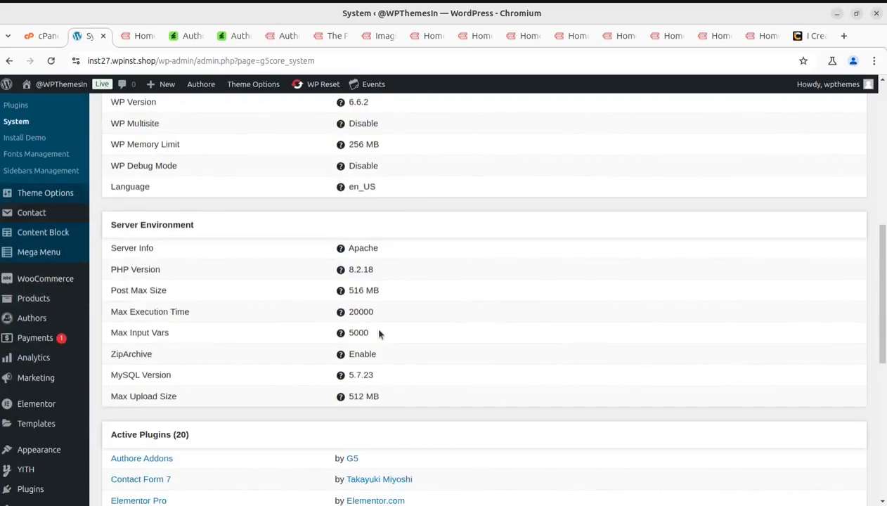
pyautogui.scroll(-3, 378, 334)
pyautogui.scroll(7, 373, 291)
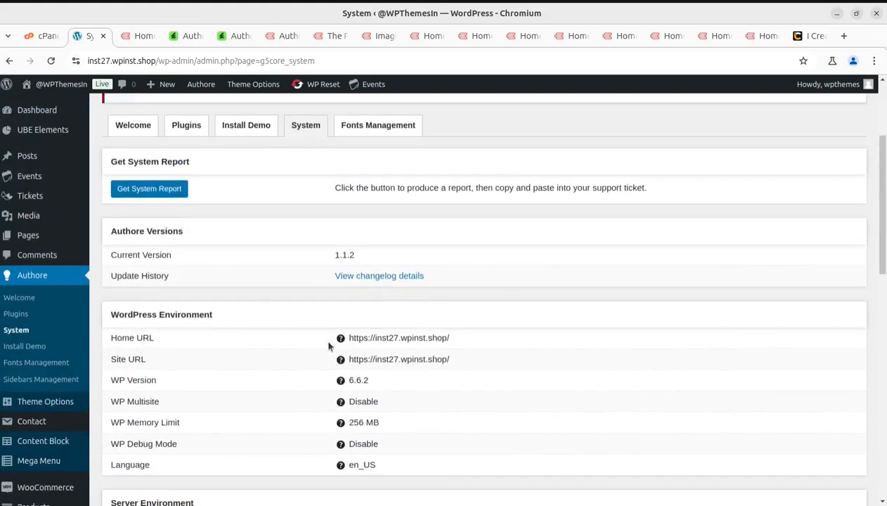
pyautogui.scroll(-5, 482, 471)
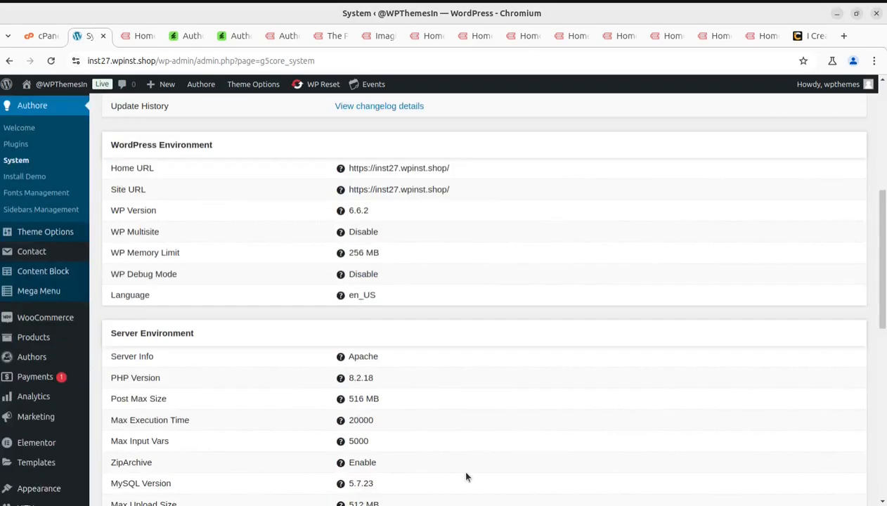
pyautogui.scroll(3, 161, 485)
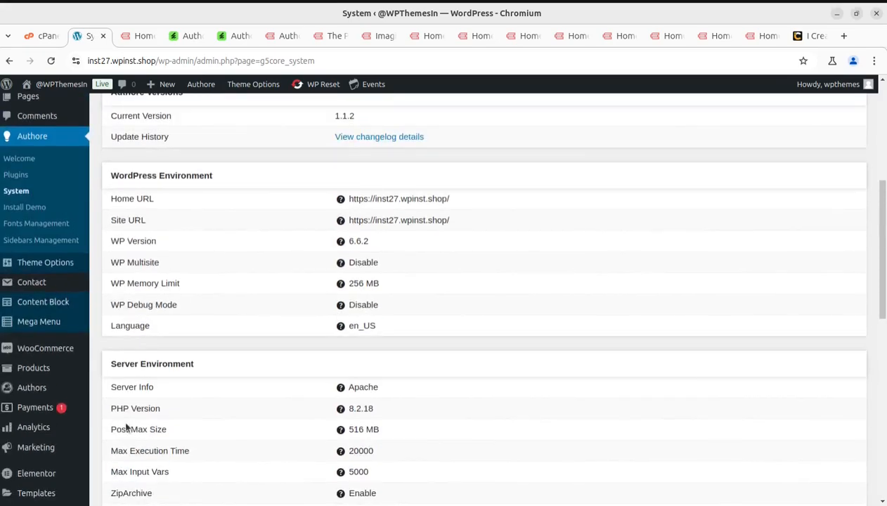
# Step: Open the Authore theme's Fonts Management page, then its Sidebars Management page, and view their contents
pyautogui.click(26, 224)
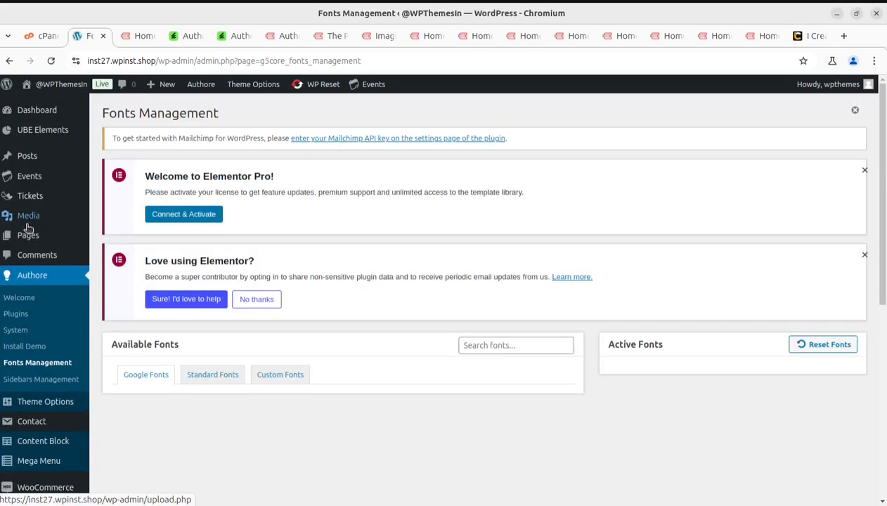
pyautogui.click(36, 377)
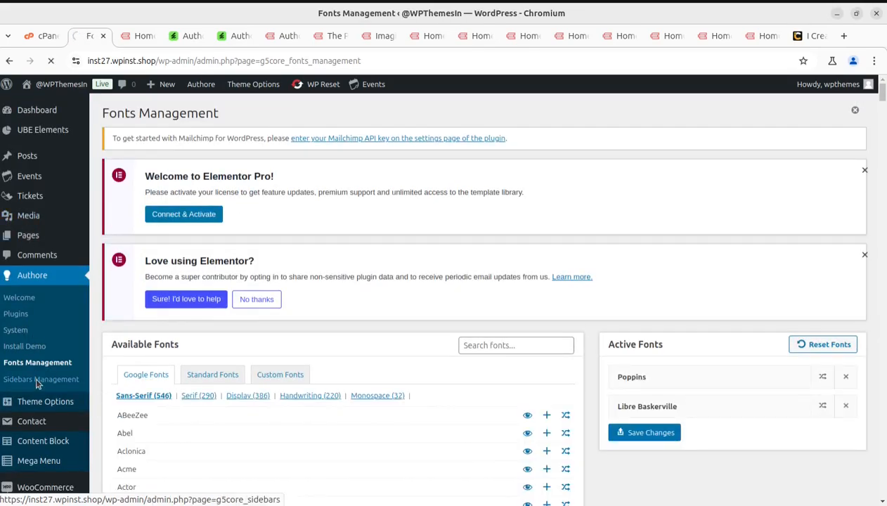
pyautogui.scroll(-4, 307, 388)
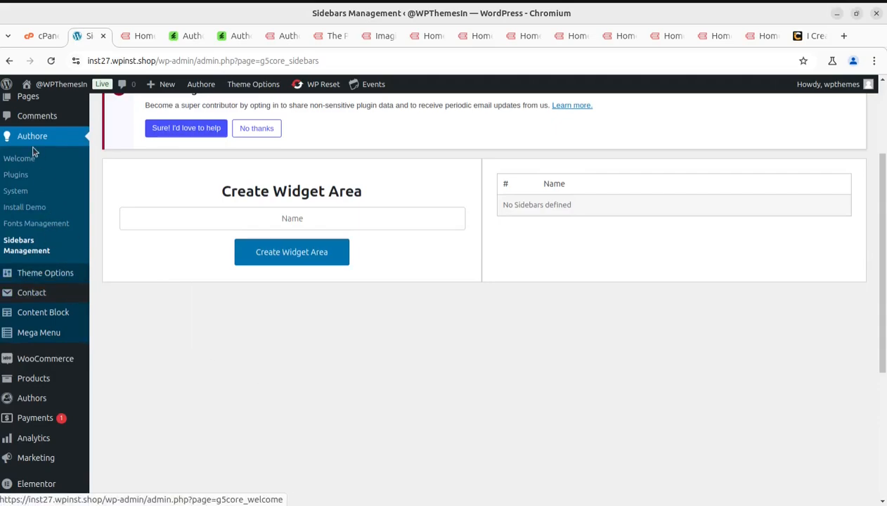
# Step: Open the Theme Options settings and look through the General section, from Back To Top down to Social Share
pyautogui.click(35, 282)
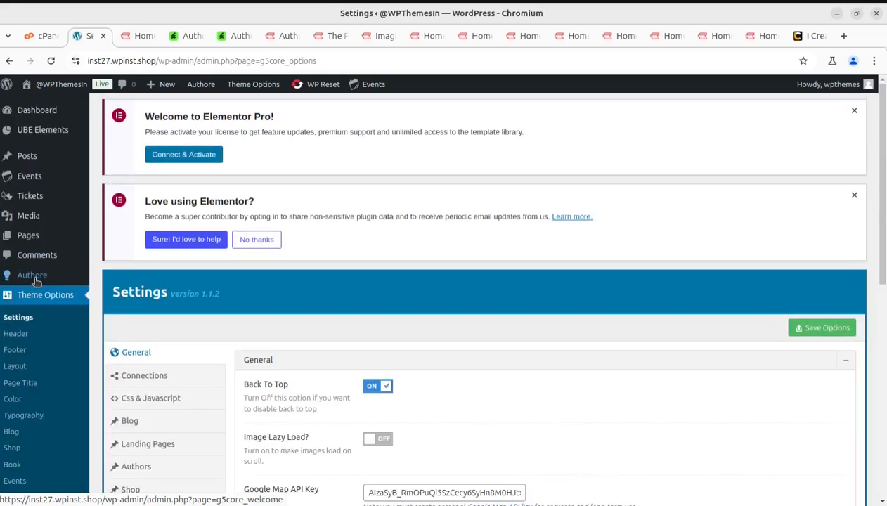
pyautogui.scroll(-3, 397, 317)
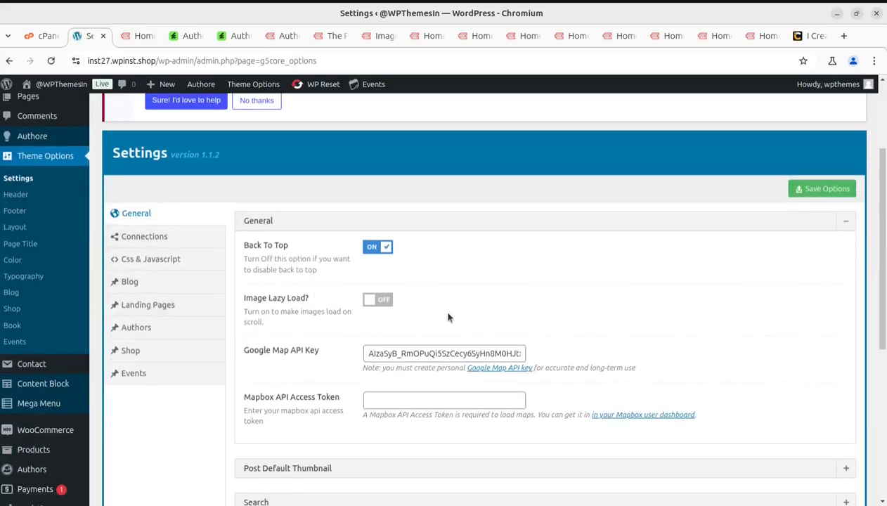
pyautogui.scroll(-2, 448, 318)
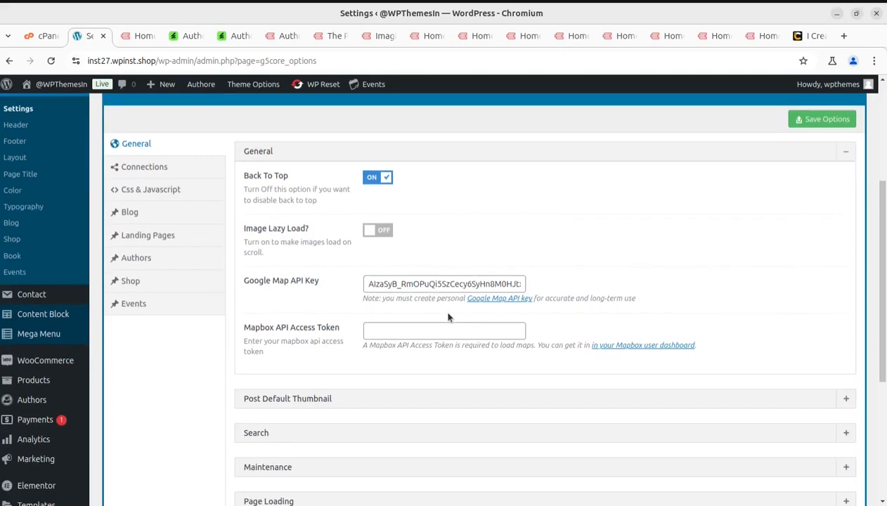
pyautogui.scroll(-2, 429, 320)
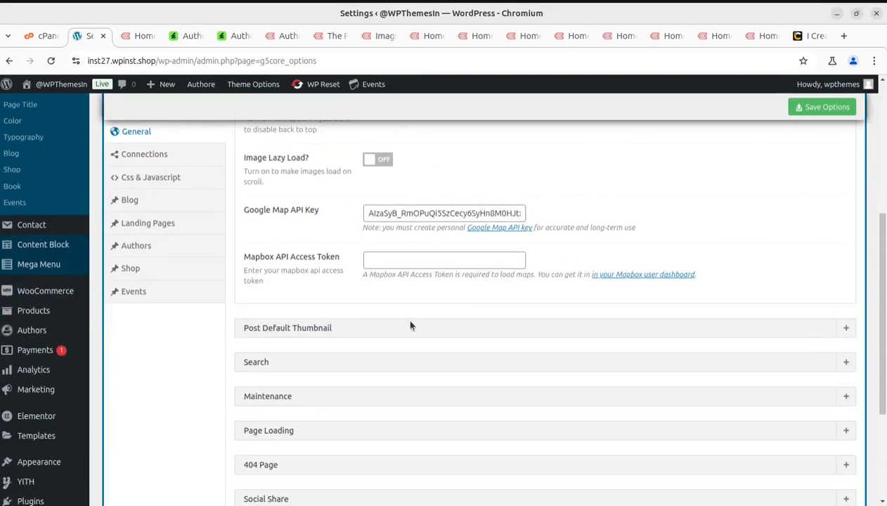
pyautogui.scroll(-4, 357, 389)
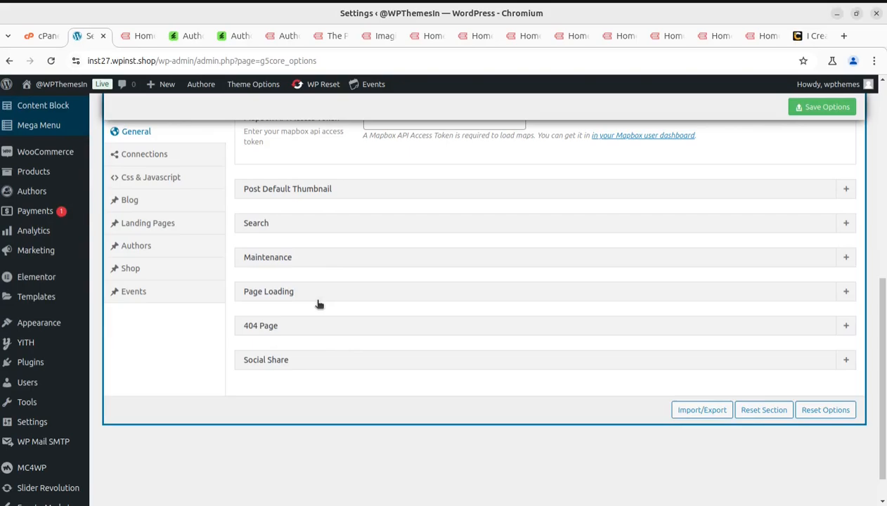
pyautogui.scroll(6, 305, 368)
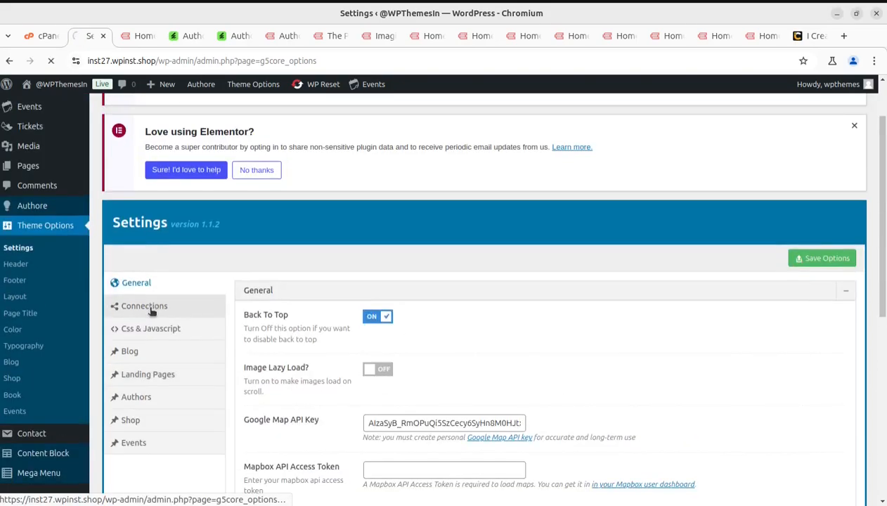
# Step: View the Connections, Css & Javascript and Blog sections of the theme's settings
pyautogui.click(151, 307)
pyautogui.scroll(-2, 183, 295)
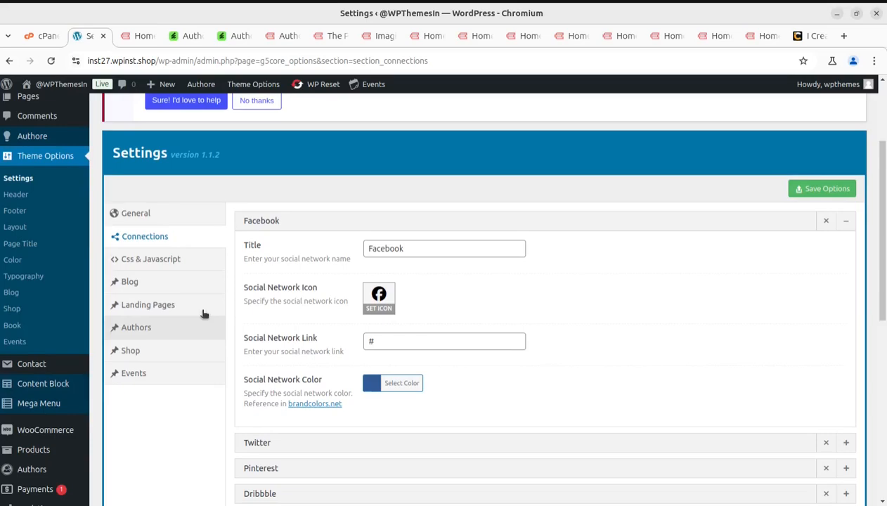
pyautogui.click(150, 260)
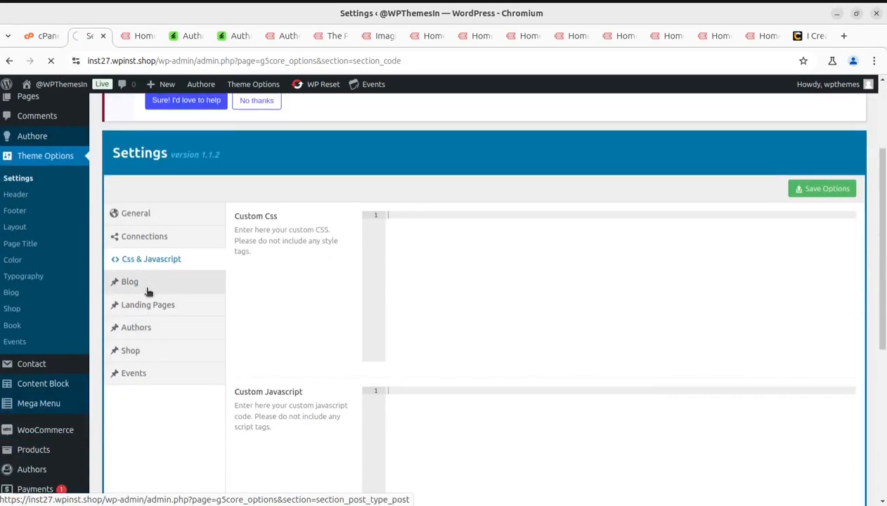
pyautogui.click(129, 282)
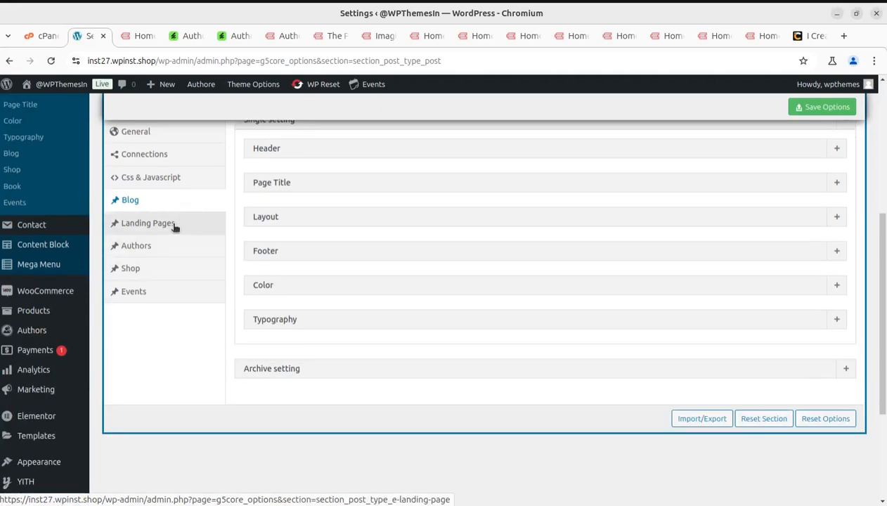
# Step: Open the Landing Pages section of the theme settings and expand its Header and Page Title options for viewing
pyautogui.click(173, 225)
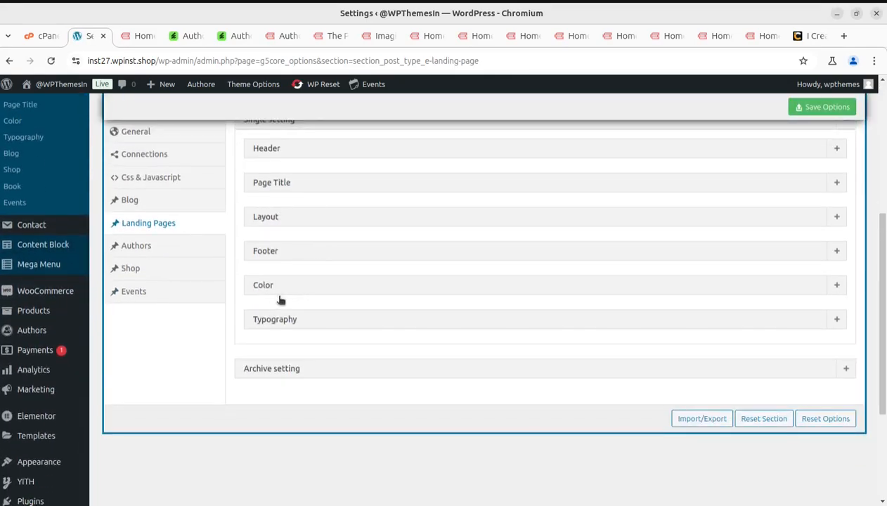
pyautogui.scroll(2, 401, 303)
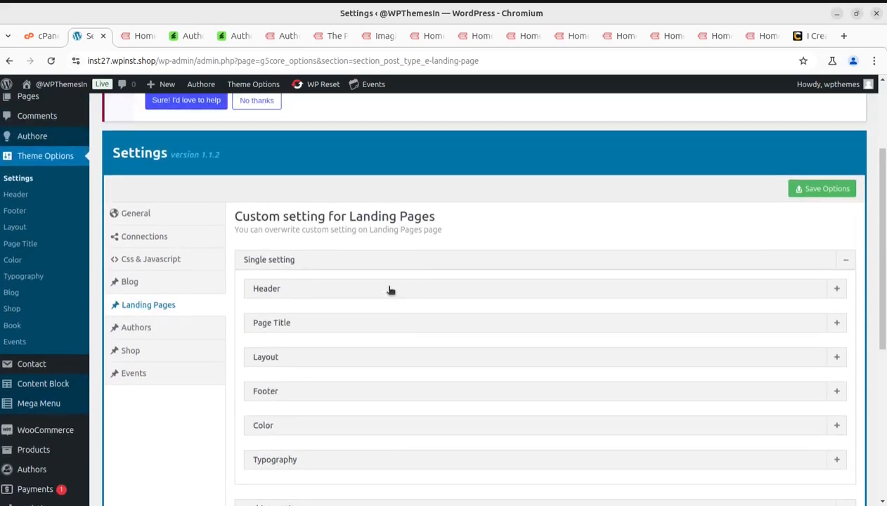
pyautogui.click(391, 290)
pyautogui.click(391, 290)
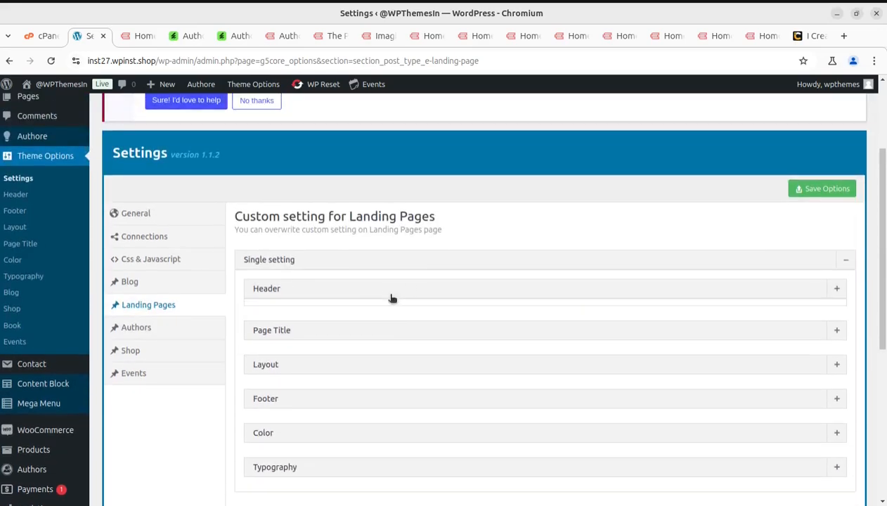
pyautogui.click(411, 333)
pyautogui.scroll(-3, 410, 336)
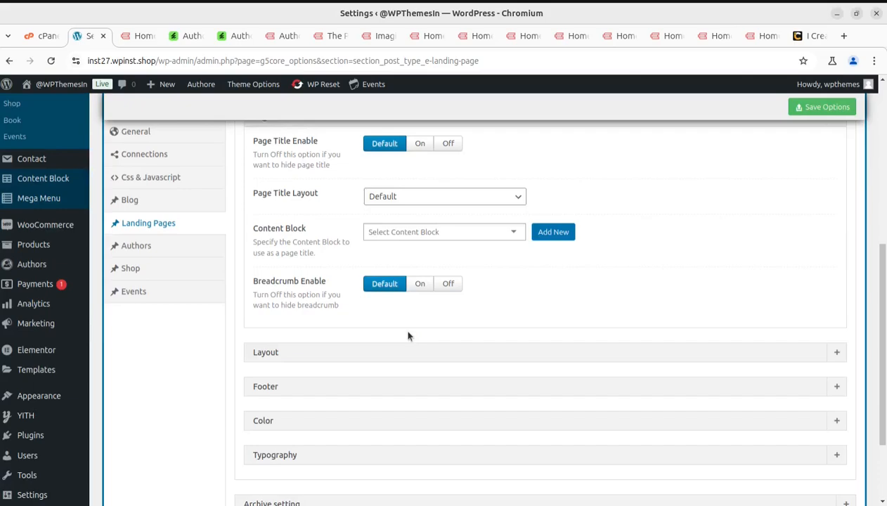
# Step: Look through the custom settings for Authors, Shop and Events in the theme settings
pyautogui.click(139, 251)
pyautogui.scroll(-5, 408, 384)
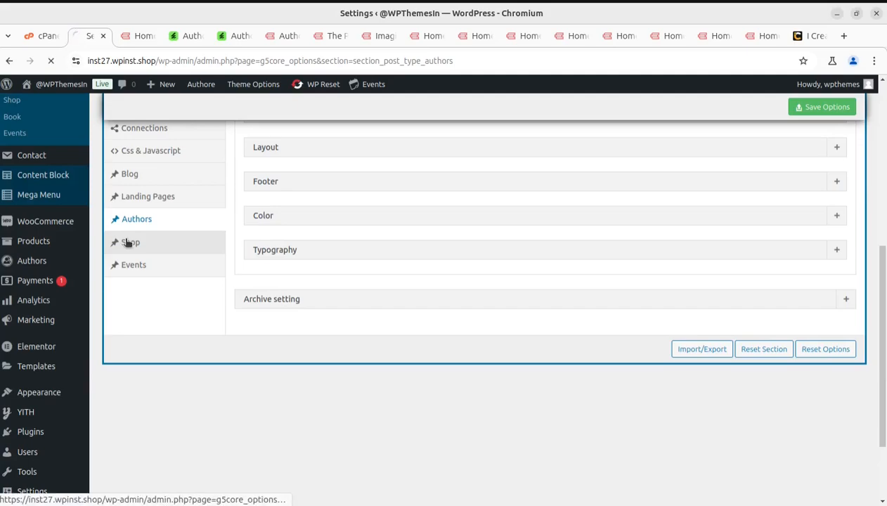
pyautogui.click(130, 242)
pyautogui.scroll(-4, 363, 349)
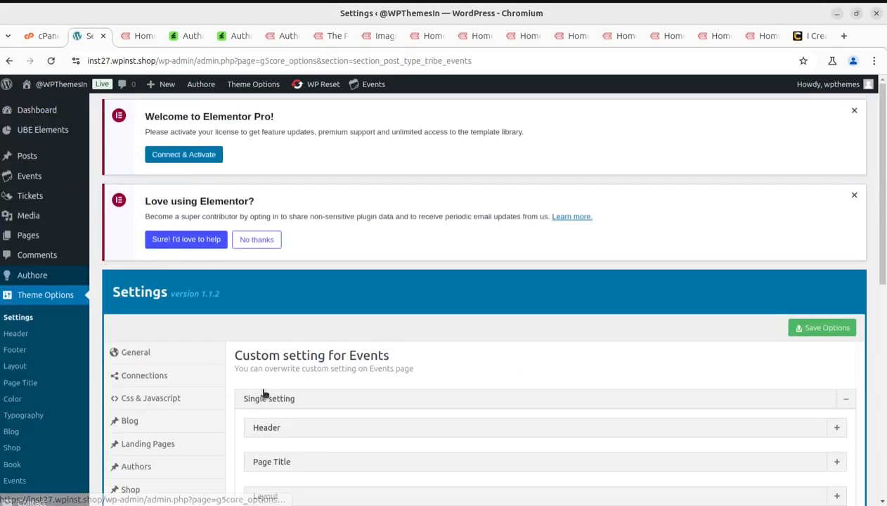
pyautogui.scroll(-4, 54, 383)
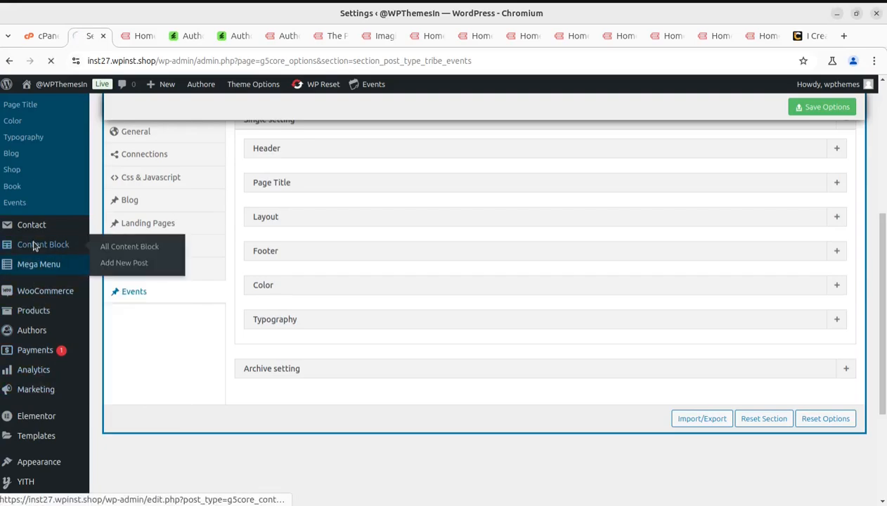
# Step: Open the All Content Block page and look through the list of imported footer and page title blocks
pyautogui.scroll(-3, 323, 332)
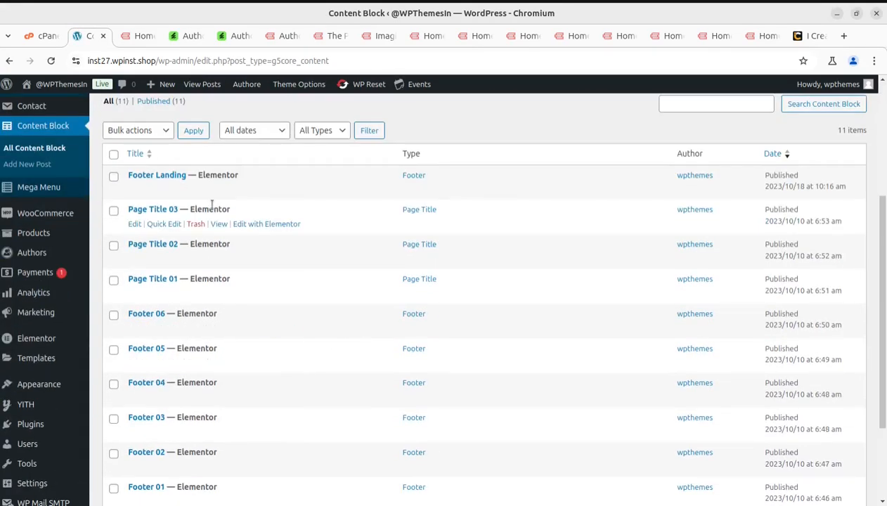
pyautogui.scroll(-3, 192, 316)
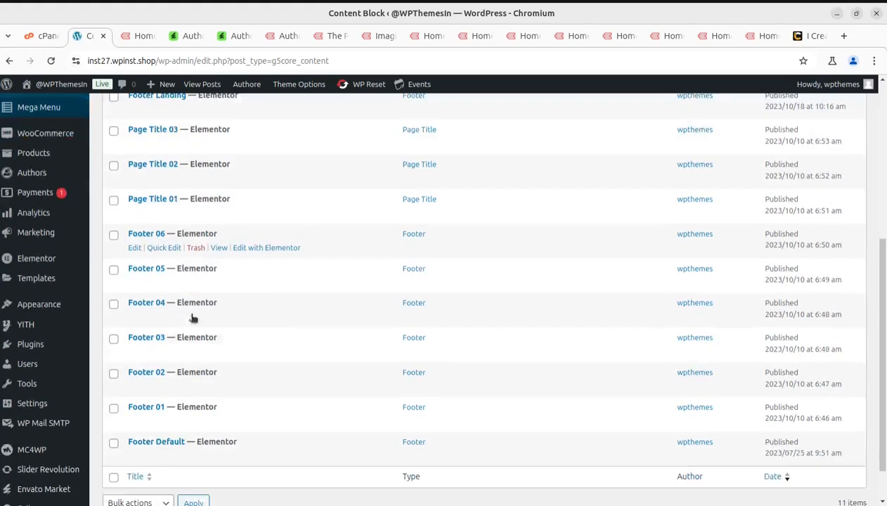
# Step: Review the Footer and Page Title entries in the Content Block list, from Footer Landing down to Footer Default
pyautogui.scroll(3, 185, 239)
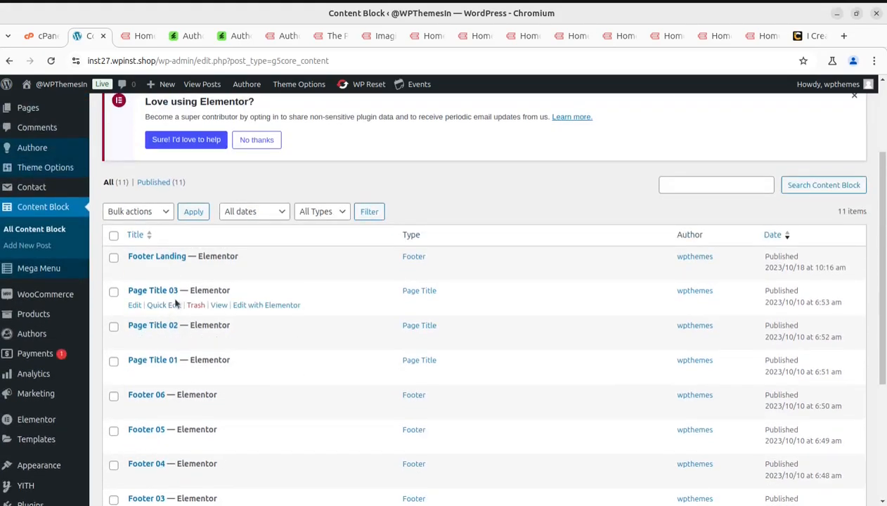
pyautogui.scroll(-1, 175, 303)
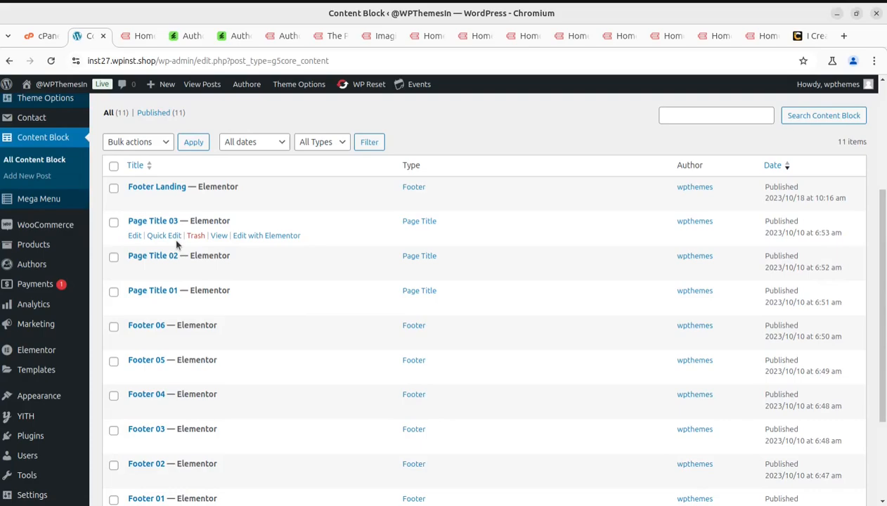
pyautogui.scroll(-2, 187, 301)
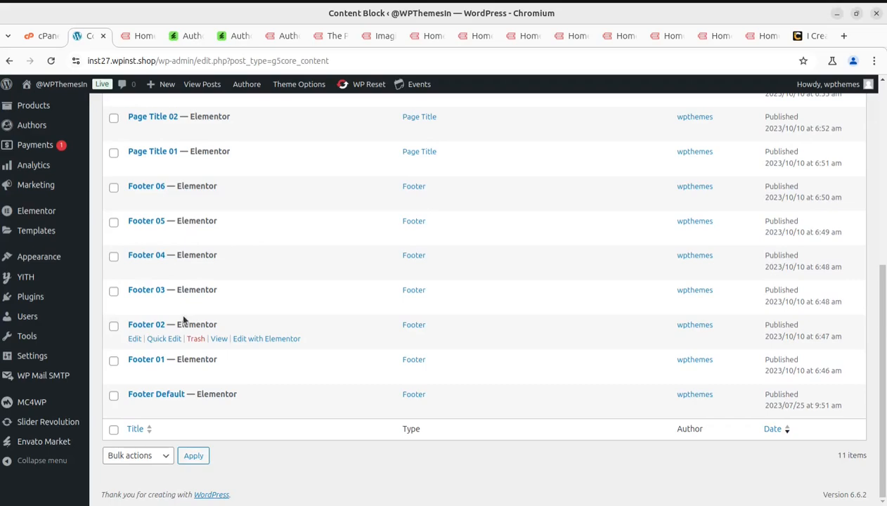
pyautogui.scroll(1, 196, 151)
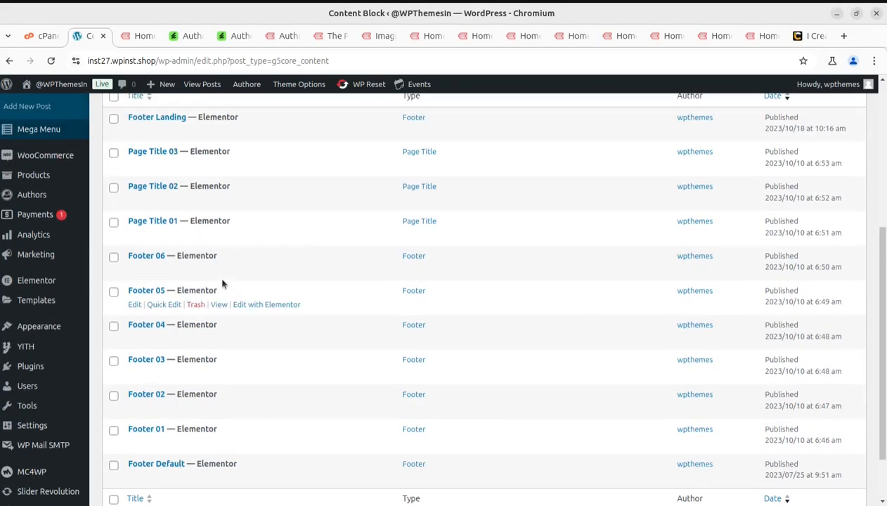
pyautogui.scroll(3, 203, 271)
pyautogui.scroll(-3, 173, 373)
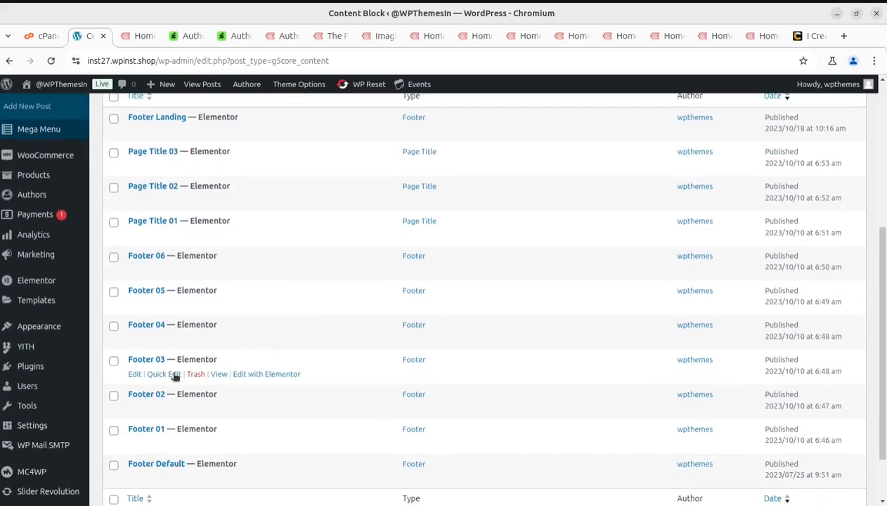
pyautogui.scroll(2, 176, 386)
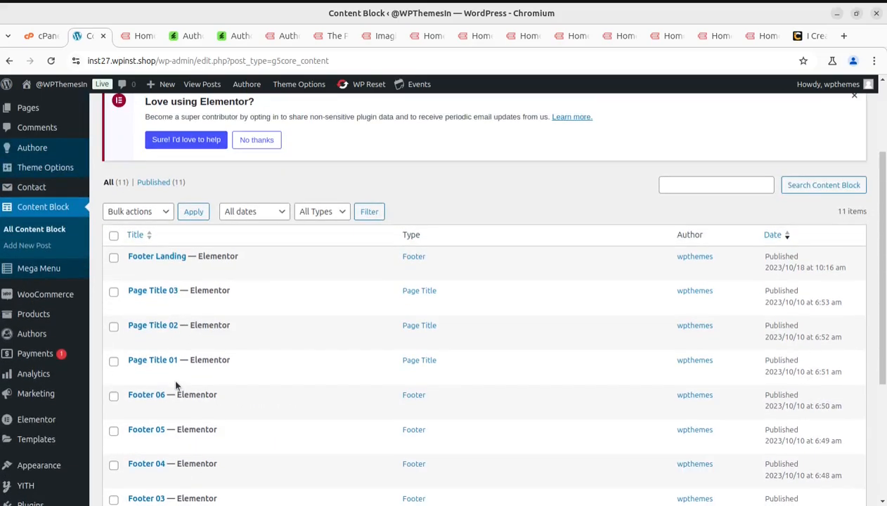
pyautogui.scroll(-3, 175, 385)
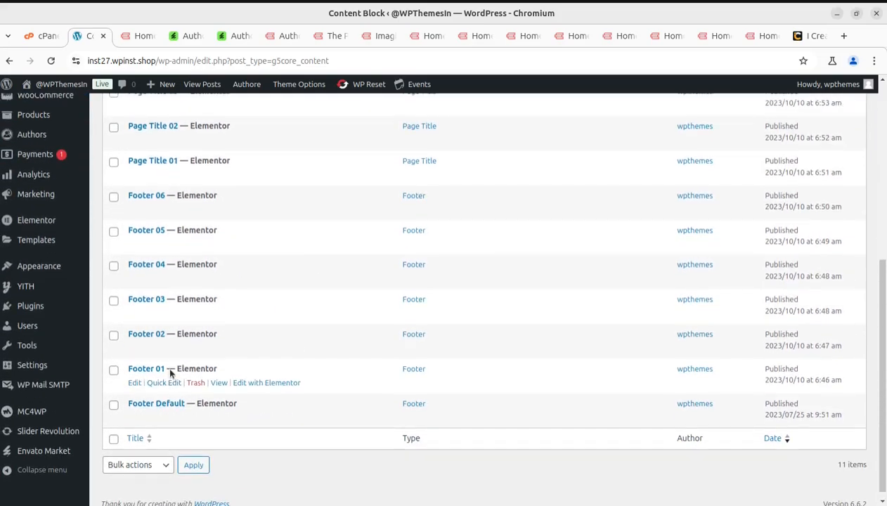
pyautogui.scroll(1, 169, 352)
pyautogui.scroll(2, 158, 270)
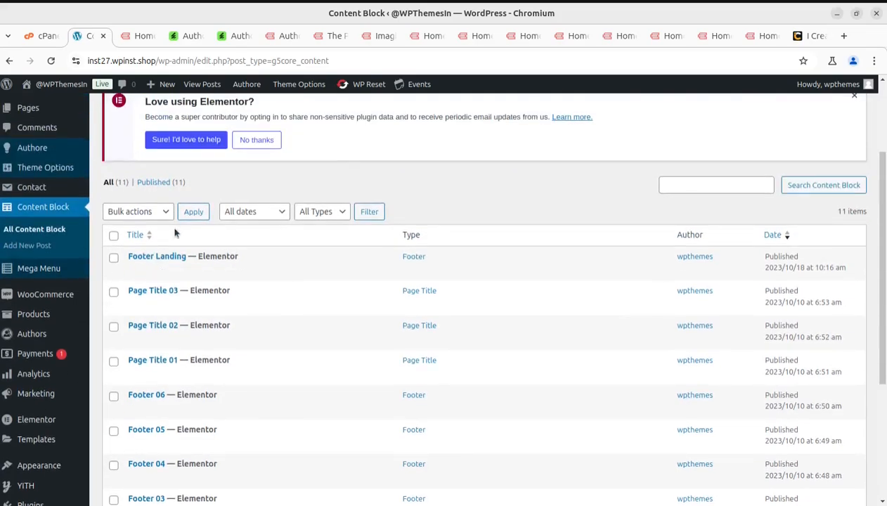
pyautogui.scroll(-2, 173, 284)
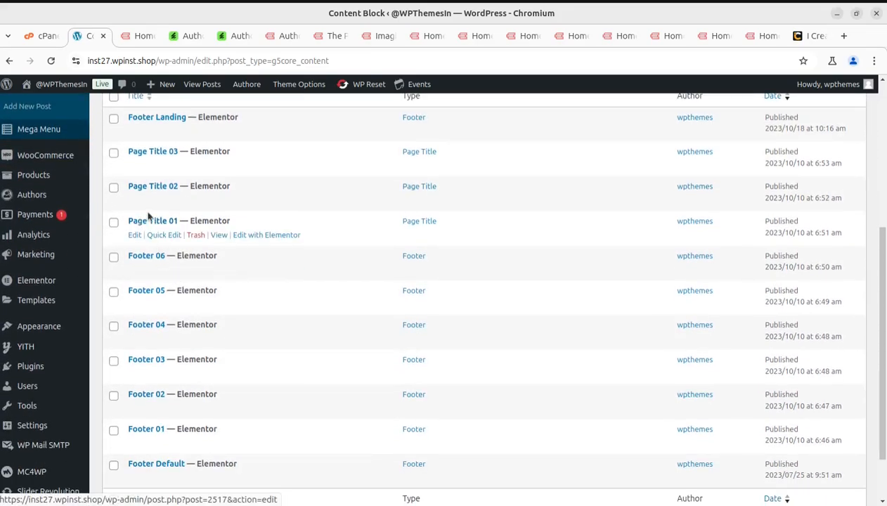
pyautogui.scroll(-1, 176, 295)
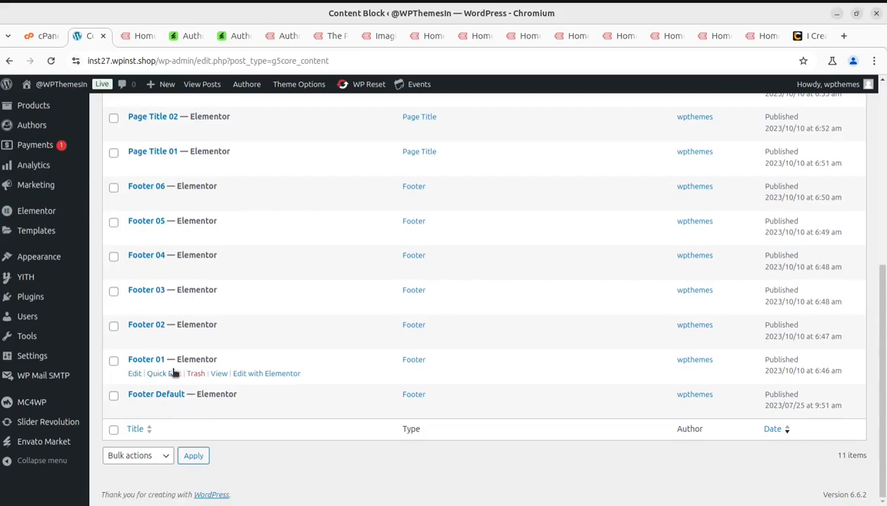
pyautogui.scroll(2, 135, 367)
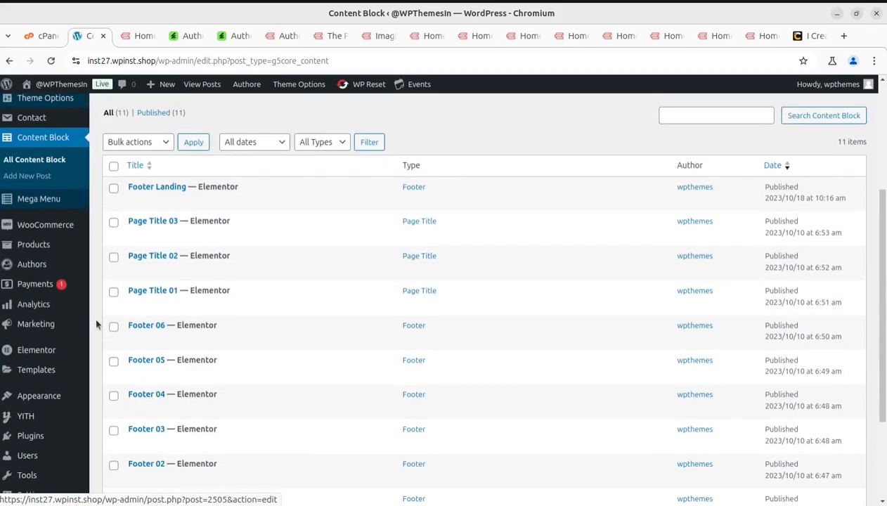
# Step: Open the Mega Menu list and the Authors list to view their imported entries
pyautogui.click(51, 199)
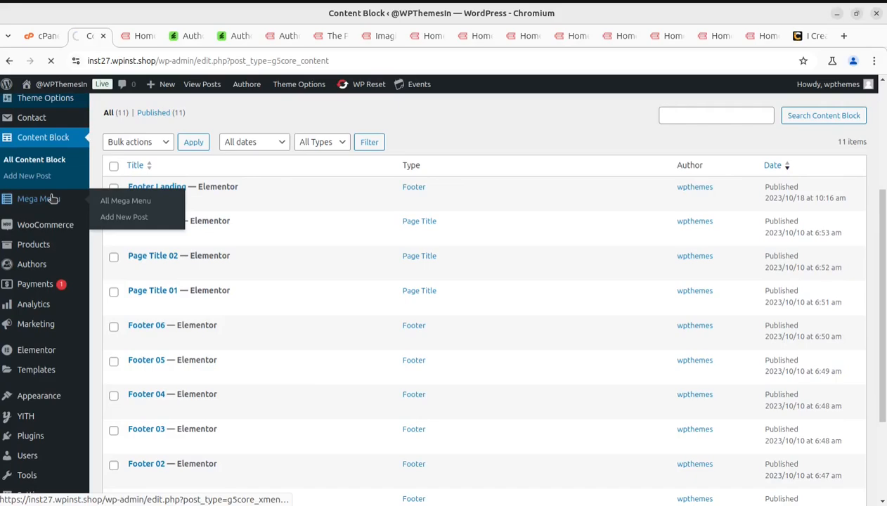
pyautogui.scroll(-3, 206, 351)
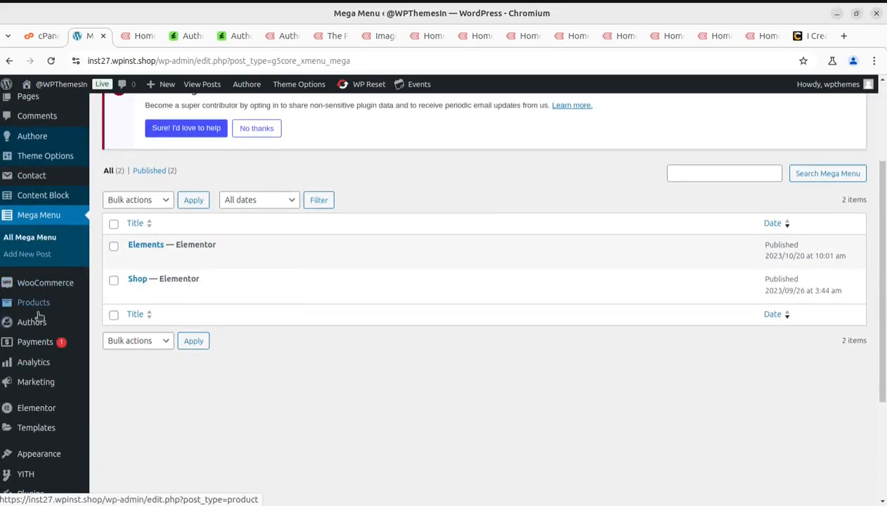
pyautogui.moveTo(40, 304)
pyautogui.moveTo(39, 325)
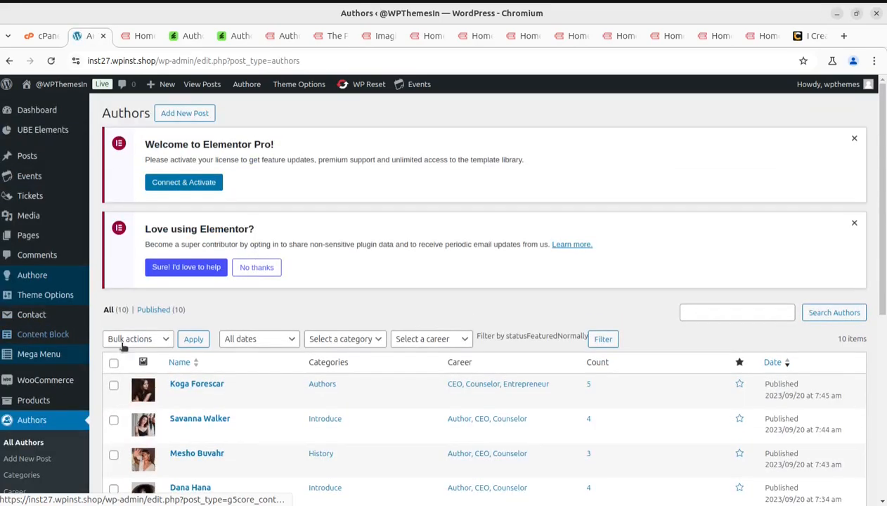
pyautogui.scroll(-3, 127, 338)
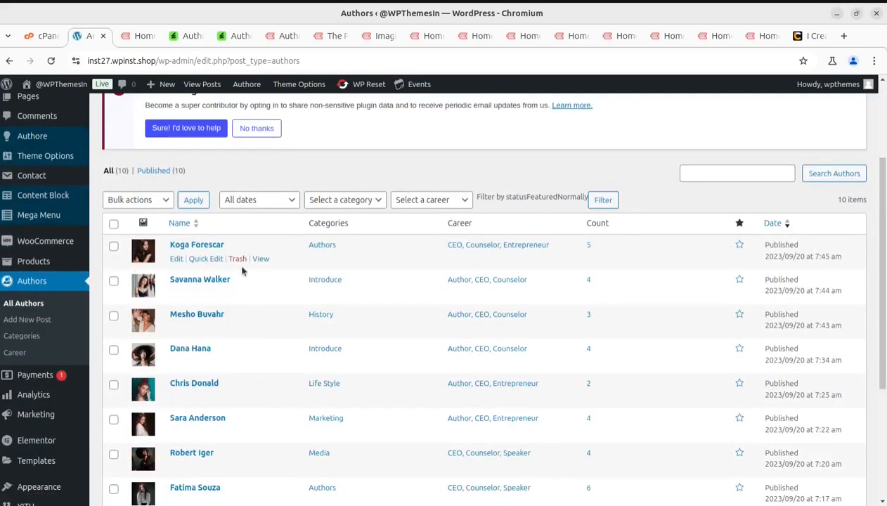
pyautogui.scroll(-2, 239, 267)
# Step: Open the first author in the Authors list for editing and examine the description, quote and award medals
pyautogui.scroll(4, 243, 311)
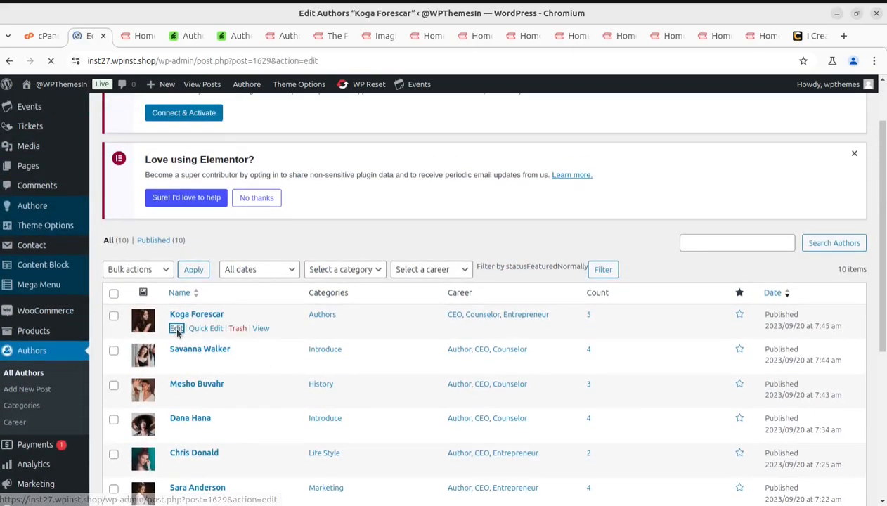
pyautogui.scroll(-3, 344, 310)
pyautogui.scroll(-9, 292, 301)
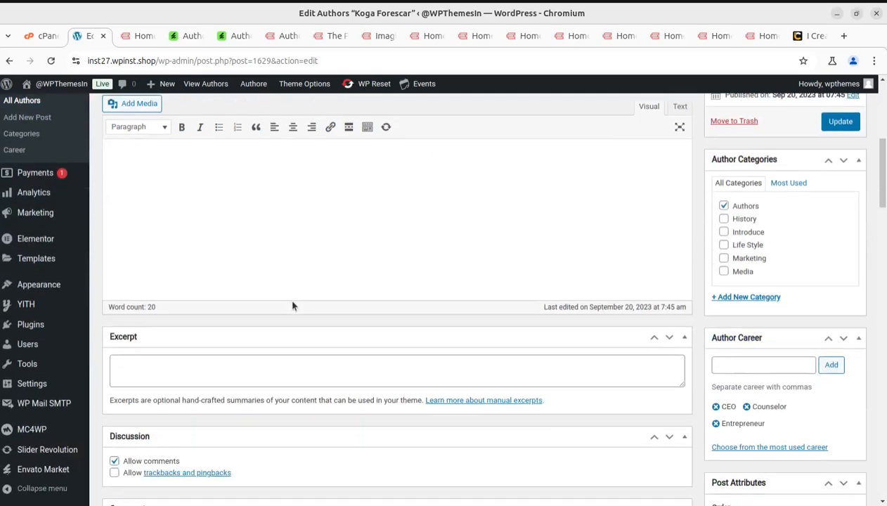
pyautogui.scroll(-8, 225, 297)
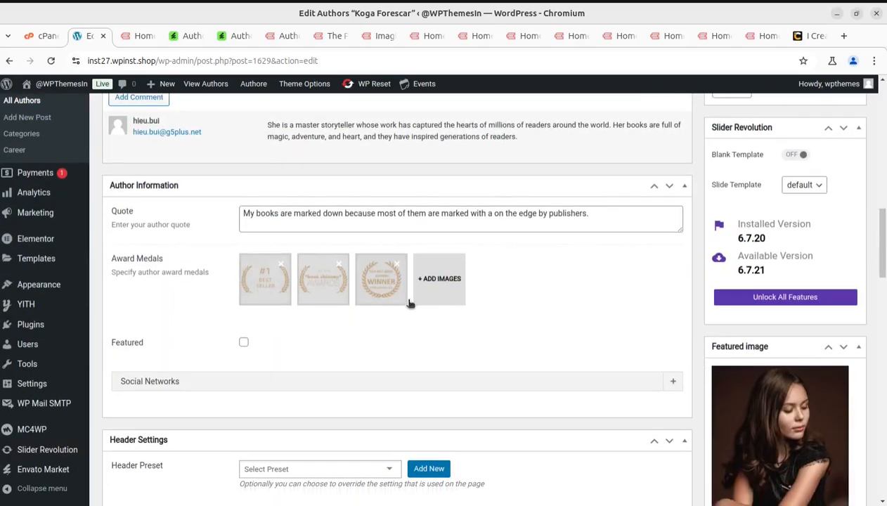
pyautogui.scroll(6, 293, 286)
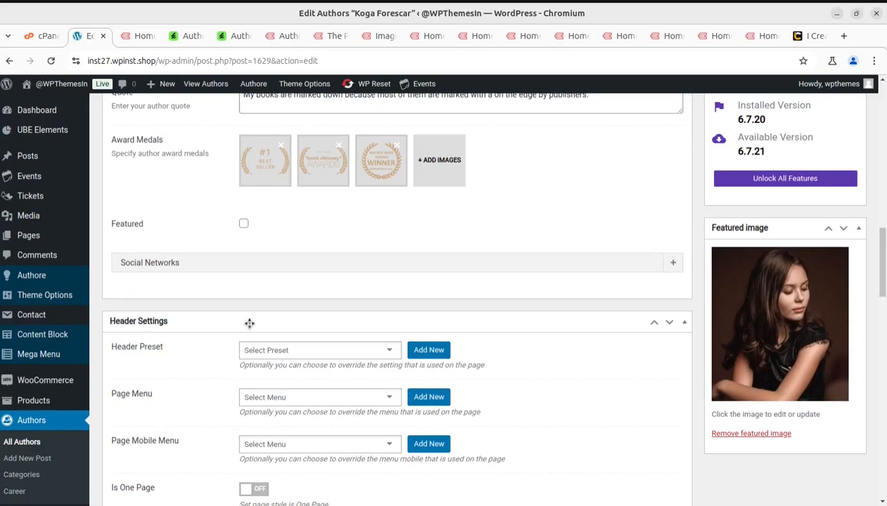
pyautogui.scroll(12, 248, 321)
# Step: Examine the author entry's Author Information, header, footer, layout, page title, color and typography settings
pyautogui.scroll(-9, 131, 288)
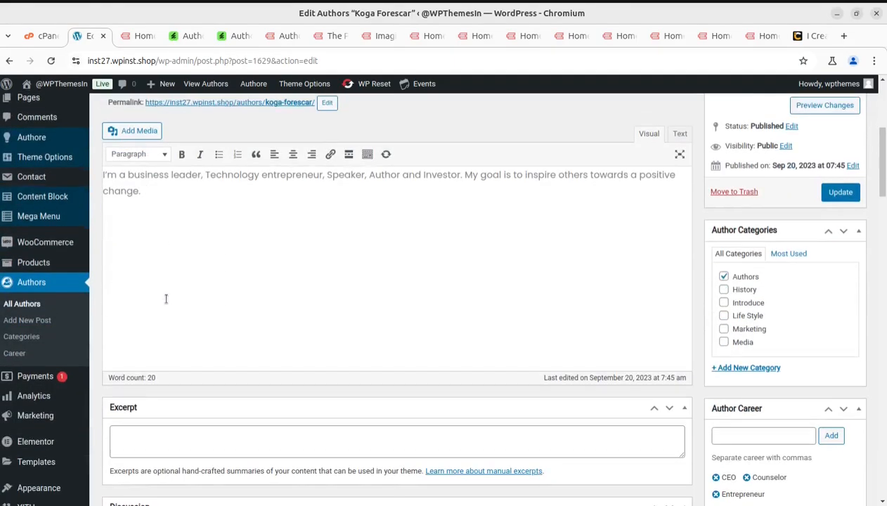
pyautogui.scroll(-2, 367, 302)
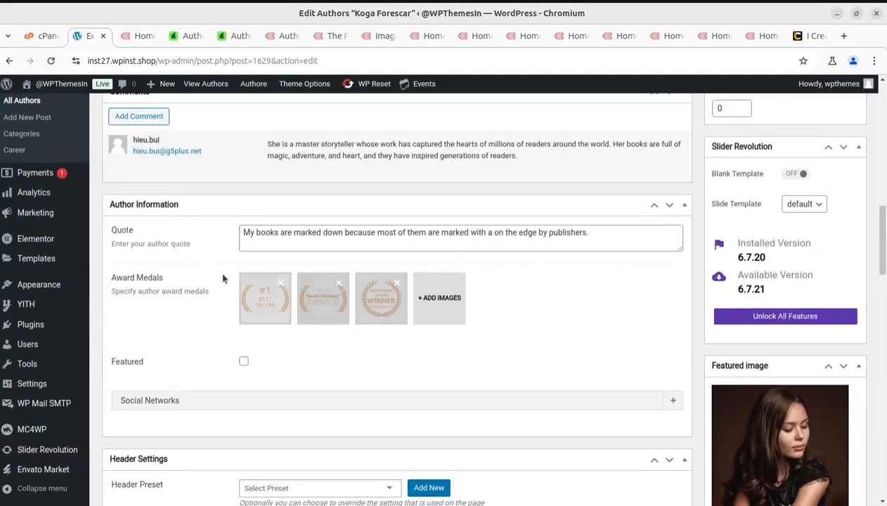
pyautogui.scroll(-2, 279, 293)
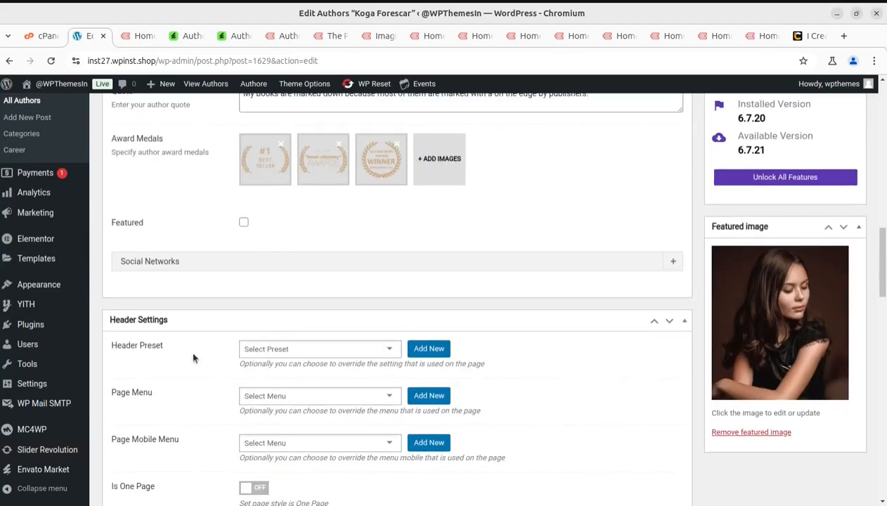
pyautogui.scroll(-6, 189, 348)
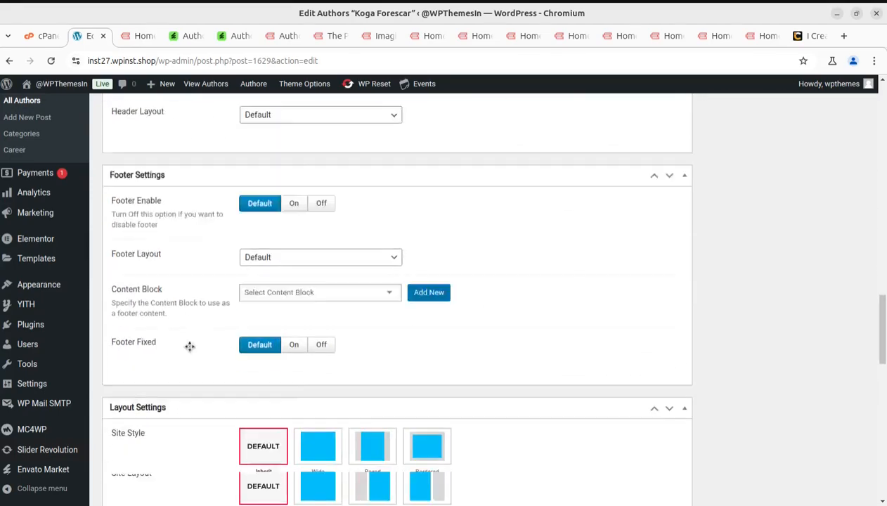
pyautogui.scroll(-11, 189, 346)
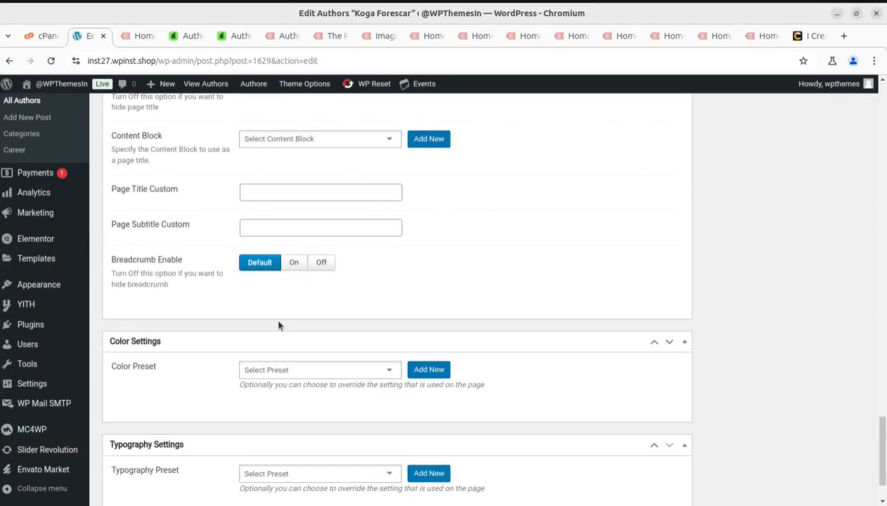
pyautogui.scroll(-2, 279, 323)
pyautogui.scroll(17, 279, 323)
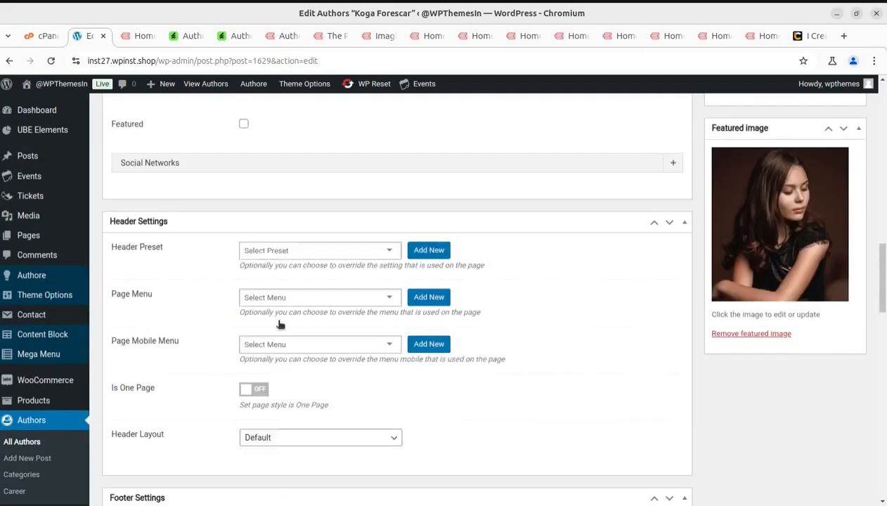
pyautogui.scroll(1, 279, 323)
pyautogui.scroll(4, 521, 253)
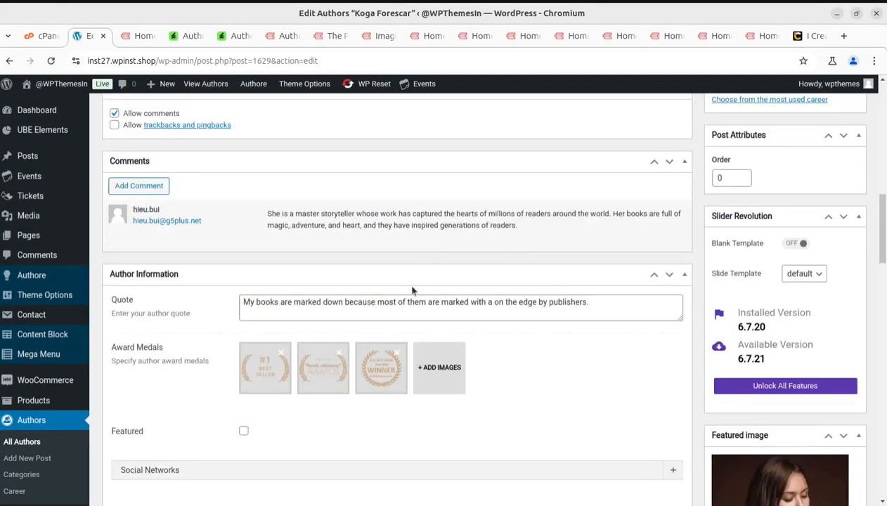
pyautogui.scroll(-3, 140, 380)
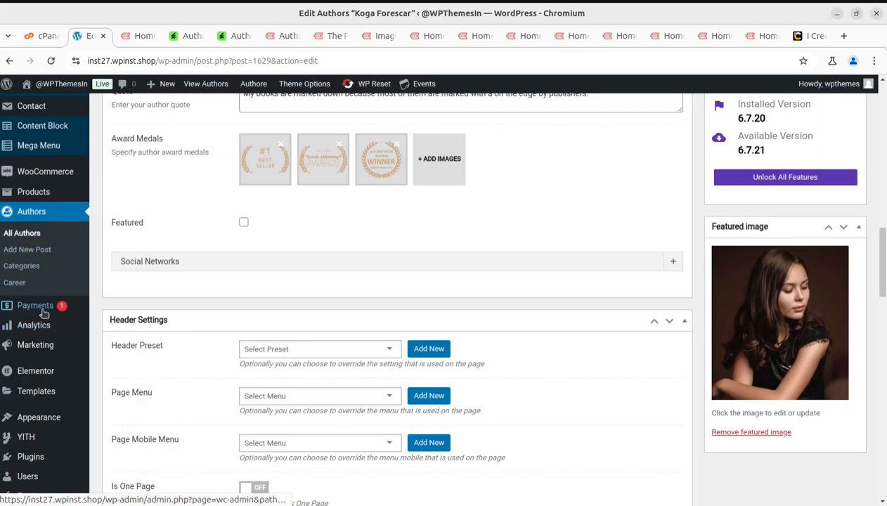
# Step: Open the Slider Revolution overview and dismiss its welcome window
pyautogui.scroll(-2, 43, 336)
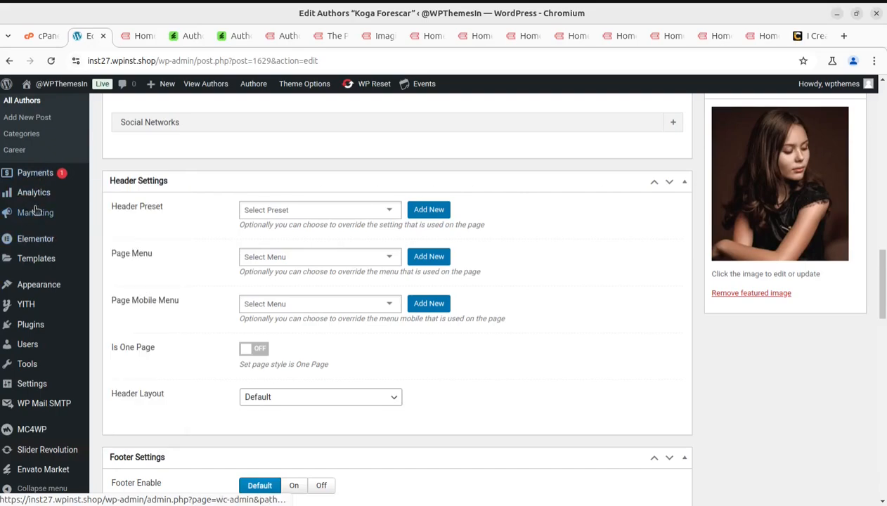
pyautogui.moveTo(40, 288)
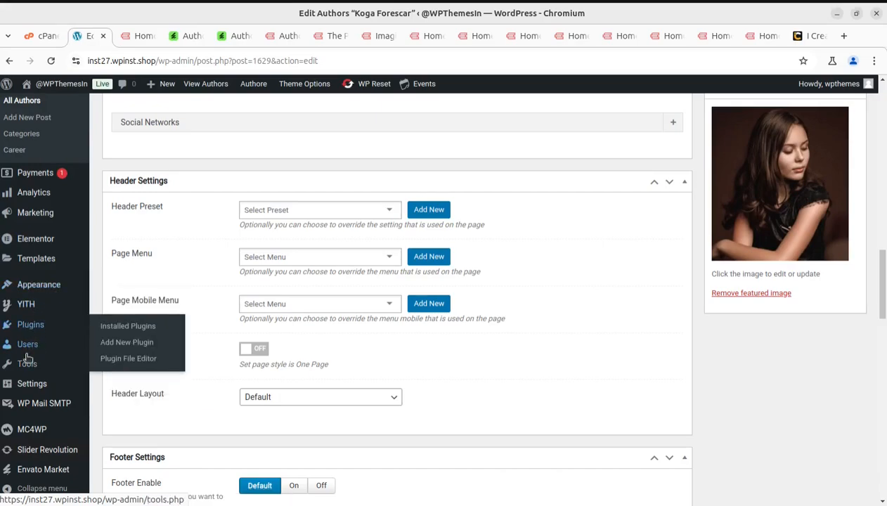
pyautogui.scroll(-1, 42, 436)
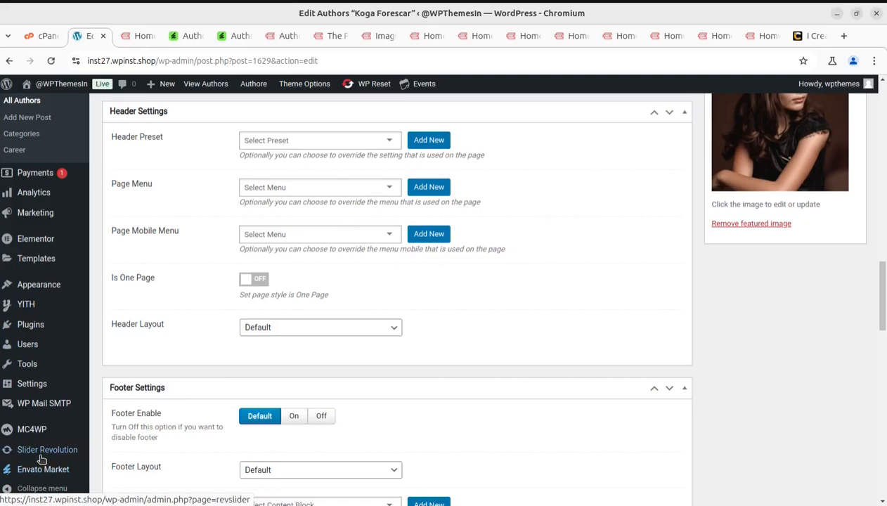
pyautogui.click(41, 454)
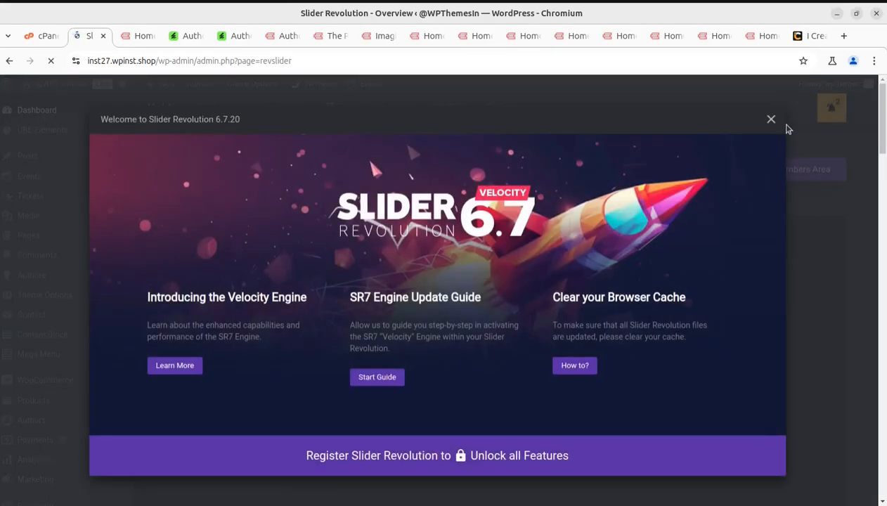
pyautogui.click(776, 125)
# Step: Look through the Slider Revolution overview's module creation, import, add-on and plugin update sections
pyautogui.scroll(-4, 472, 355)
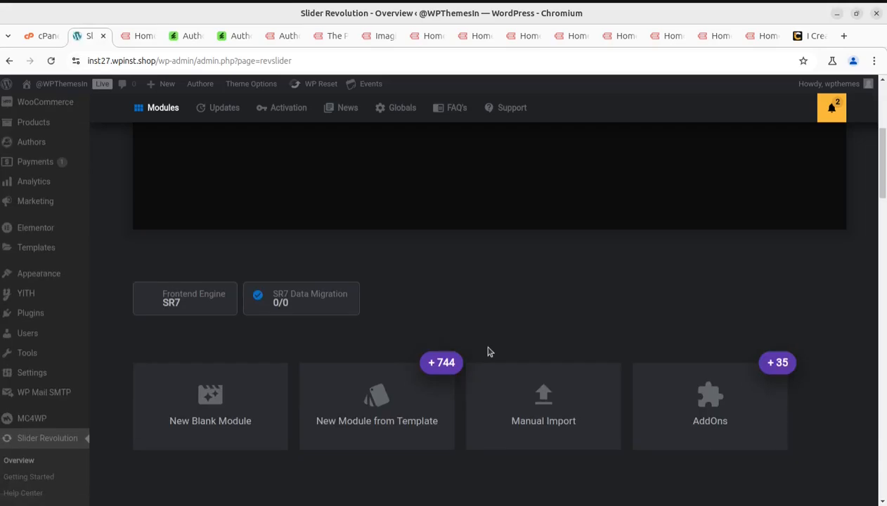
pyautogui.scroll(-3, 457, 369)
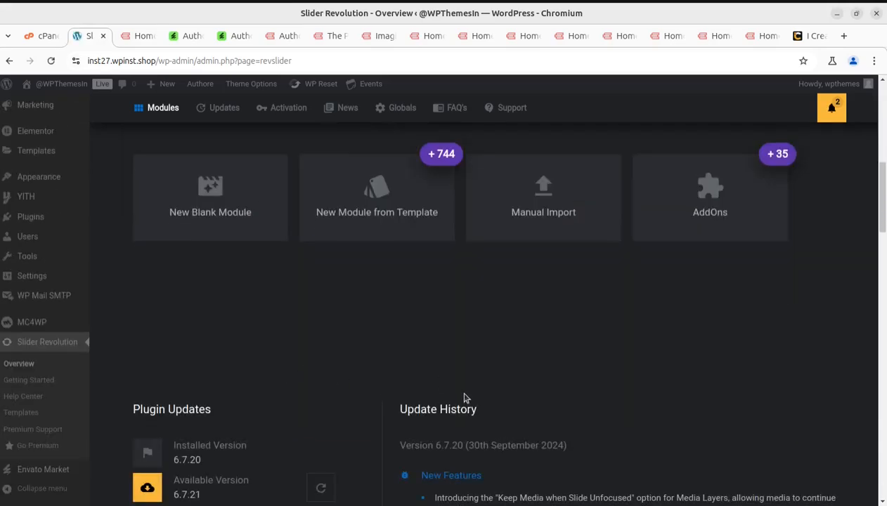
pyautogui.scroll(4, 464, 398)
pyautogui.scroll(-2, 346, 410)
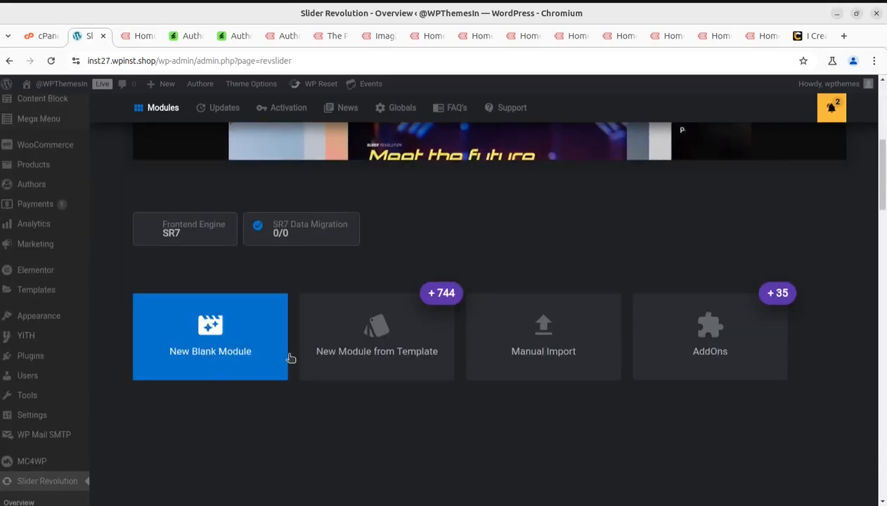
pyautogui.scroll(3, 529, 368)
pyautogui.scroll(-3, 524, 369)
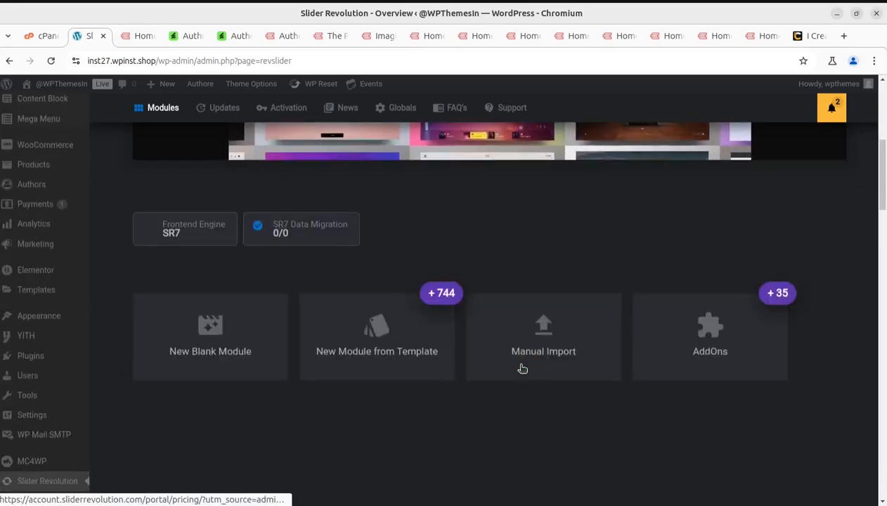
# Step: Leave the Slider Revolution overview and visit the site's front end
pyautogui.scroll(2, 609, 300)
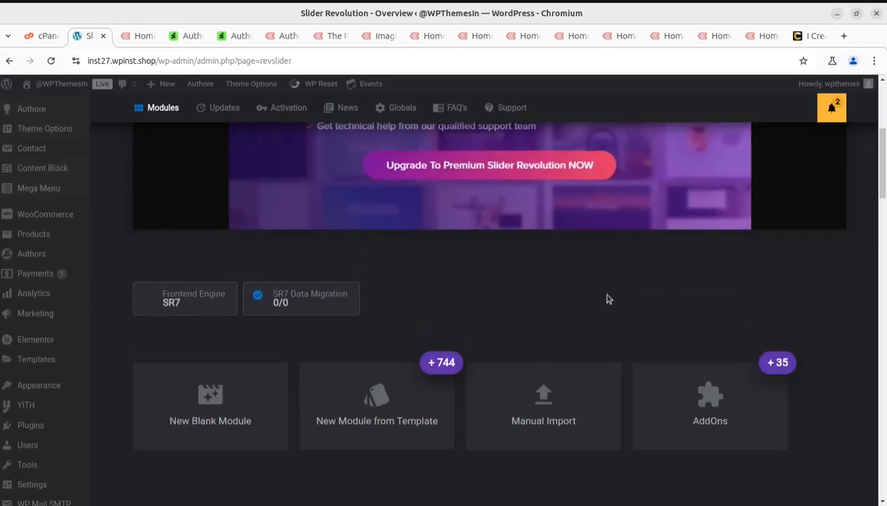
pyautogui.scroll(5, 349, 287)
pyautogui.moveTo(42, 99)
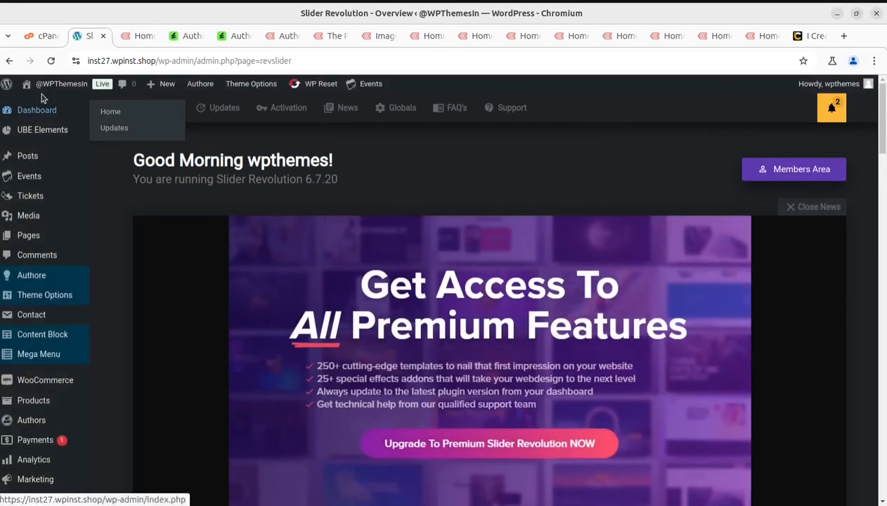
pyautogui.moveTo(32, 85)
pyautogui.click(39, 106)
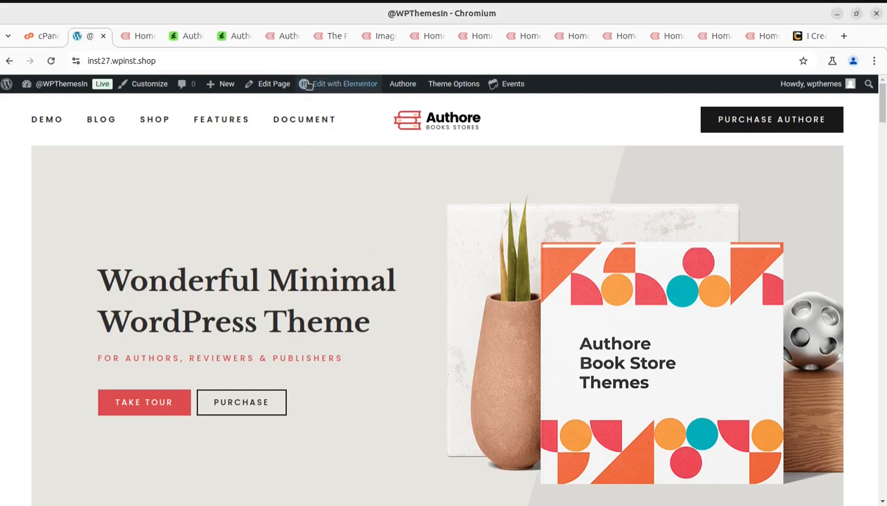
# Step: Open the site's landing page in Elementor and dismiss the notifications window
pyautogui.moveTo(314, 85)
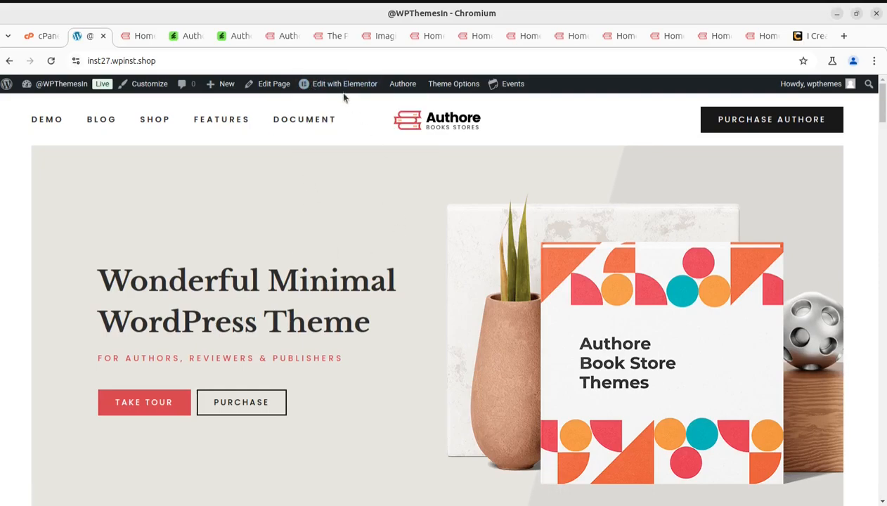
pyautogui.moveTo(345, 95)
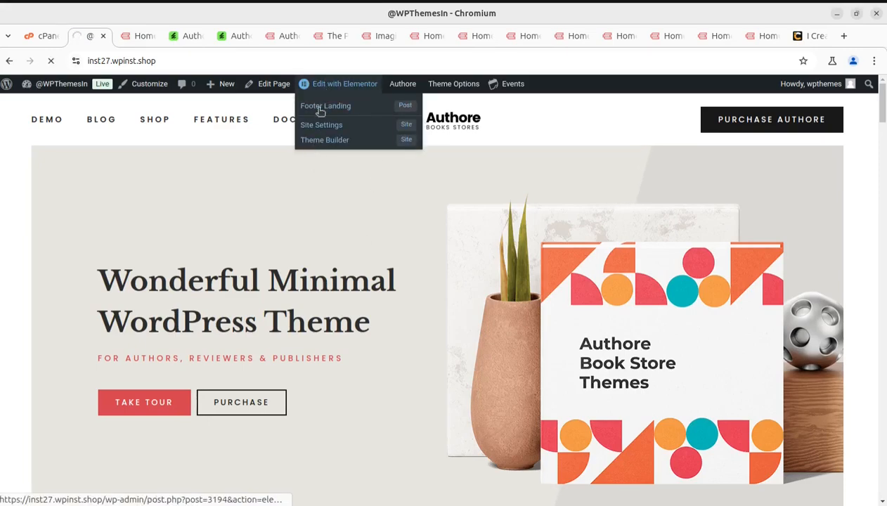
pyautogui.click(320, 107)
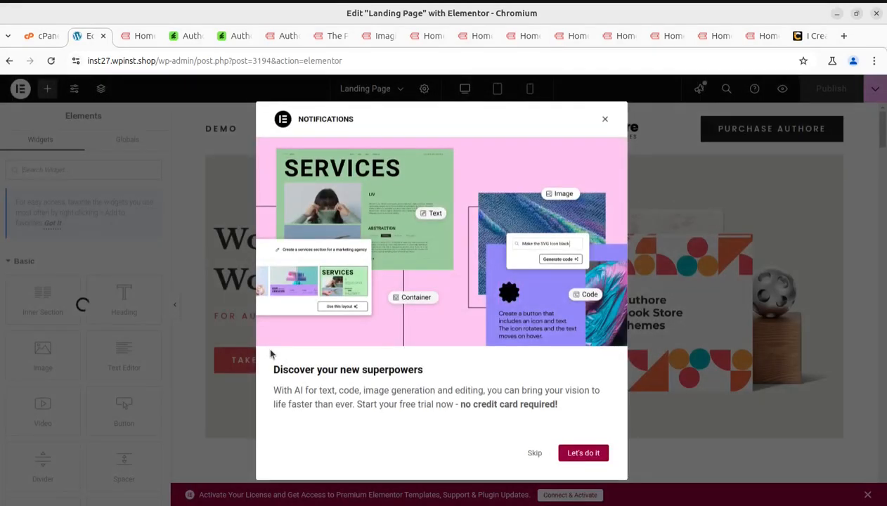
pyautogui.click(604, 121)
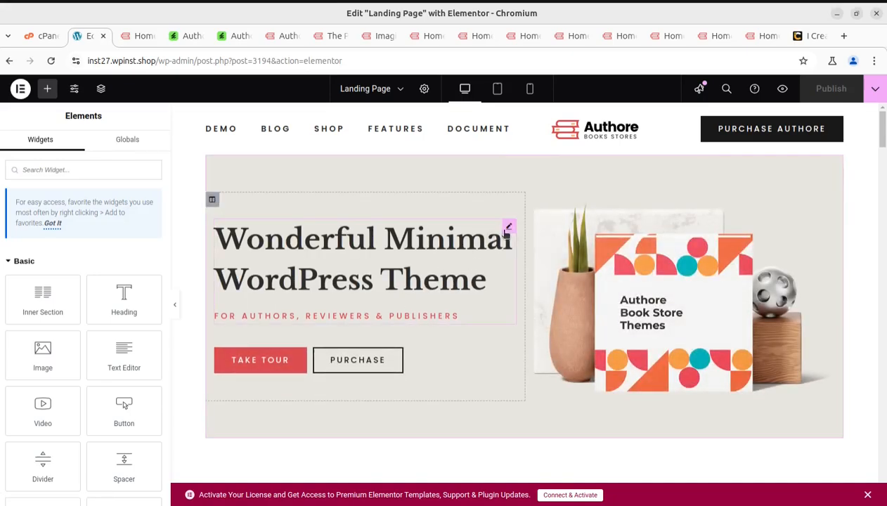
# Step: Open the content settings of the landing page's hero heading, hero image and Elegant Homepages counter in turn
pyautogui.click(509, 229)
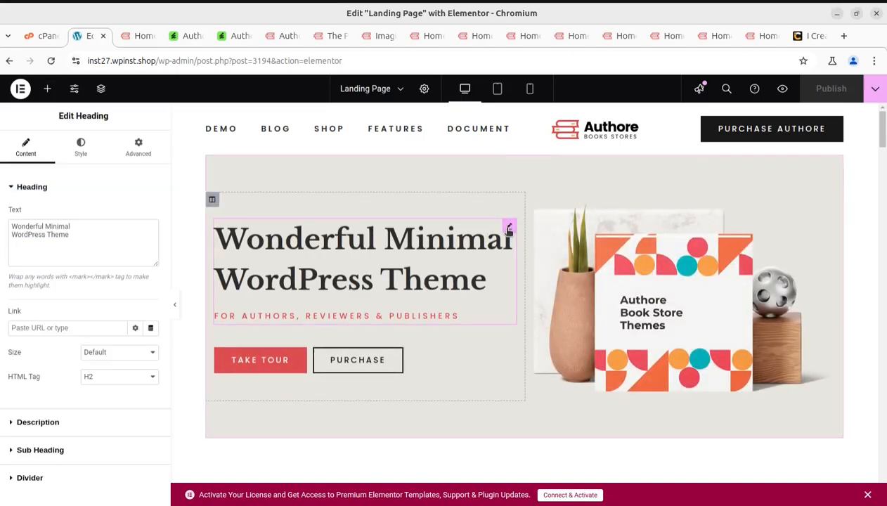
pyautogui.click(686, 257)
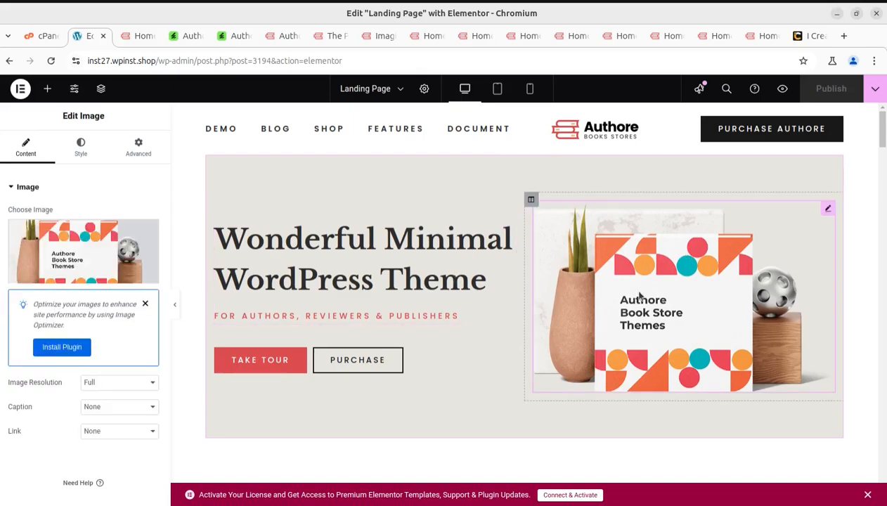
pyautogui.scroll(-3, 640, 297)
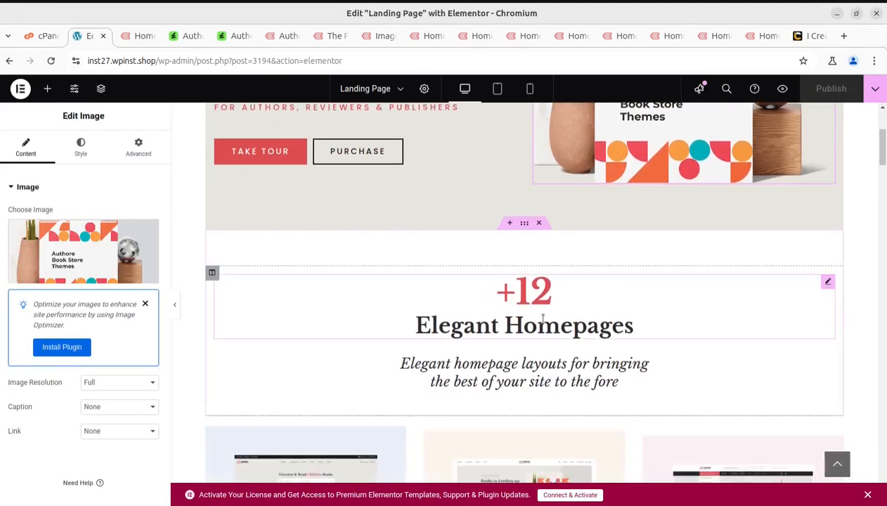
pyautogui.click(542, 319)
pyautogui.scroll(-3, 541, 318)
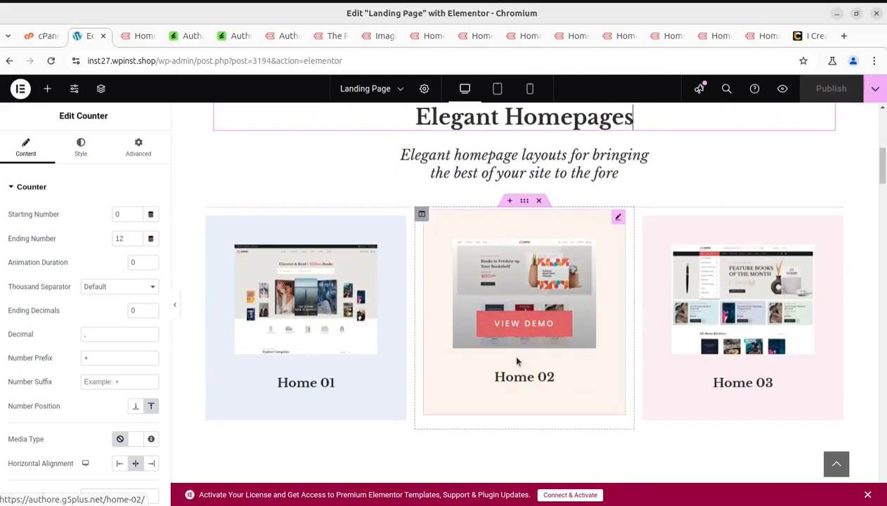
# Step: Look through the home demo cards on the landing page in Elementor
pyautogui.scroll(-4, 527, 316)
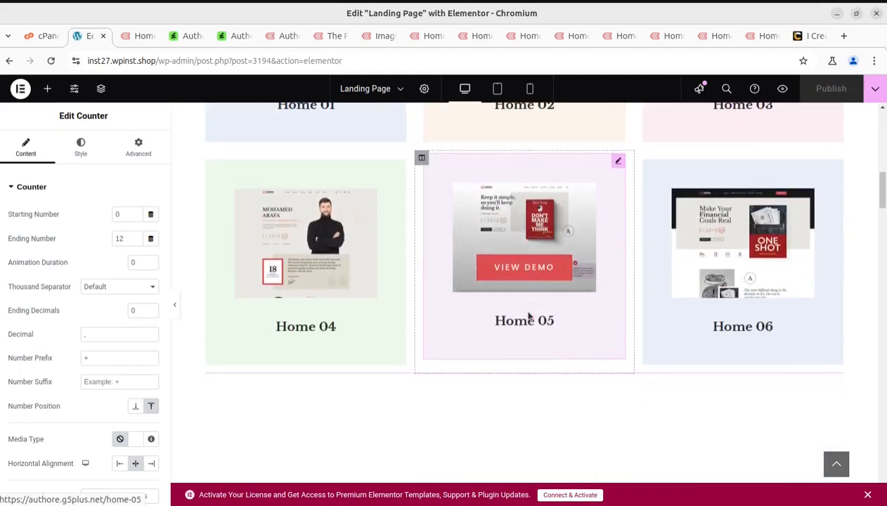
pyautogui.scroll(-2, 529, 318)
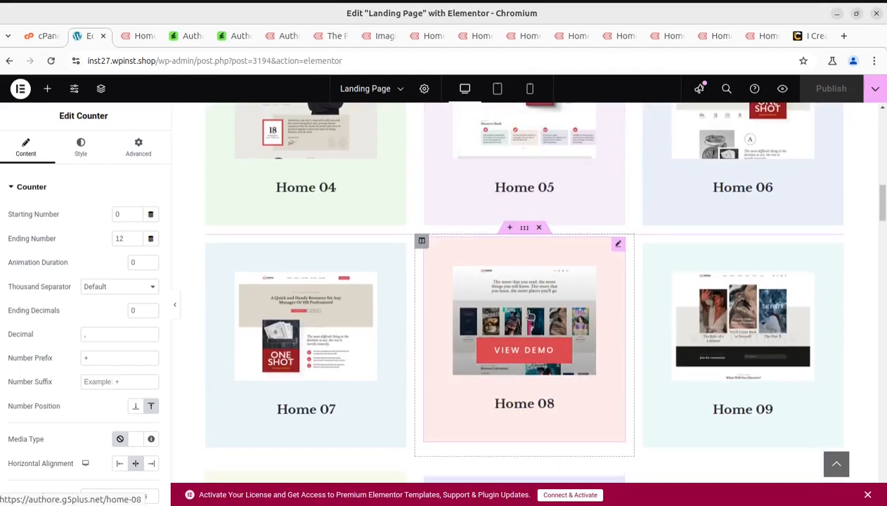
pyautogui.scroll(-3, 531, 317)
pyautogui.scroll(6, 493, 309)
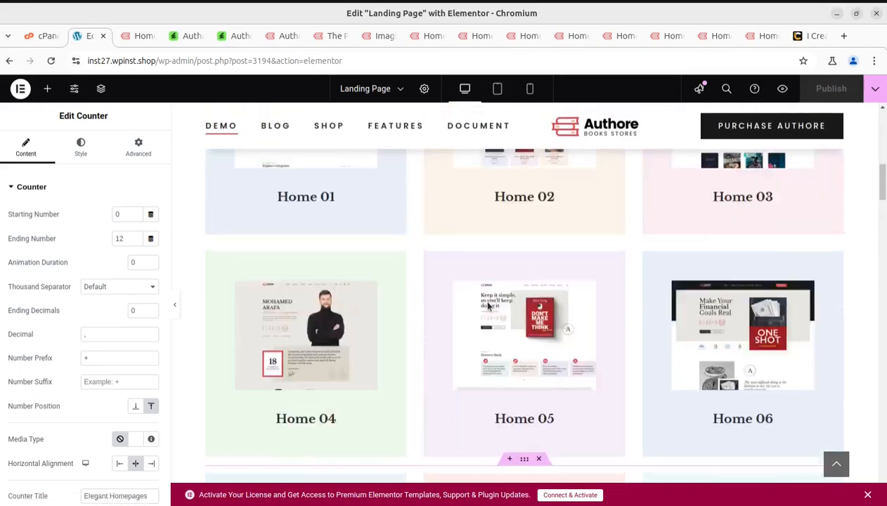
pyautogui.scroll(4, 489, 304)
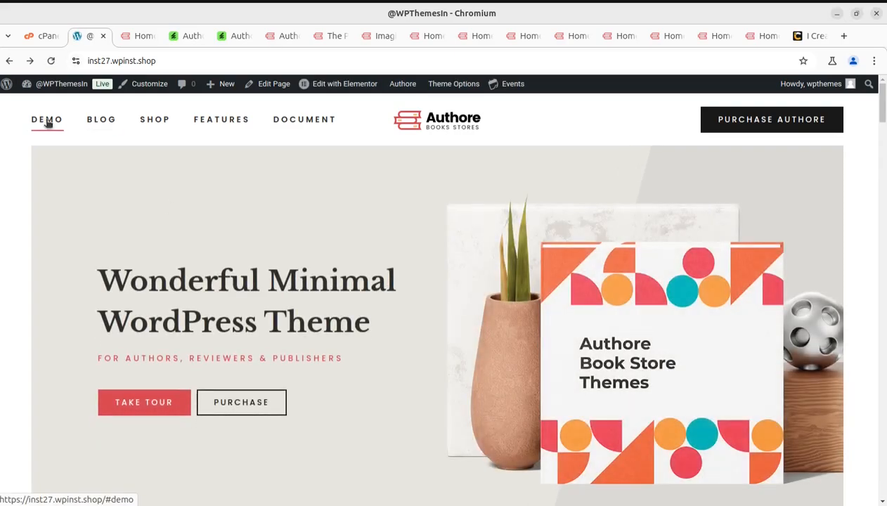
# Step: View the Home 03 demo linked from the Elegant Homepages section and return to the site's landing page
pyautogui.scroll(-10, 59, 157)
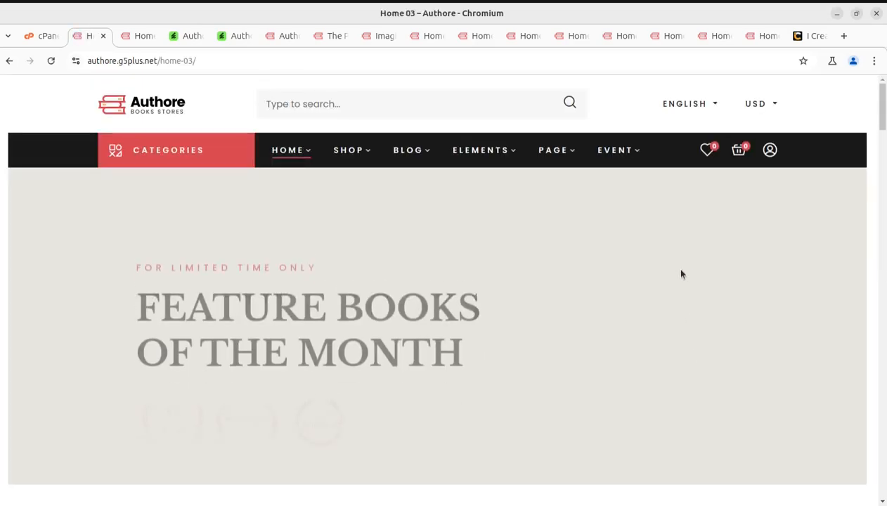
pyautogui.click(9, 61)
pyautogui.scroll(3, 437, 367)
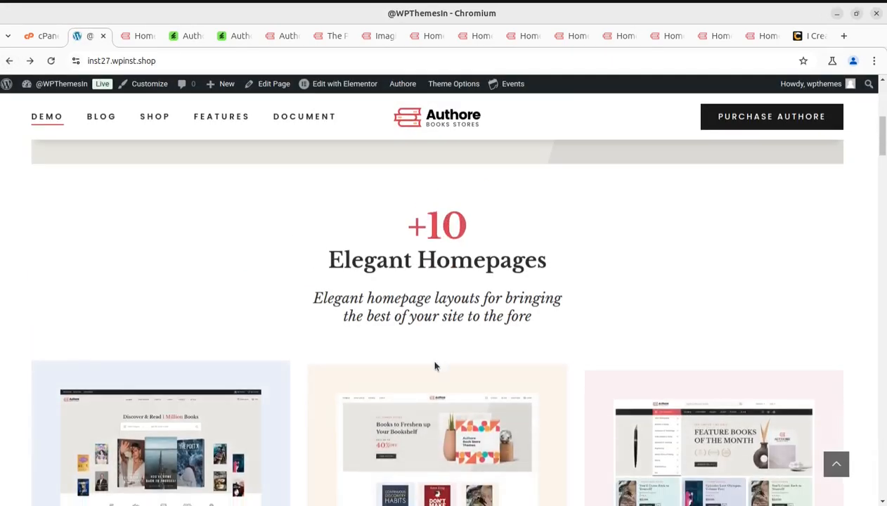
pyautogui.scroll(-2, 436, 366)
pyautogui.click(706, 325)
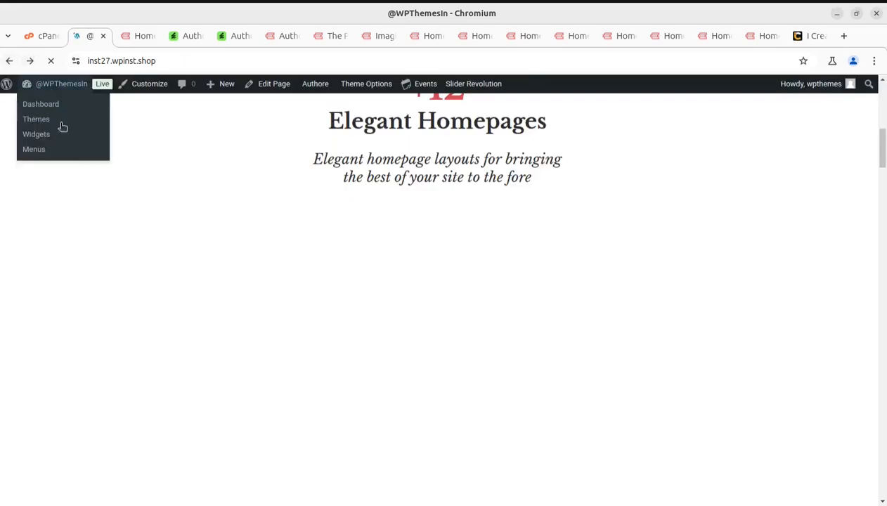
# Step: Return from the site's front end to the WordPress dashboard
pyautogui.moveTo(55, 90)
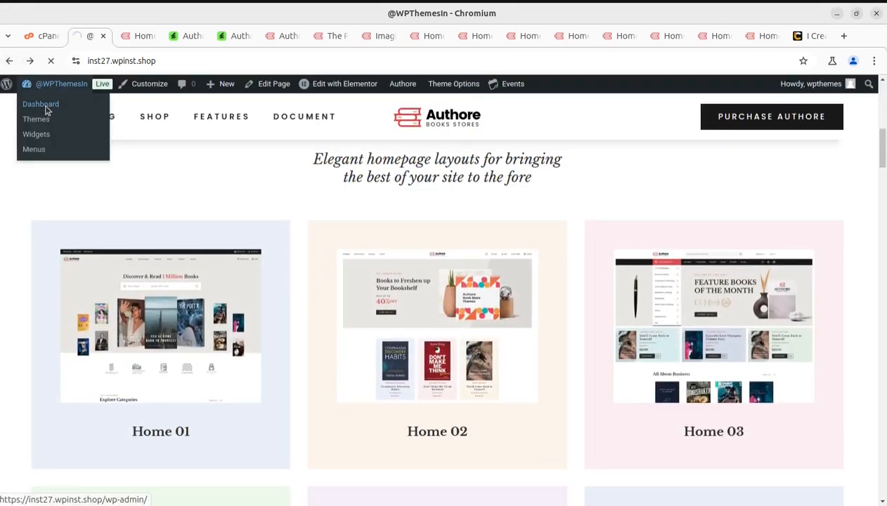
pyautogui.scroll(-5, 565, 332)
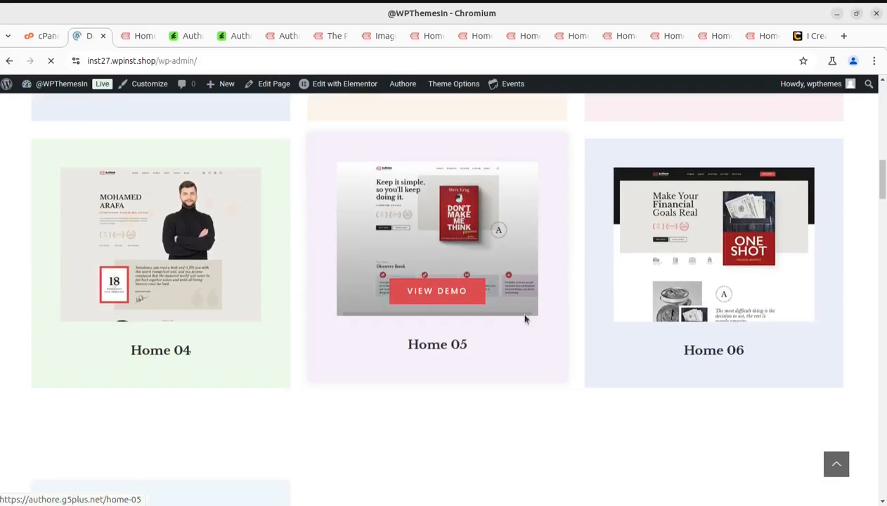
pyautogui.scroll(-1, 75, 282)
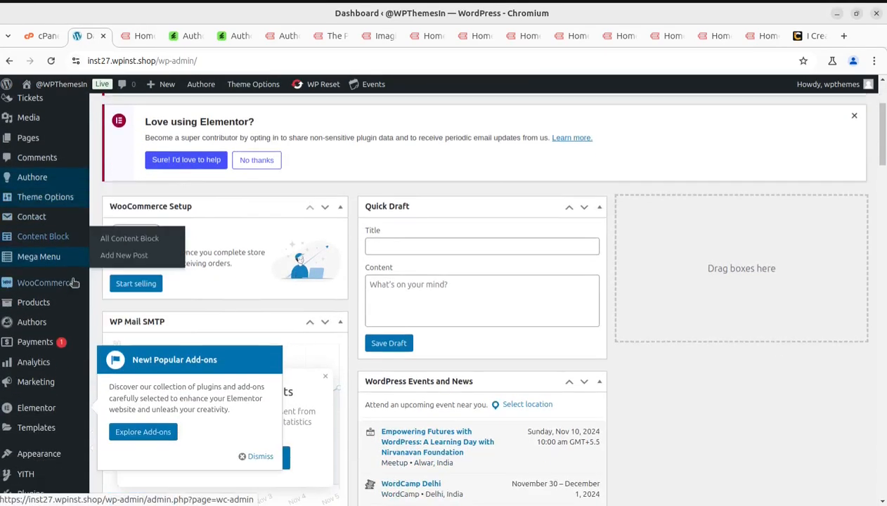
pyautogui.scroll(2, 74, 279)
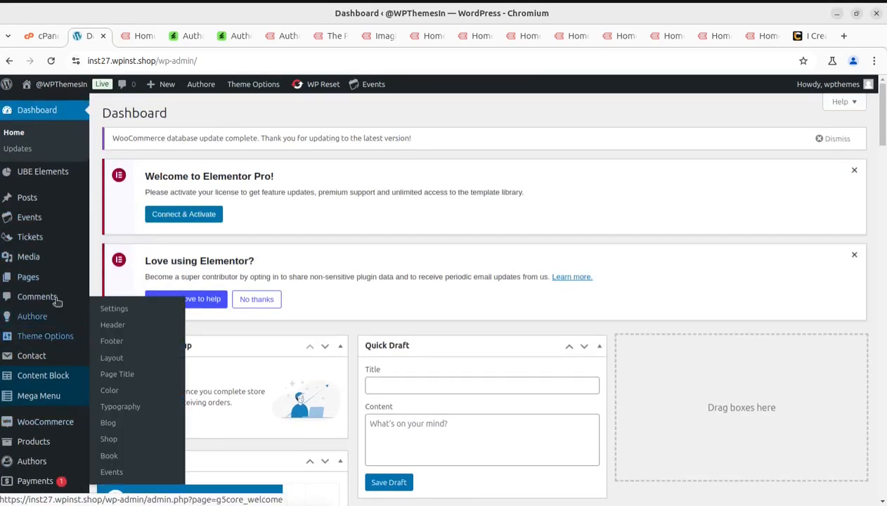
# Step: Find Home 03 on the second page of the Pages list and open it with Elementor in a new tab
pyautogui.moveTo(42, 279)
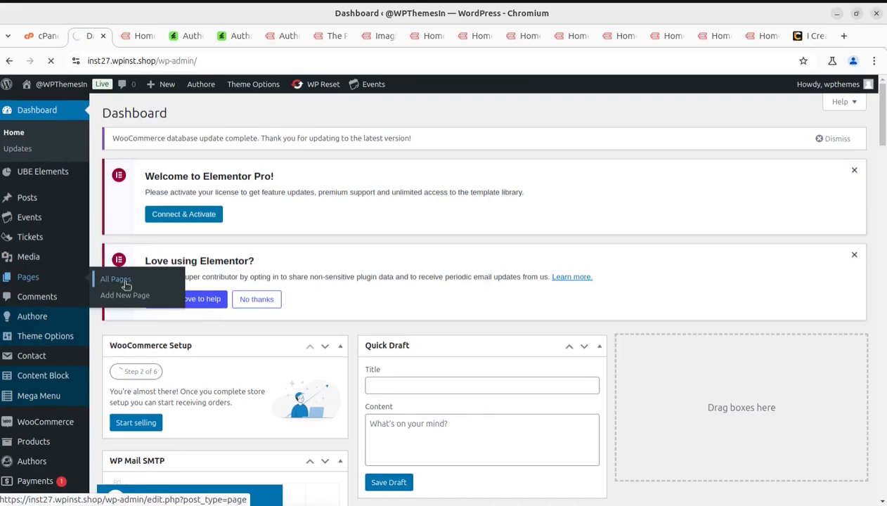
pyautogui.scroll(-15, 198, 357)
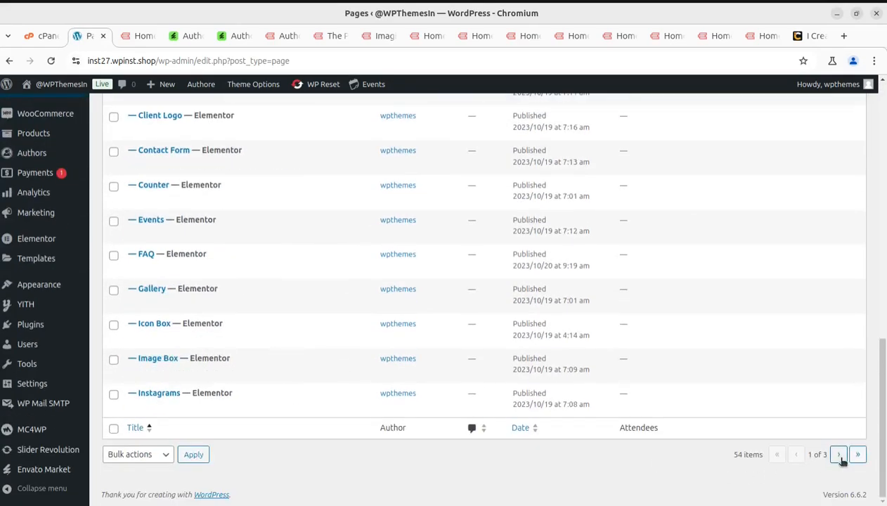
pyautogui.click(839, 455)
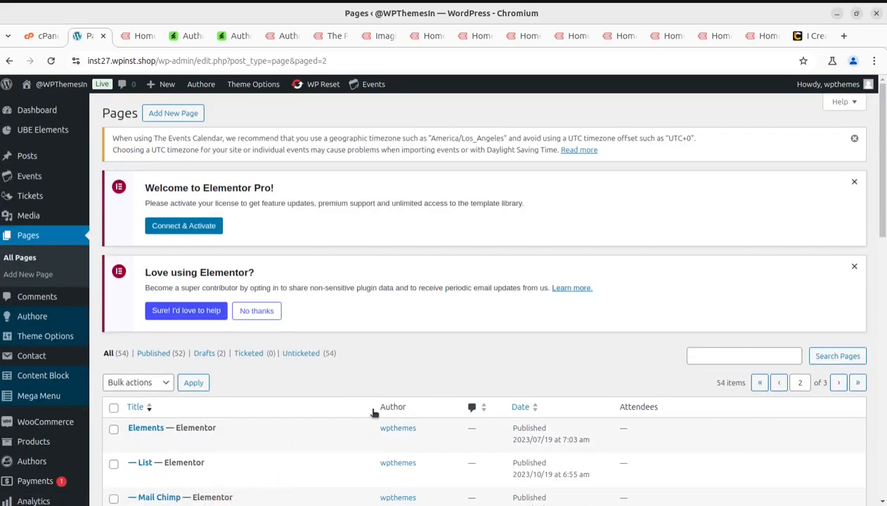
pyautogui.scroll(-3, 376, 412)
pyautogui.scroll(-6, 178, 380)
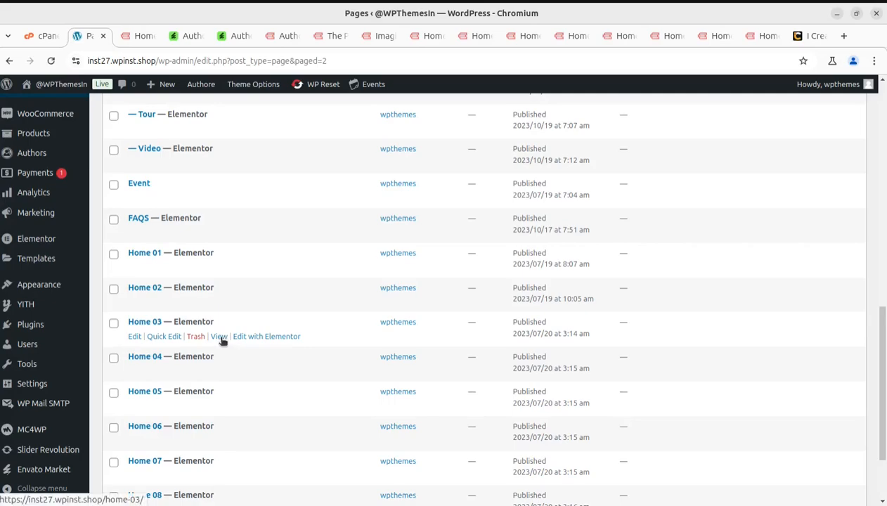
pyautogui.middleClick(237, 337)
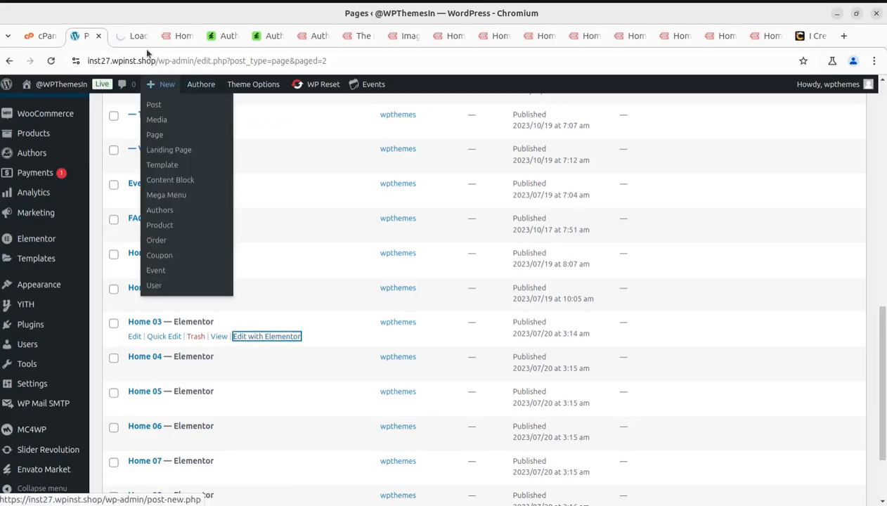
pyautogui.click(130, 36)
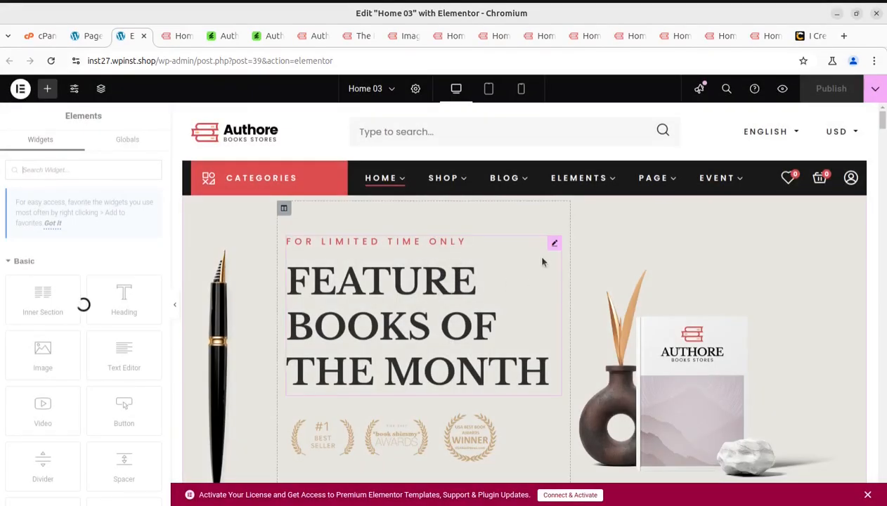
pyautogui.click(553, 245)
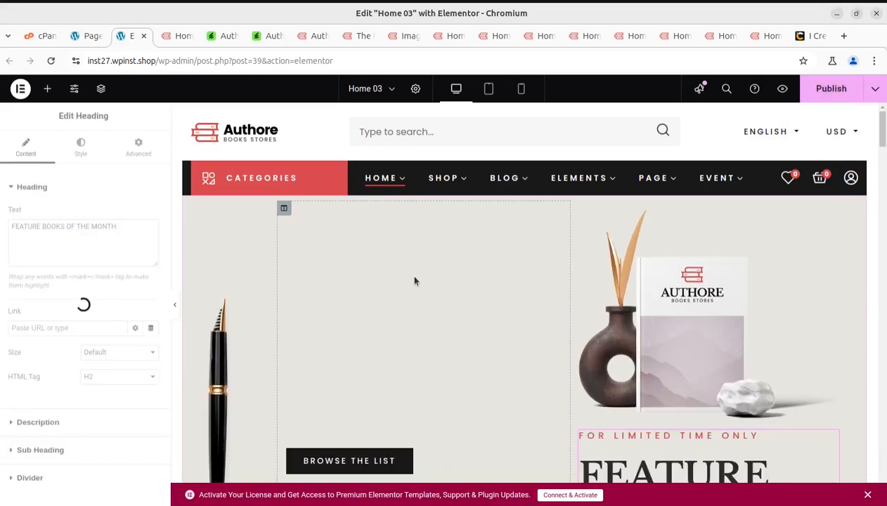
pyautogui.scroll(-4, 654, 320)
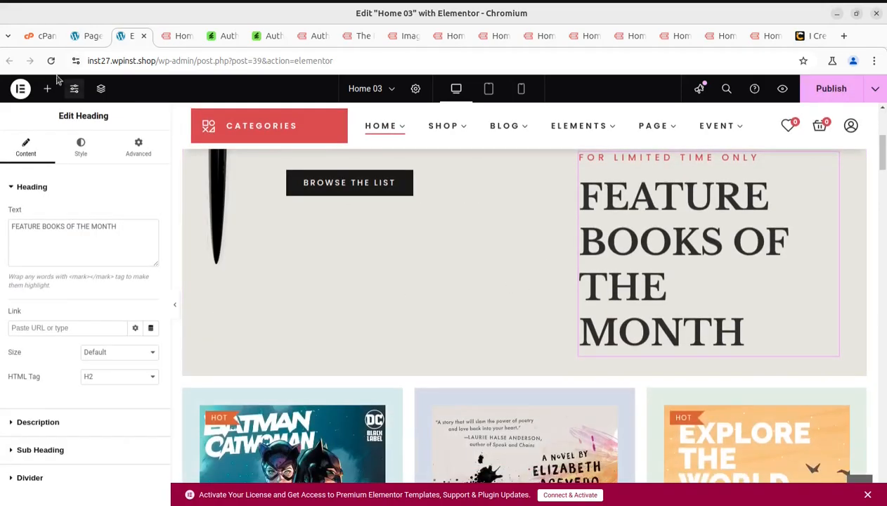
pyautogui.click(50, 63)
pyautogui.click(534, 137)
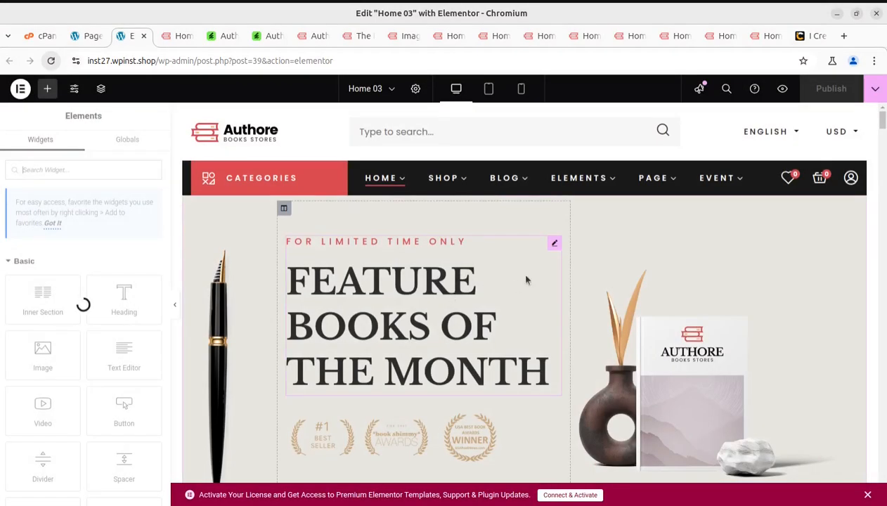
# Step: Examine the content settings of Home 03's "FEATURE BOOKS OF THE MONTH" heading and the adjacent hero image
pyautogui.click(554, 244)
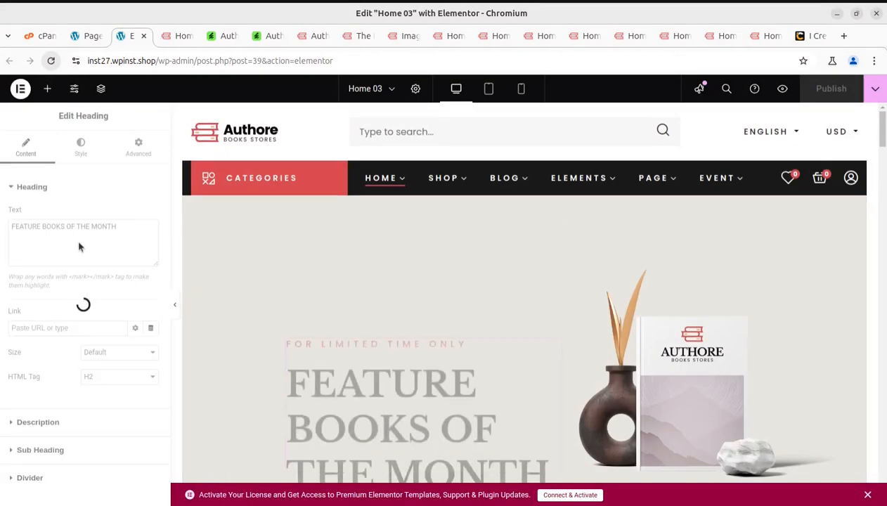
pyautogui.moveTo(121, 227); pyautogui.dragTo(2, 226)
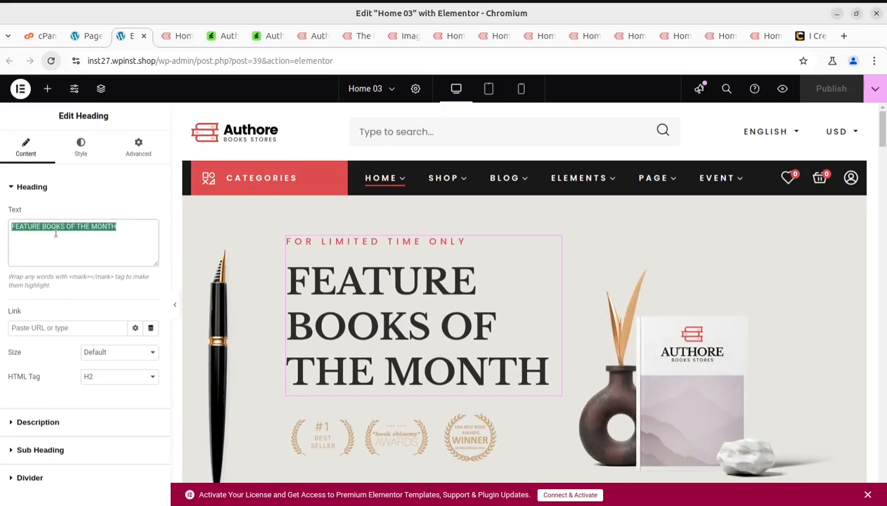
pyautogui.click(679, 378)
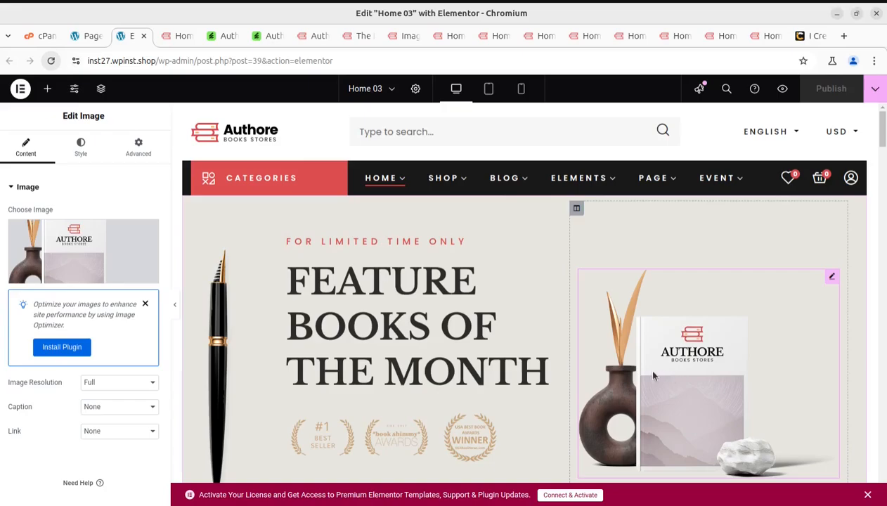
pyautogui.scroll(-5, 653, 376)
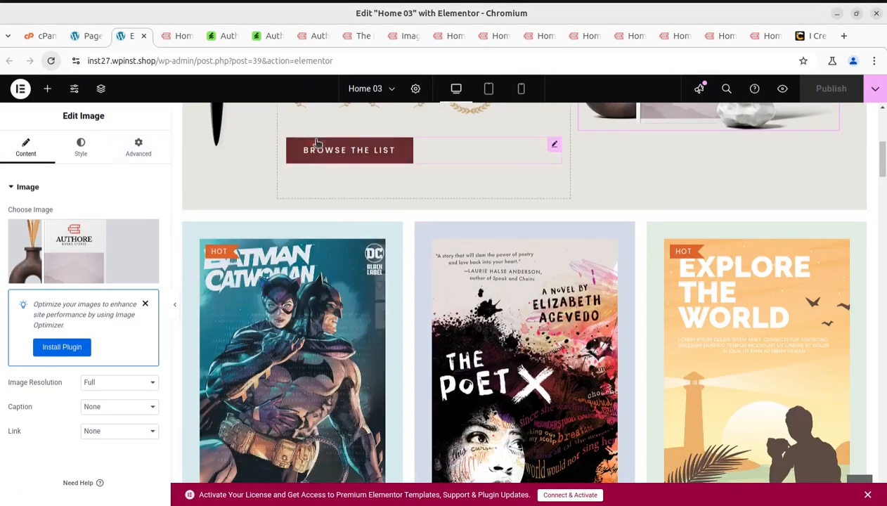
# Step: Set Home 03 as the site's static homepage in the WordPress Customizer, publish the change and close the Customizer
pyautogui.scroll(6, 406, 330)
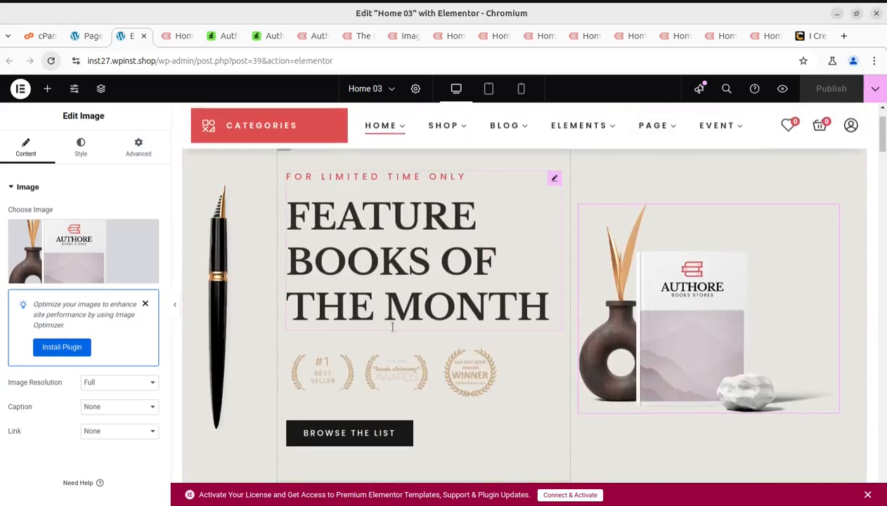
pyautogui.click(90, 38)
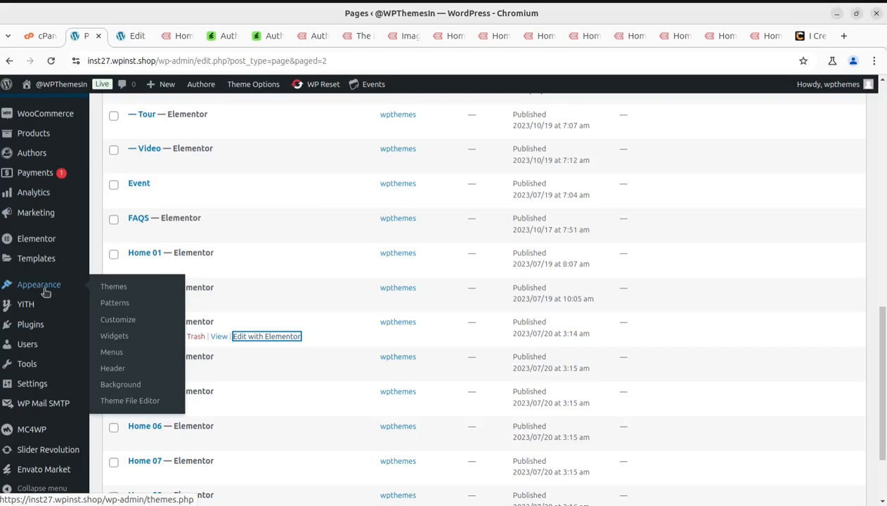
pyautogui.click(114, 321)
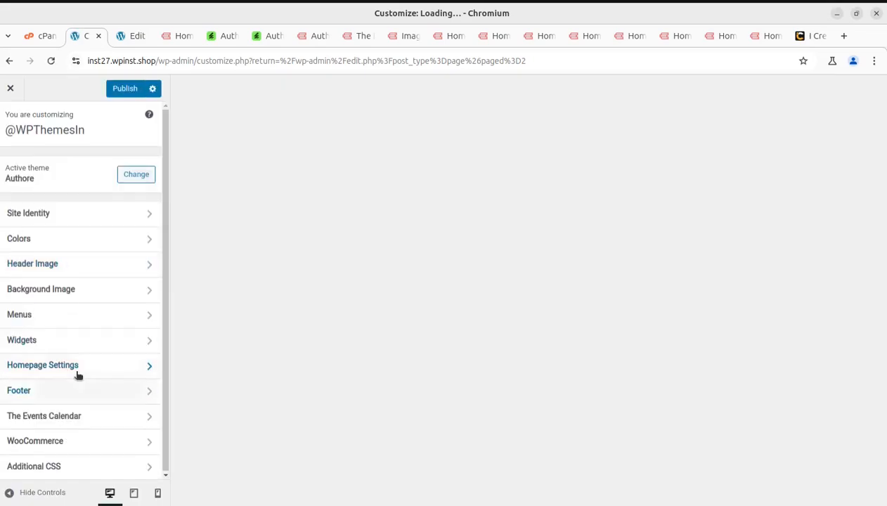
pyautogui.click(79, 371)
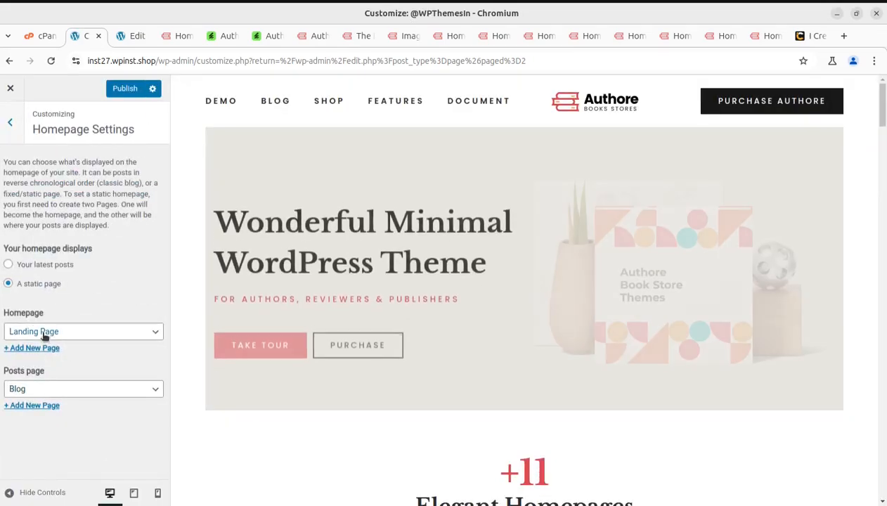
pyautogui.click(87, 333)
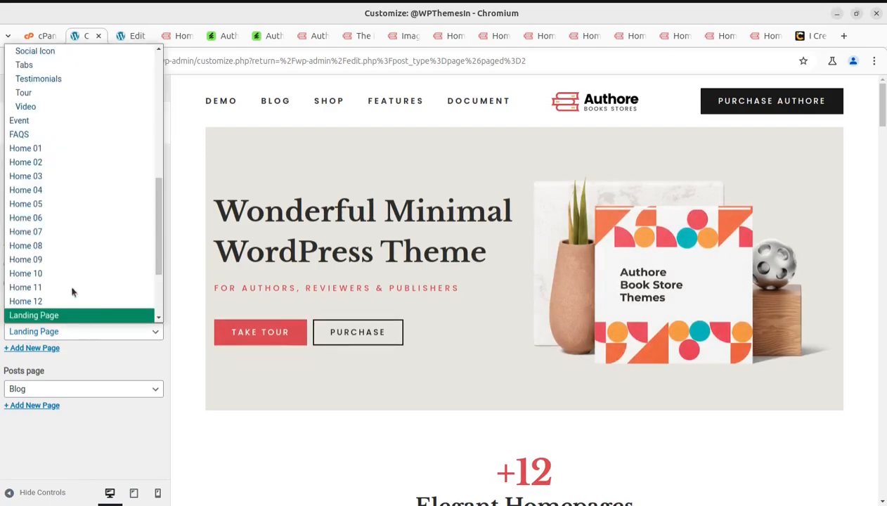
pyautogui.click(50, 182)
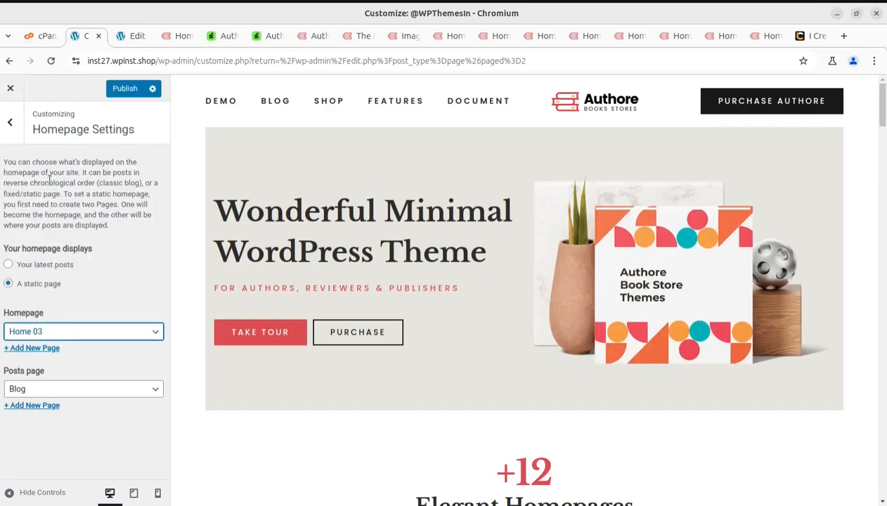
pyautogui.click(124, 90)
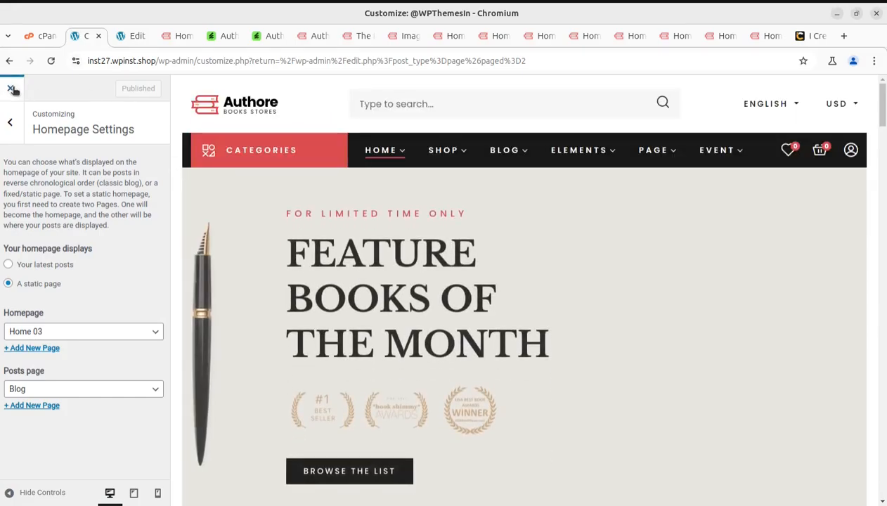
pyautogui.click(11, 89)
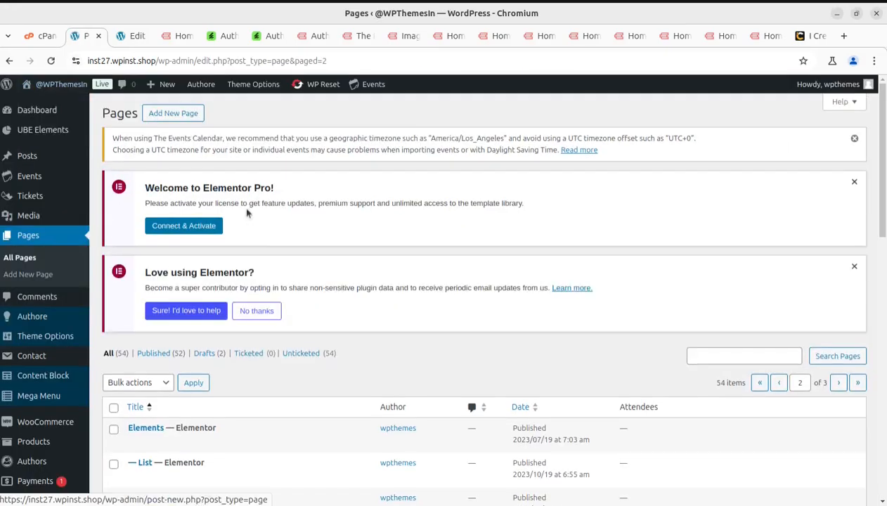
# Step: Load the site's root address, inst27.wpinst.shop, to view its homepage on the front end
pyautogui.moveTo(157, 60); pyautogui.dragTo(486, 98)
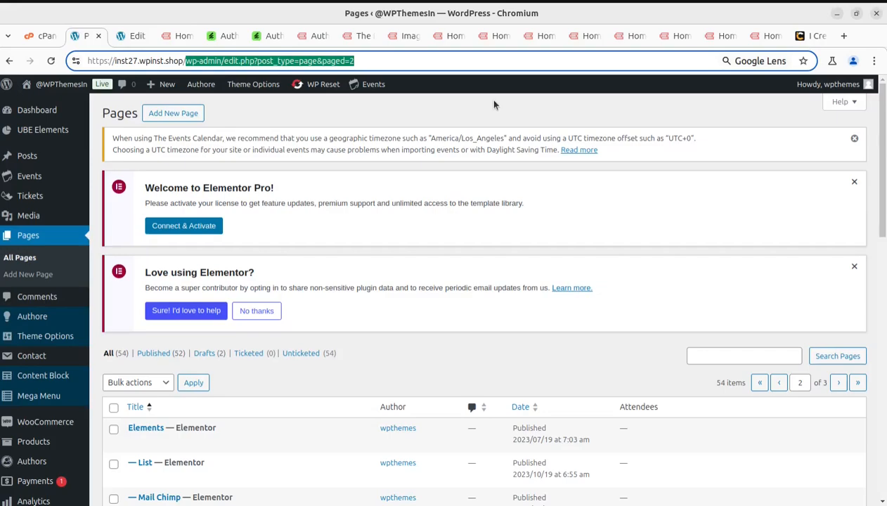
pyautogui.press('BackSpace')
pyautogui.press('Return')
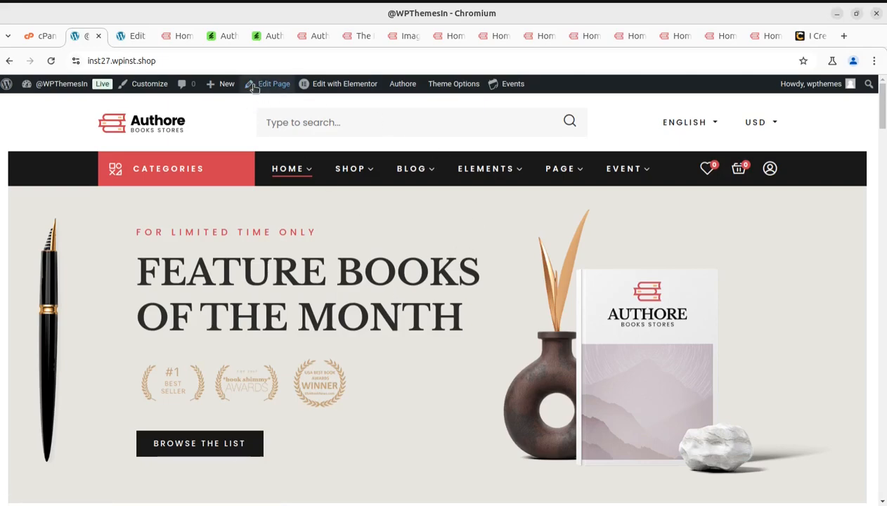
# Step: Review Authore's ThemeForest item page and its full-screen preview down to the Blog Layout section
pyautogui.click(213, 36)
pyautogui.scroll(3, 138, 338)
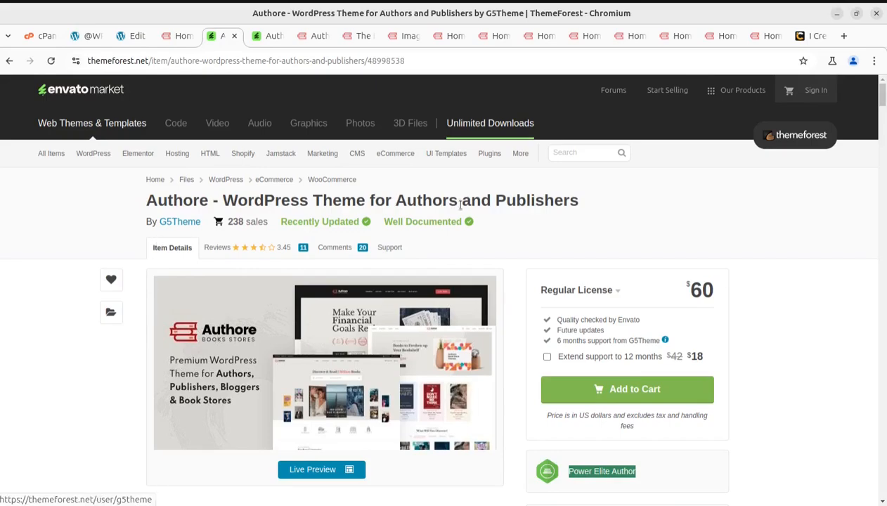
pyautogui.click(273, 36)
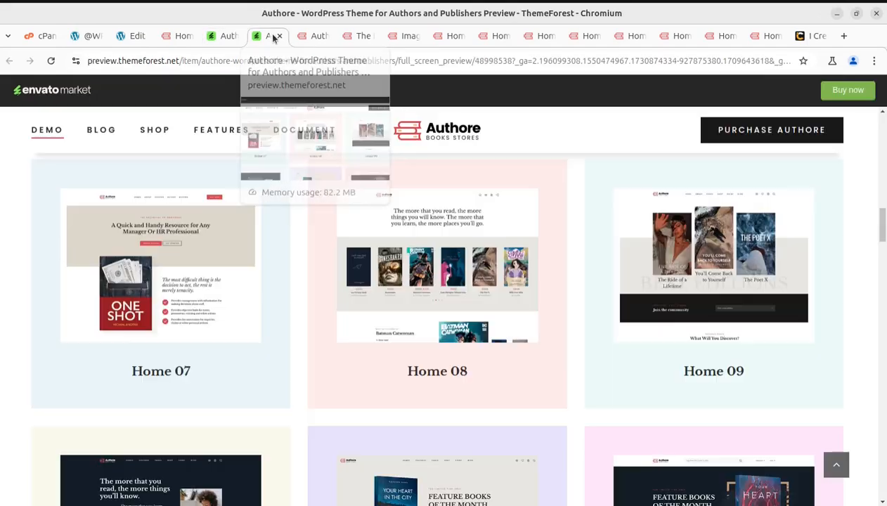
pyautogui.scroll(-3, 330, 345)
pyautogui.scroll(-6, 330, 344)
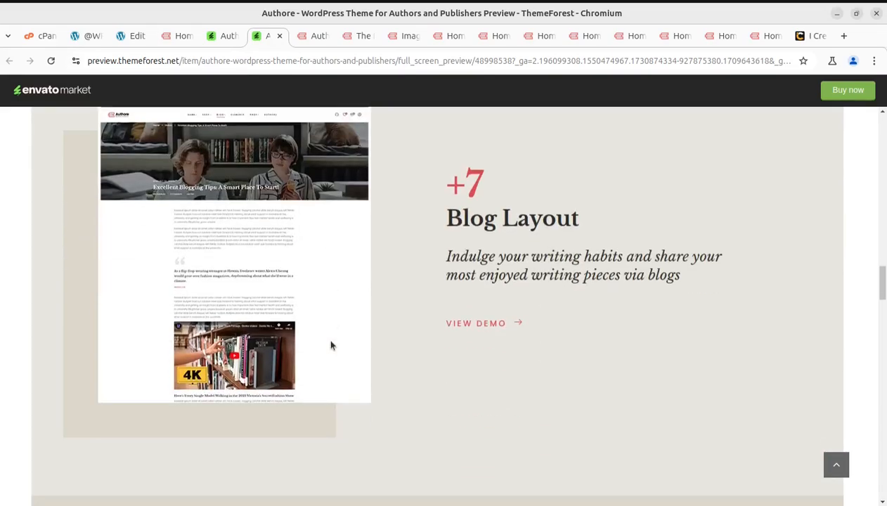
# Step: Examine the Elegant Homepages section of the original Authore demo at authore.g5plus.net
pyautogui.click(306, 39)
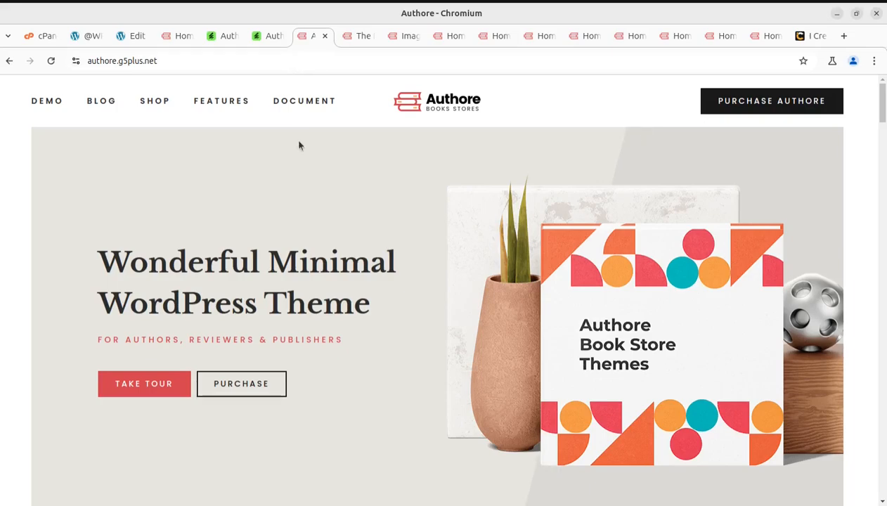
pyautogui.scroll(-5, 355, 150)
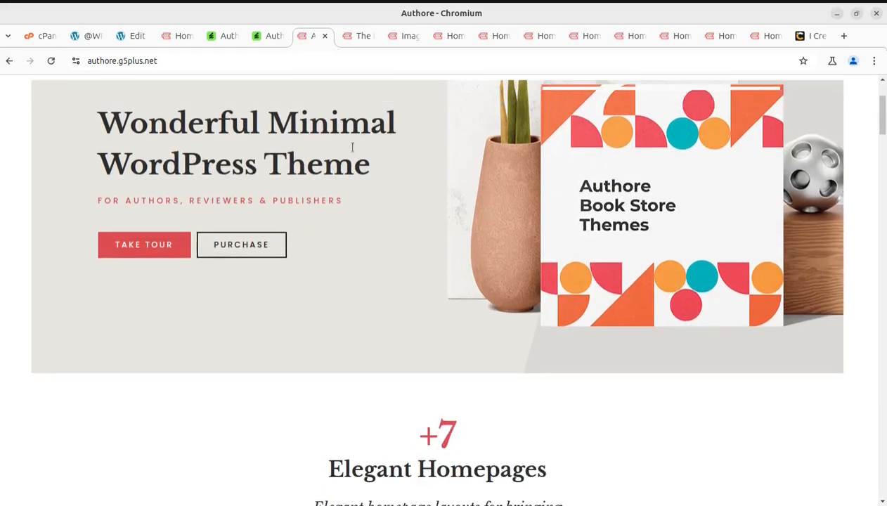
pyautogui.scroll(-2, 437, 207)
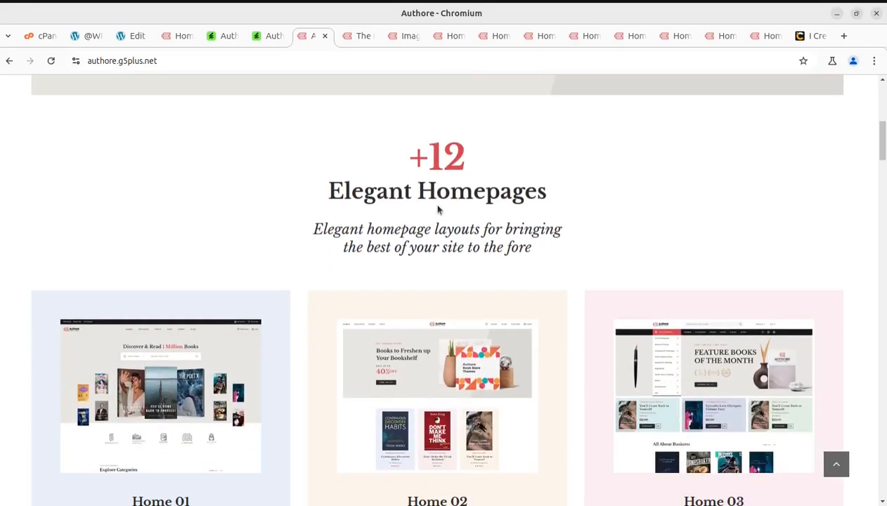
# Step: View the start of the i-Create website's home page and return to the beginning of the original Authore demo page
pyautogui.click(805, 39)
pyautogui.scroll(10, 472, 257)
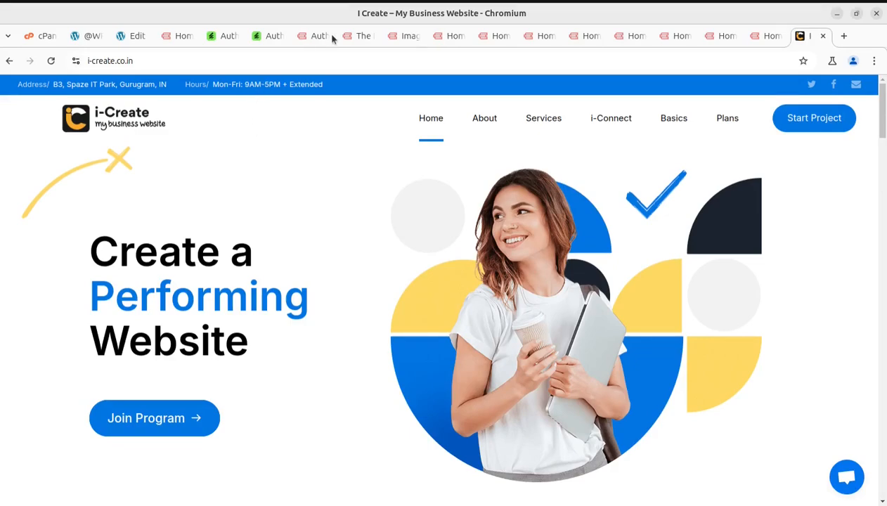
pyautogui.click(313, 37)
pyautogui.scroll(10, 224, 298)
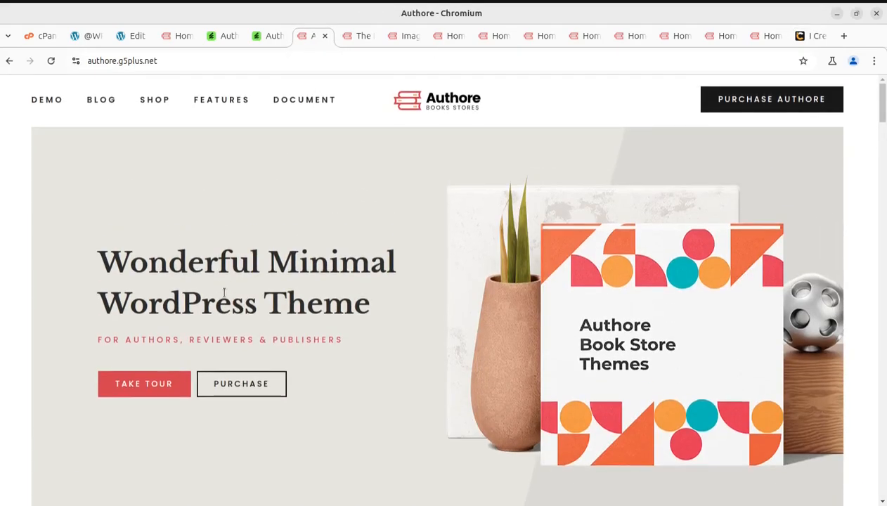